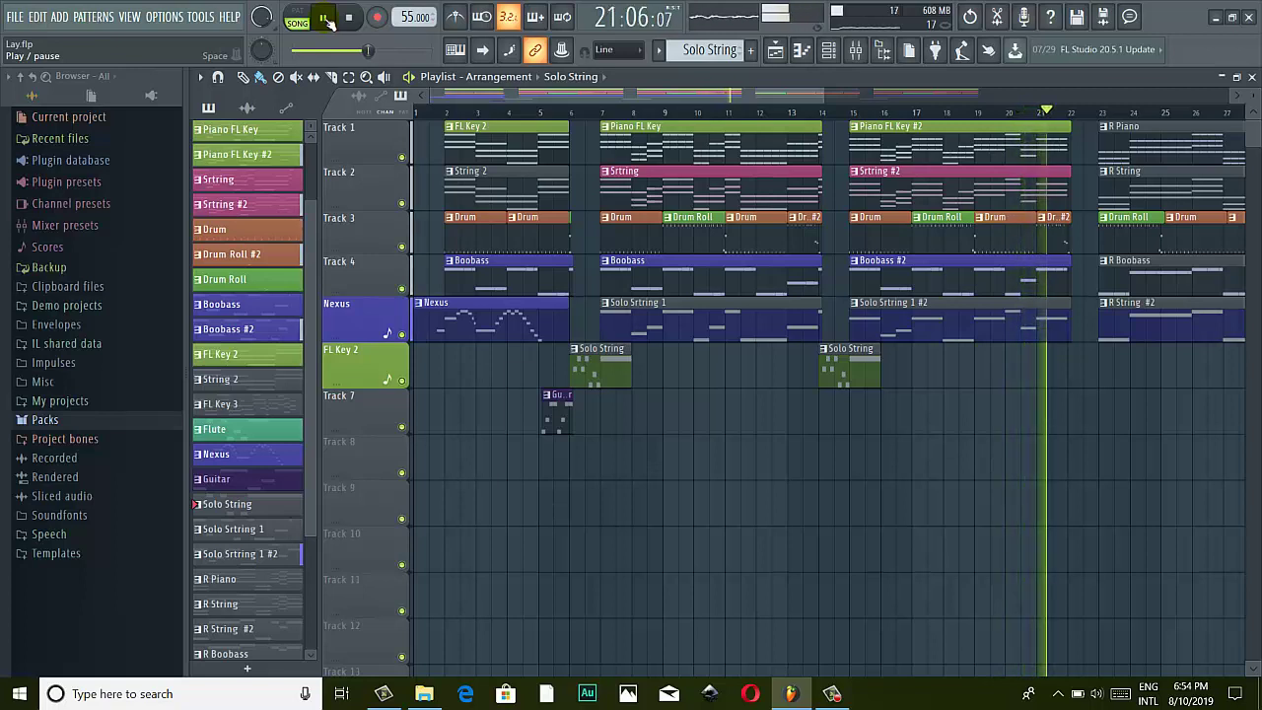
# Pause playback of the Lay.flp arrangement and switch to the Sro Em Leak Kloun.flp project
pyautogui.click(329, 22)
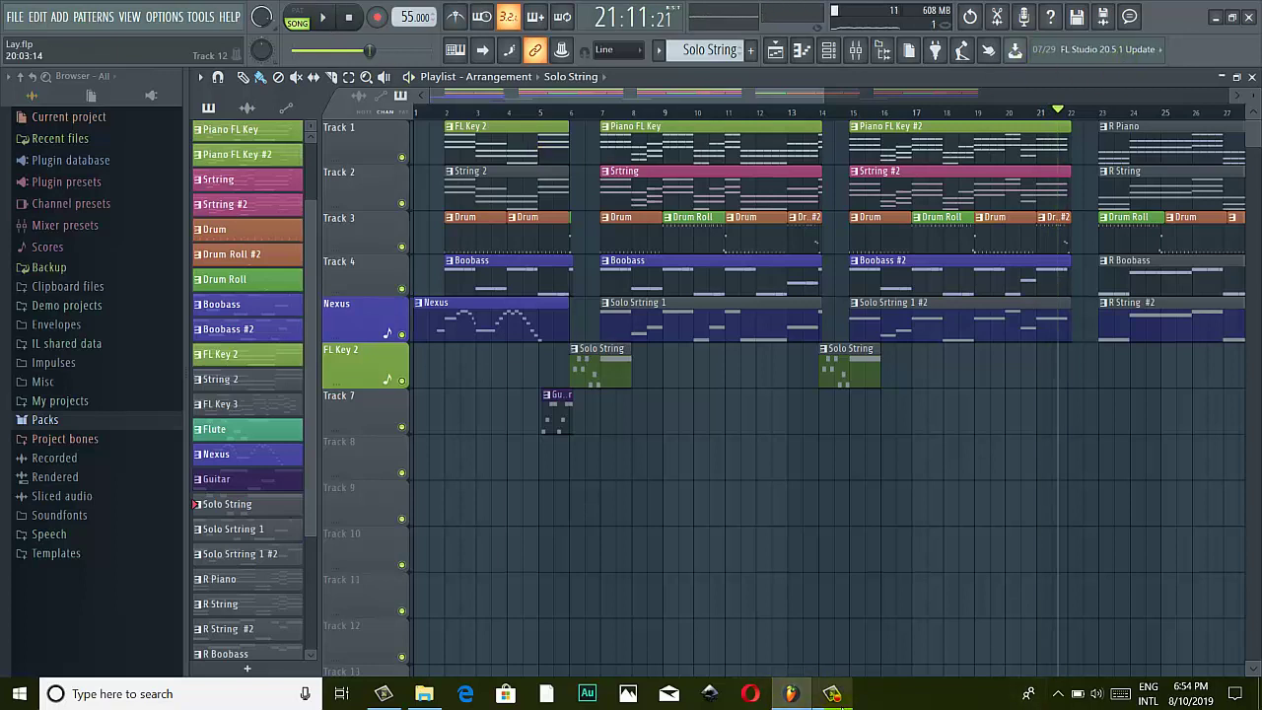
pyautogui.click(831, 693)
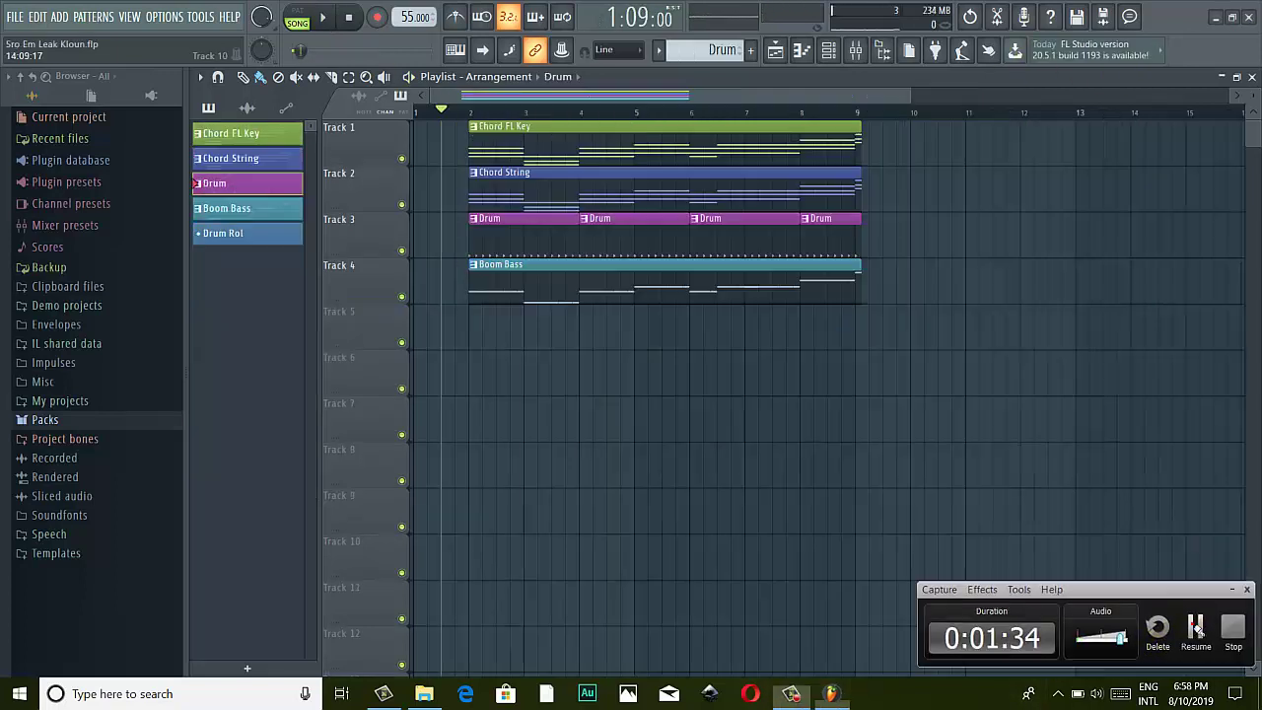
pyautogui.click(1196, 629)
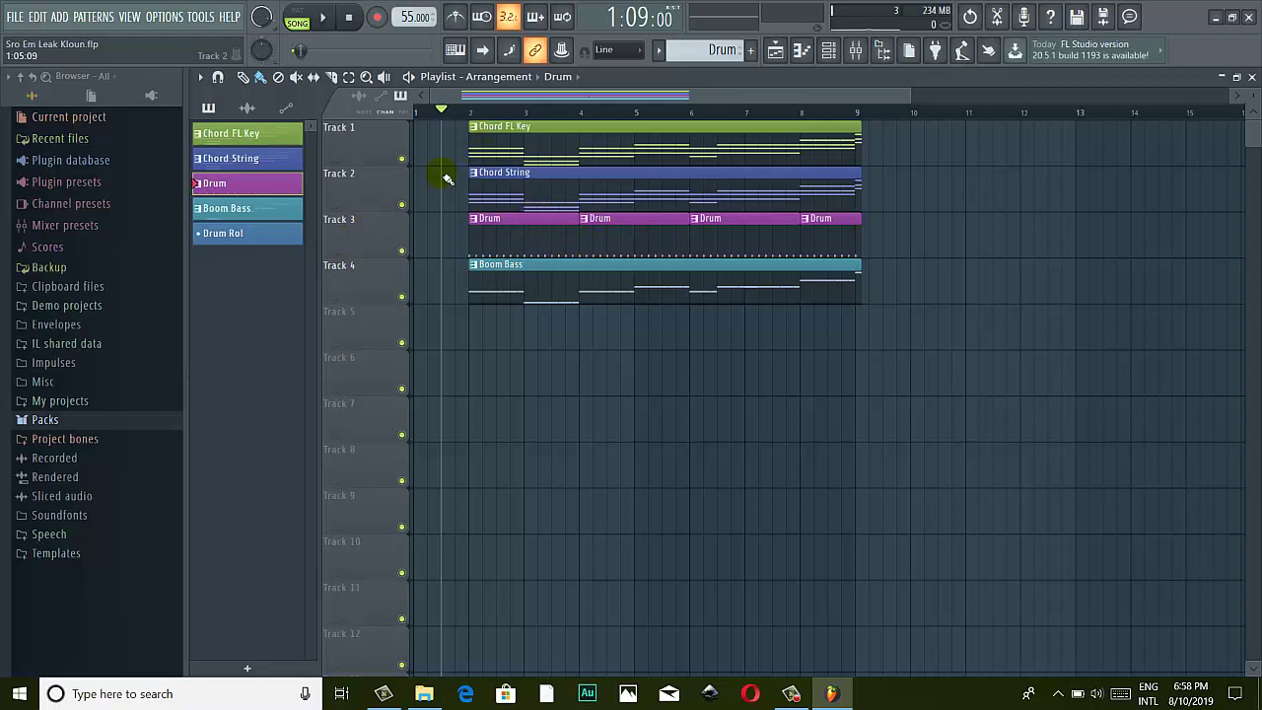
# Return the playhead to the song start and add a Grv Kick 18 hit on step 26 of the Drum pattern
pyautogui.moveTo(444, 113); pyautogui.dragTo(412, 110)
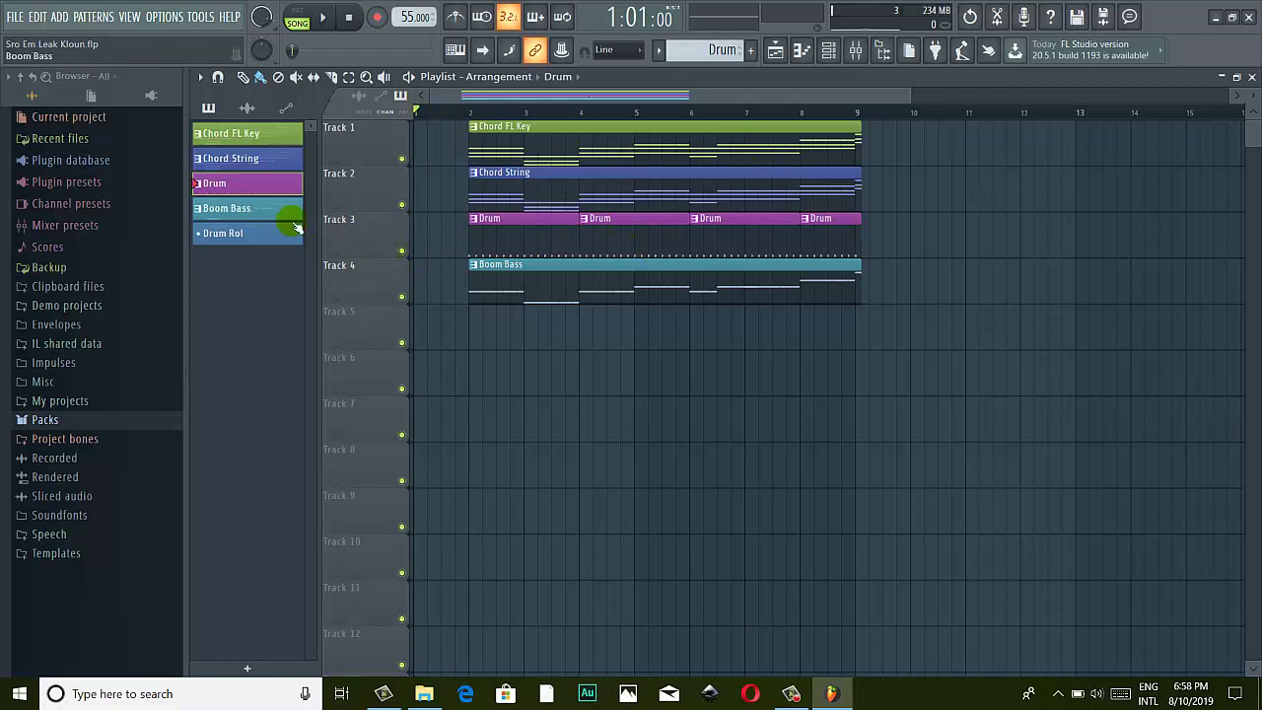
pyautogui.click(834, 53)
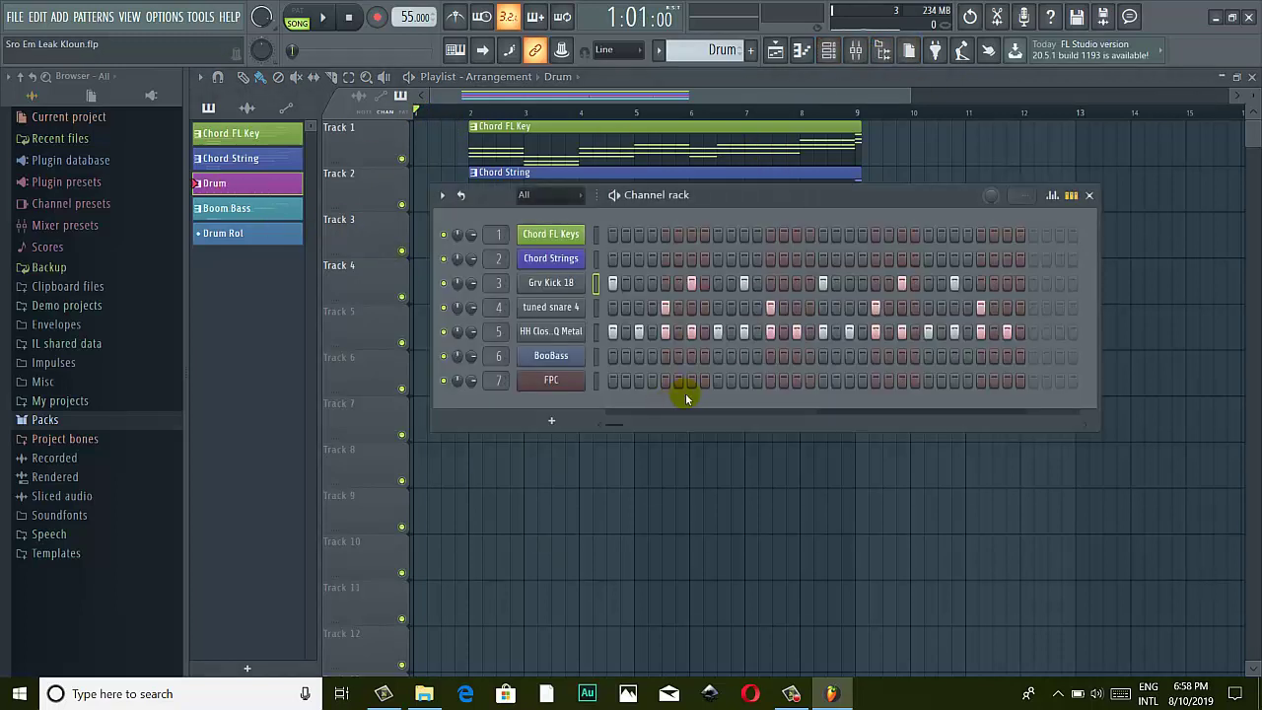
pyautogui.moveTo(877, 196); pyautogui.dragTo(868, 255)
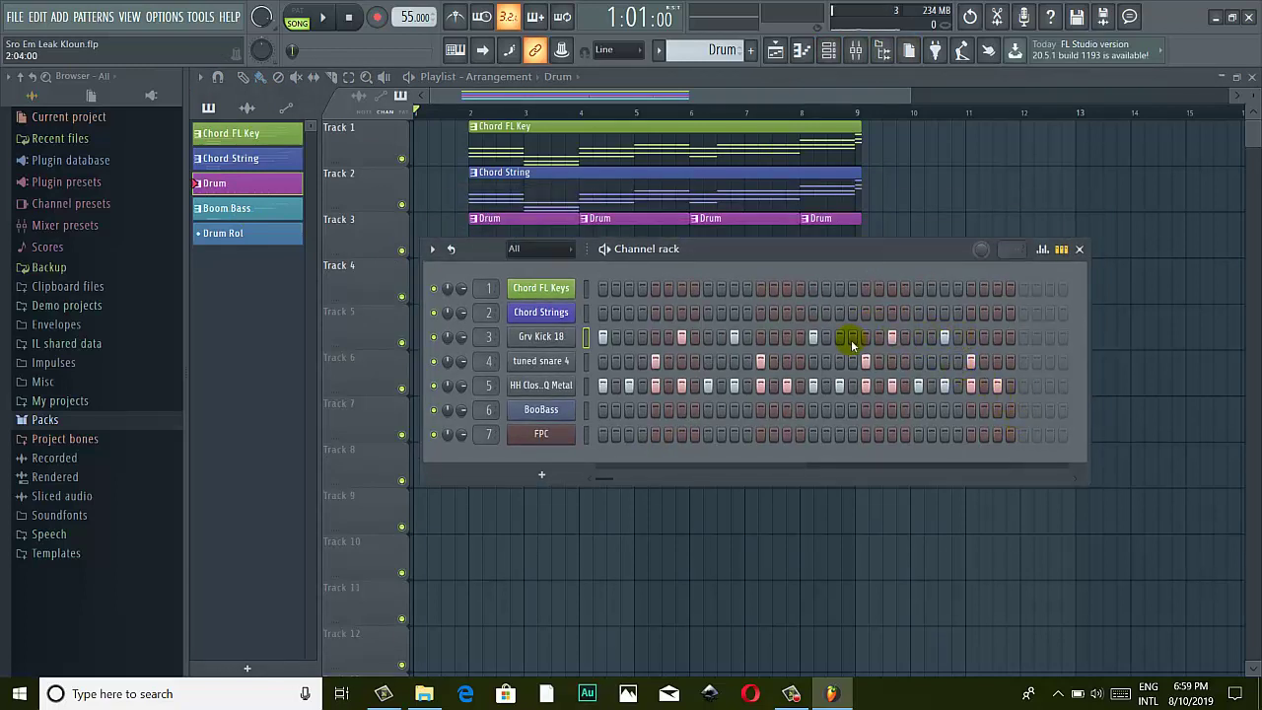
pyautogui.click(931, 338)
pyautogui.click(1079, 249)
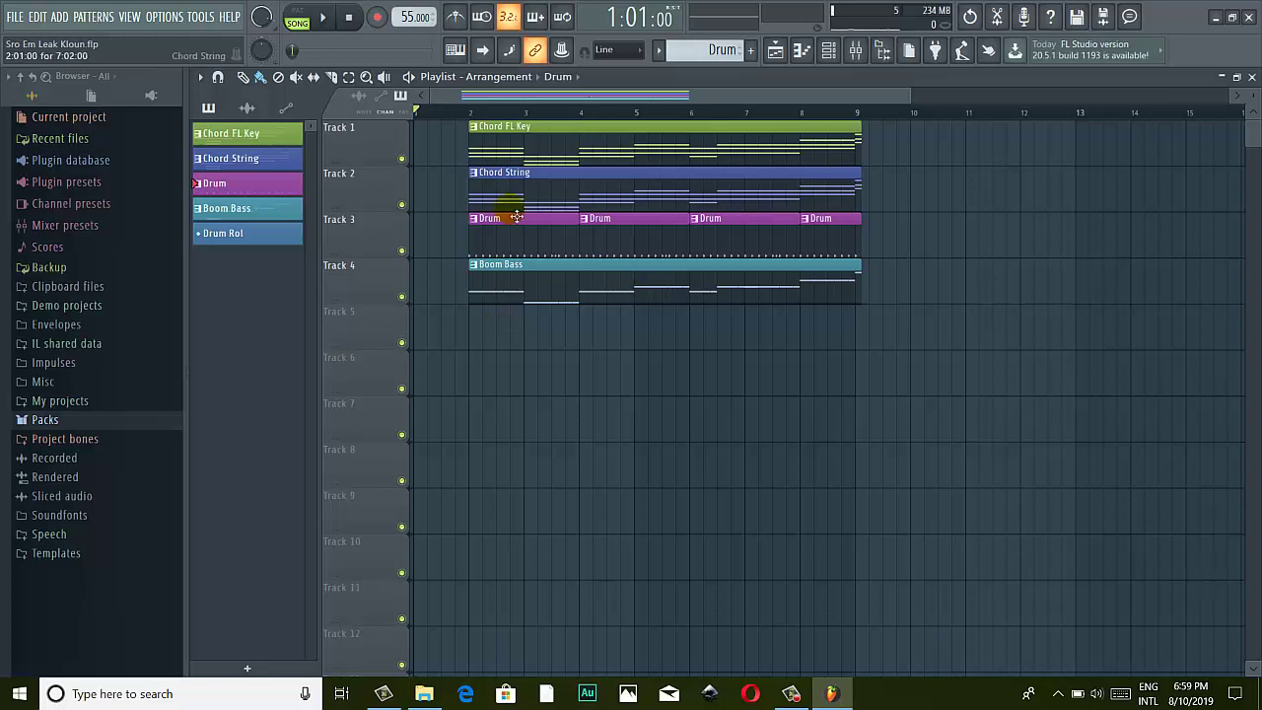
# Play the arrangement from the middle of bar 3 into bar 4, then set the playhead to 3:13
pyautogui.click(552, 114)
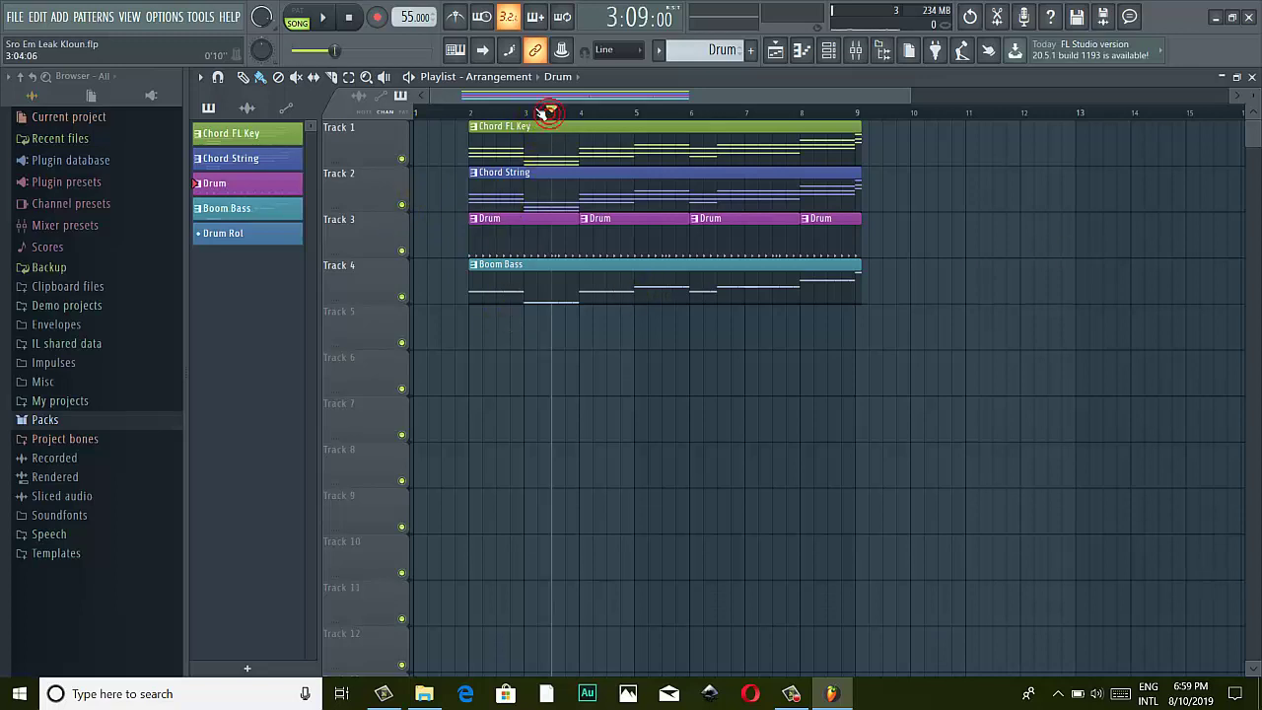
pyautogui.click(323, 17)
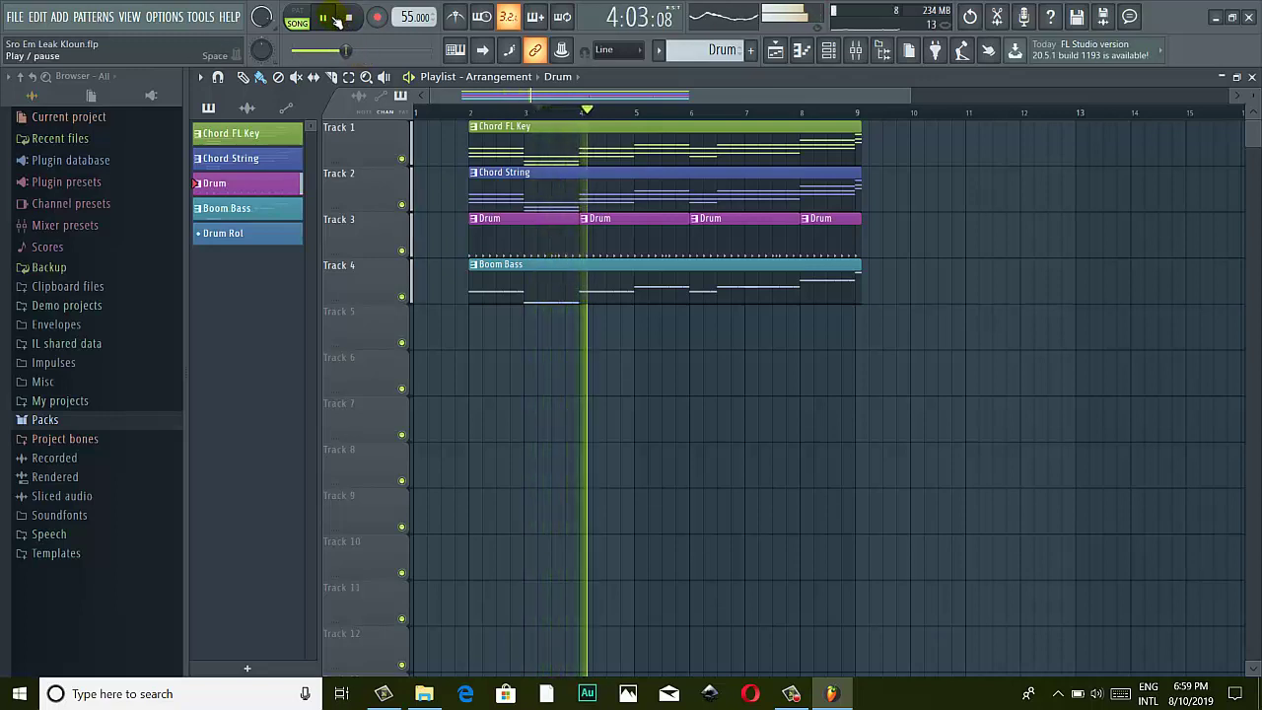
pyautogui.click(333, 16)
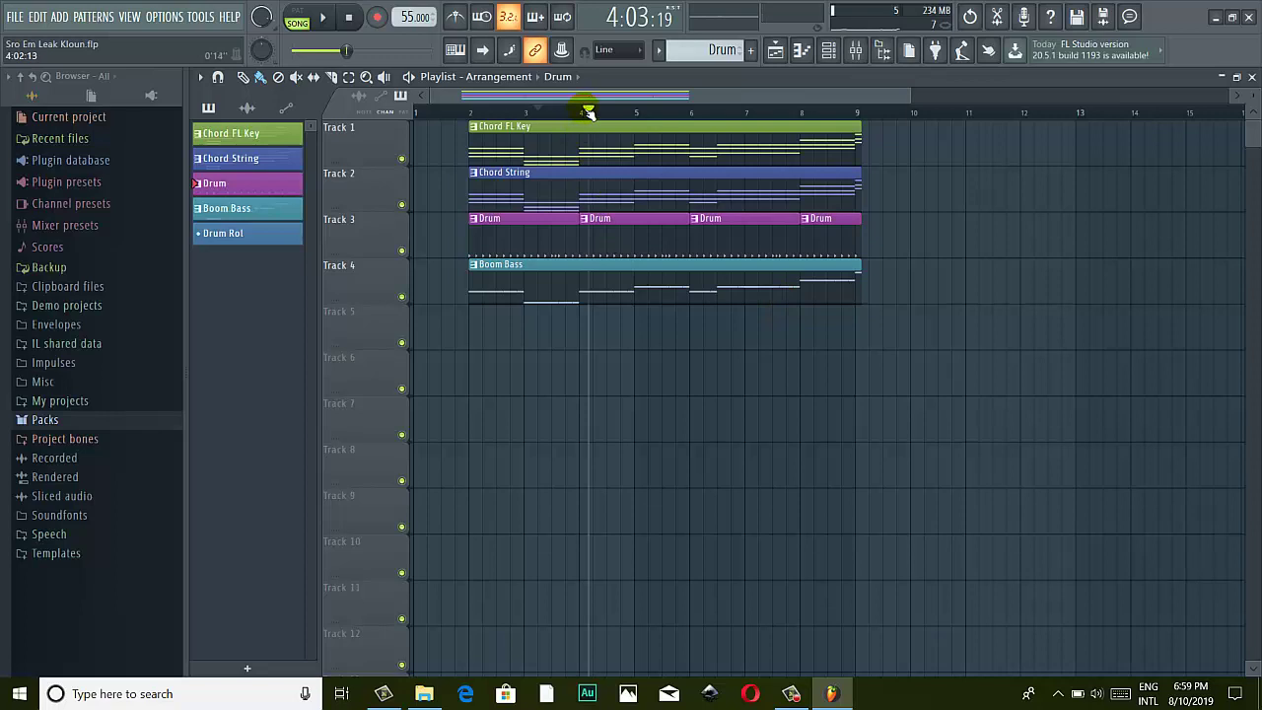
pyautogui.moveTo(588, 111); pyautogui.dragTo(567, 111)
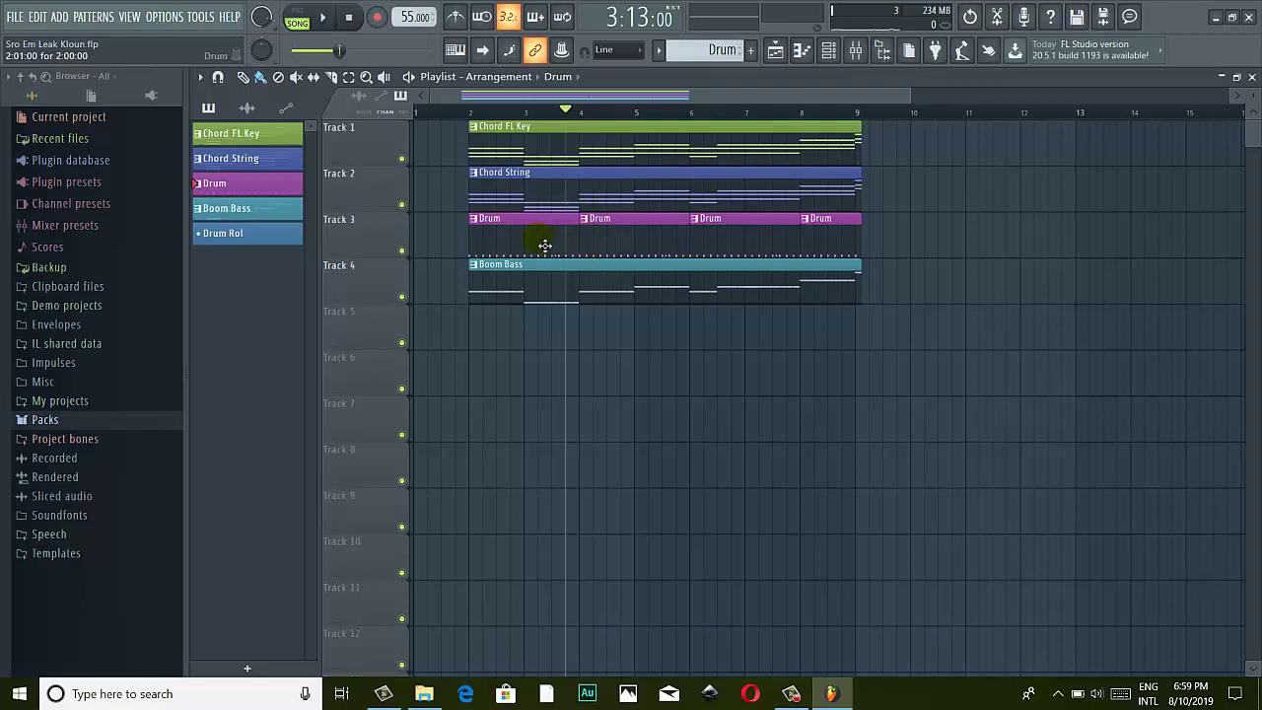
# Make the first Drum clip on Track 3 a unique pattern, separate from the other Drum clips
pyautogui.moveTo(544, 245)
pyautogui.mouseDown()
pyautogui.moveTo(522, 245)
pyautogui.moveTo(541, 244)
pyautogui.mouseUp()
pyautogui.rightClick(480, 224)
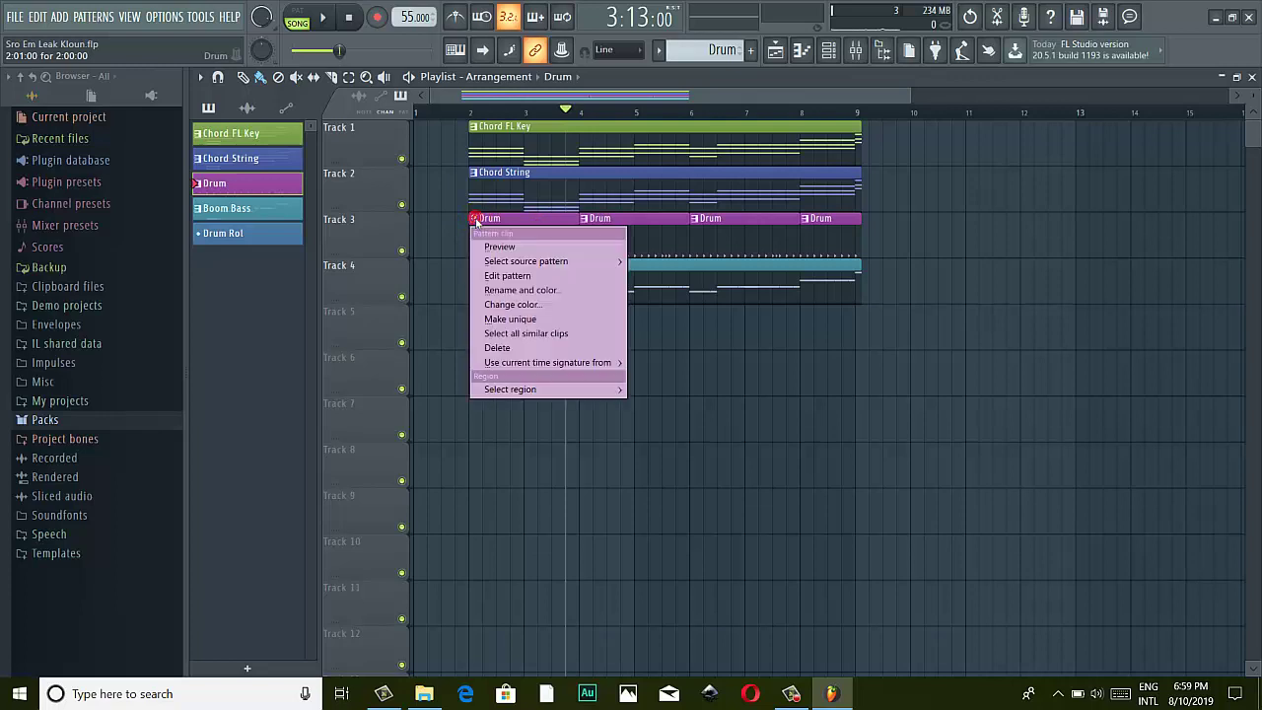
pyautogui.click(523, 320)
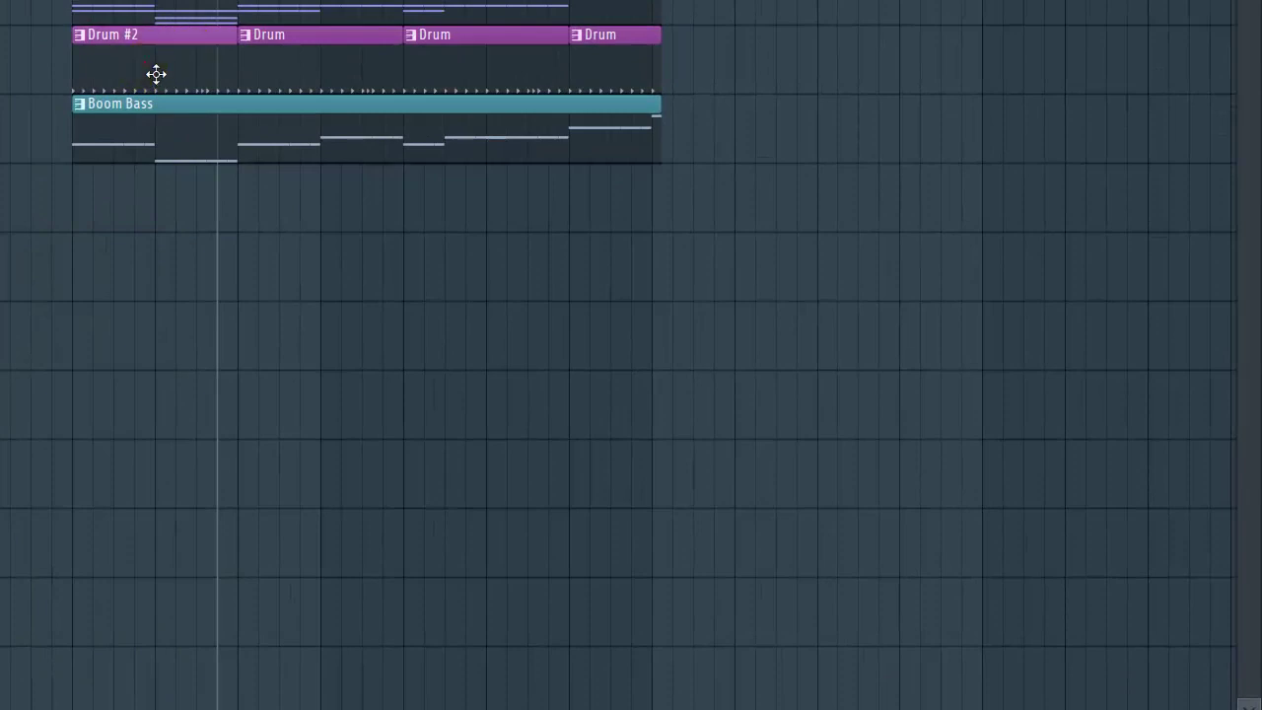
# Remove the last HH Clos. Q Metal hit, on step 31, from the Drum #2 pattern
pyautogui.press('F6')
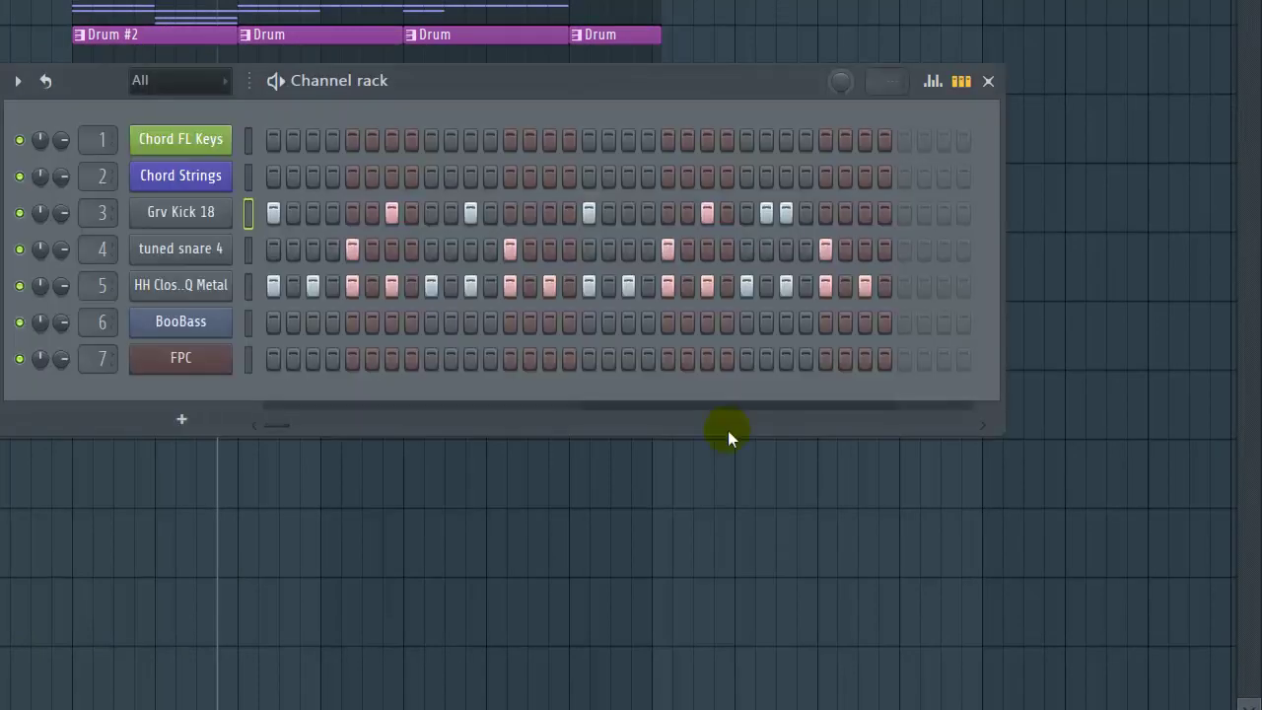
pyautogui.moveTo(660, 98); pyautogui.dragTo(648, 206)
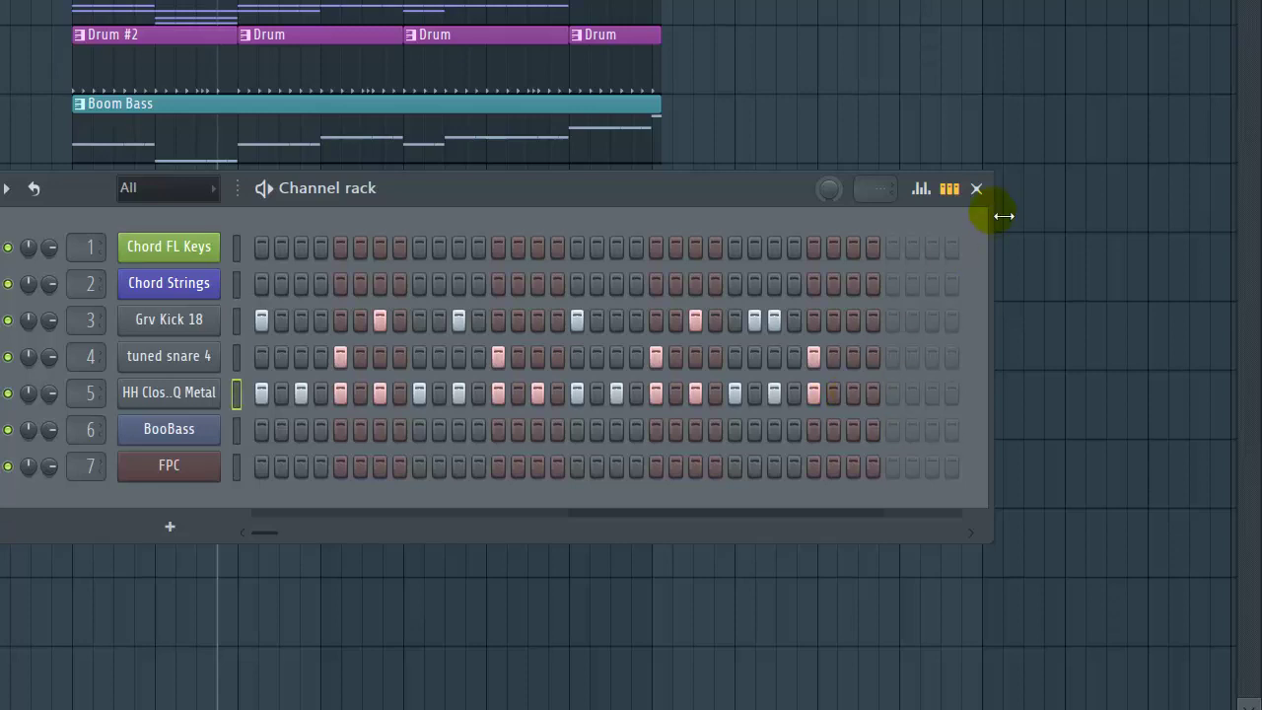
pyautogui.click(976, 188)
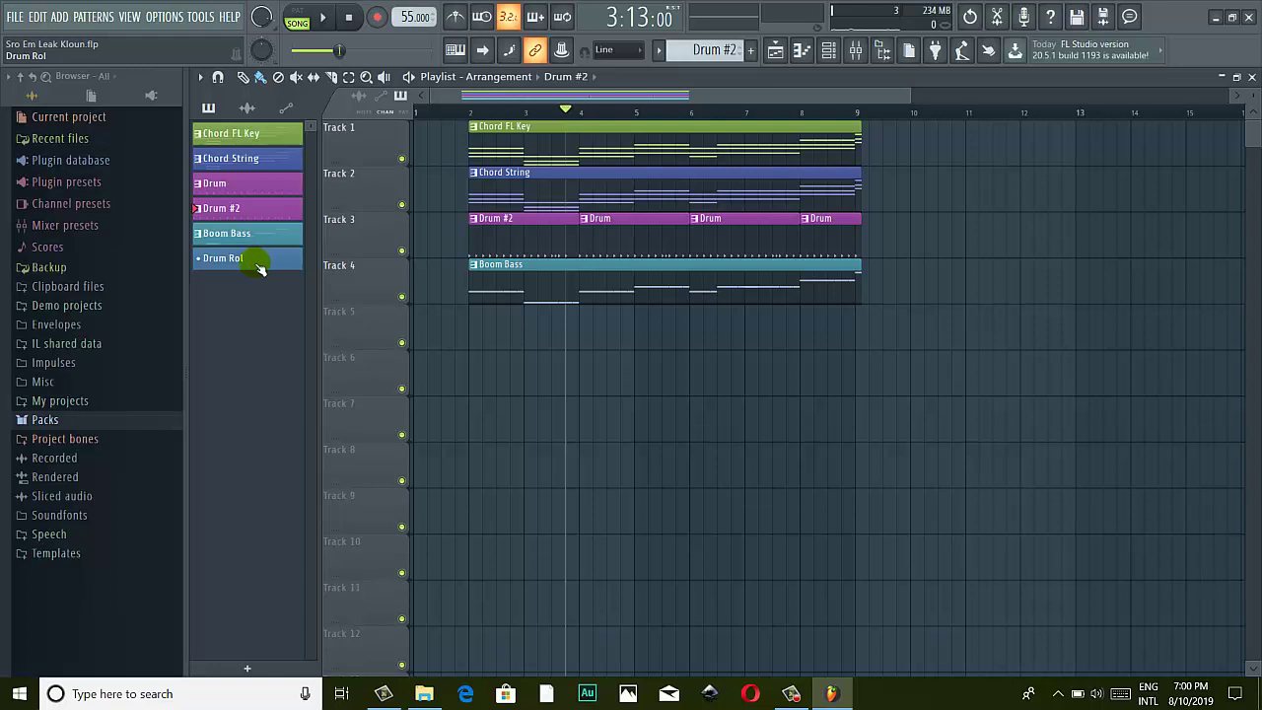
# Delete the existing Drum Rol pattern from the project's pattern list
pyautogui.click(234, 262)
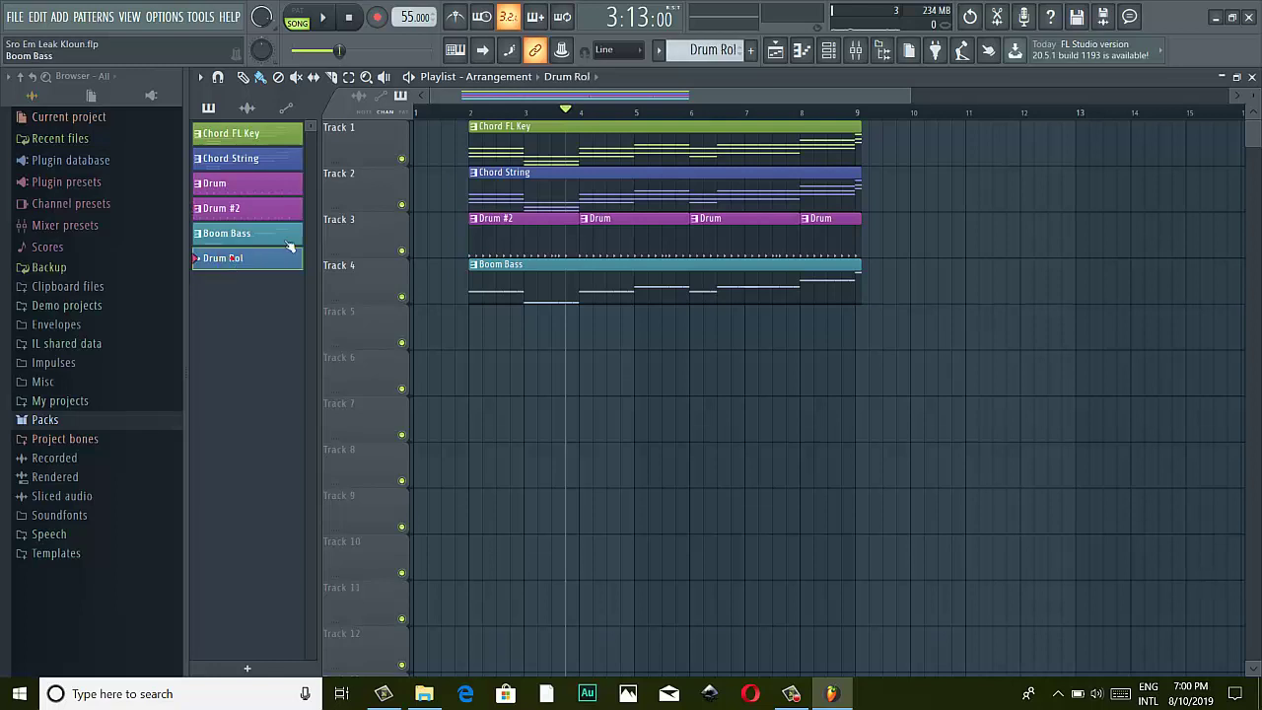
pyautogui.rightClick(238, 264)
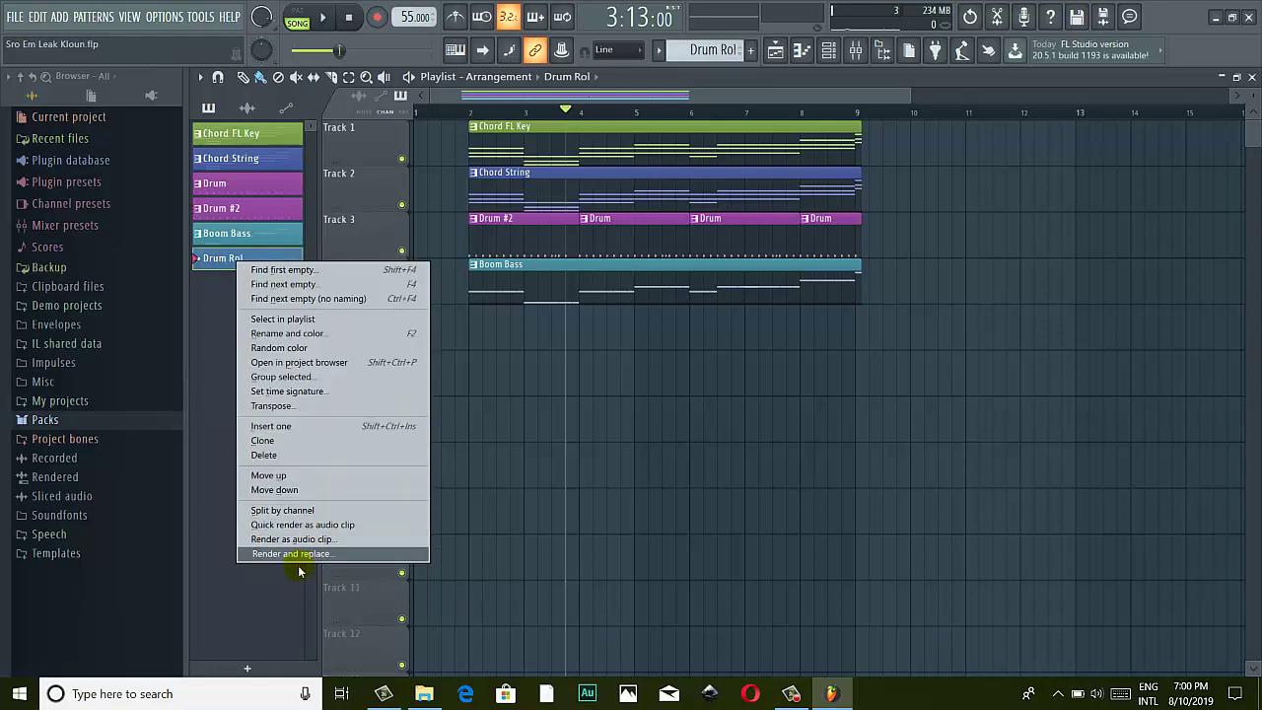
pyautogui.click(284, 455)
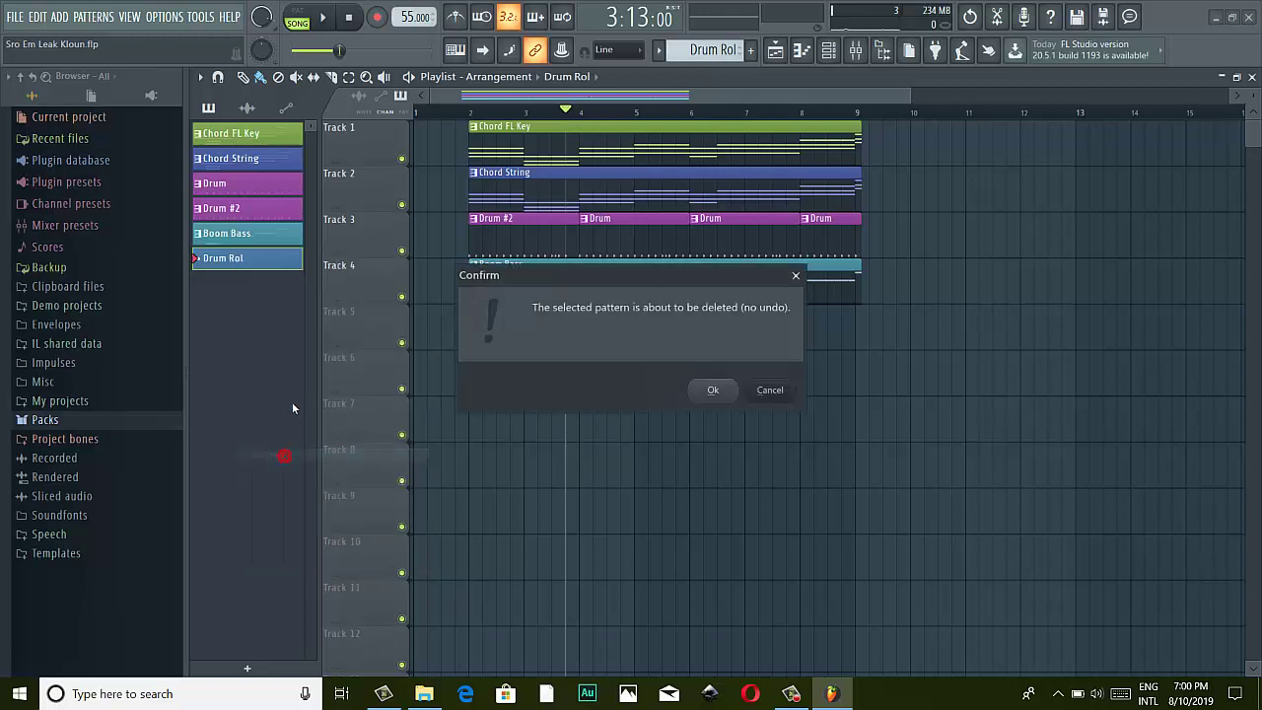
pyautogui.click(724, 399)
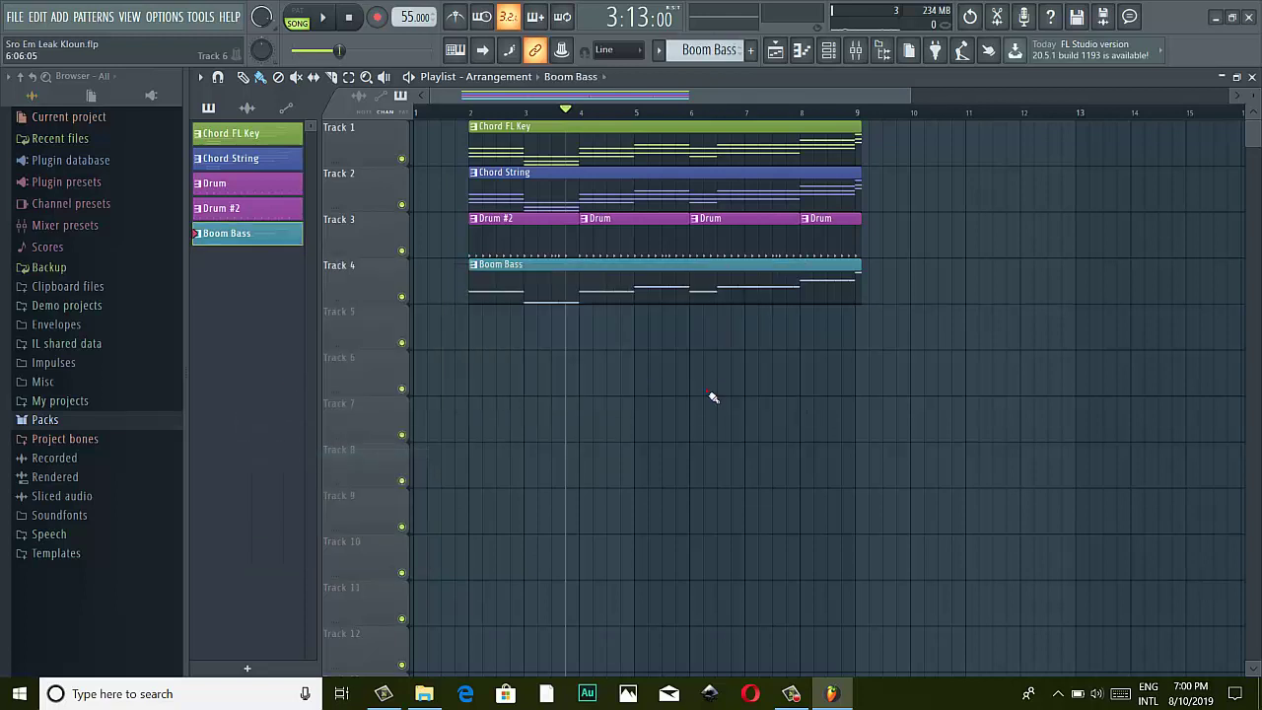
# Create a new pattern named Drum Rol and give it a blue colour
pyautogui.click(752, 51)
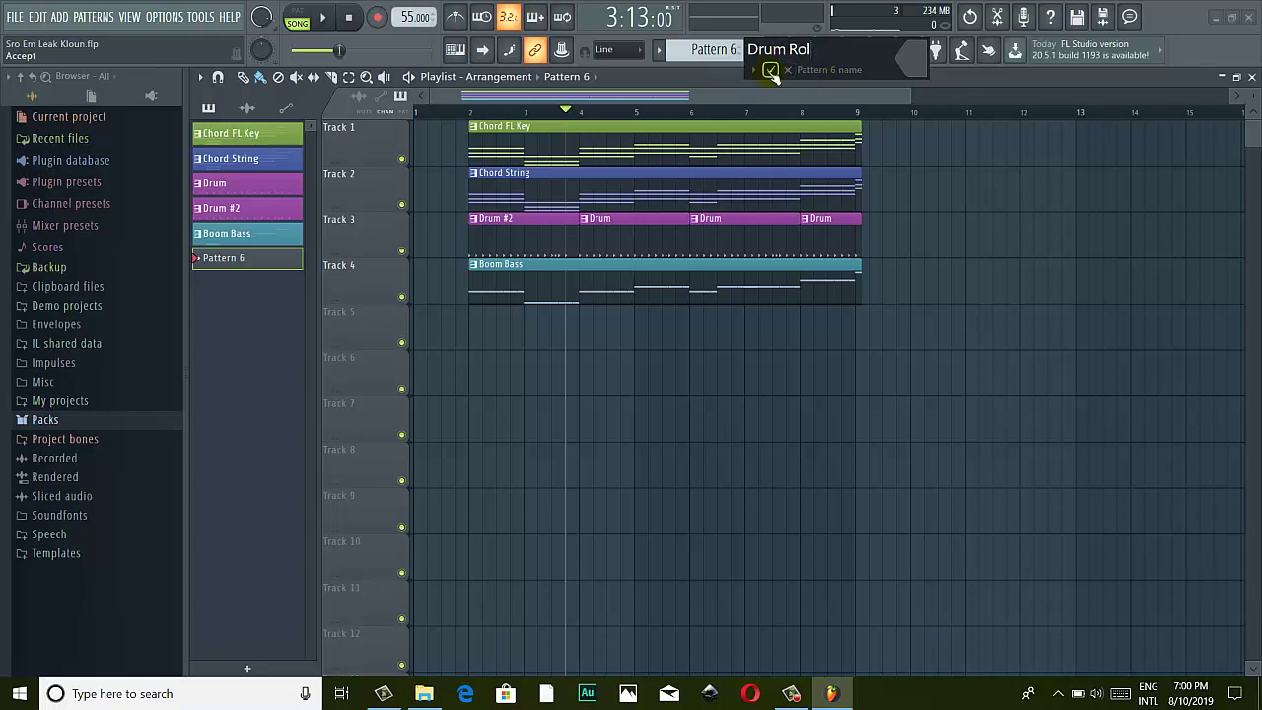
pyautogui.click(910, 59)
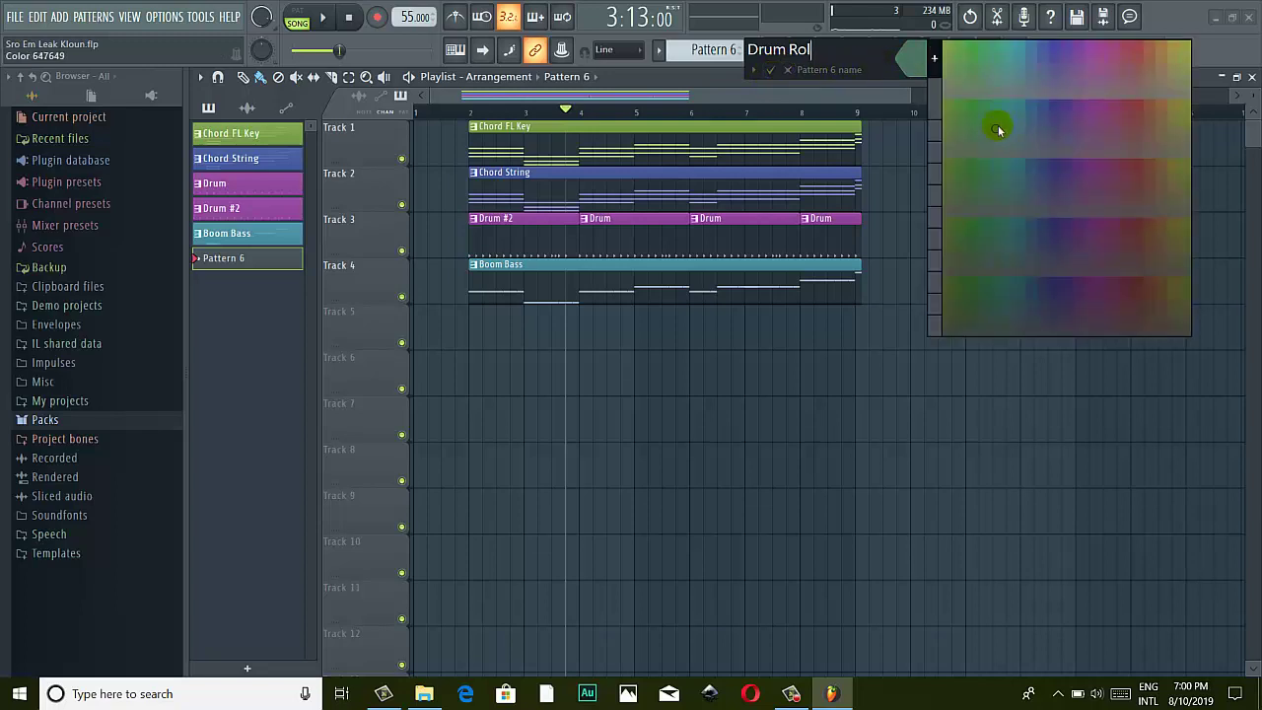
pyautogui.click(1046, 46)
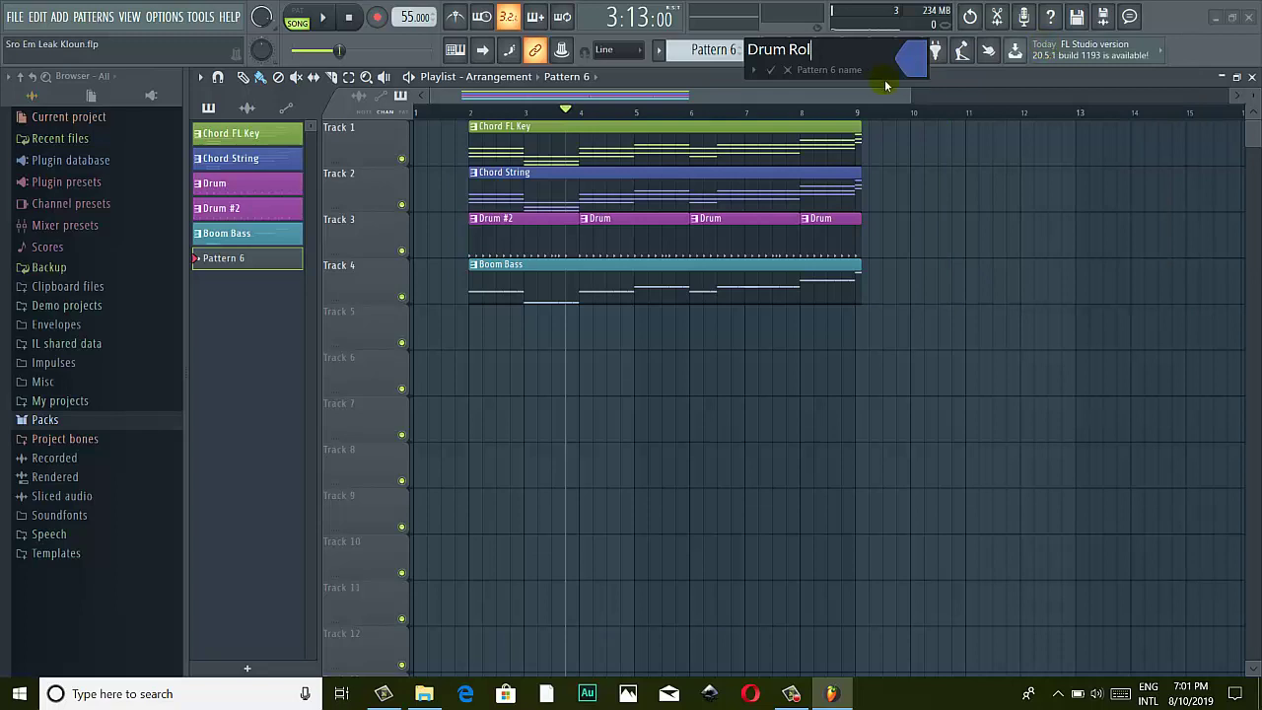
pyautogui.click(778, 70)
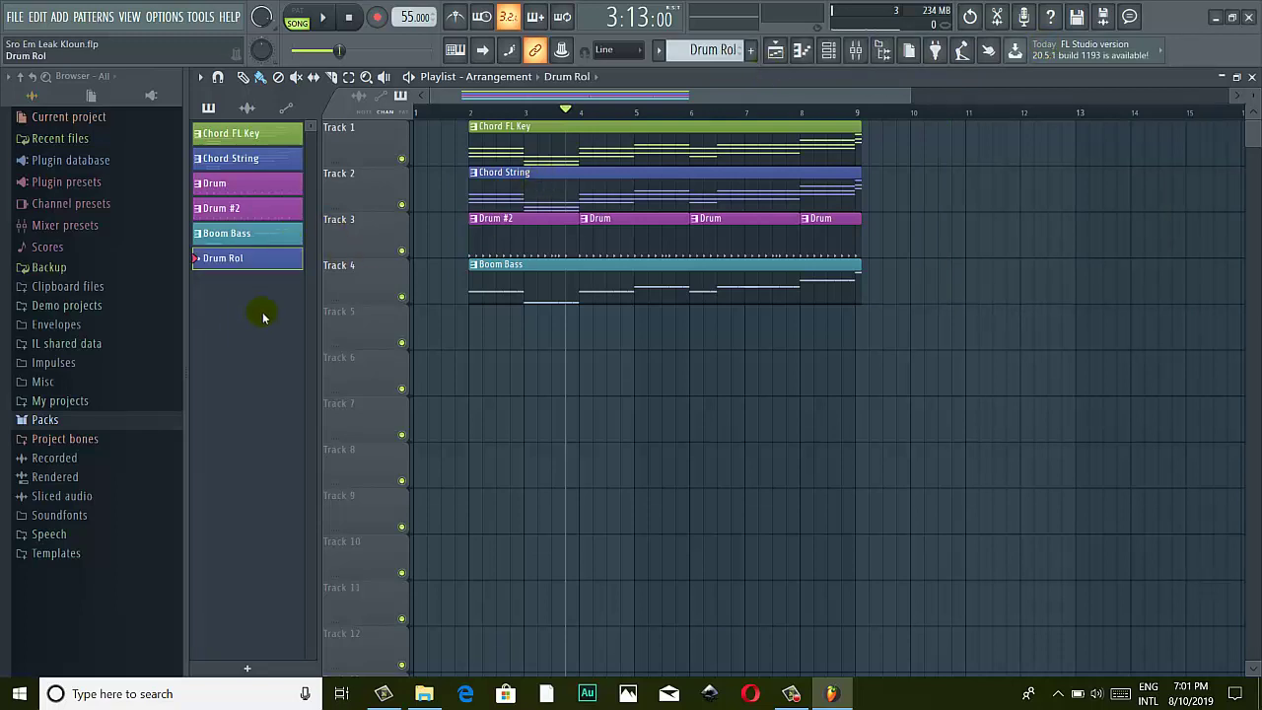
# With the new Drum Rol pattern selected, delete the FPC channel from the channel rack
pyautogui.click(237, 257)
pyautogui.click(828, 49)
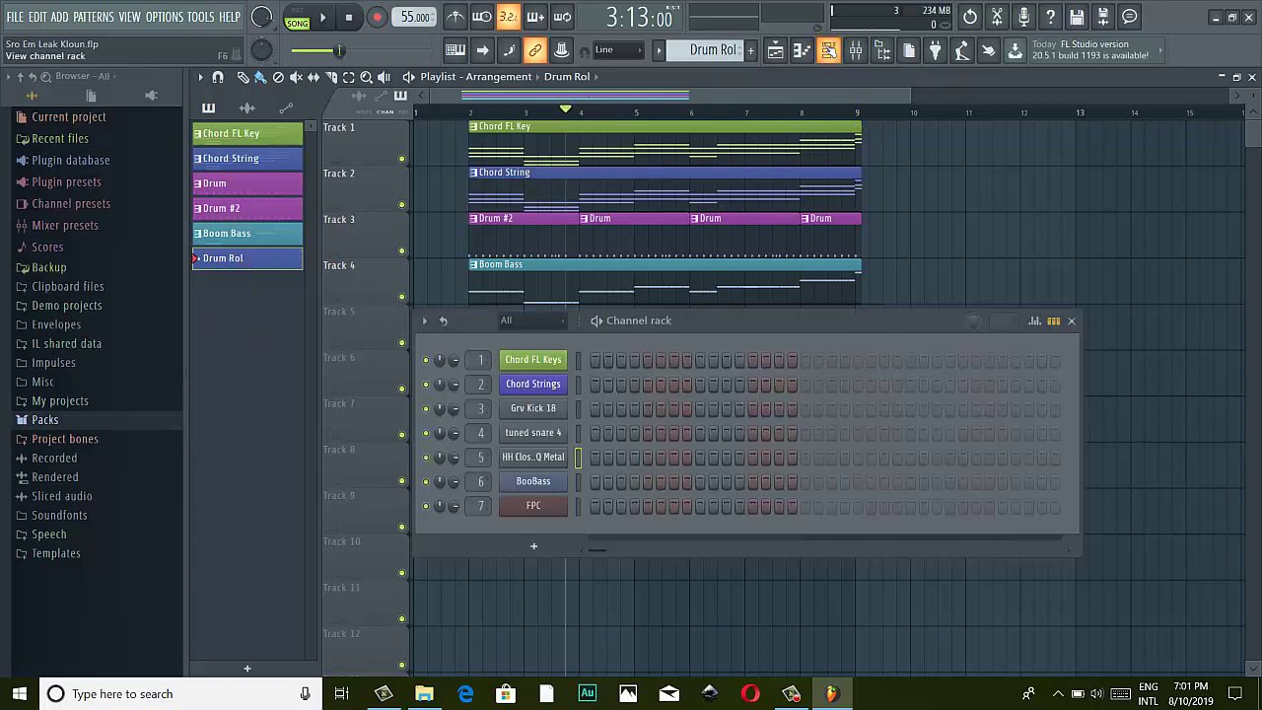
pyautogui.rightClick(530, 508)
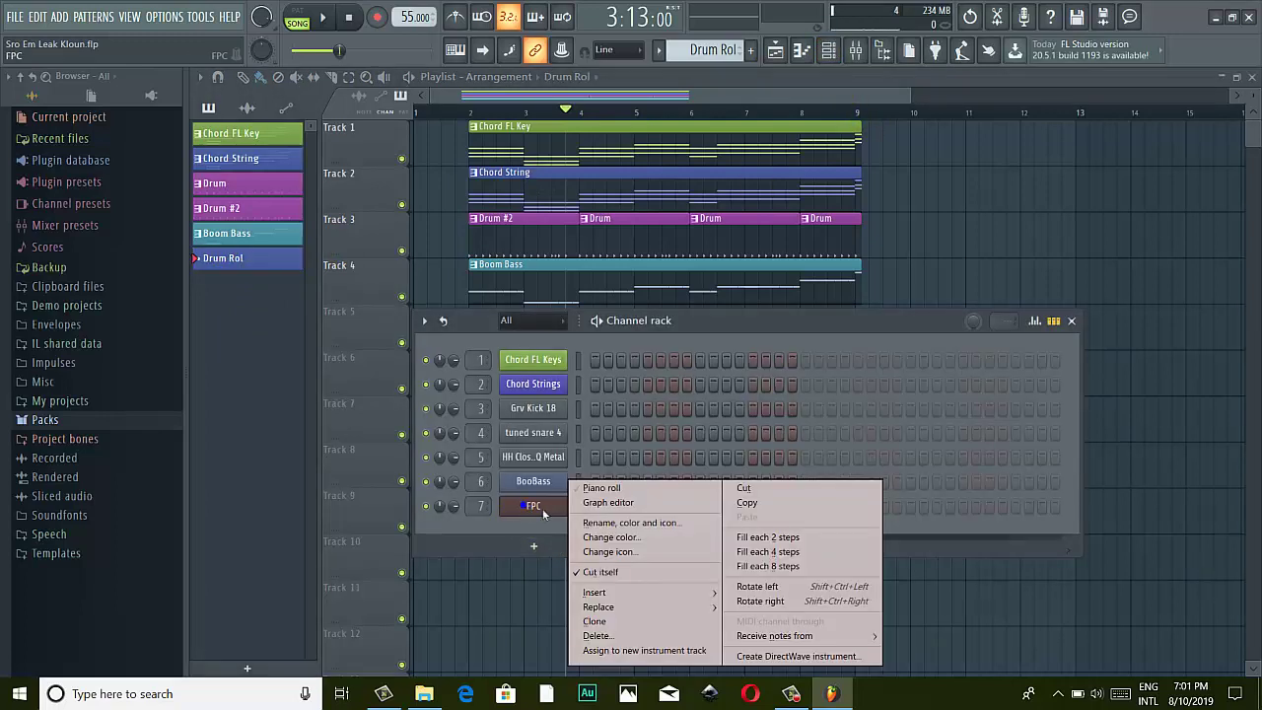
pyautogui.click(631, 636)
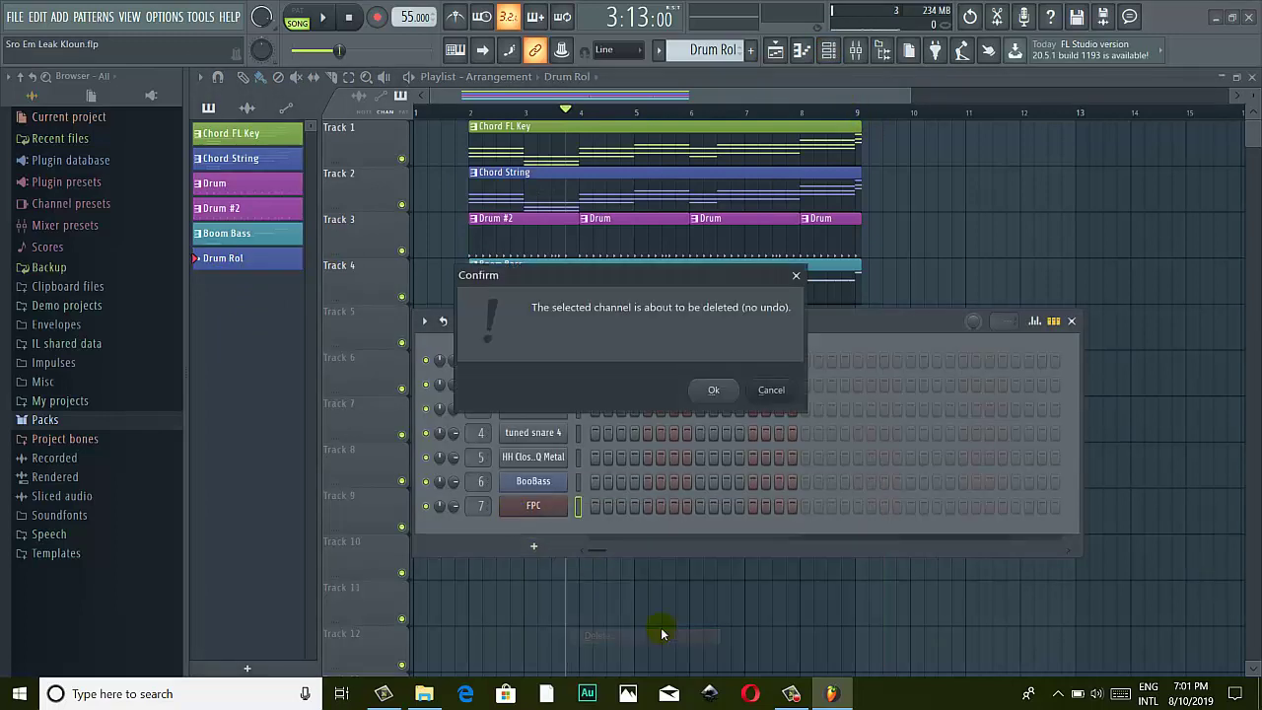
pyautogui.click(715, 389)
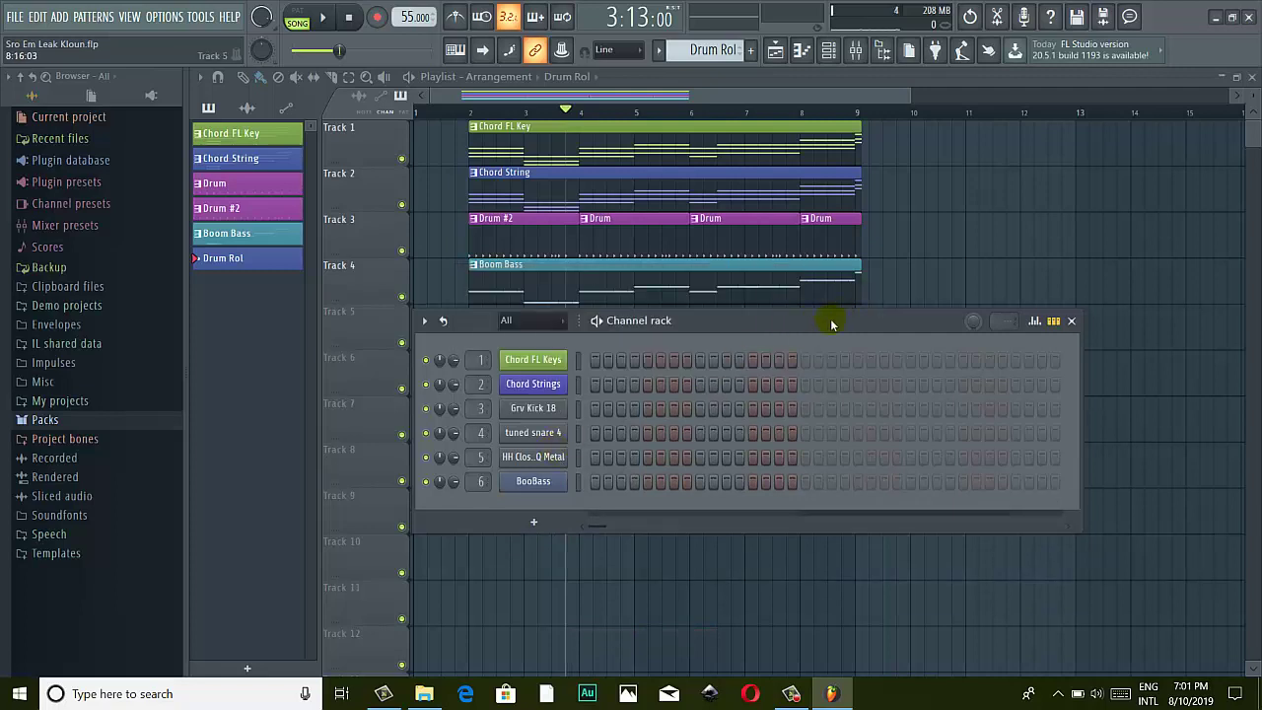
pyautogui.moveTo(831, 320); pyautogui.dragTo(824, 354)
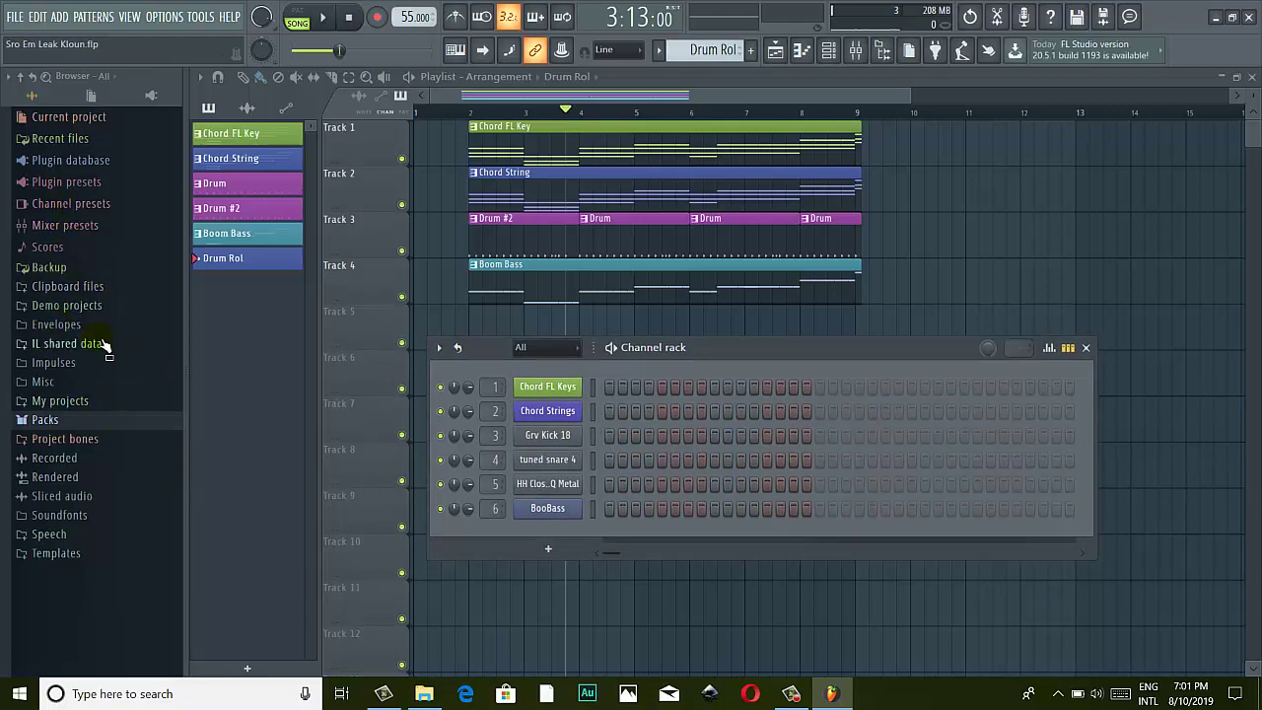
# Browse the sample packs down to the Thrower folder in the Drums kits
pyautogui.click(45, 419)
pyautogui.click(44, 420)
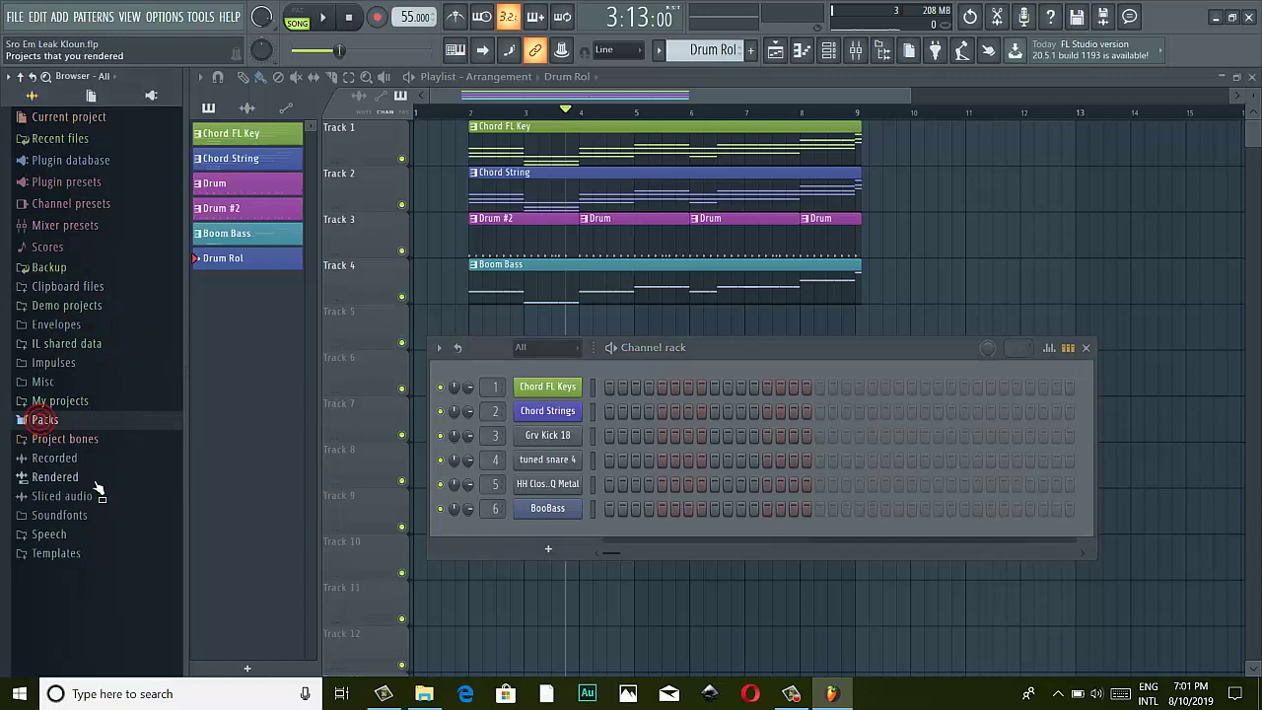
pyautogui.click(71, 423)
pyautogui.click(72, 383)
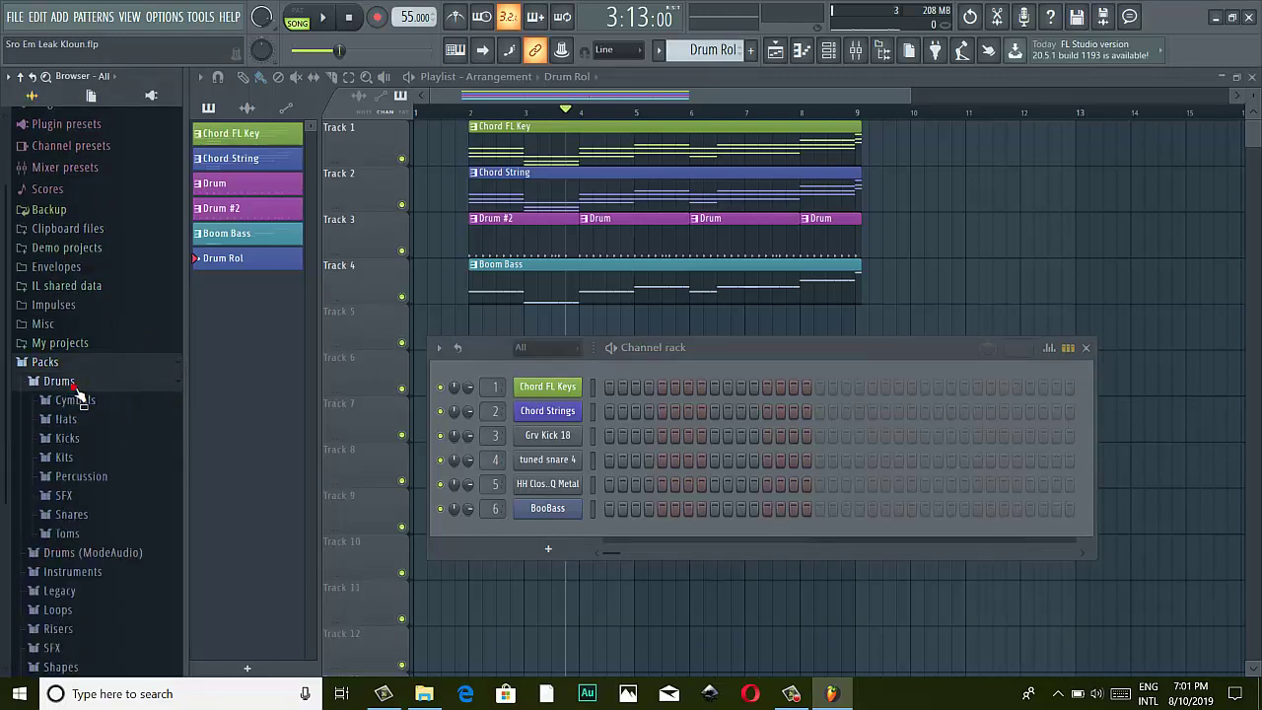
pyautogui.click(73, 305)
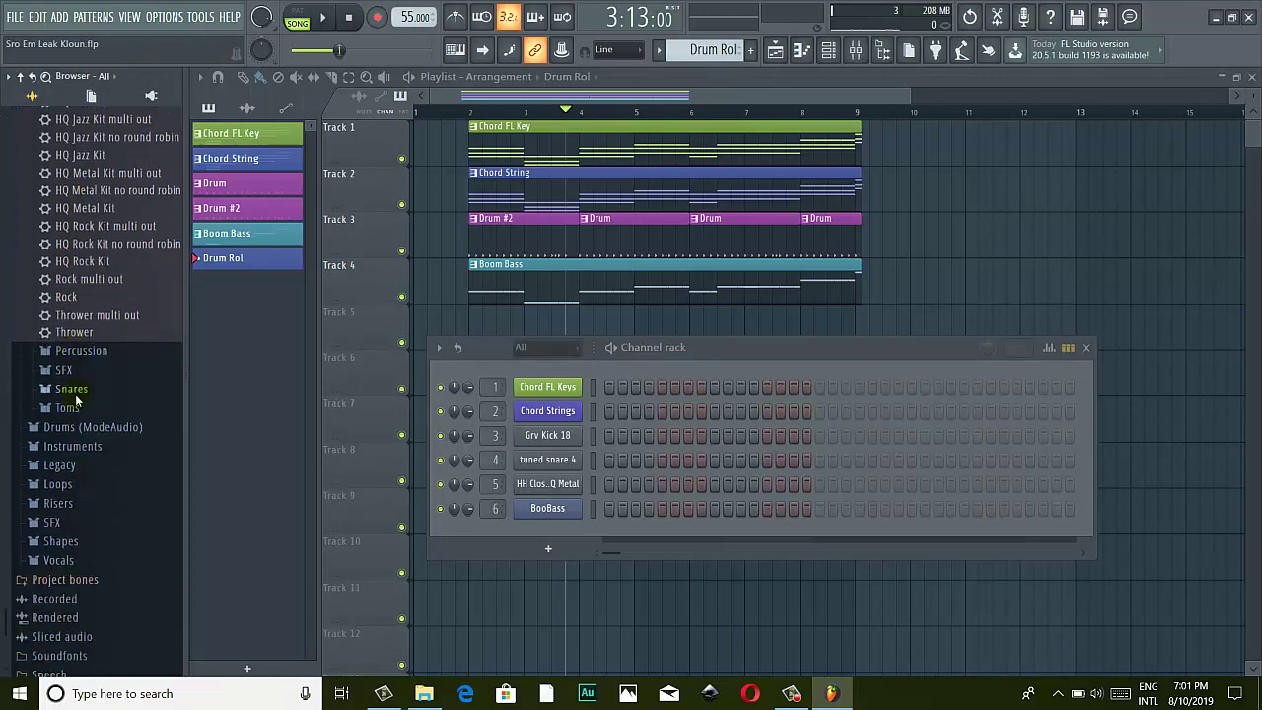
pyautogui.click(86, 438)
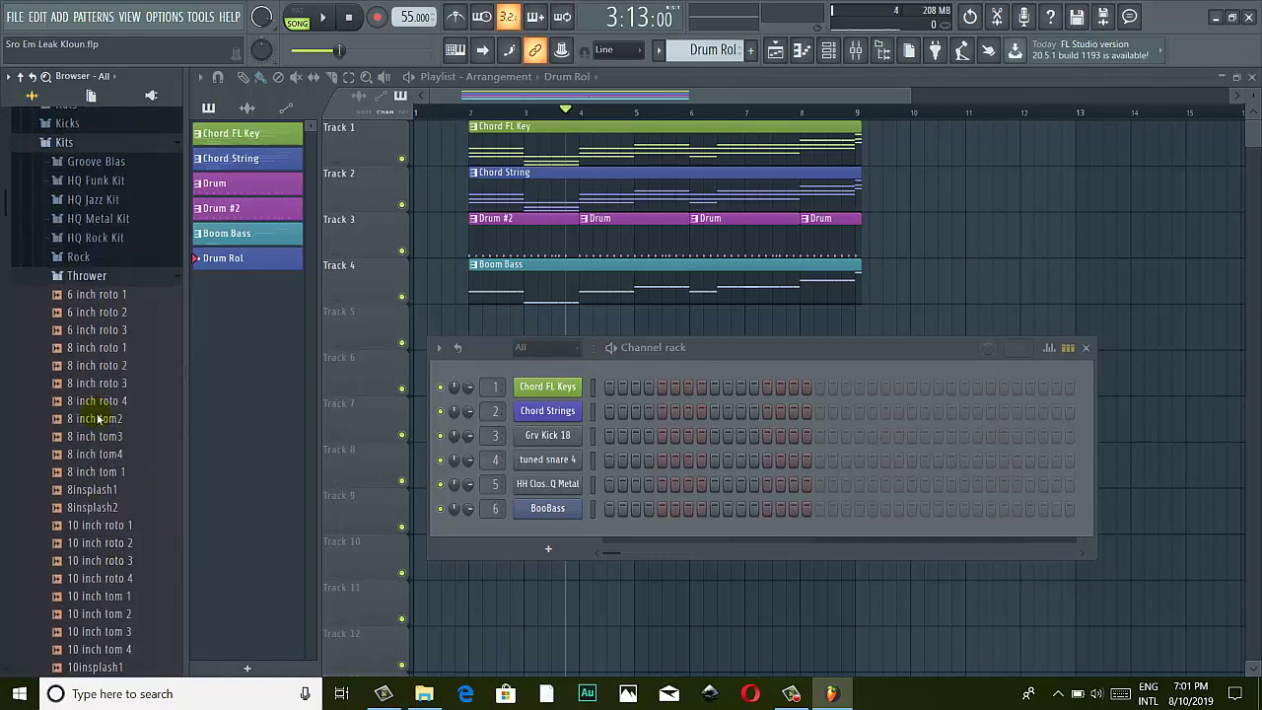
# Preview the Tone 10in snare1, snare2 and snare3 samples, and collapse the Thrower and Kits folders
pyautogui.scroll(-10, 97, 418)
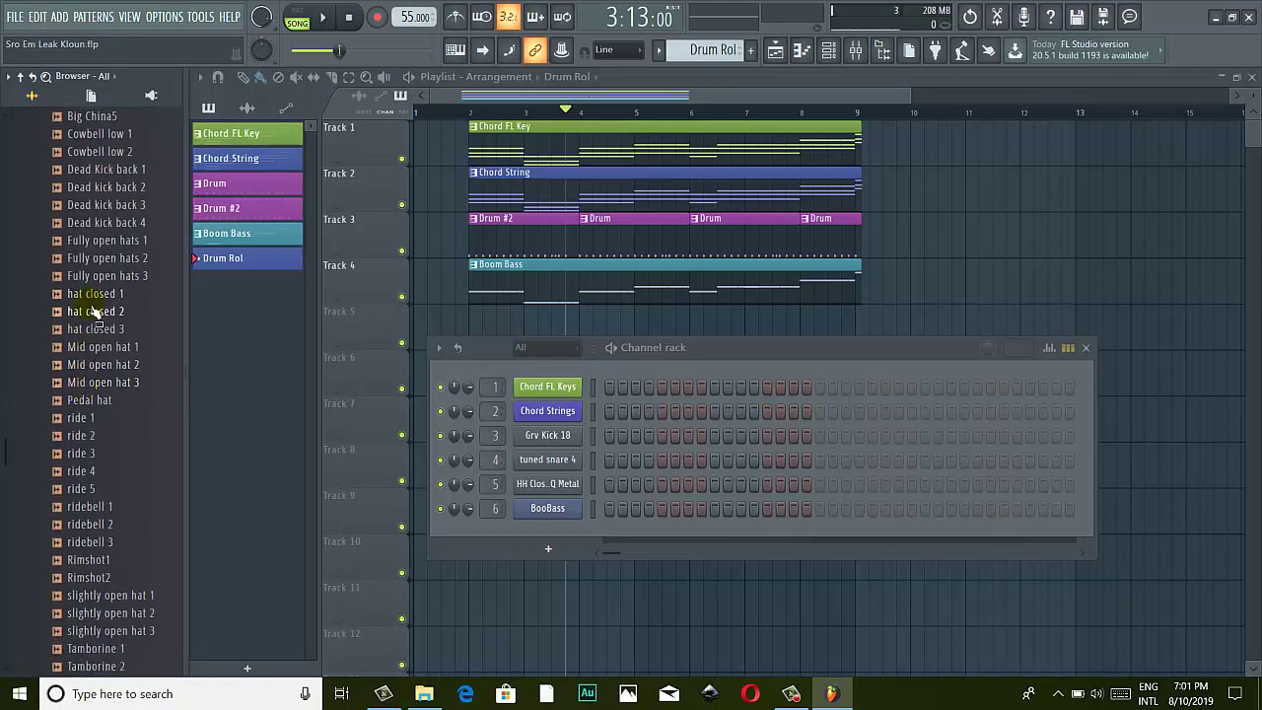
pyautogui.scroll(-8, 95, 312)
pyautogui.click(96, 277)
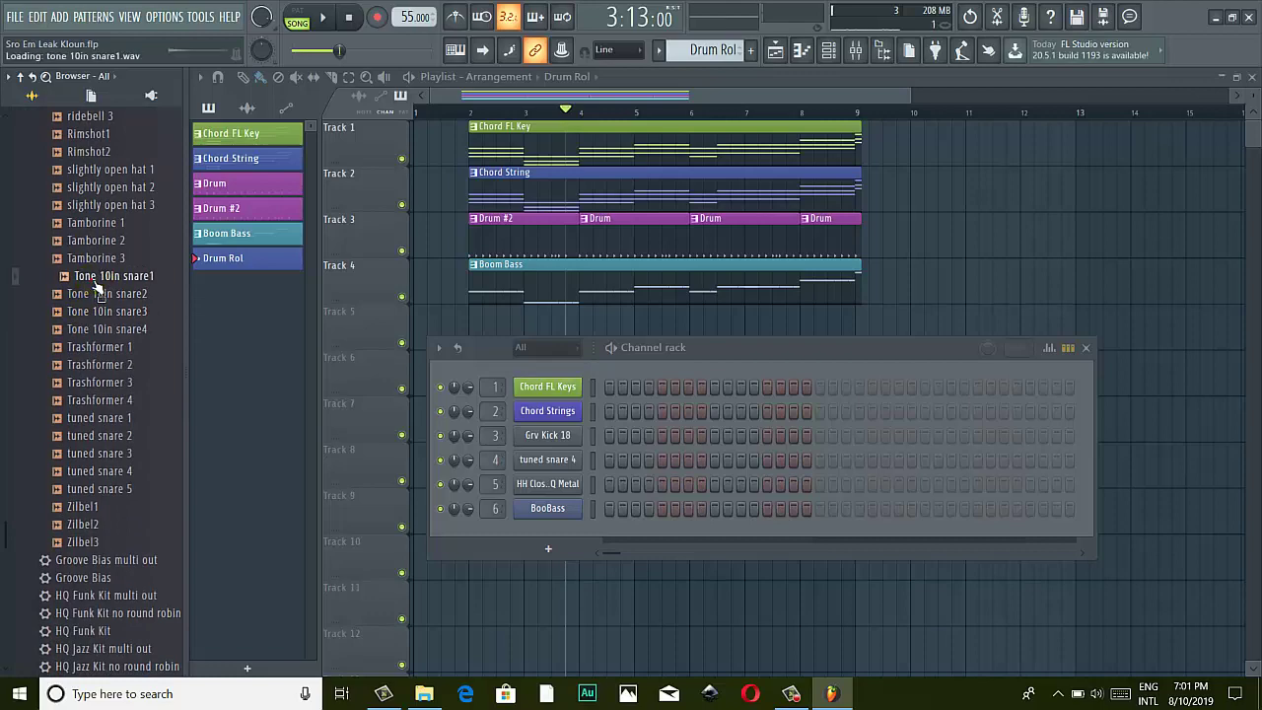
pyautogui.click(103, 294)
pyautogui.click(108, 313)
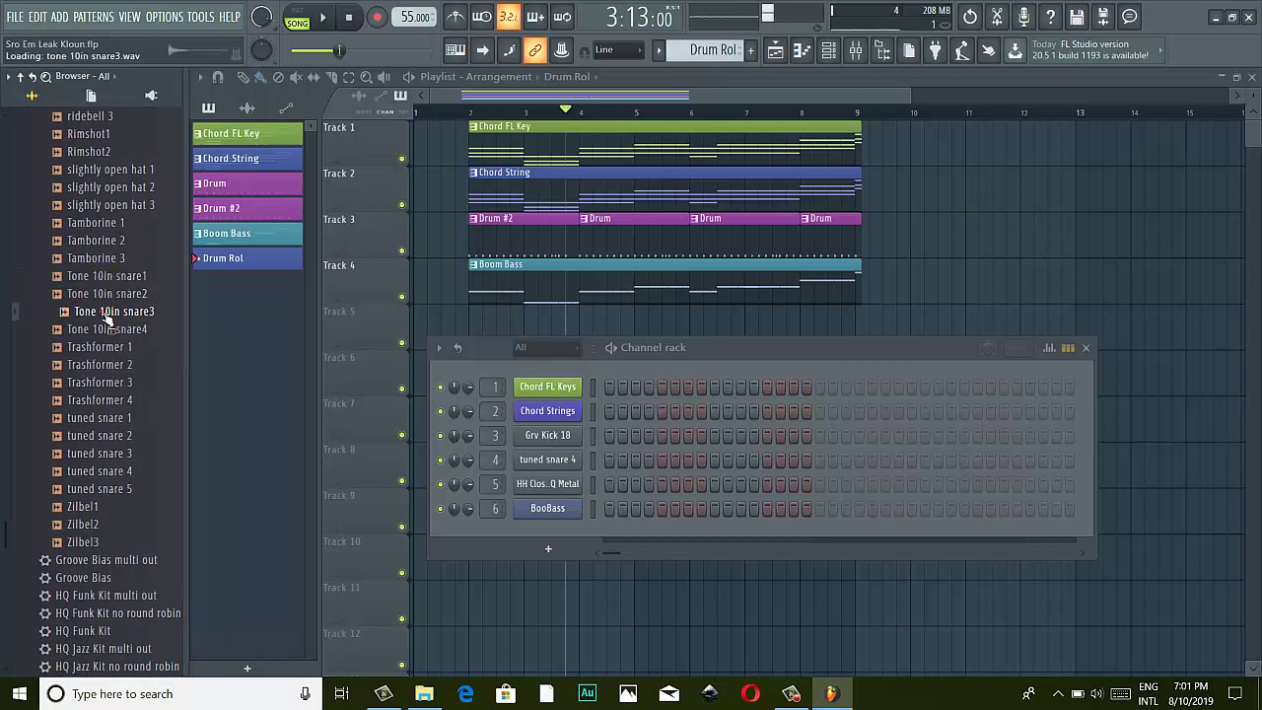
pyautogui.scroll(15, 79, 307)
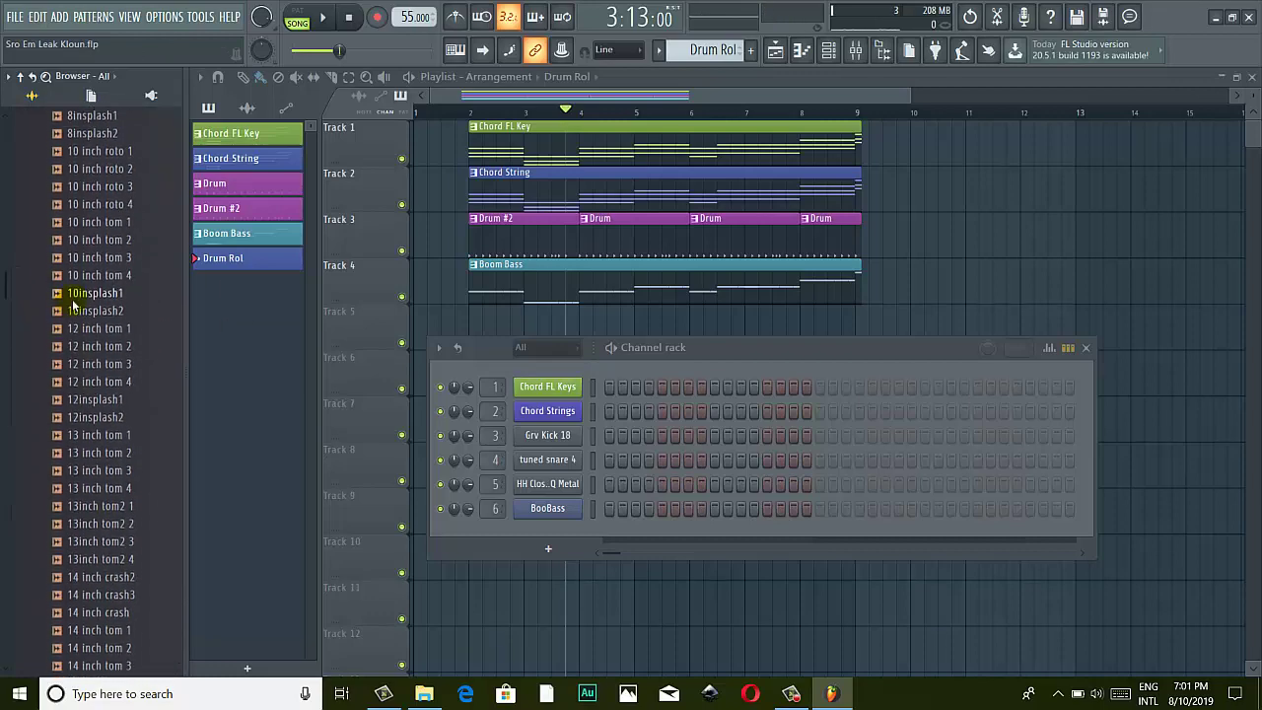
pyautogui.scroll(10, 74, 307)
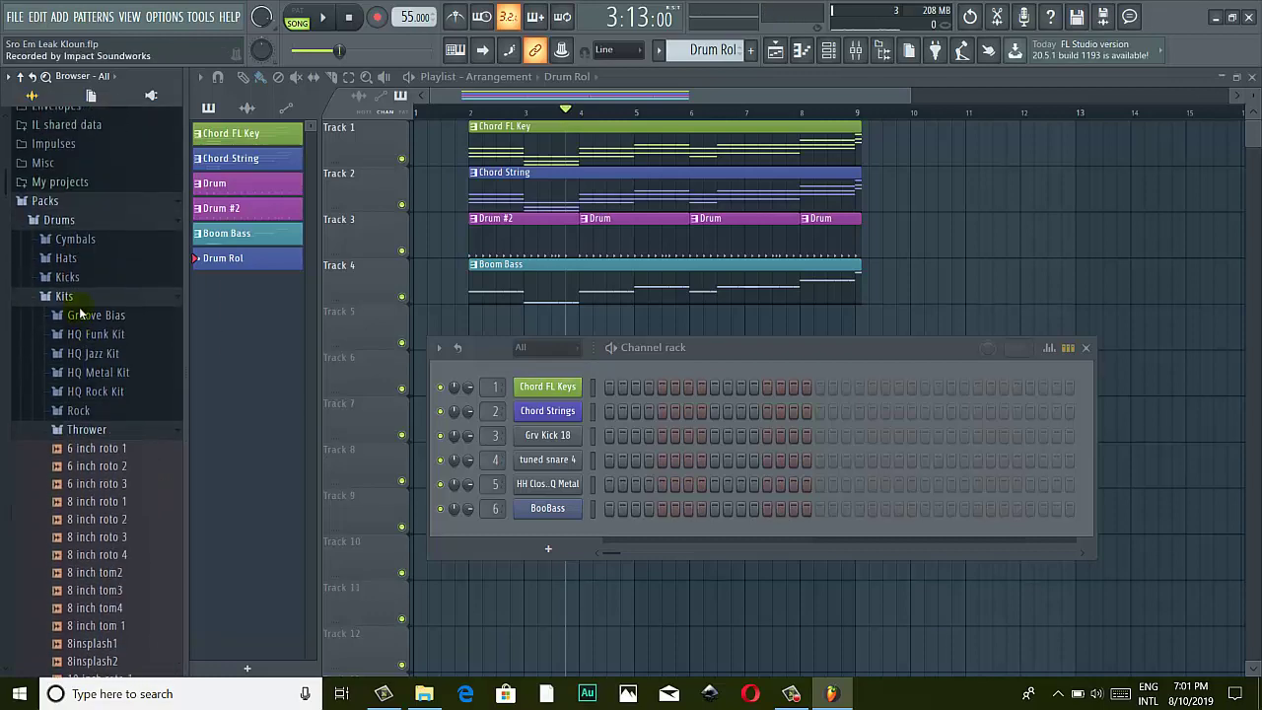
pyautogui.click(179, 436)
pyautogui.click(177, 304)
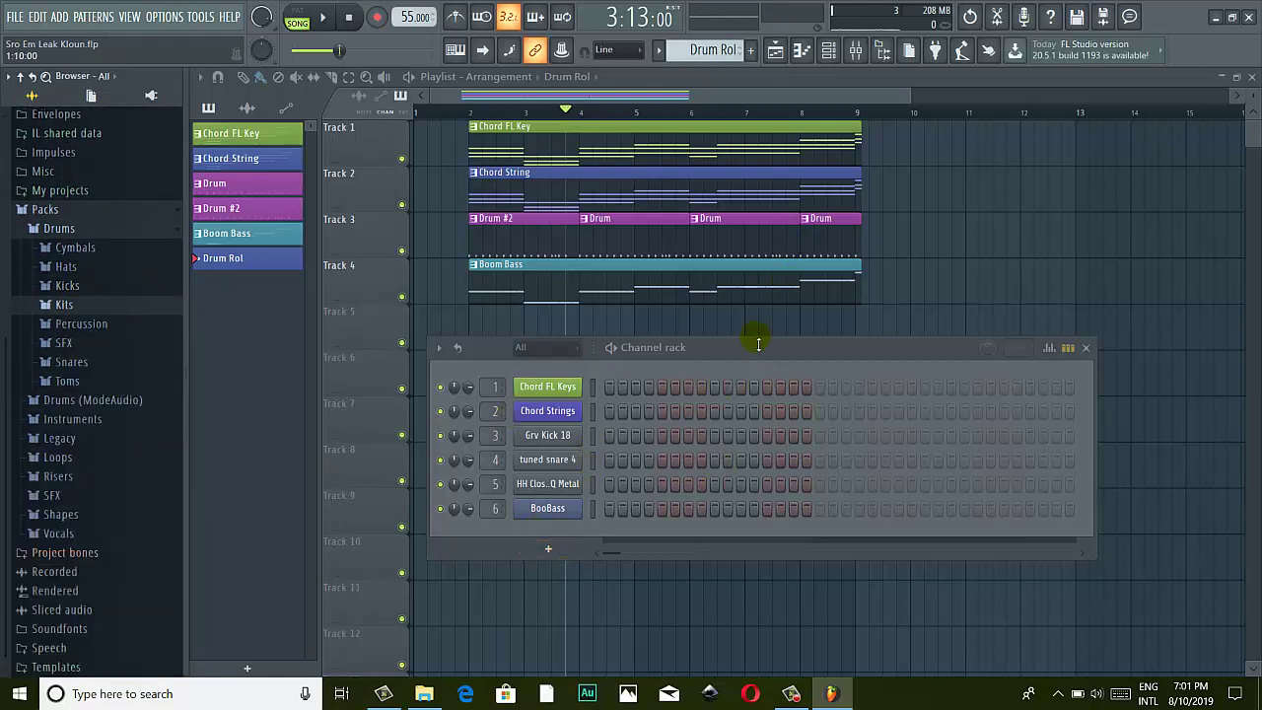
# Add an FPC drum instrument as a new channel in the channel rack
pyautogui.moveTo(747, 347); pyautogui.dragTo(806, 174)
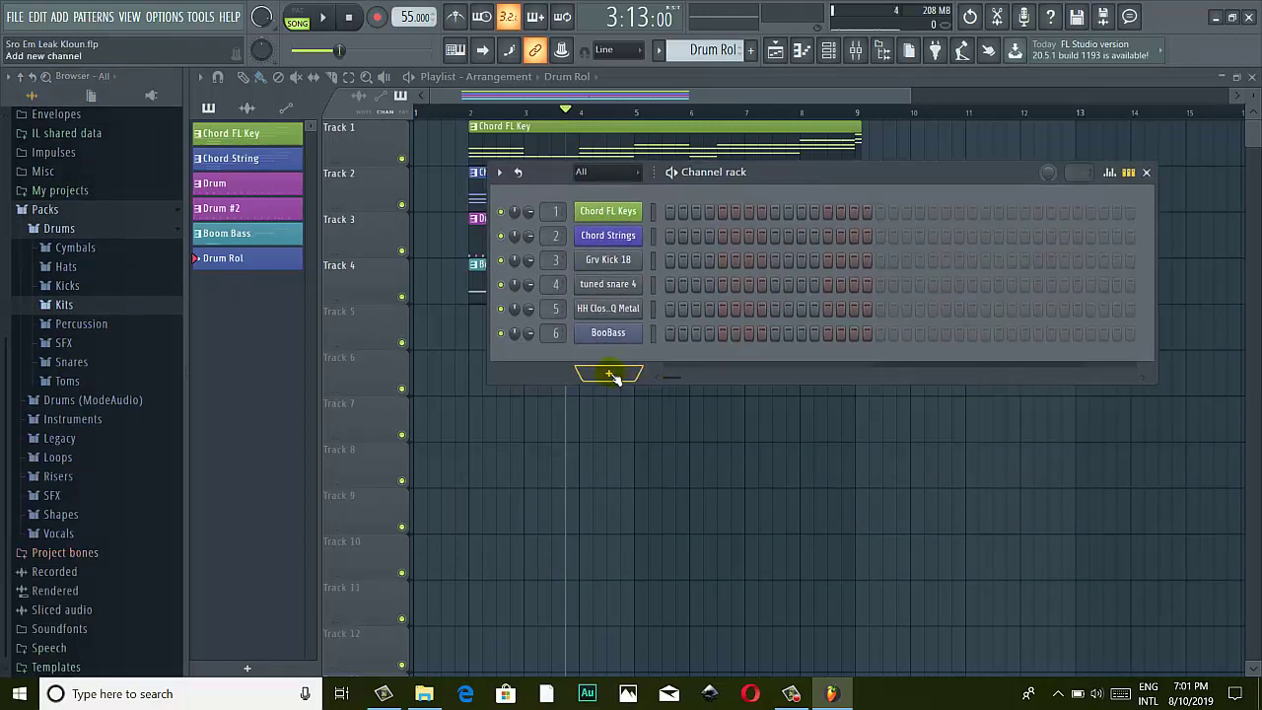
pyautogui.click(609, 374)
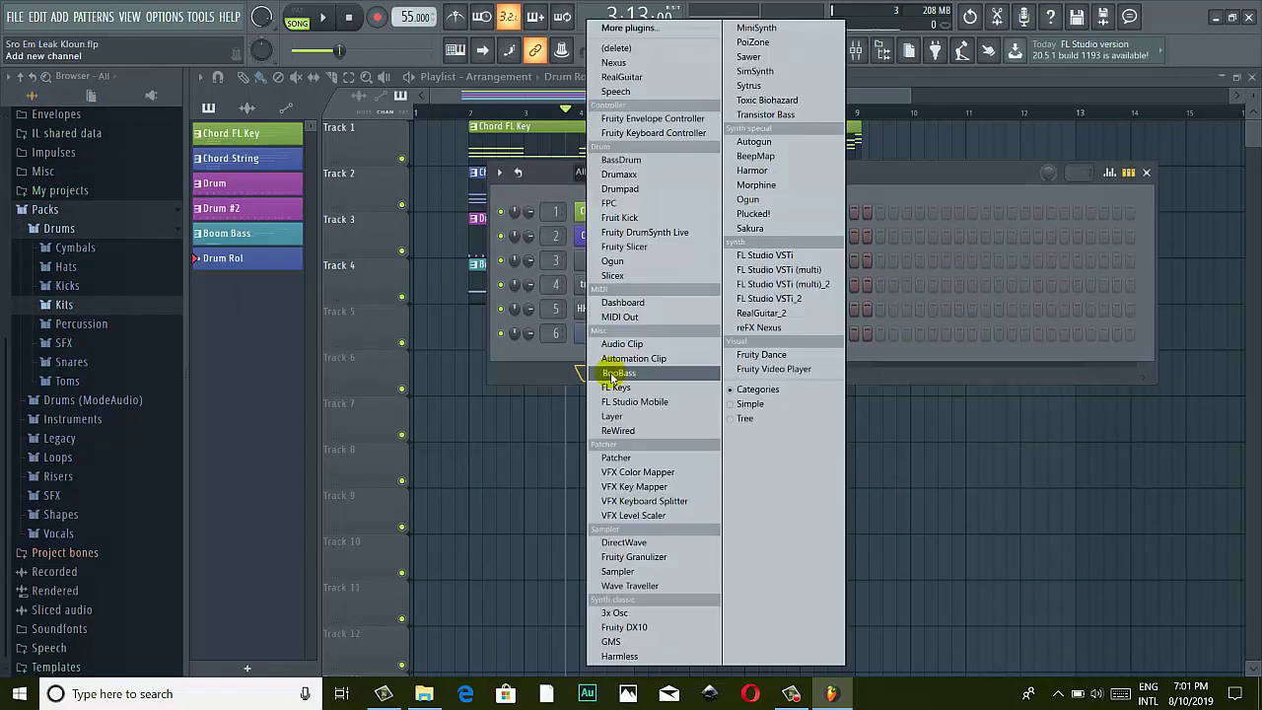
pyautogui.click(611, 204)
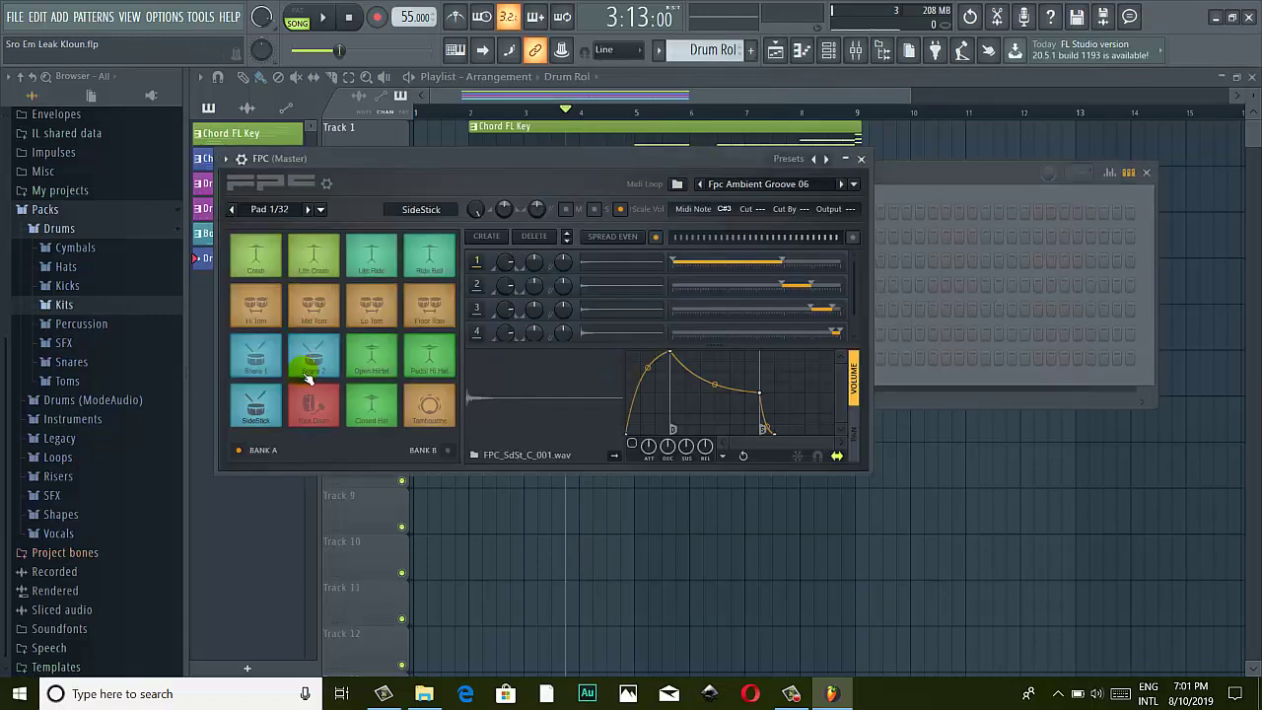
# Audition FPC's Hi Tom and Mid Tom pads, and close the instrument window
pyautogui.click(254, 305)
pyautogui.click(309, 305)
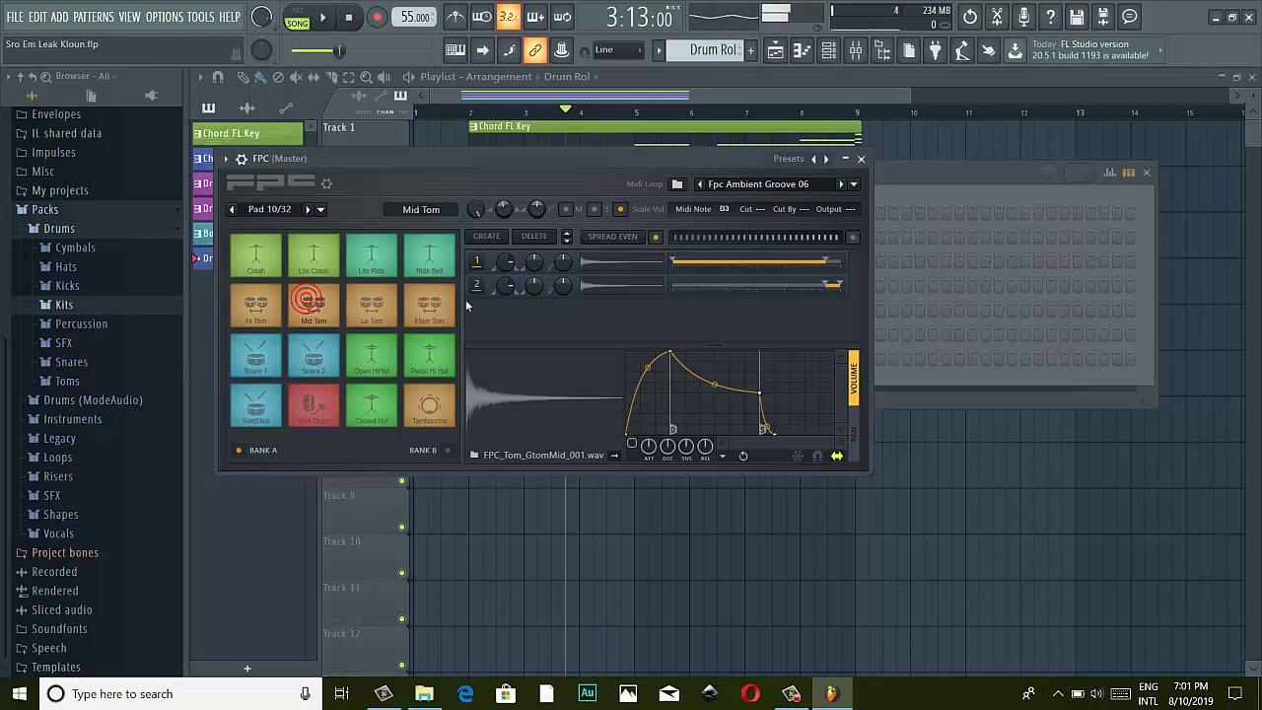
pyautogui.click(861, 159)
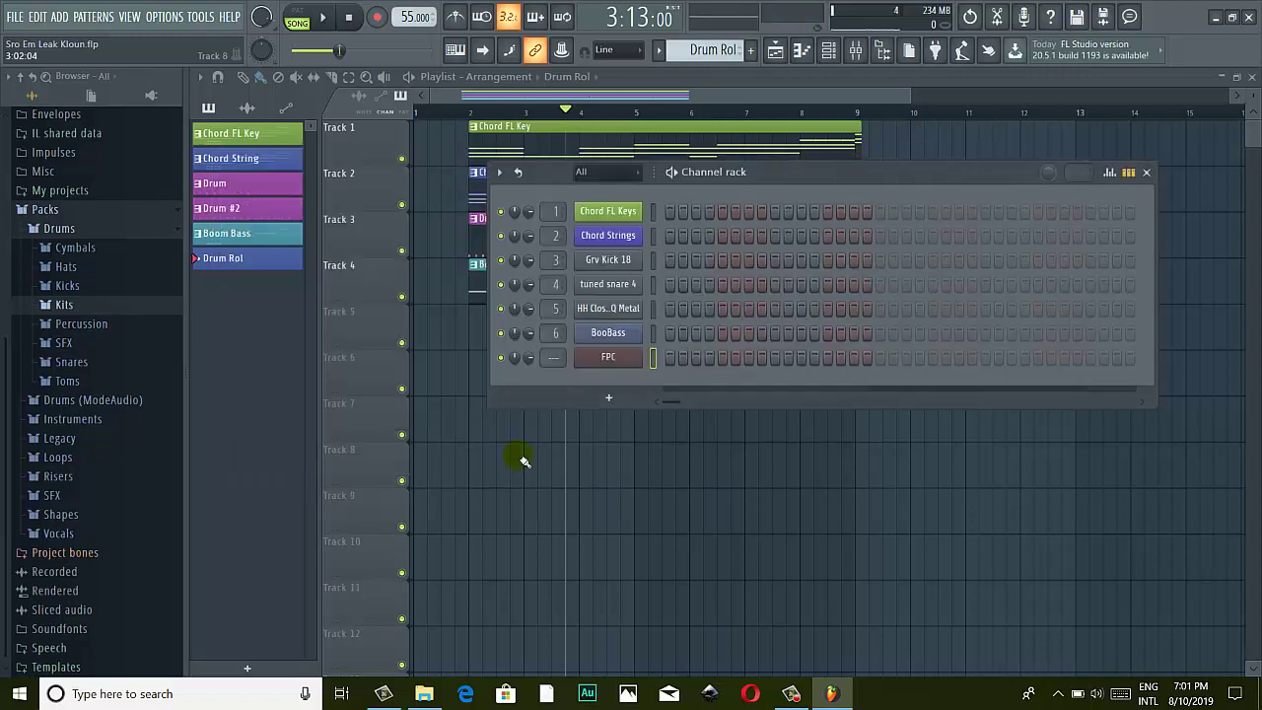
# Route the FPC channel to mixer track 7, and reposition the channel rack clear of the playlist clips
pyautogui.moveTo(915, 189); pyautogui.dragTo(930, 236)
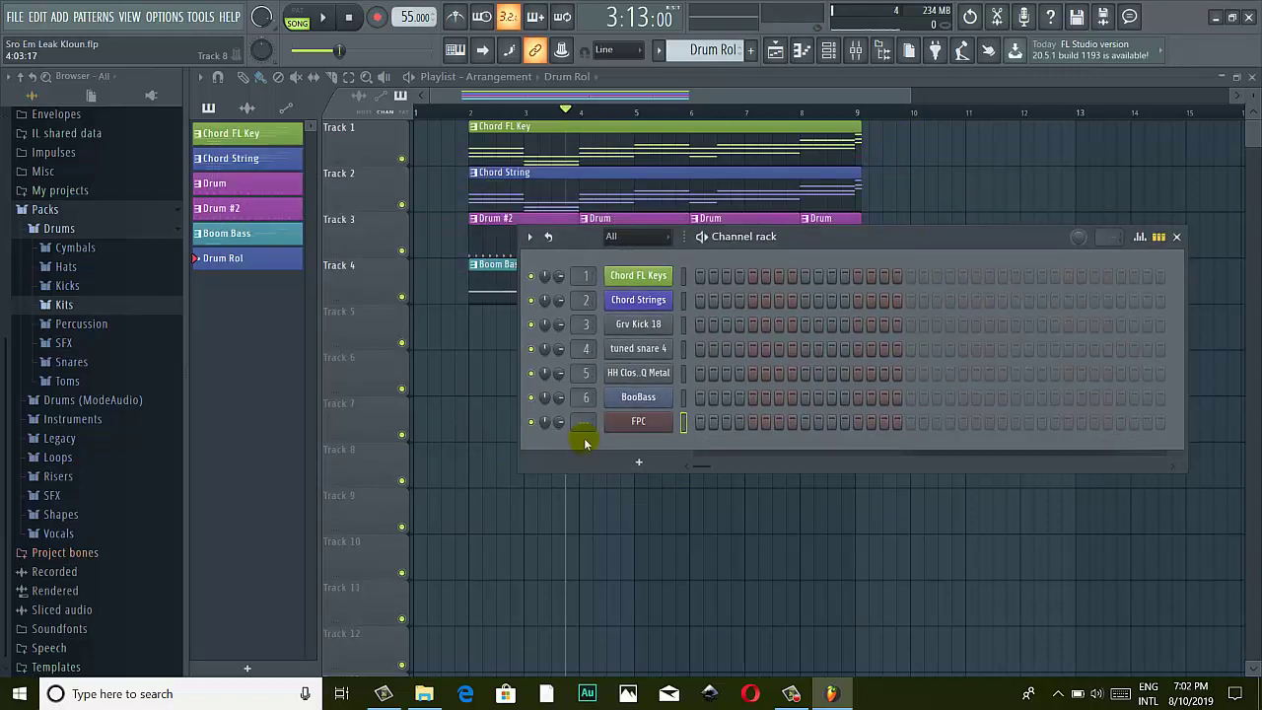
pyautogui.moveTo(584, 421); pyautogui.dragTo(585, 412)
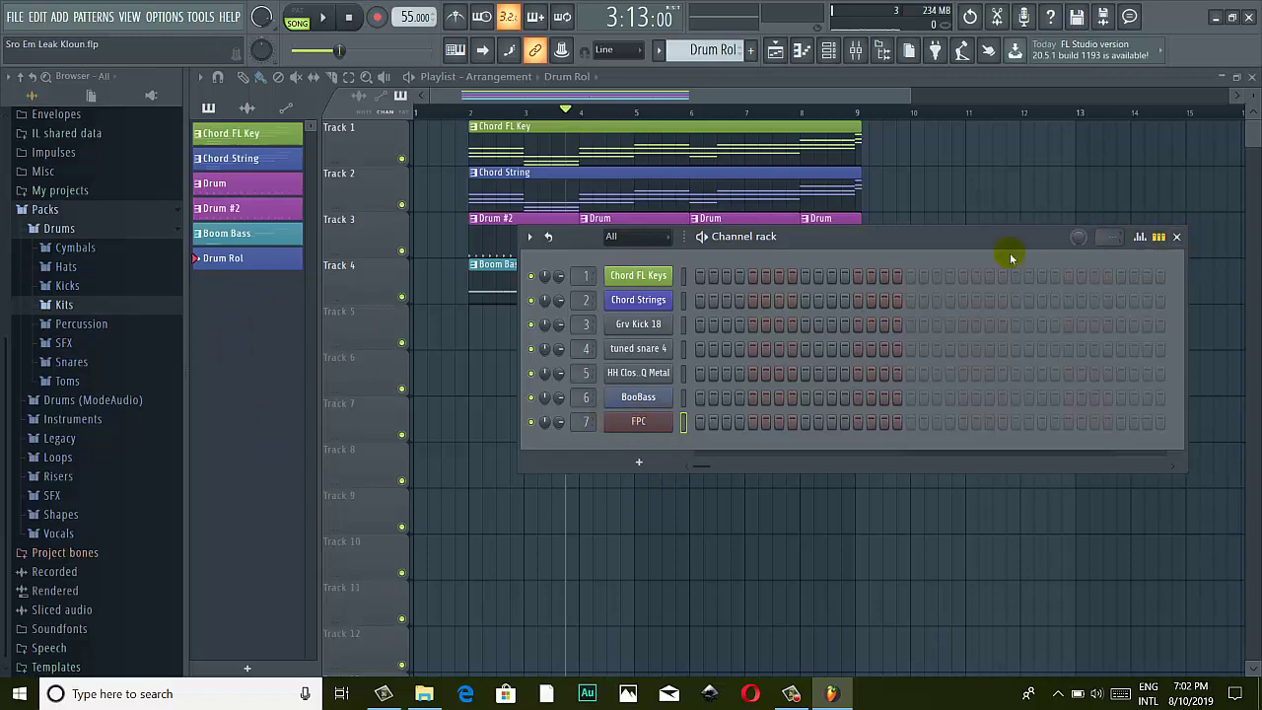
pyautogui.moveTo(1000, 243); pyautogui.dragTo(964, 184)
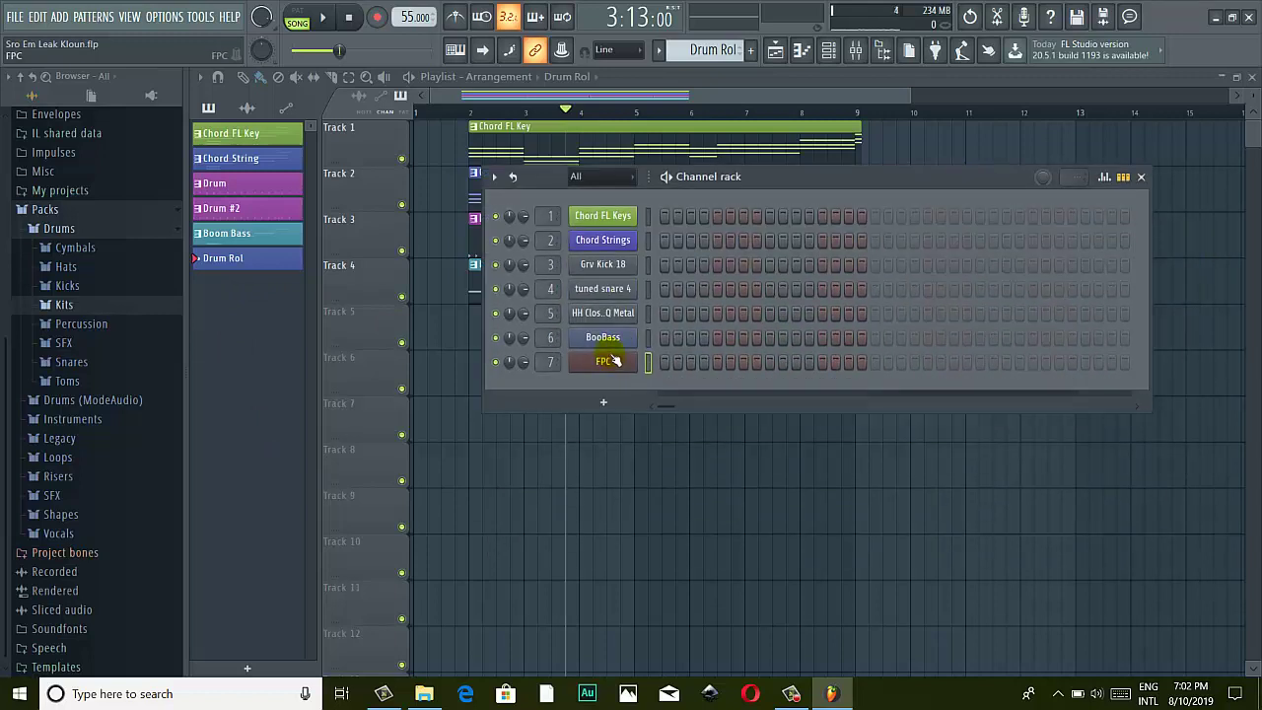
pyautogui.moveTo(838, 177); pyautogui.dragTo(826, 334)
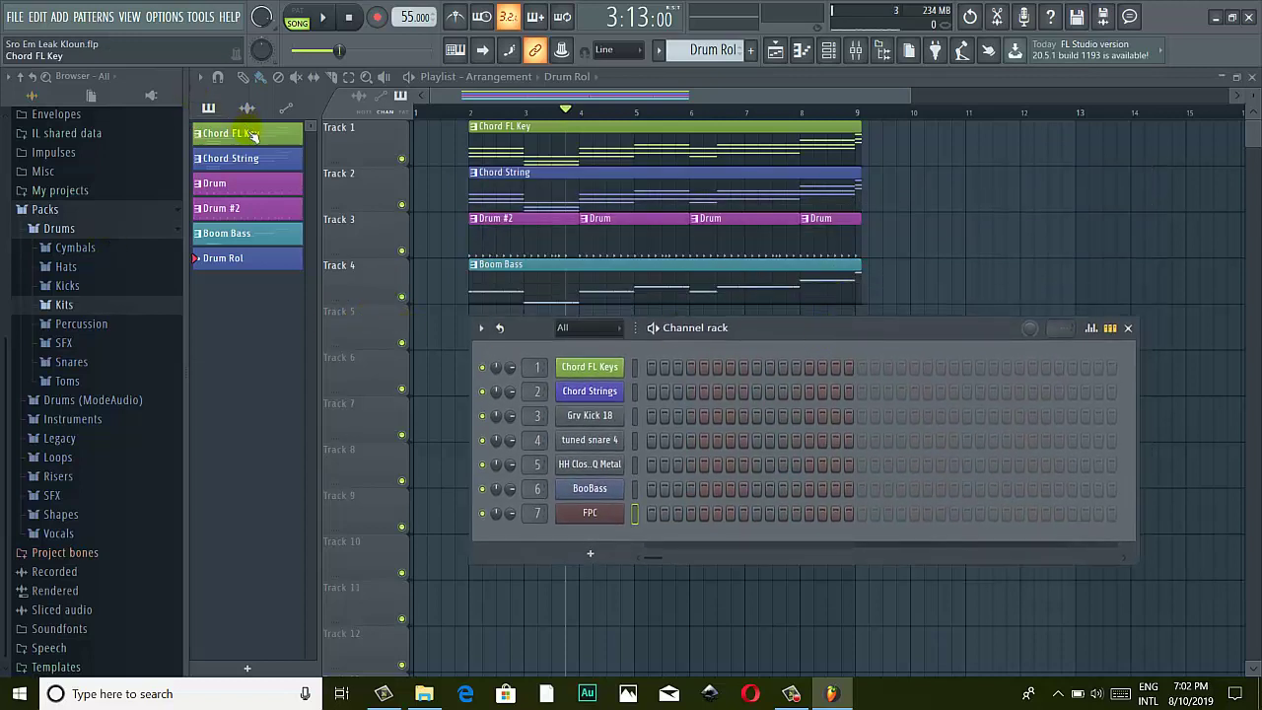
# Select the Drum #2 pattern and open the piano roll of its FPC channel
pyautogui.click(235, 209)
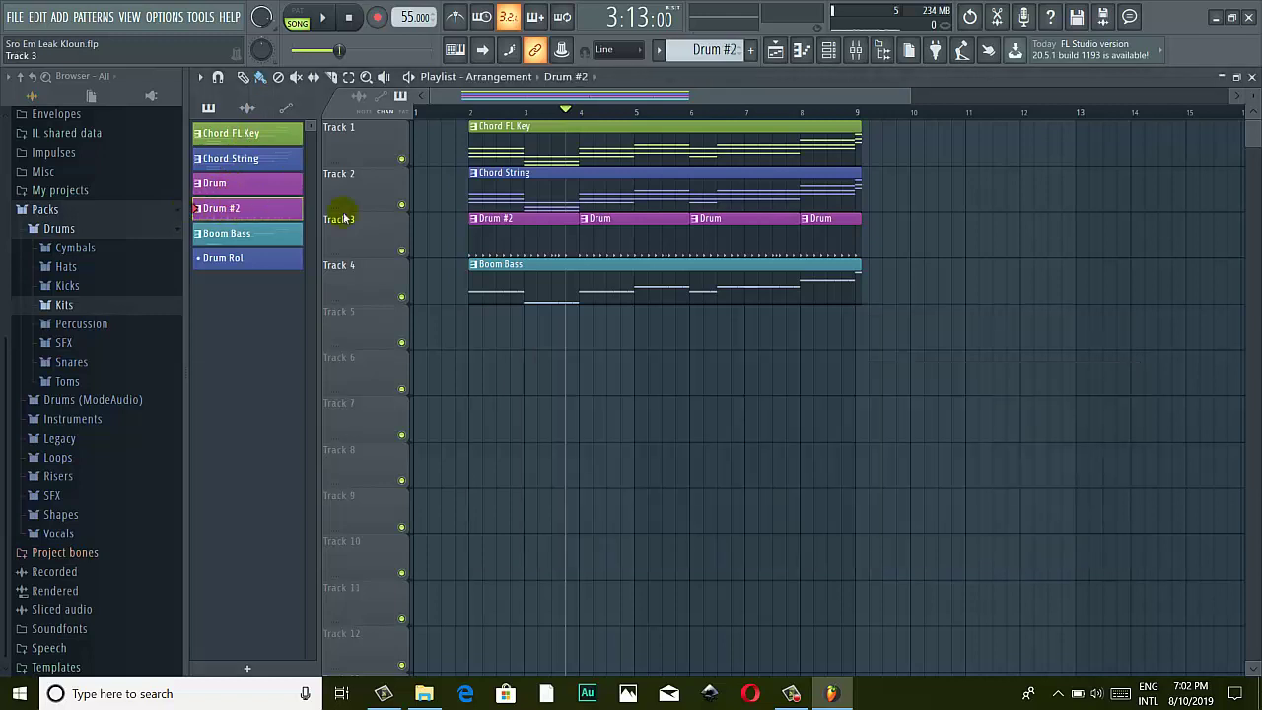
pyautogui.click(828, 51)
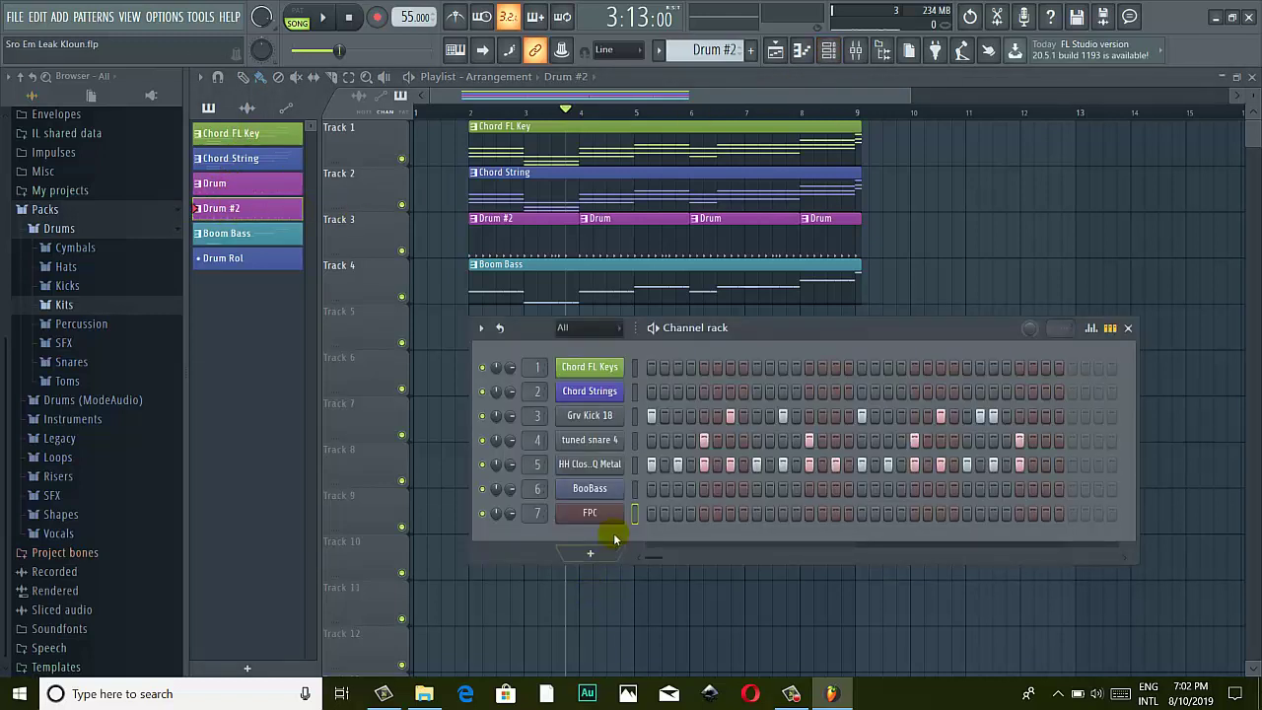
pyautogui.click(584, 516)
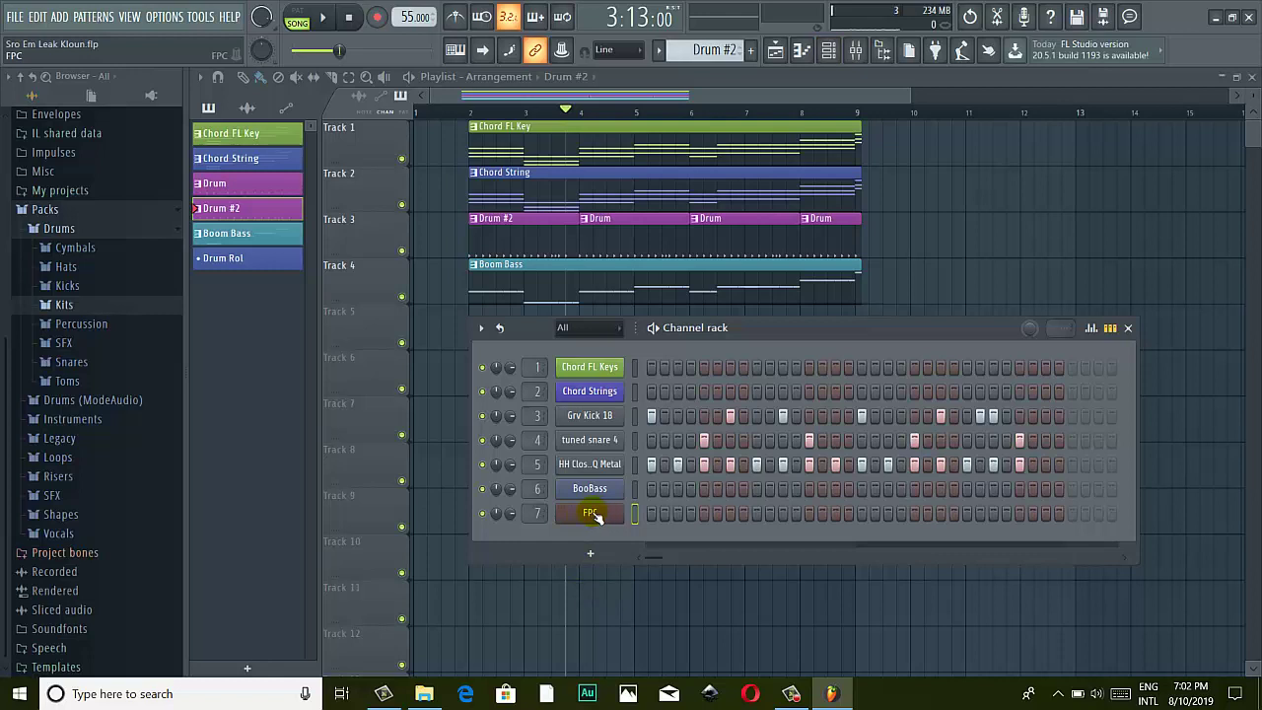
pyautogui.rightClick(592, 515)
pyautogui.click(656, 488)
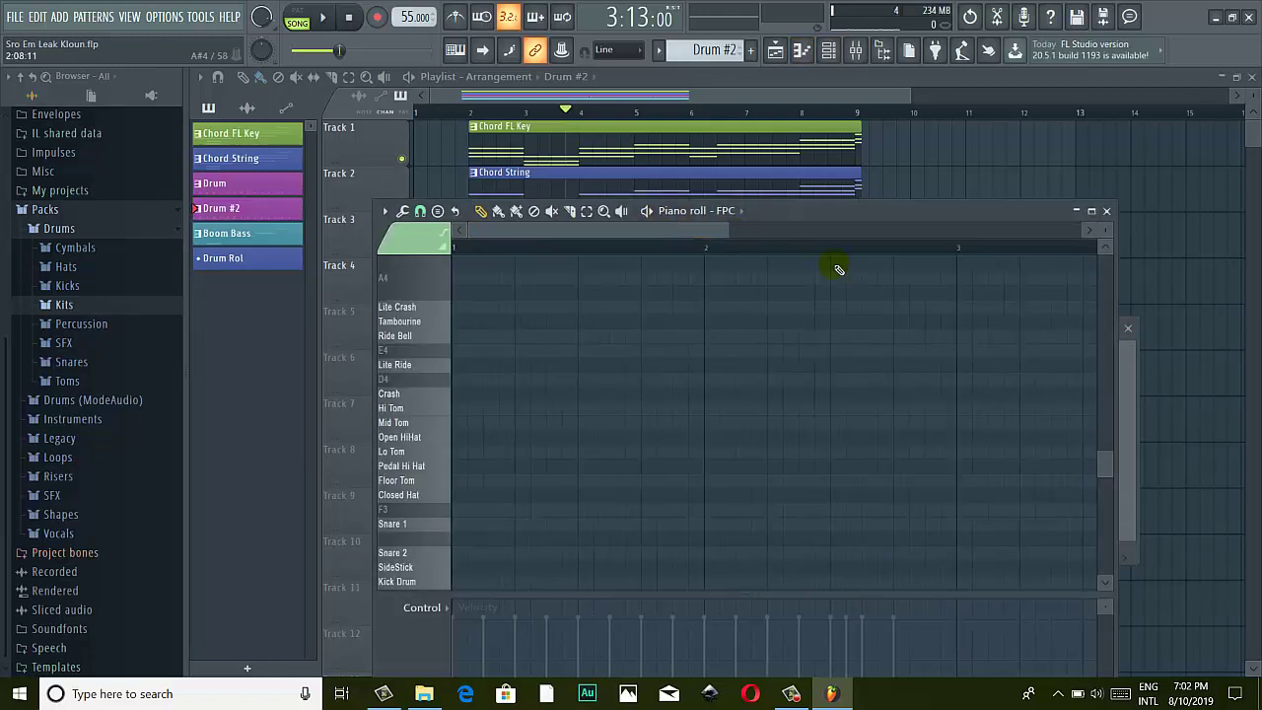
# Play back the Drum #2 pattern to check the end of bar 2, and stop playback
pyautogui.scroll(-5, 711, 330)
pyautogui.scroll(6, 711, 347)
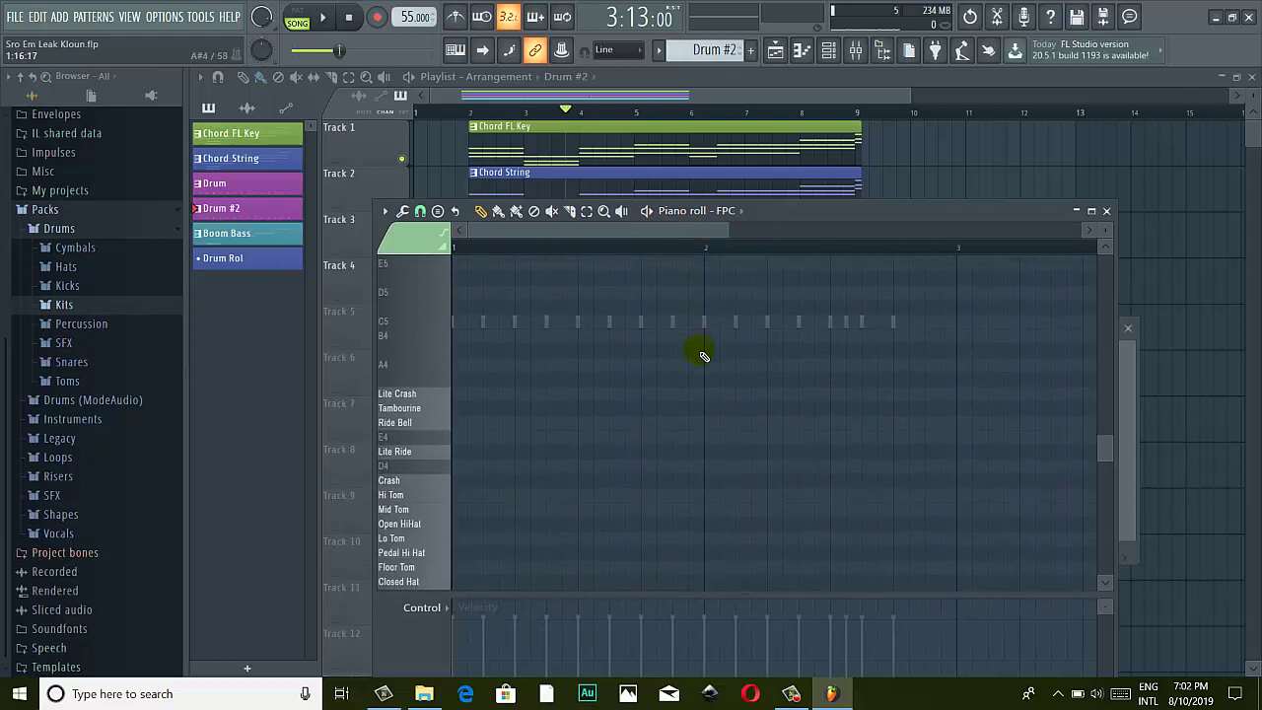
pyautogui.moveTo(691, 235); pyautogui.dragTo(739, 236)
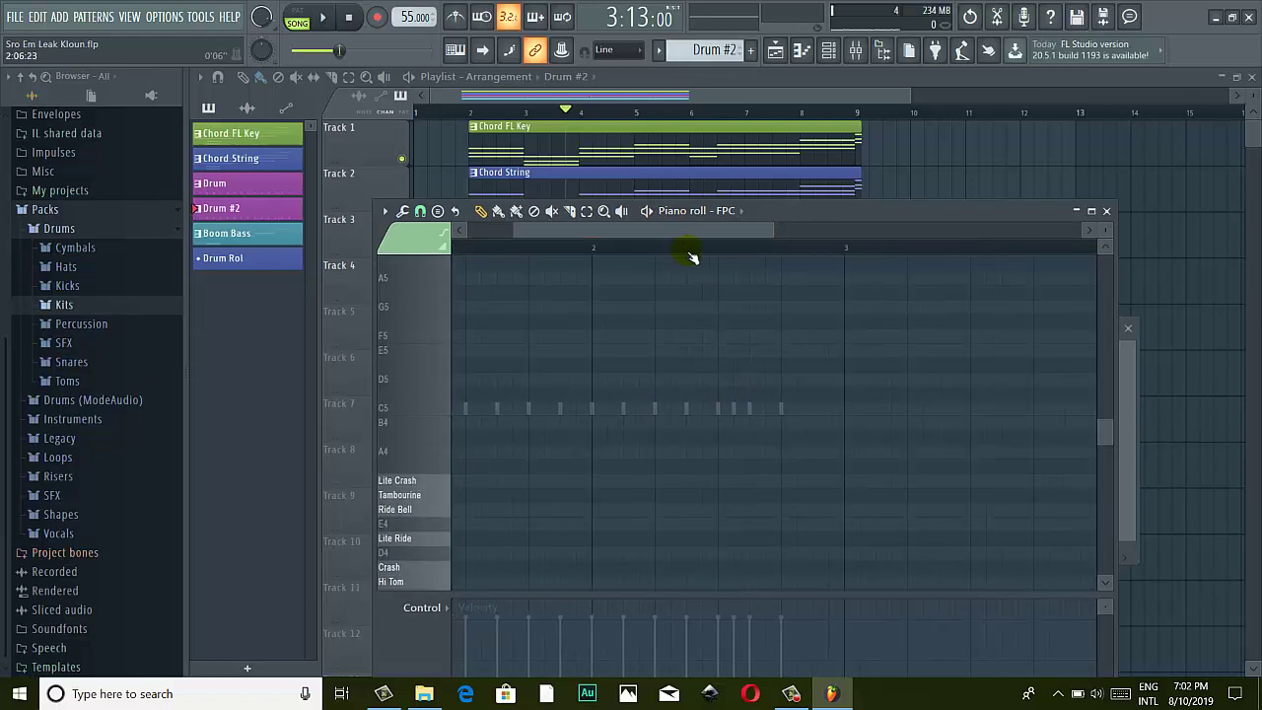
pyautogui.click(646, 211)
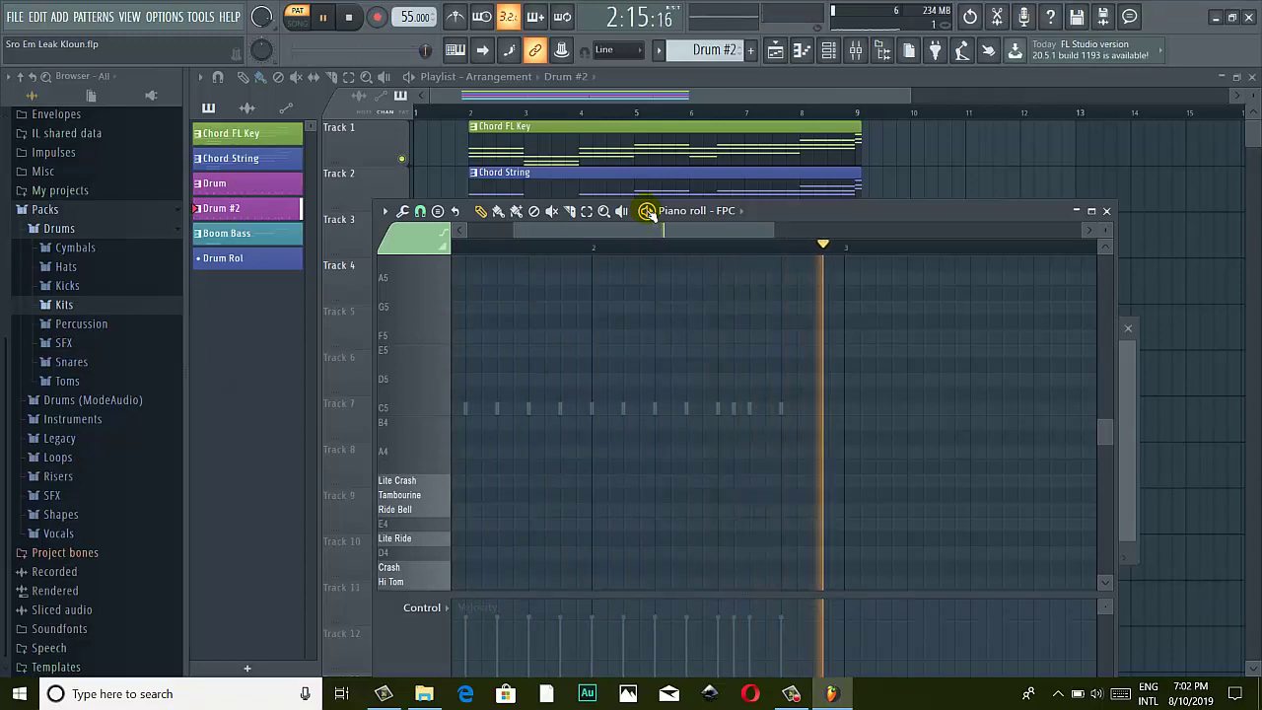
pyautogui.press('space')
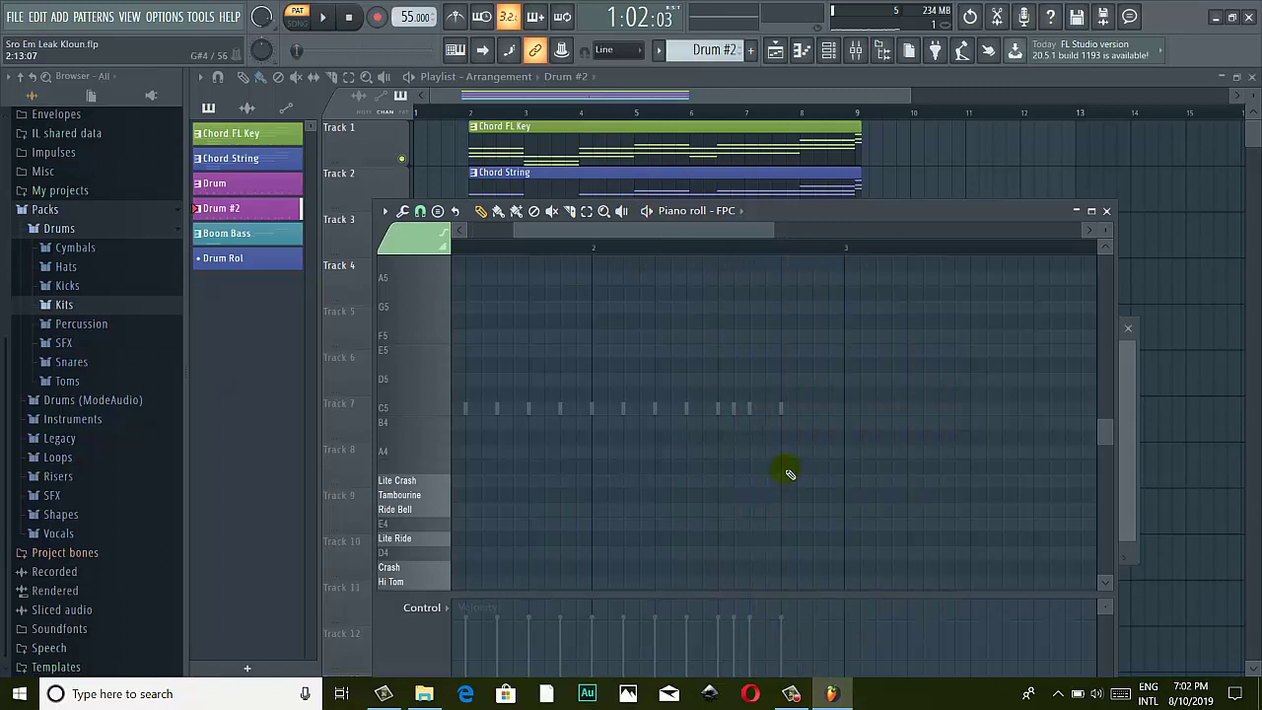
# Audition the Hi Tom and Mid Tom sounds on the FPC piano roll's keys
pyautogui.moveTo(1106, 439); pyautogui.dragTo(1106, 454)
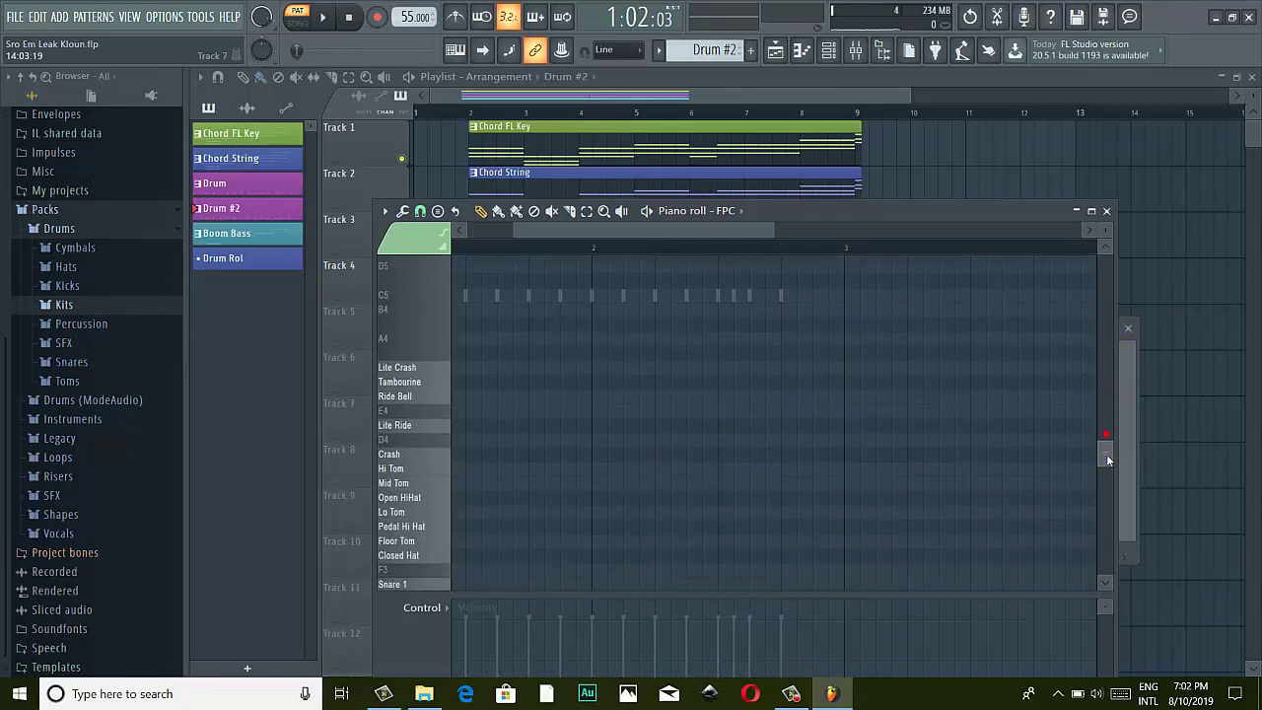
pyautogui.click(404, 460)
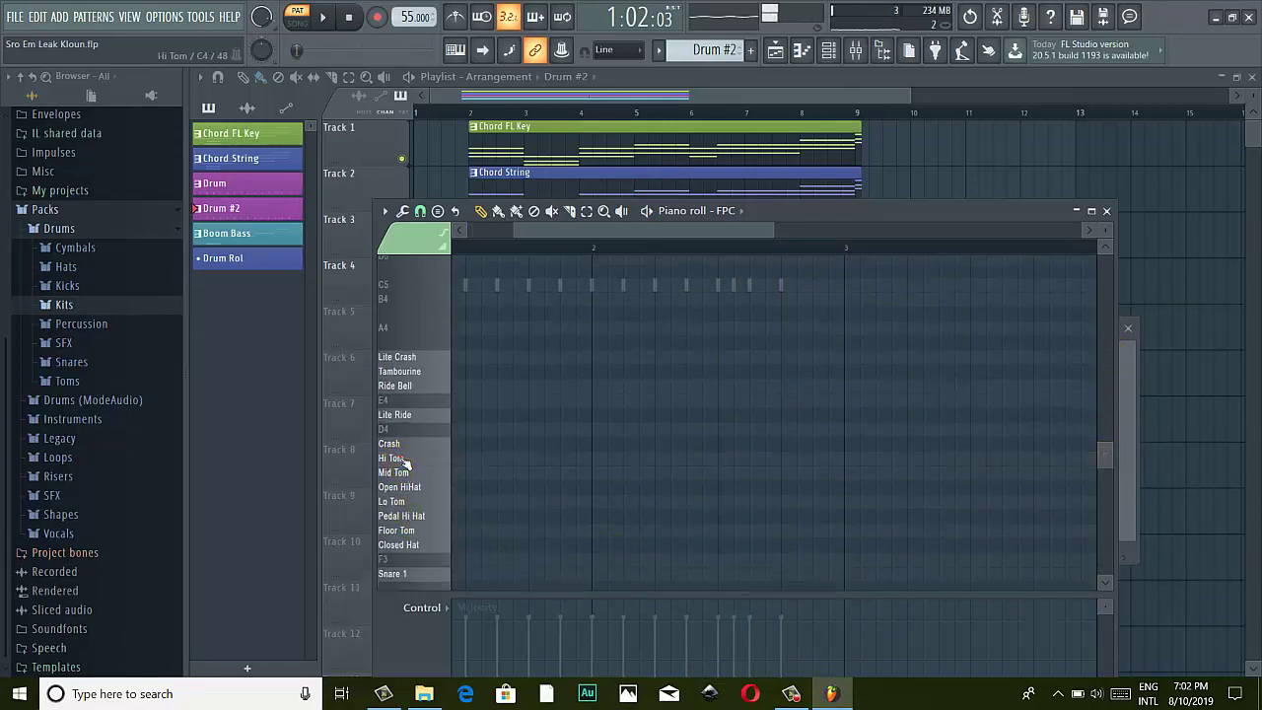
pyautogui.click(410, 474)
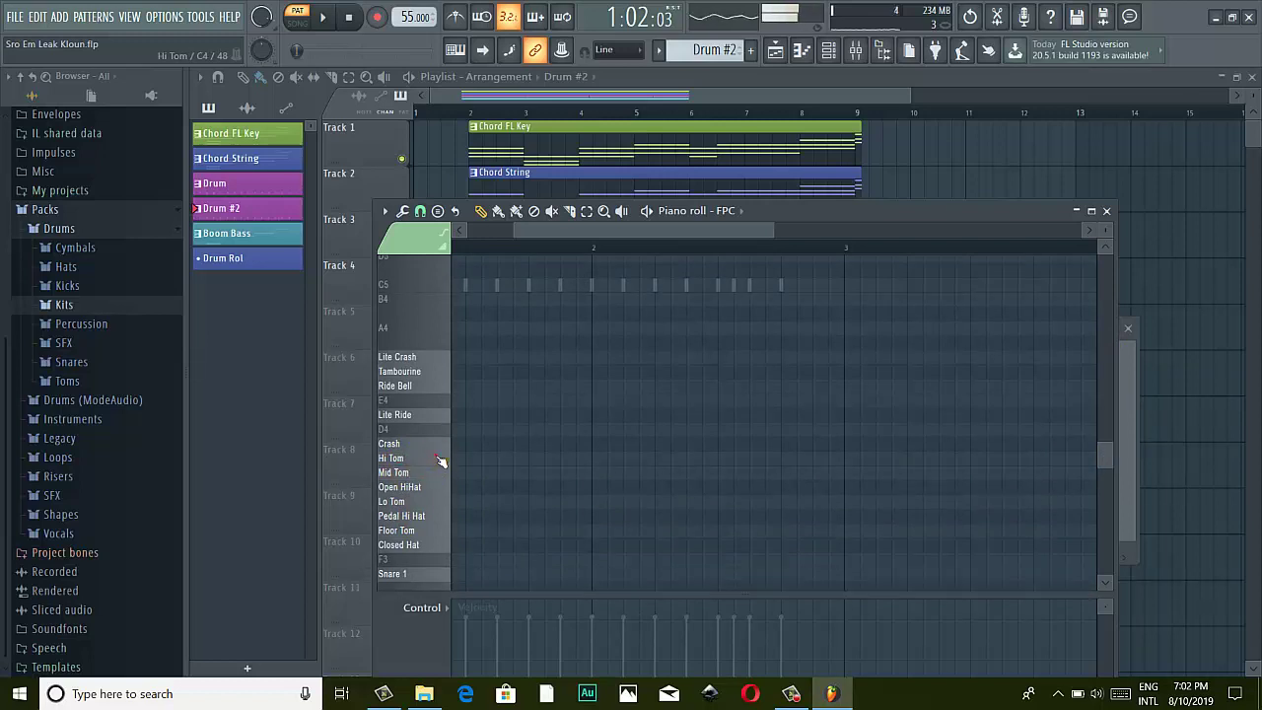
pyautogui.click(435, 473)
pyautogui.click(438, 460)
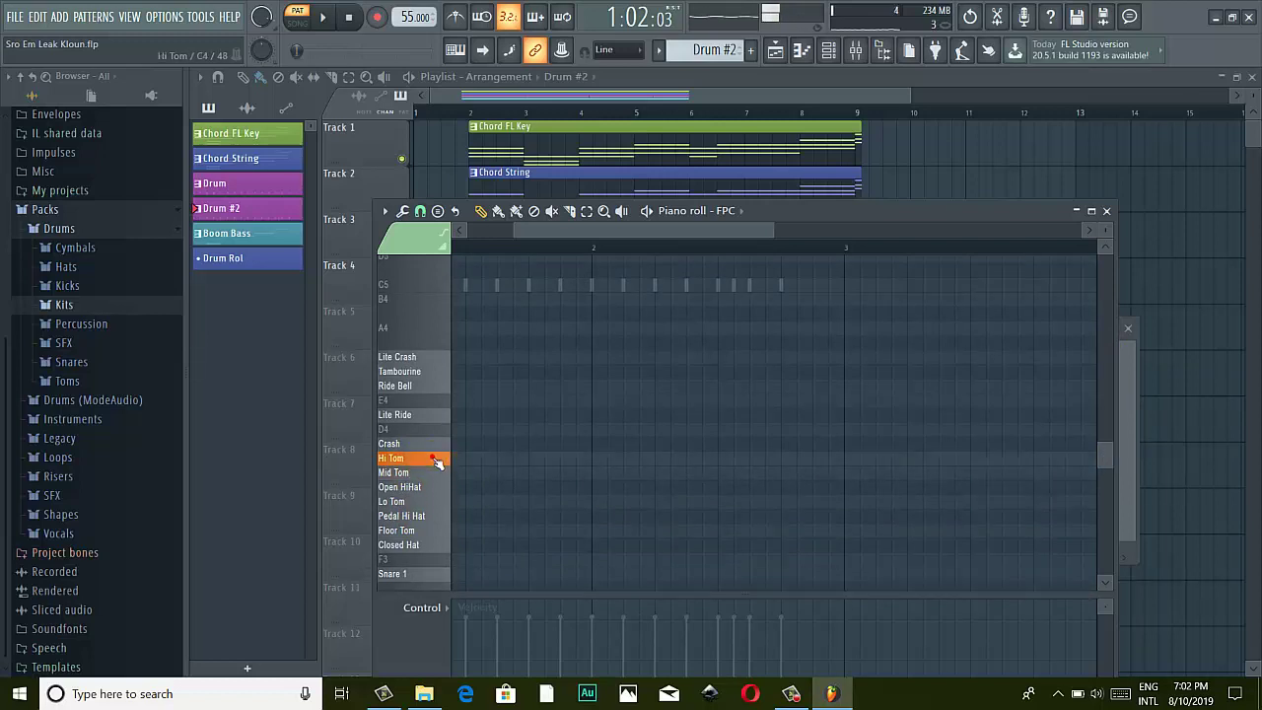
pyautogui.click(438, 460)
pyautogui.click(438, 460)
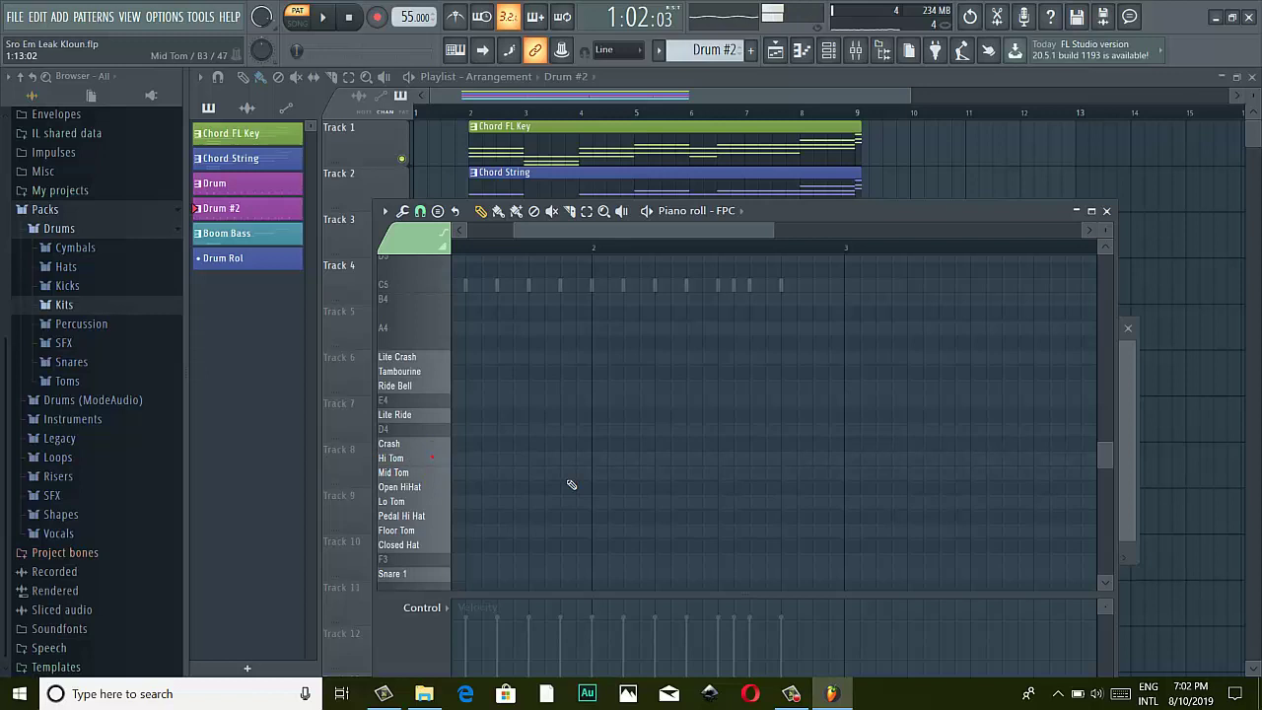
# Place a one-step Hi Tom note at 2:14 and a one-step Mid Tom note directly after it
pyautogui.click(826, 461)
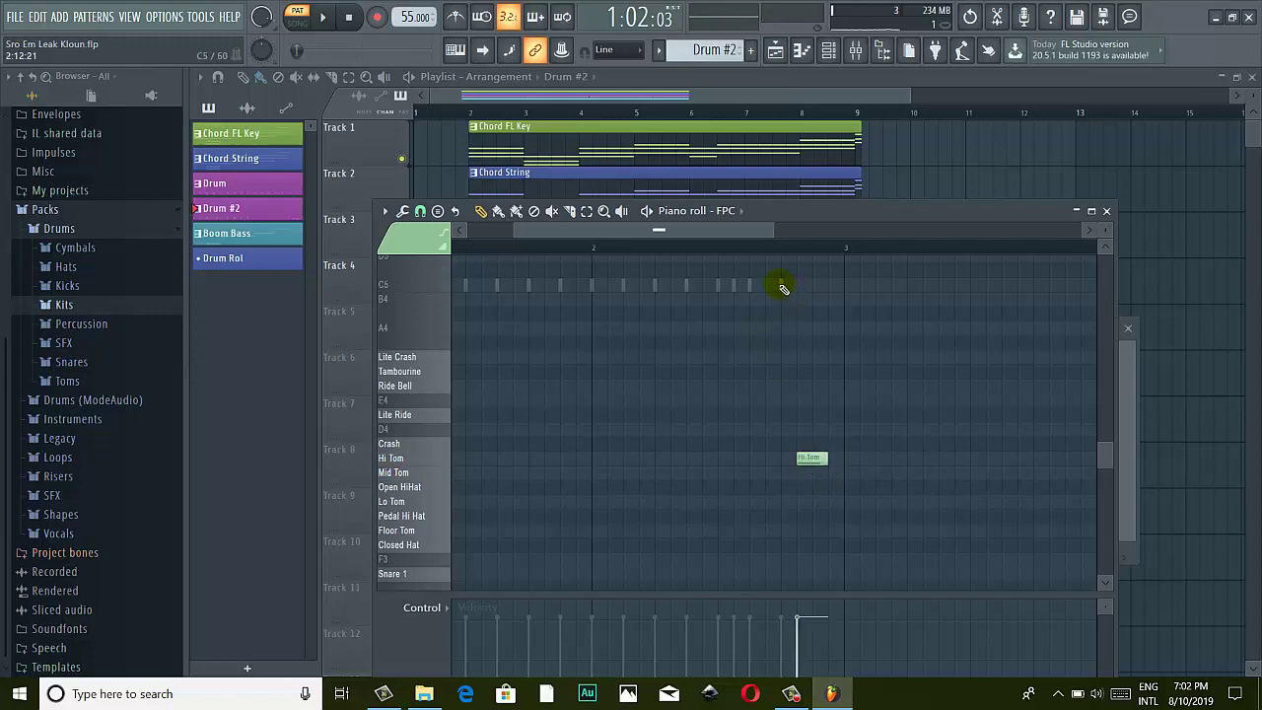
pyautogui.click(810, 459)
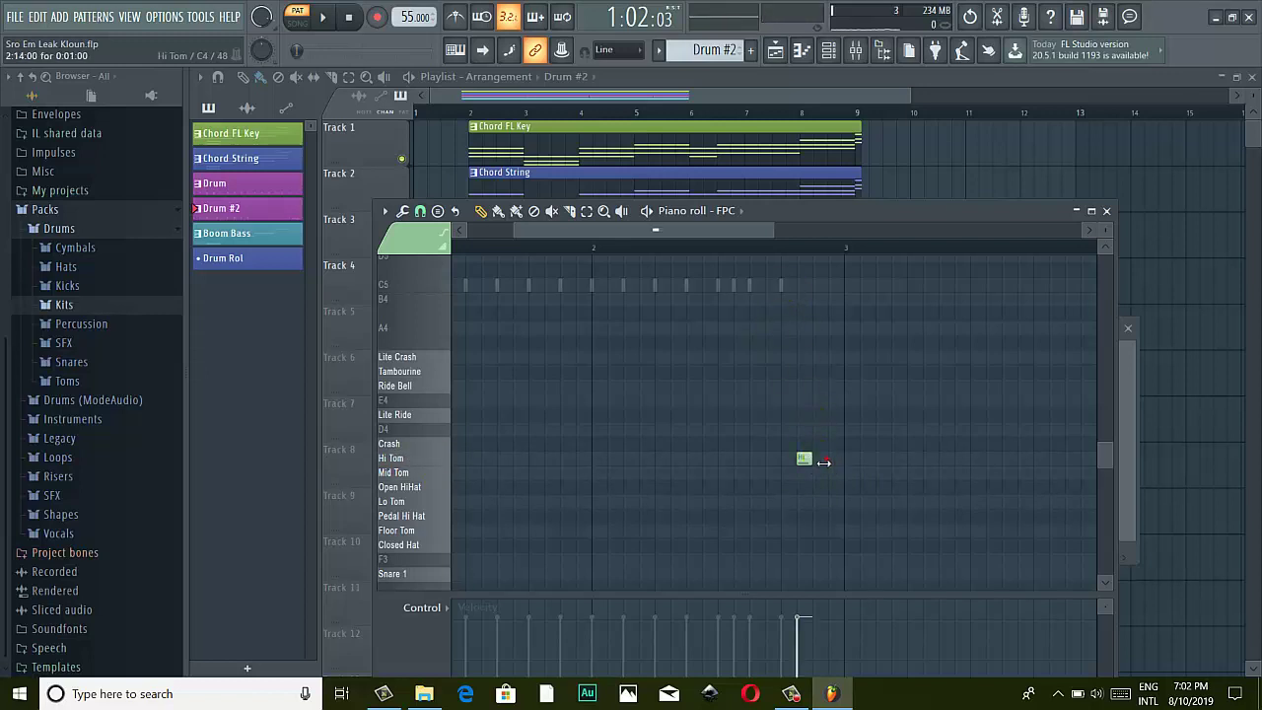
pyautogui.click(422, 473)
pyautogui.click(807, 461)
pyautogui.click(817, 473)
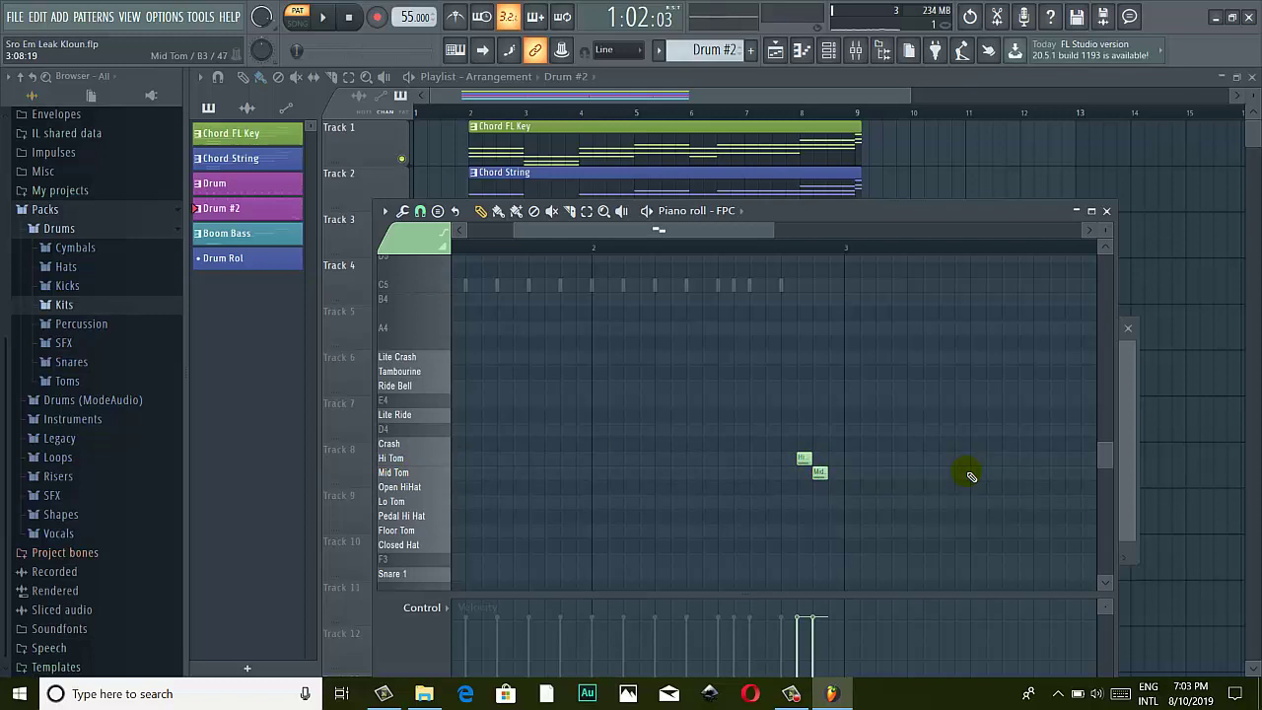
# Play back the Drum #2 pattern to check the tom roll near the end of bar 2, and pause playback
pyautogui.click(658, 247)
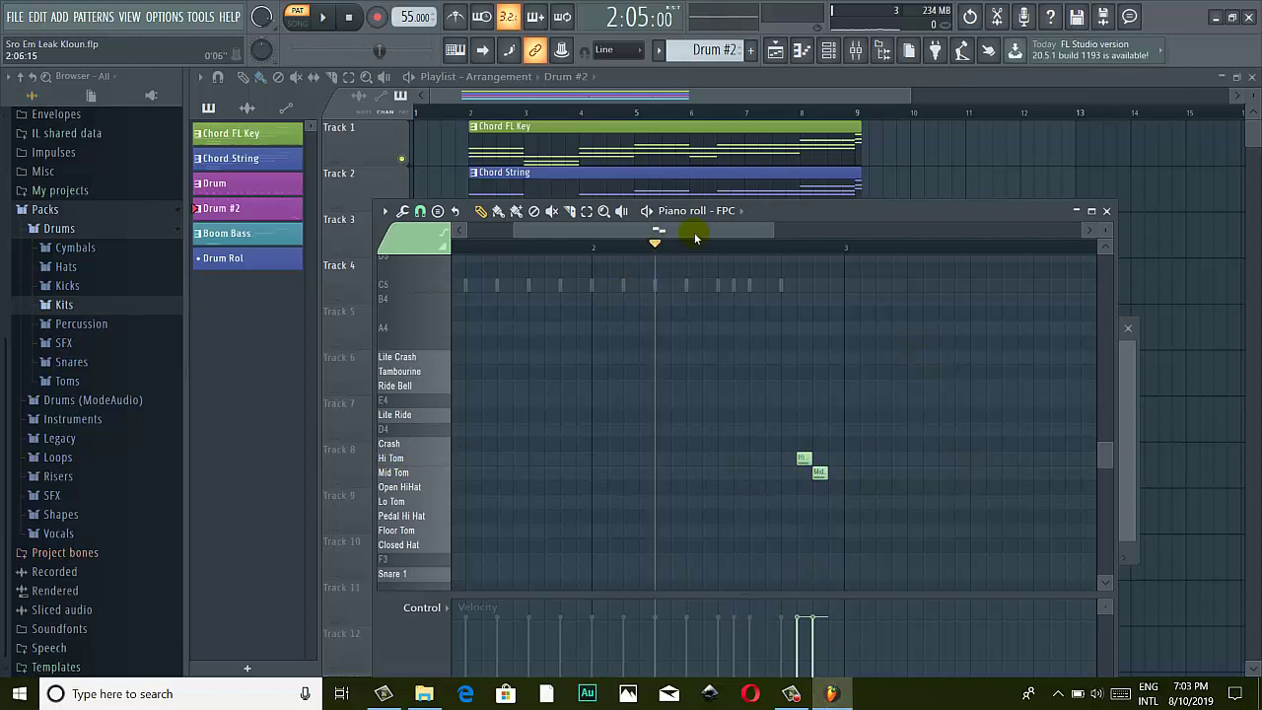
pyautogui.click(647, 210)
pyautogui.moveTo(814, 698)
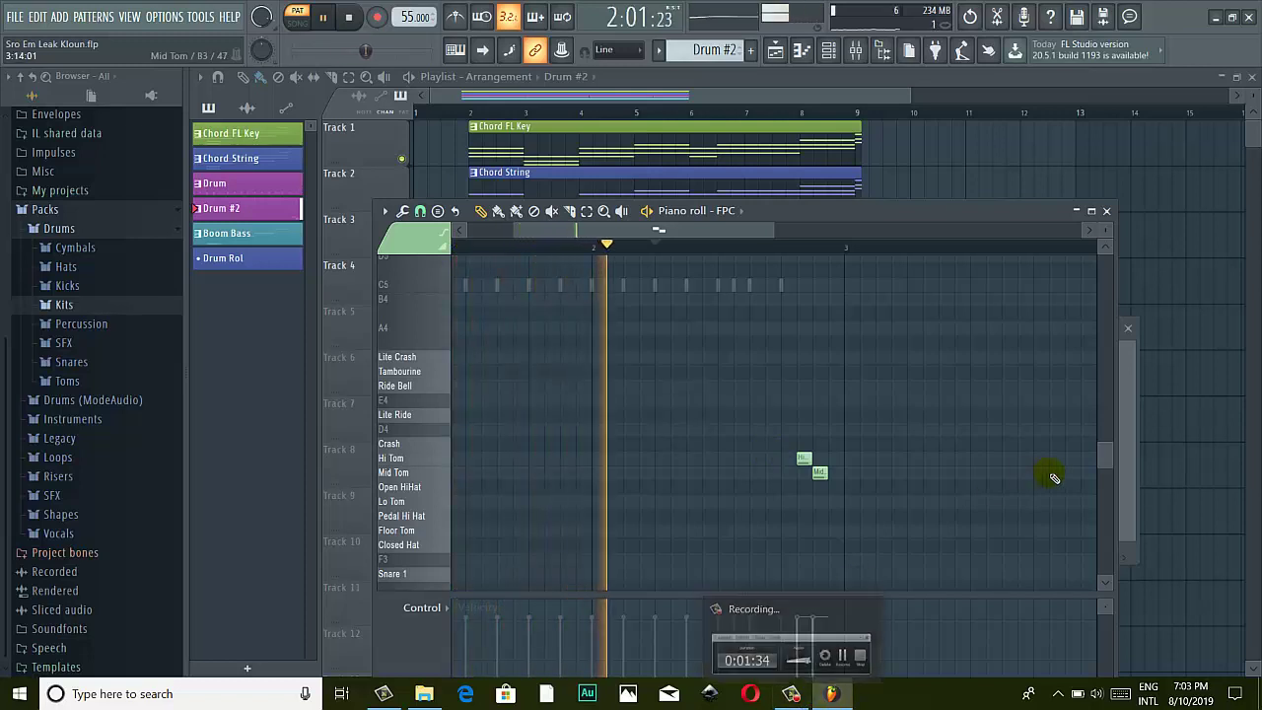
pyautogui.click(794, 700)
pyautogui.click(1195, 627)
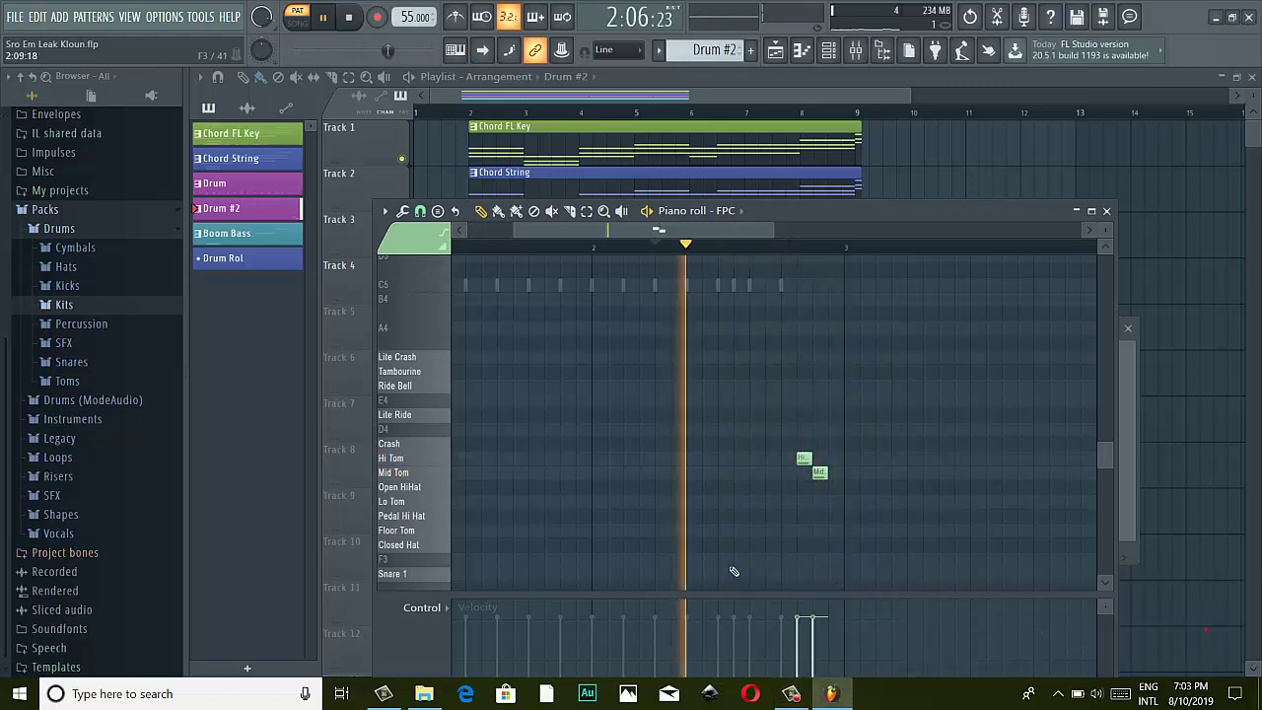
pyautogui.click(648, 211)
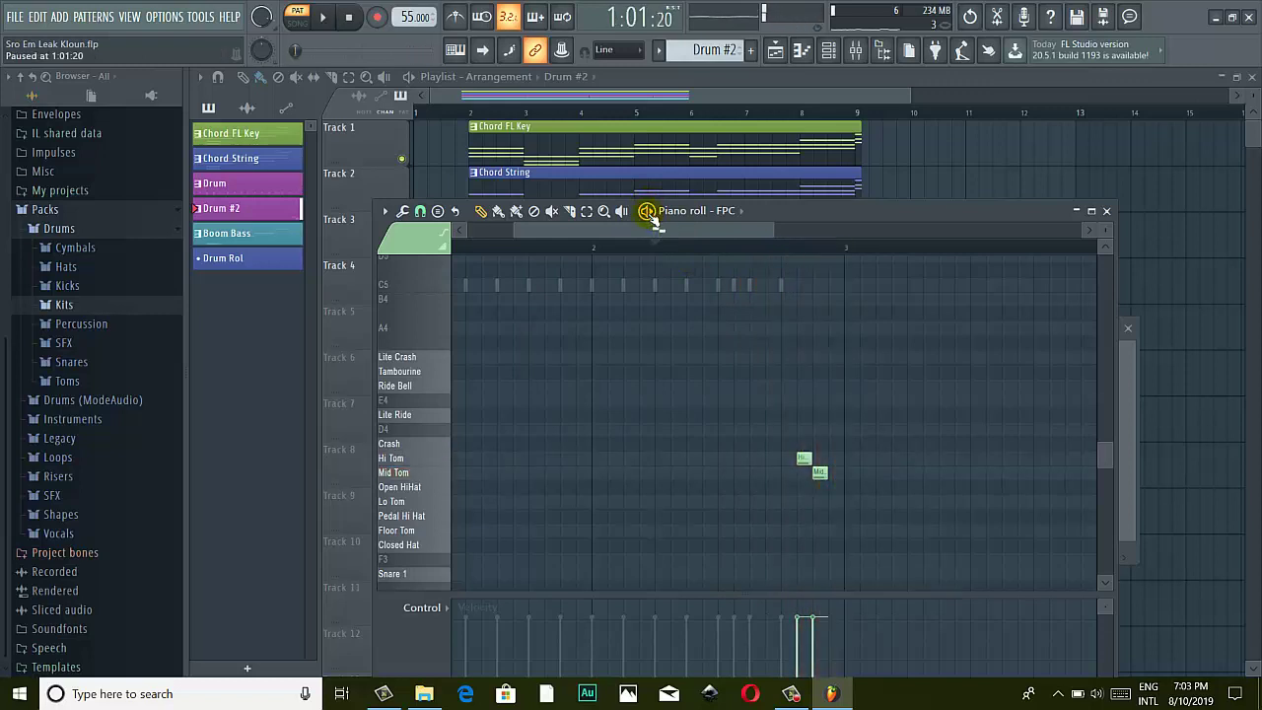
# Close the FPC piano roll and the channel rack, and set the song playback position to 2:13
pyautogui.click(1106, 211)
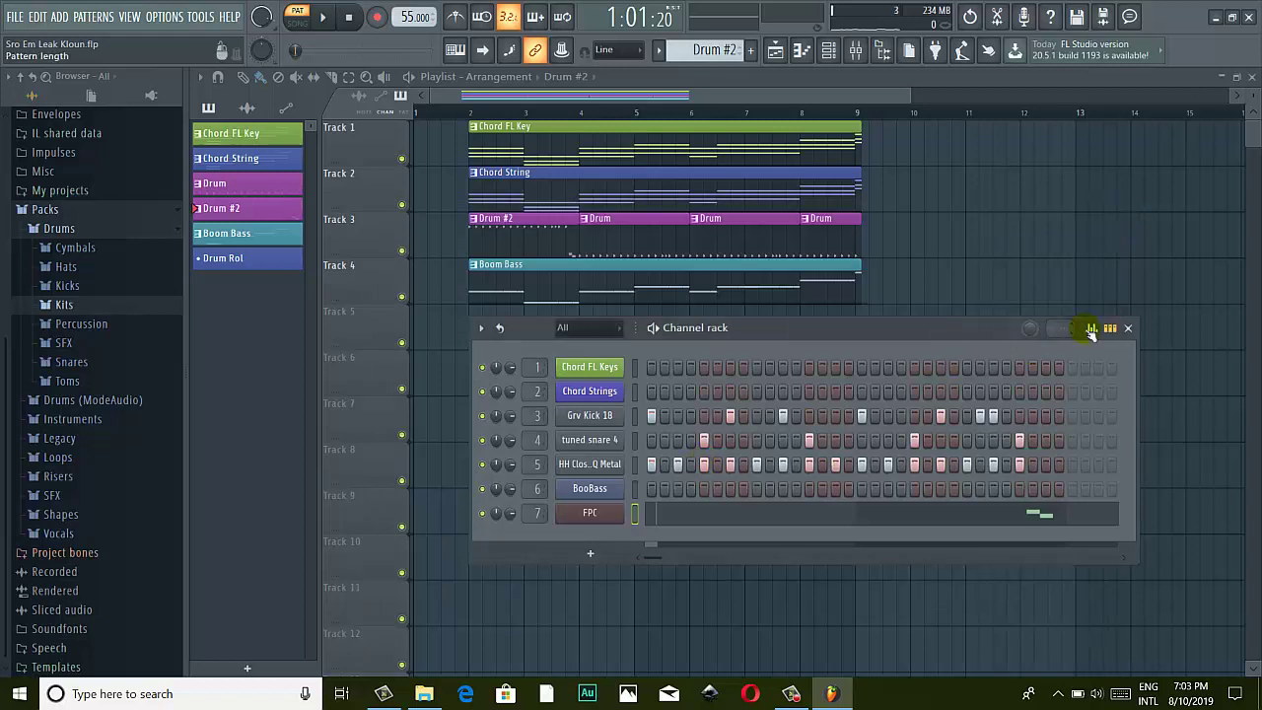
pyautogui.click(1127, 327)
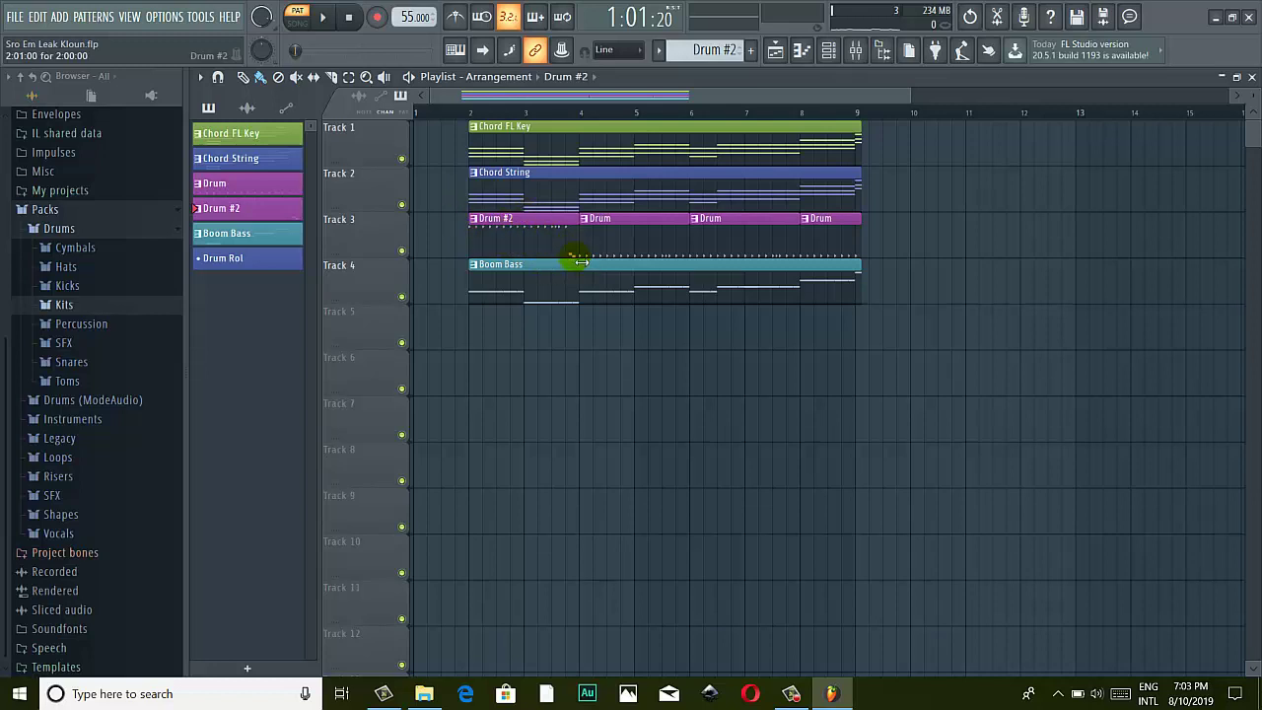
pyautogui.click(520, 114)
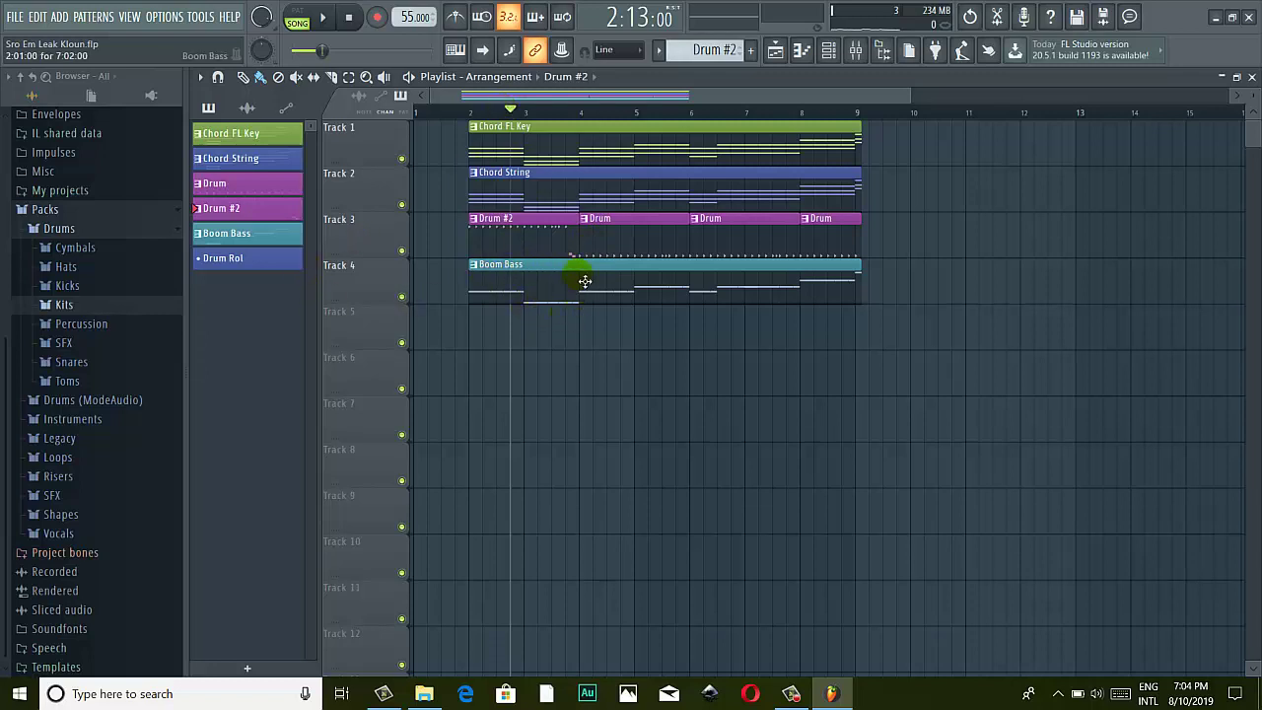
# Select the Drum pattern from its playlist clip and examine its Grv Kick 18 notes and its channel rack steps
pyautogui.moveTo(616, 247)
pyautogui.mouseDown()
pyautogui.moveTo(957, 230)
pyautogui.moveTo(615, 253)
pyautogui.moveTo(677, 217)
pyautogui.moveTo(602, 263)
pyautogui.moveTo(654, 239)
pyautogui.moveTo(610, 236)
pyautogui.moveTo(604, 251)
pyautogui.mouseUp()
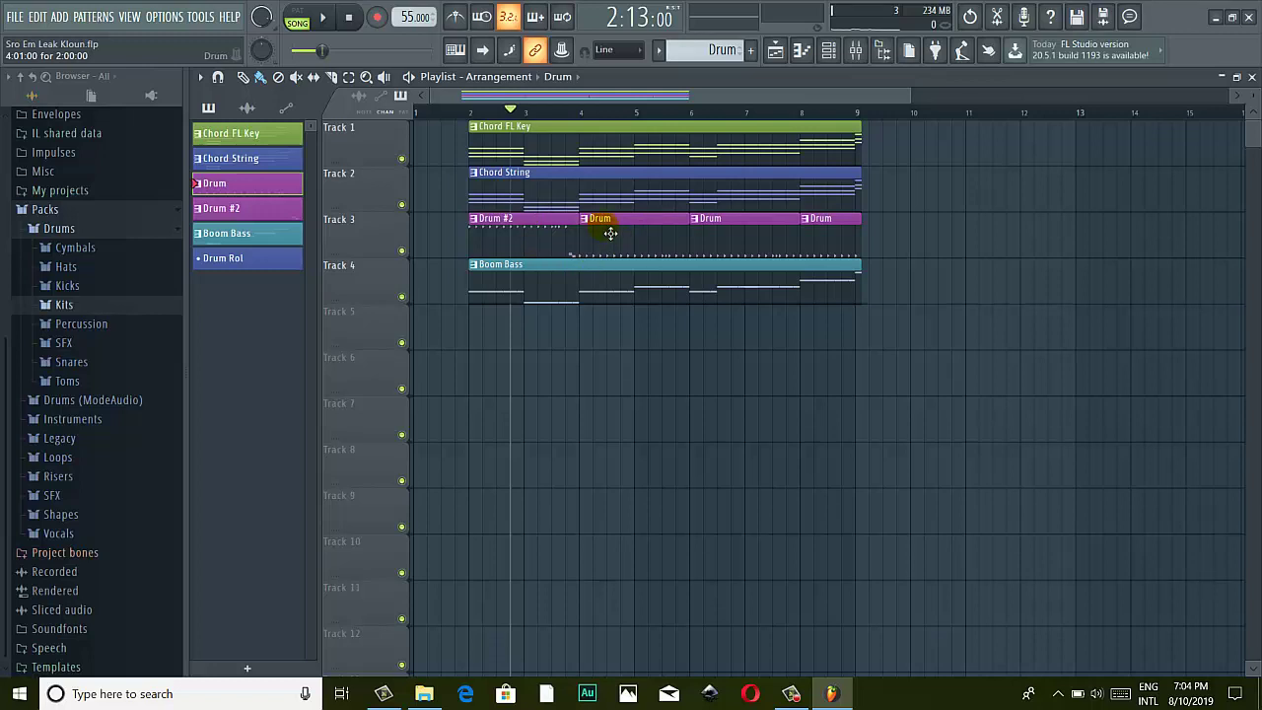
pyautogui.doubleClick(604, 237)
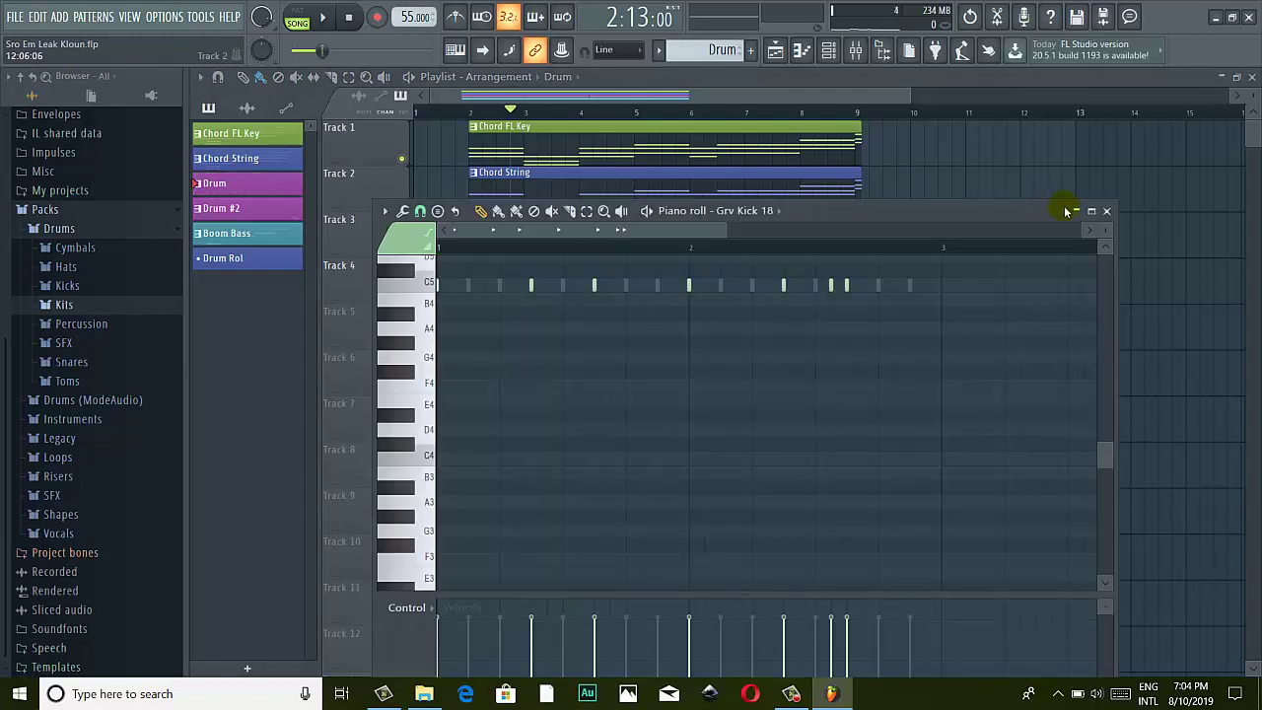
pyautogui.click(1106, 212)
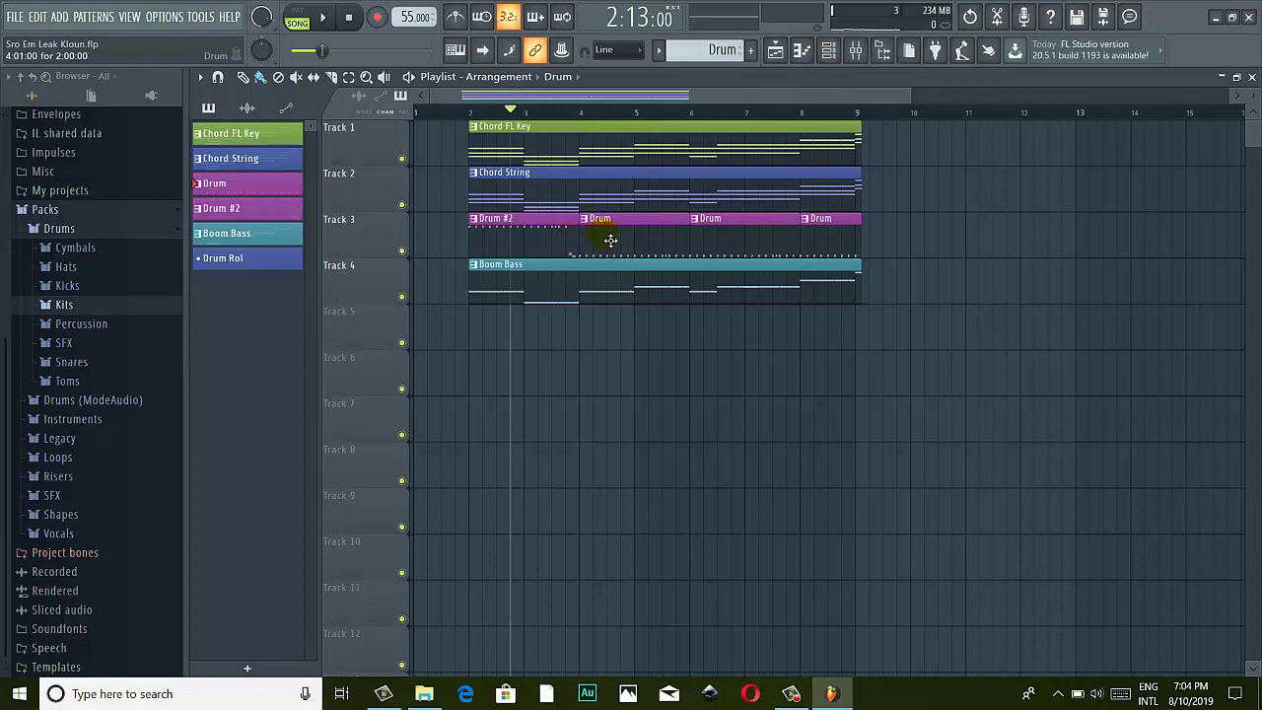
pyautogui.click(828, 52)
pyautogui.moveTo(953, 348); pyautogui.dragTo(885, 302)
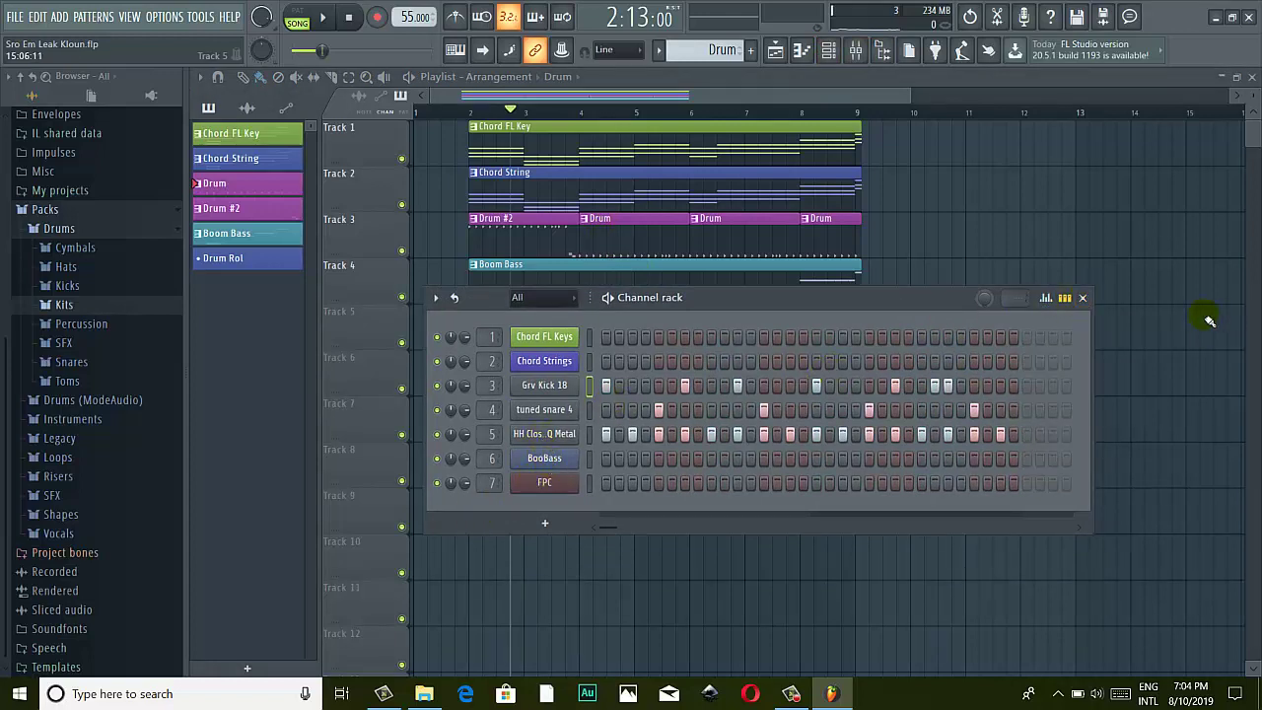
pyautogui.click(1083, 297)
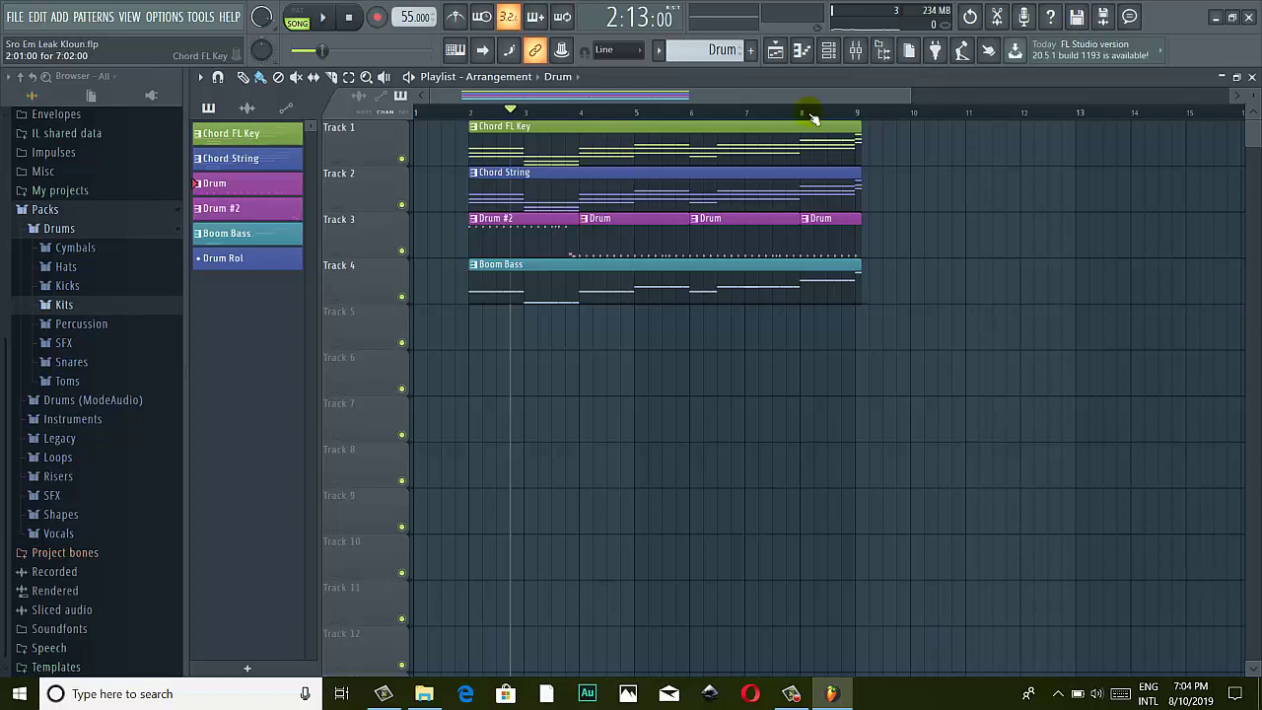
# Look at the Drum Rol pattern in the channel rack, and reselect the Drum pattern
pyautogui.click(829, 54)
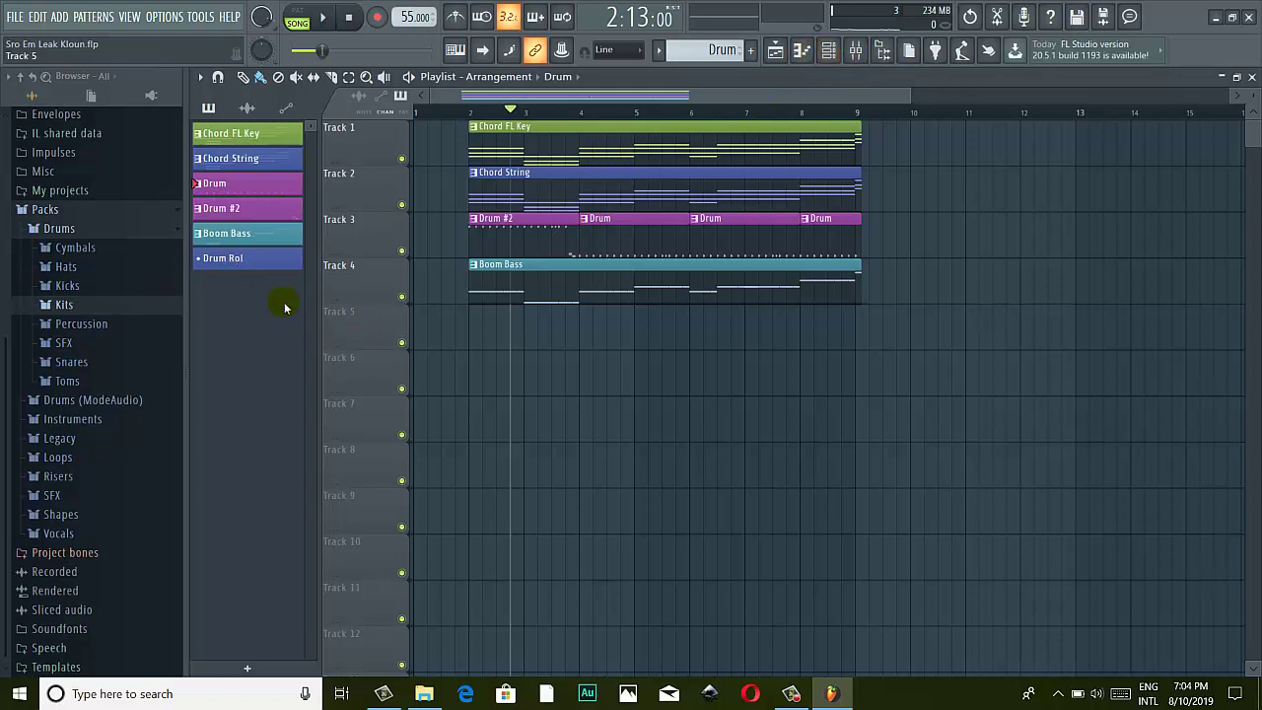
pyautogui.click(259, 259)
pyautogui.click(827, 54)
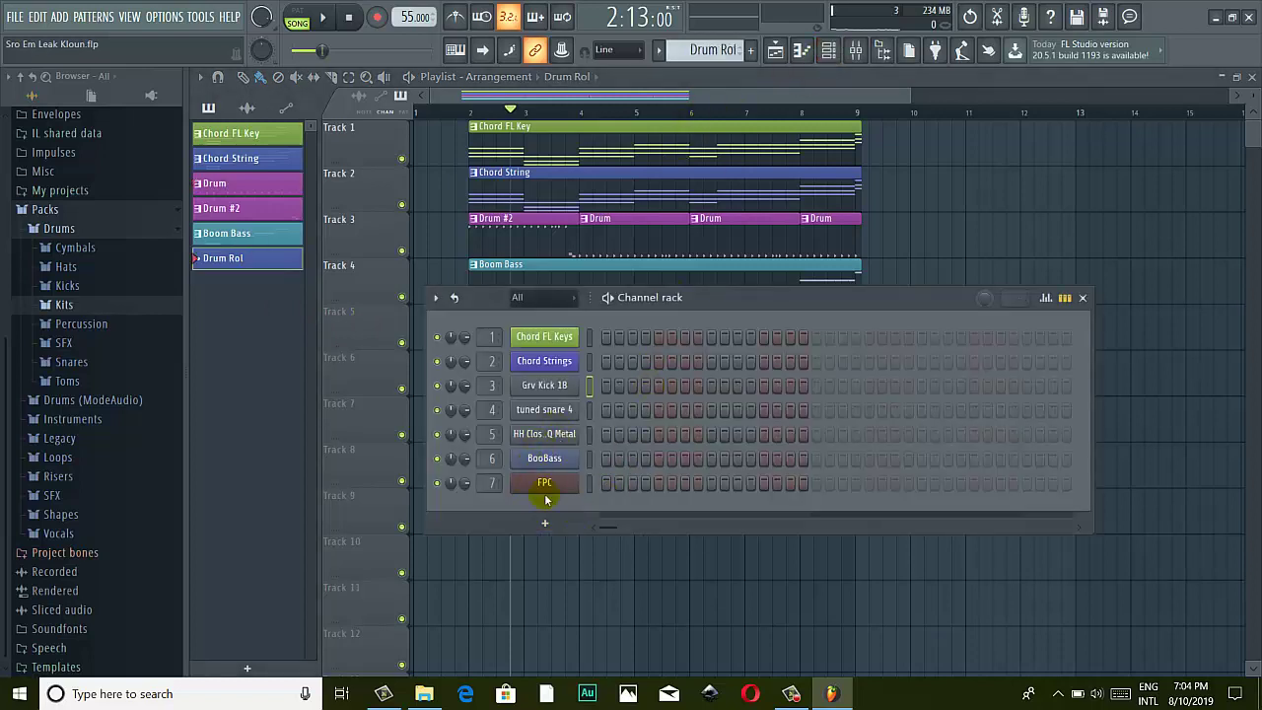
pyautogui.click(1082, 296)
pyautogui.click(238, 189)
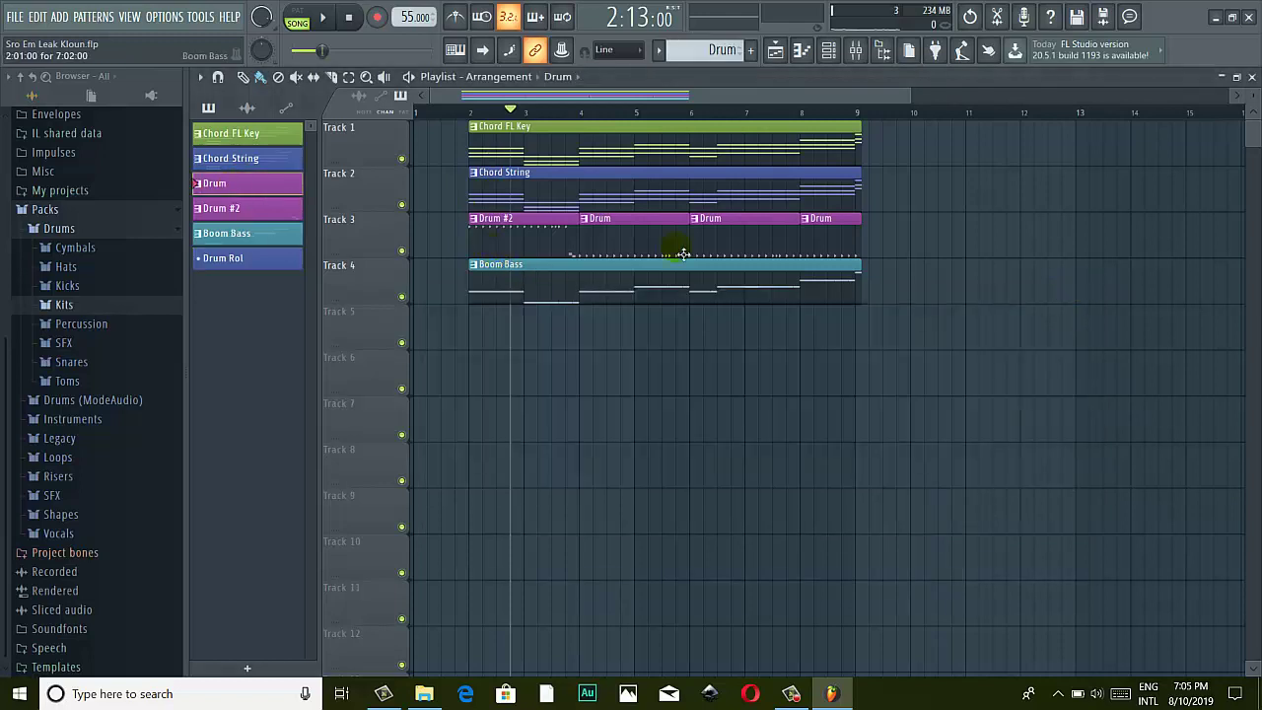
# In the Drum pattern's FPC piano roll, audition the Crash sound and place a one-step Crash note at the start of bar 1
pyautogui.click(828, 51)
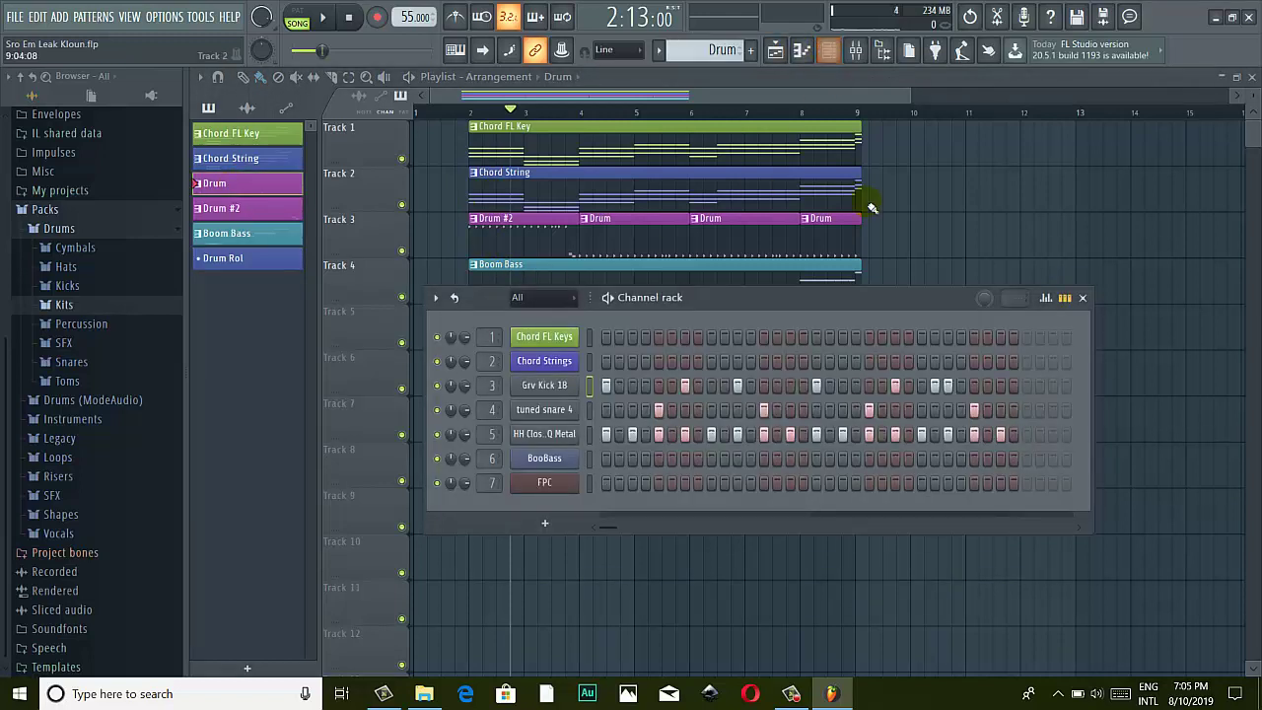
pyautogui.rightClick(556, 482)
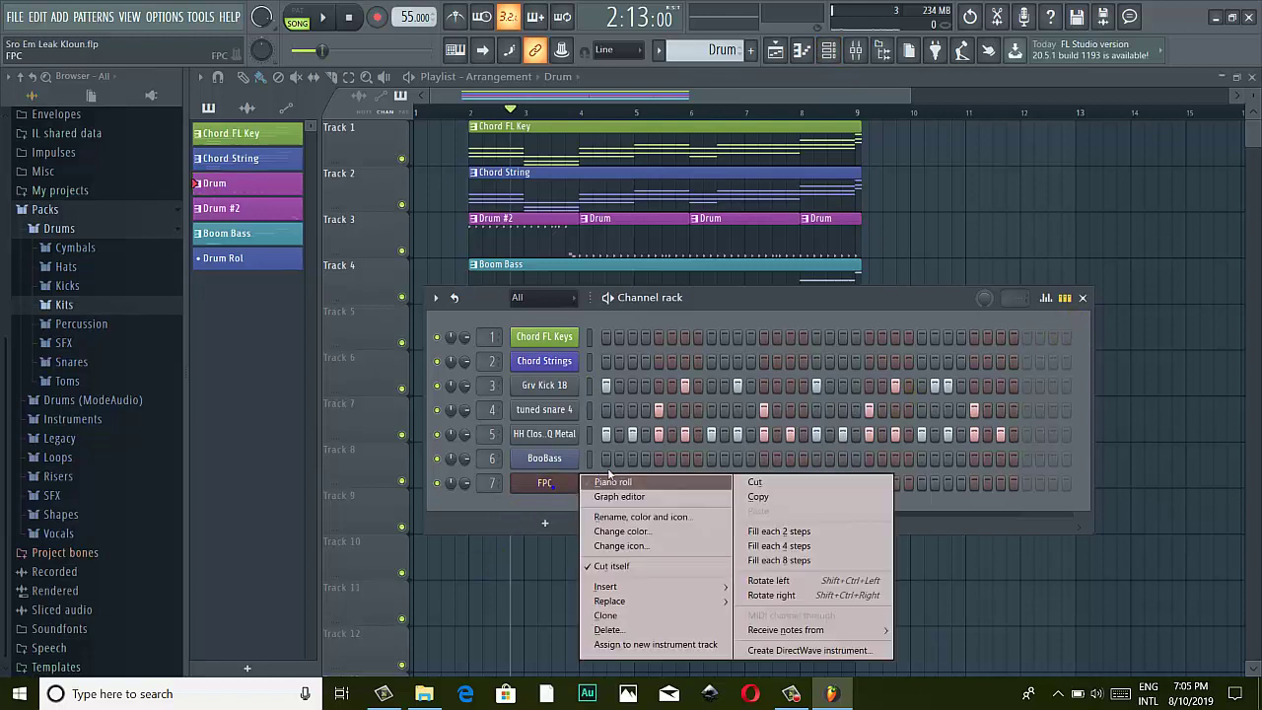
pyautogui.click(643, 483)
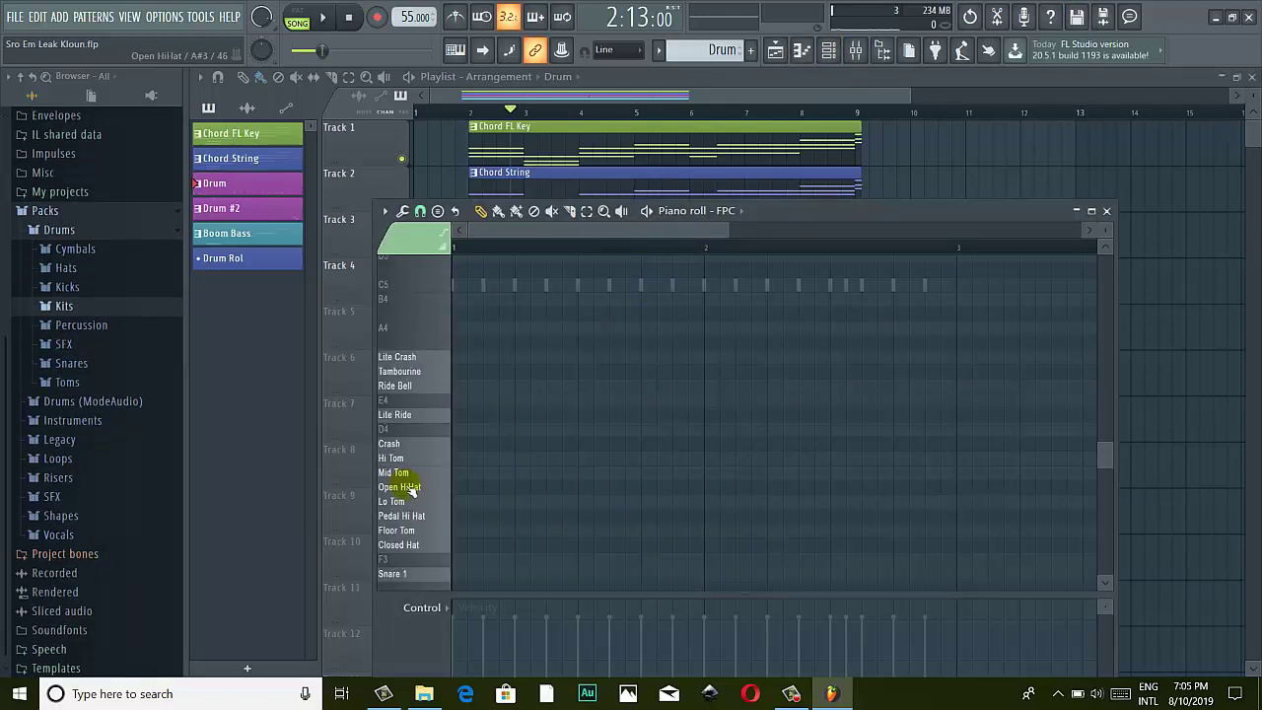
pyautogui.click(424, 448)
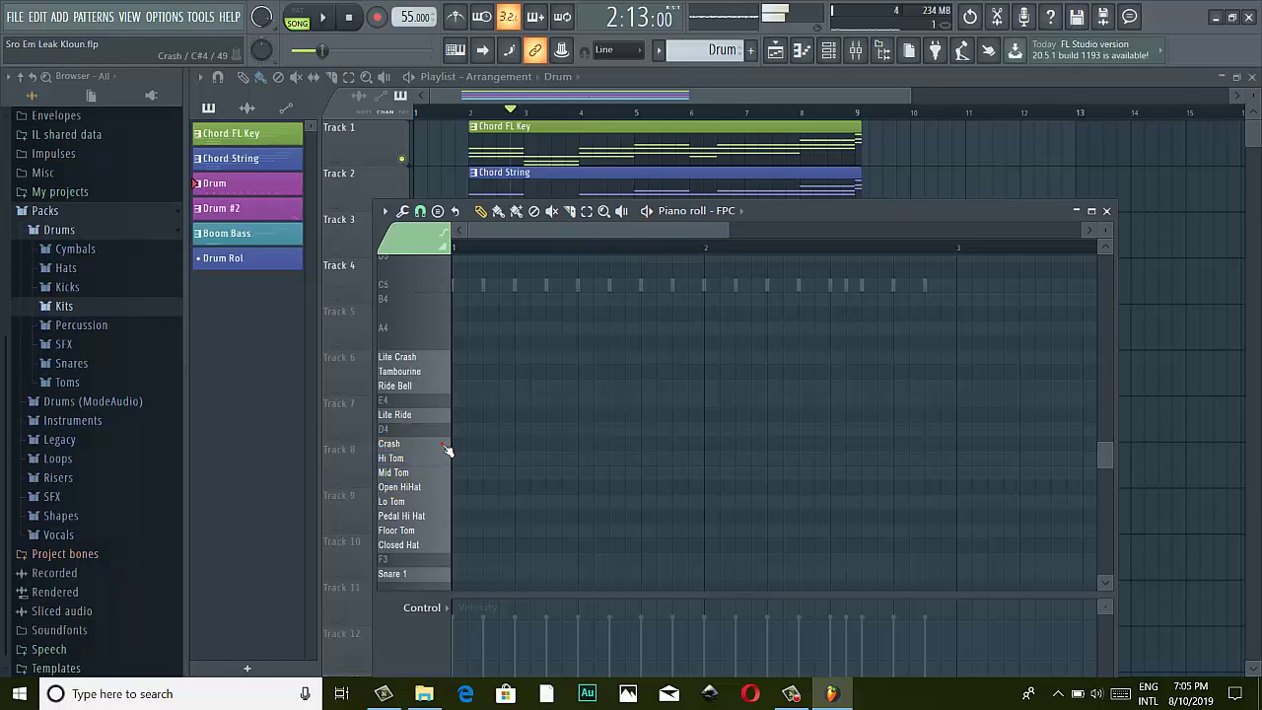
pyautogui.click(445, 450)
pyautogui.click(460, 446)
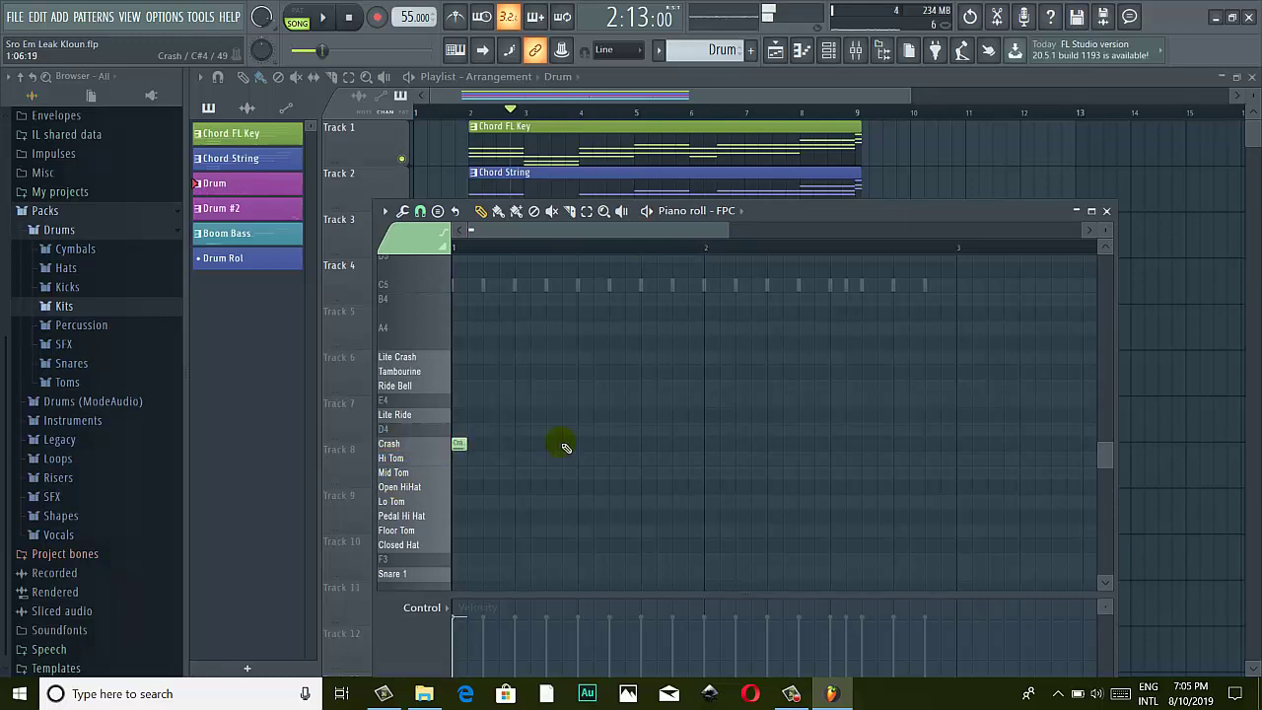
# Close the piano roll and channel rack, play the song from 2:13 to hear the drum changes, and pause it
pyautogui.click(1106, 211)
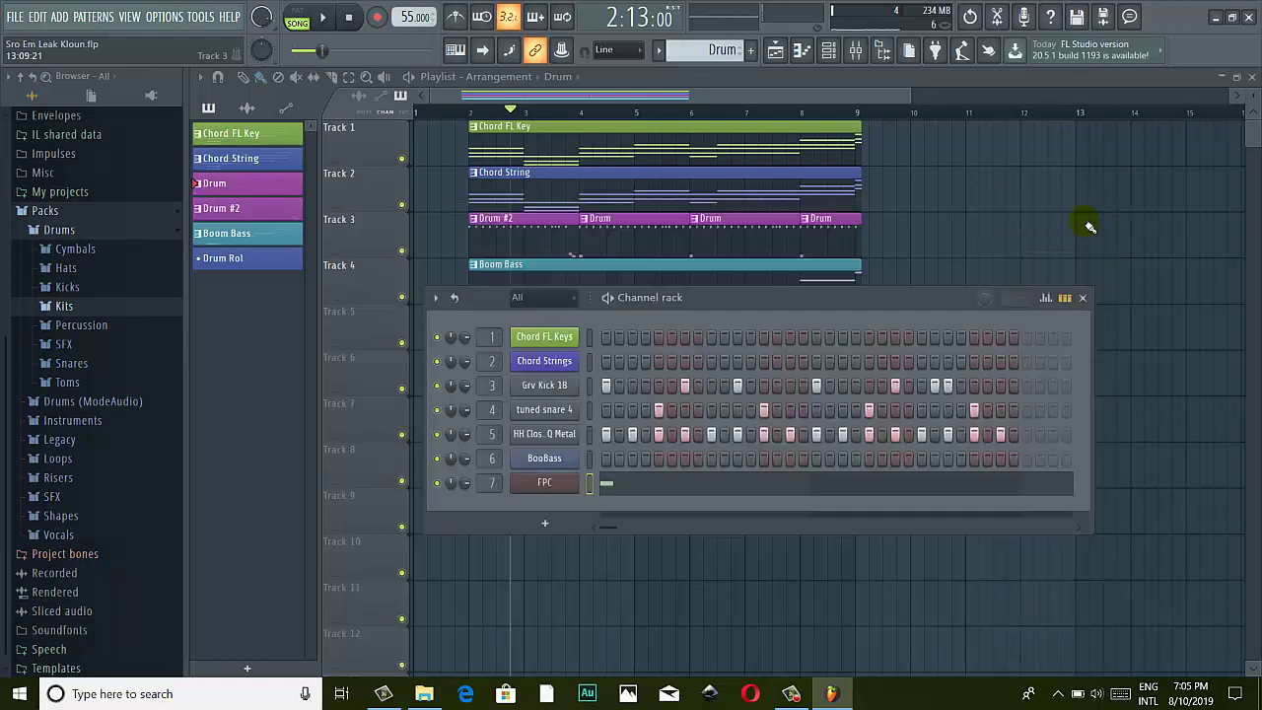
pyautogui.click(1083, 299)
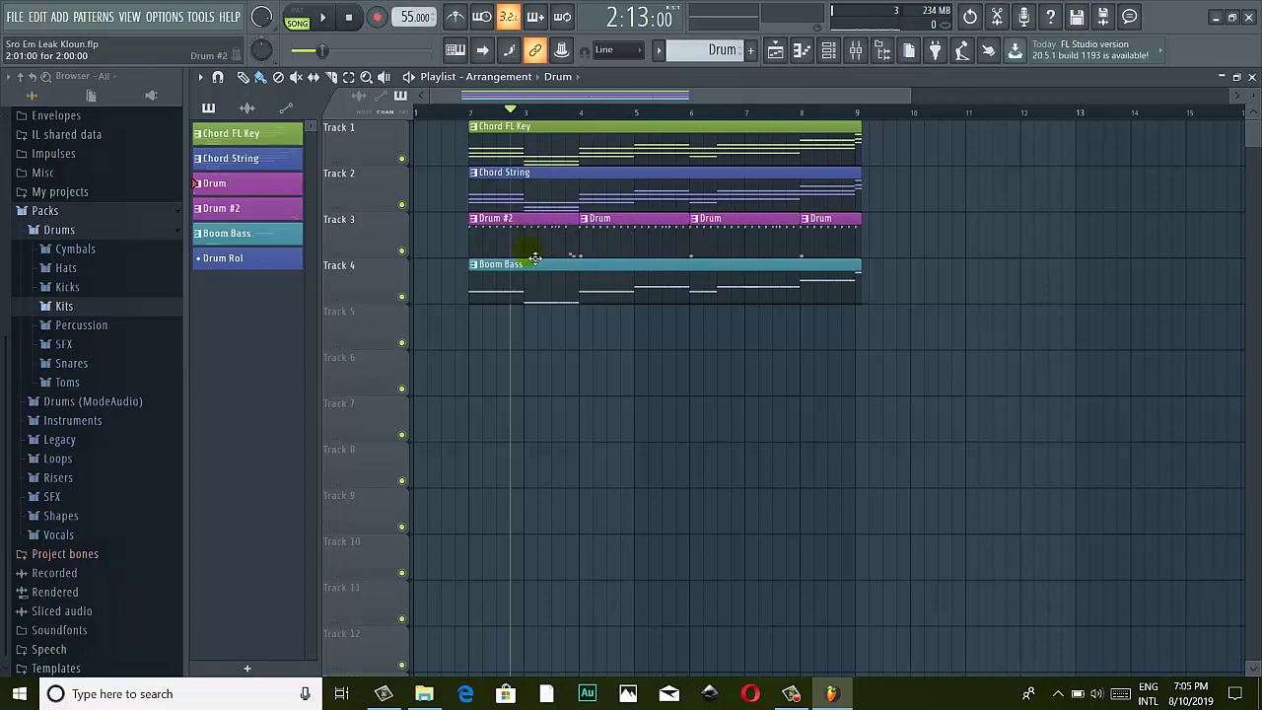
pyautogui.click(326, 18)
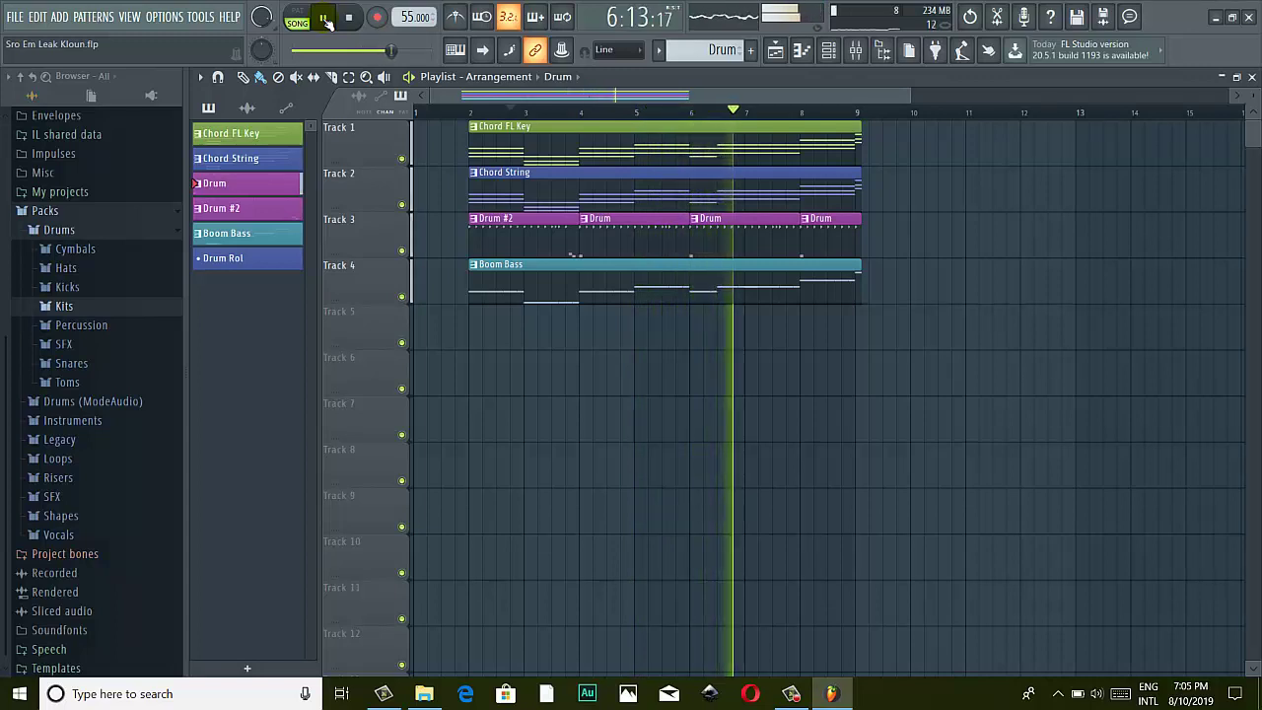
pyautogui.click(330, 20)
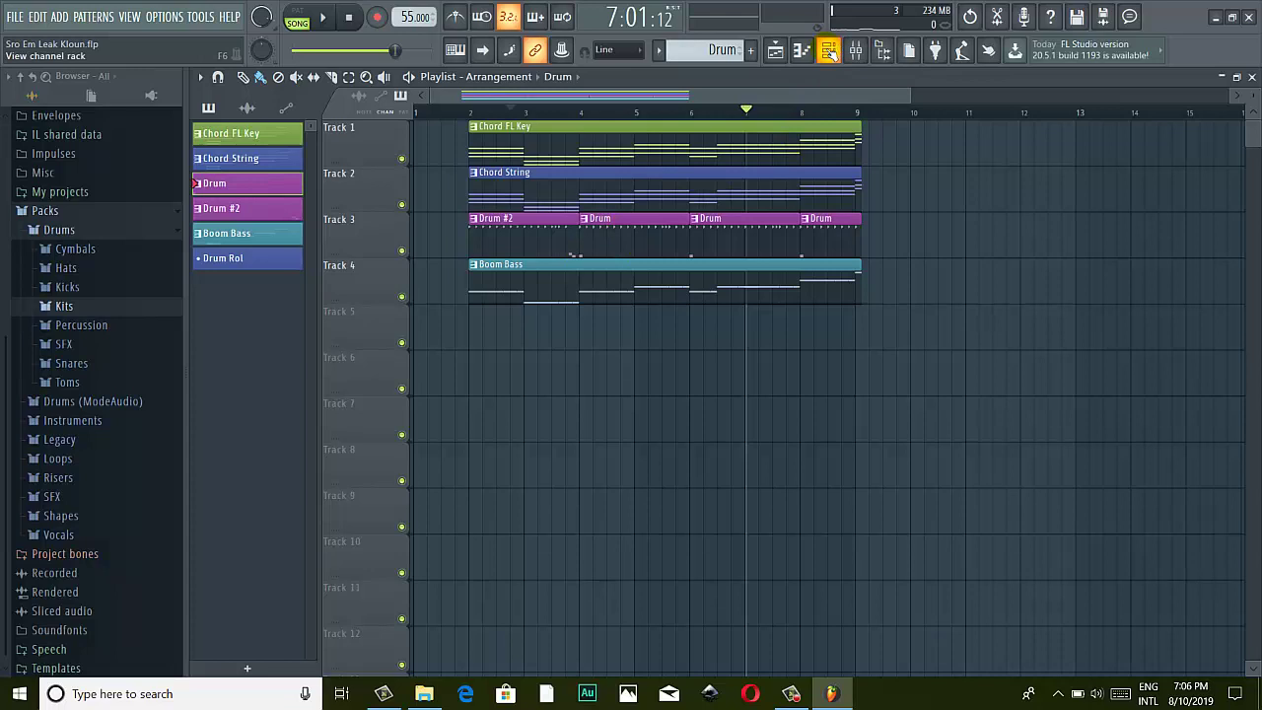
# Reopen the FPC channel's piano roll in the Drum pattern and reposition its window
pyautogui.click(828, 51)
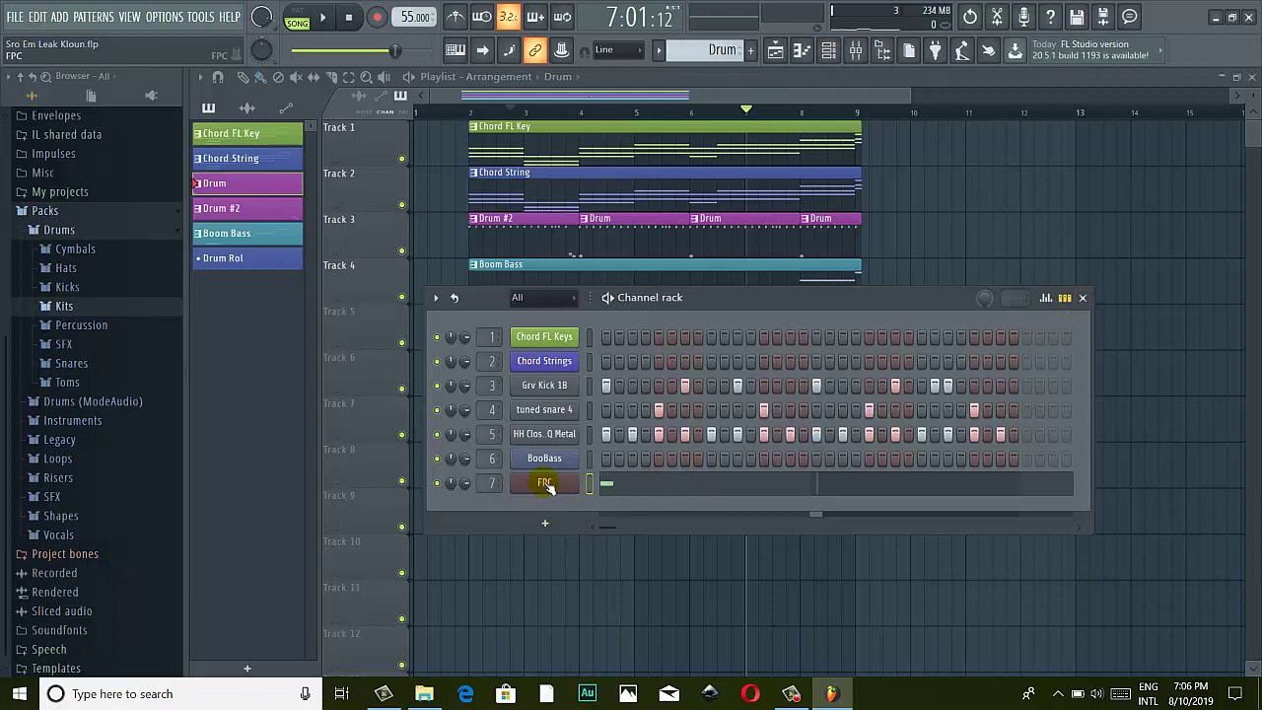
pyautogui.rightClick(547, 483)
pyautogui.click(605, 481)
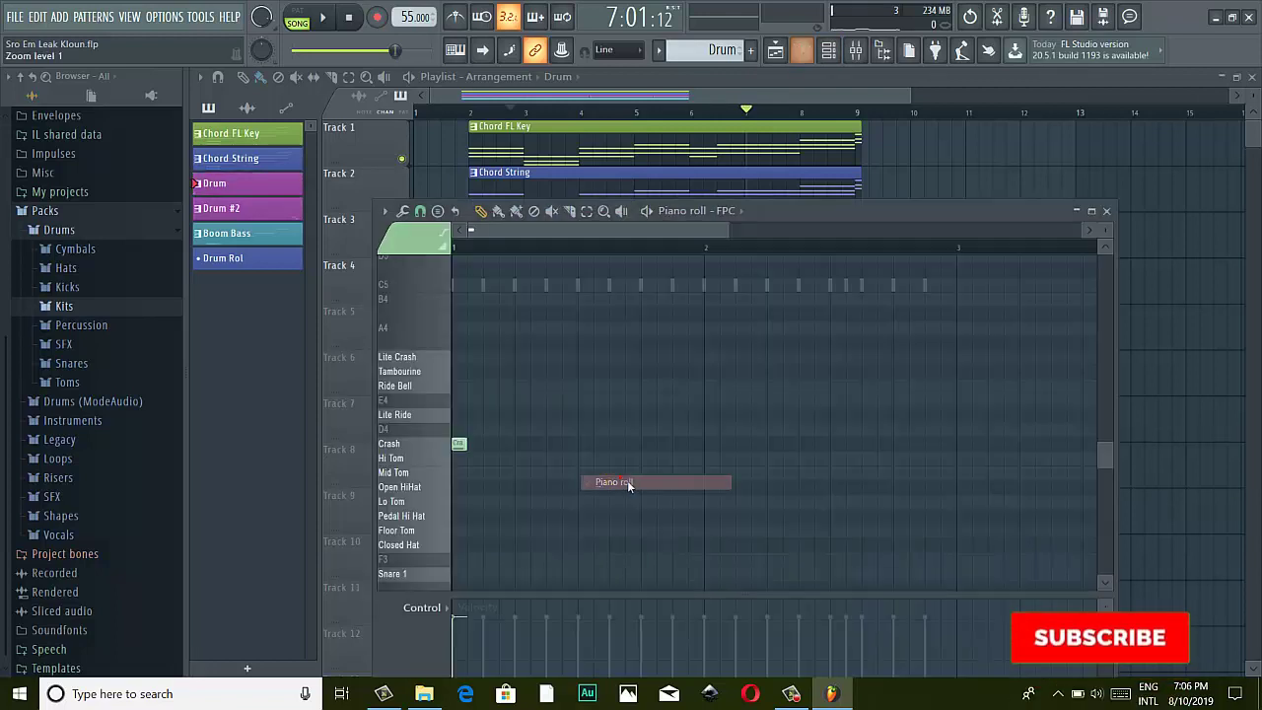
pyautogui.moveTo(773, 210); pyautogui.dragTo(680, 173)
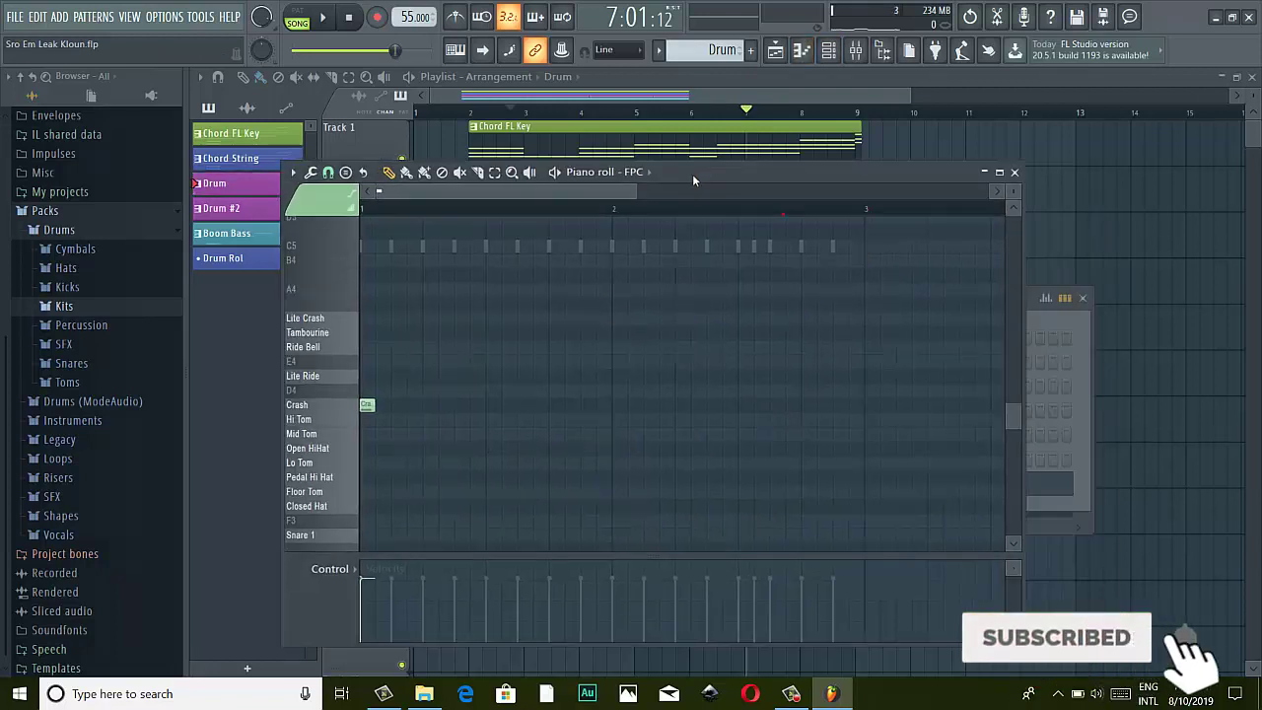
# Audition the Hi Tom and Mid Tom sounds on the FPC piano roll's keys for the Drum pattern
pyautogui.scroll(-4, 319, 451)
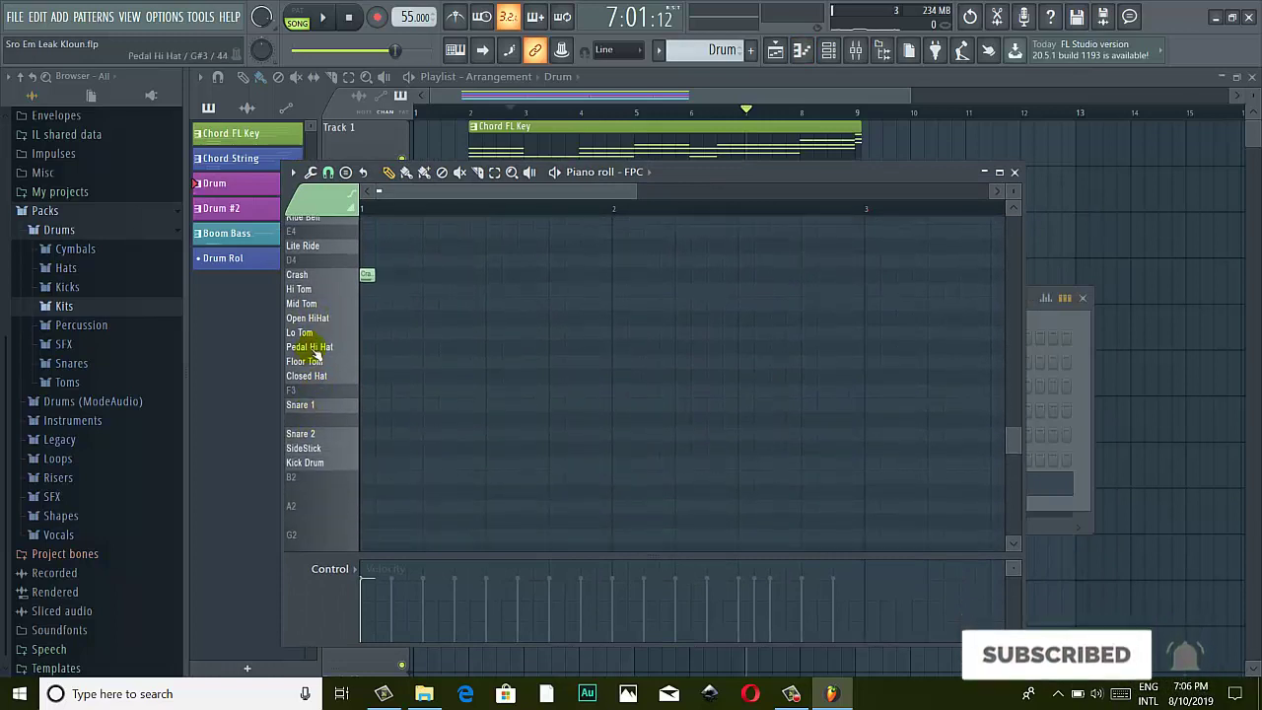
pyautogui.click(346, 289)
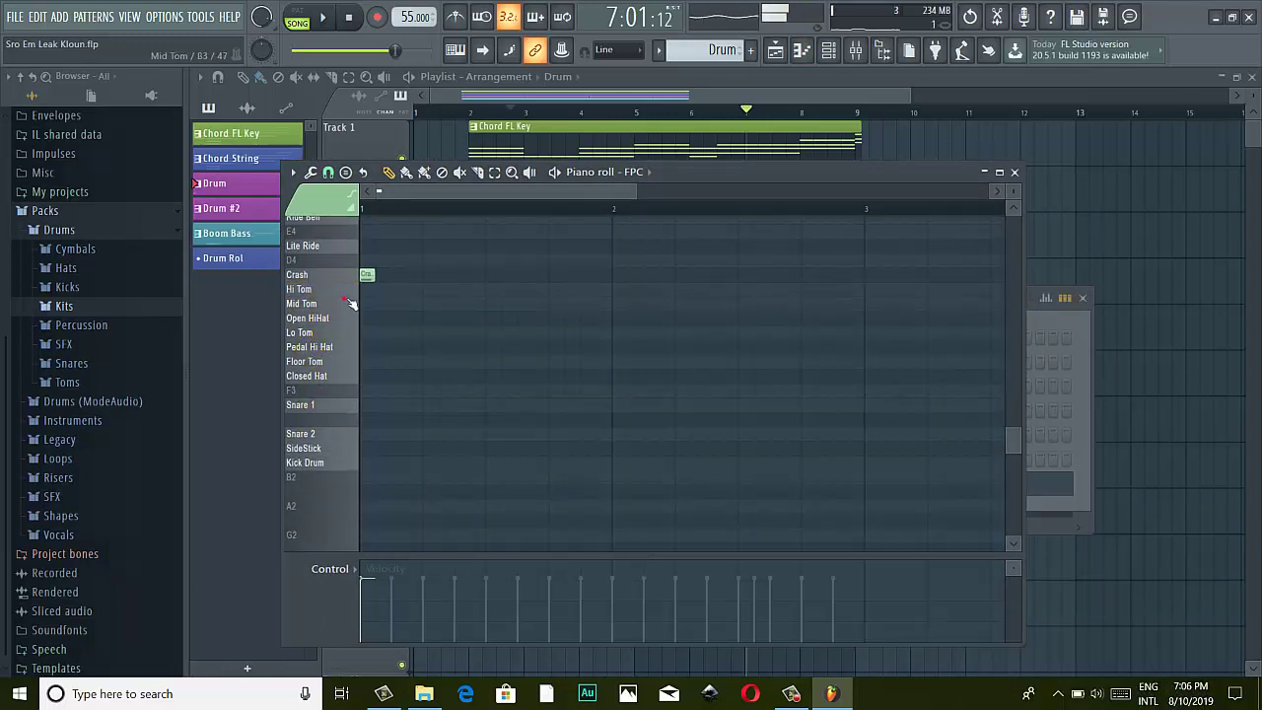
pyautogui.click(353, 291)
pyautogui.click(352, 300)
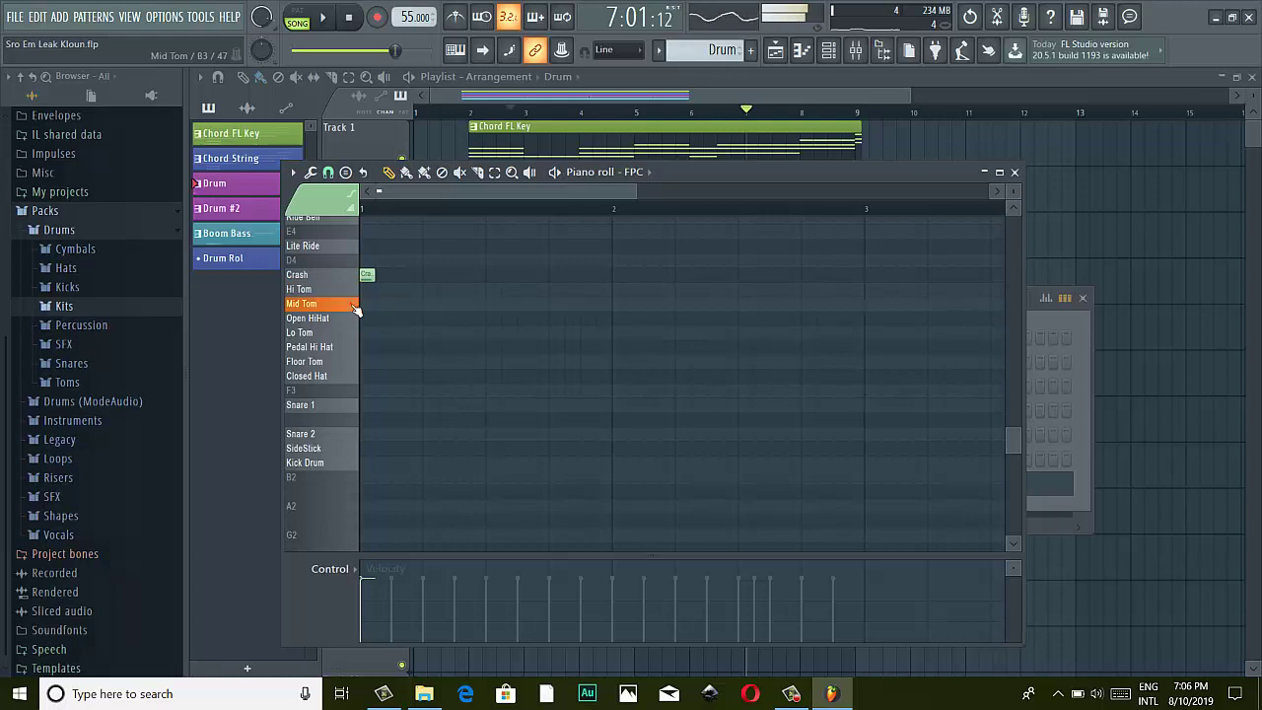
pyautogui.click(347, 291)
pyautogui.scroll(3, 338, 292)
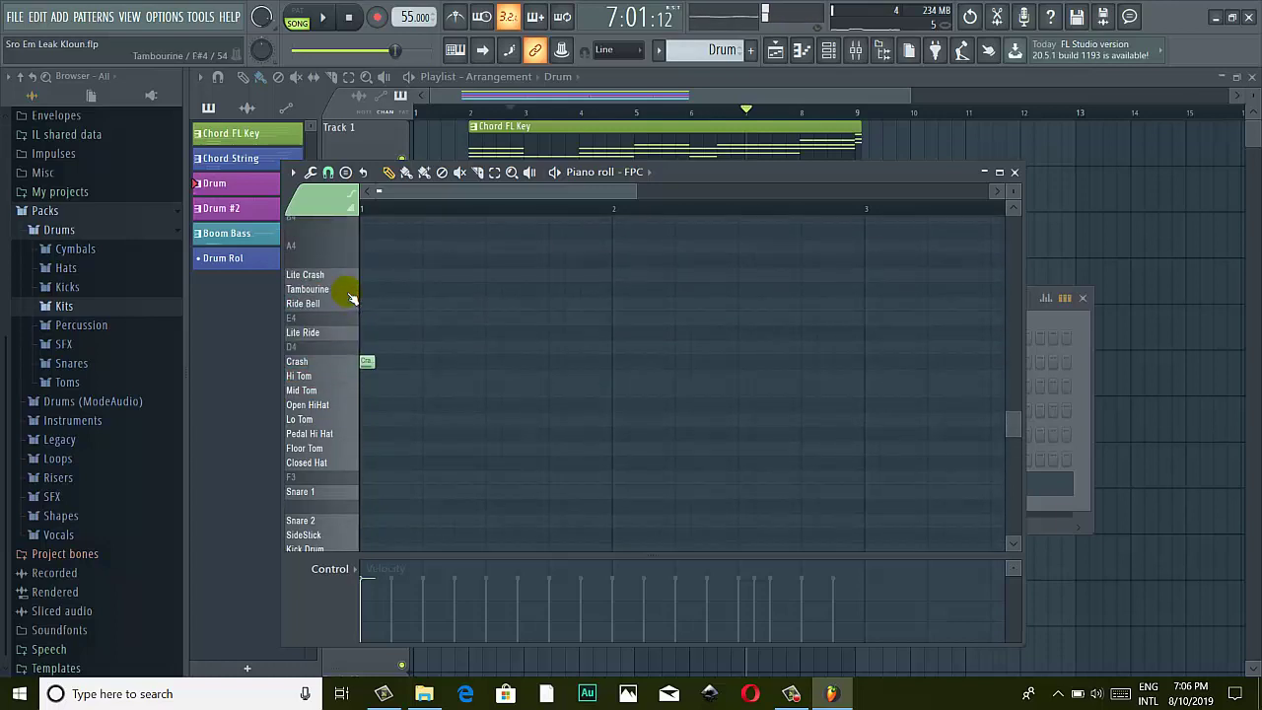
pyautogui.scroll(2, 853, 369)
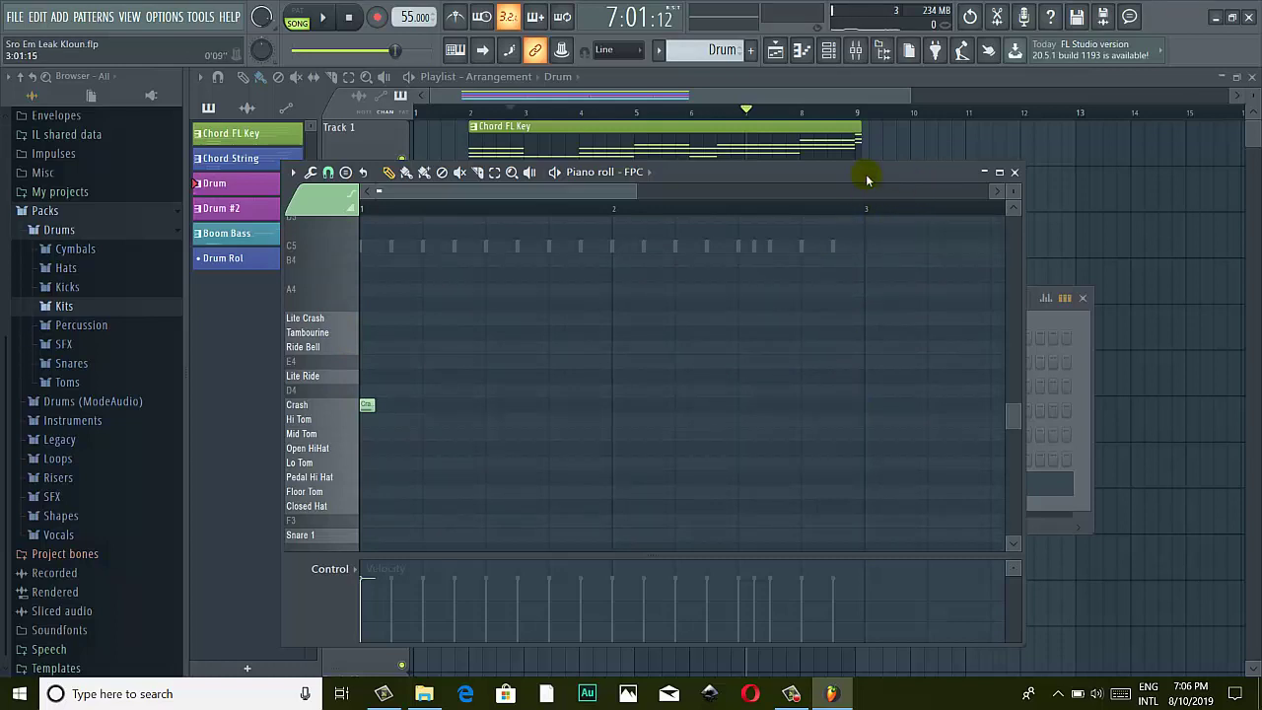
# Turn off step 31 of the HH Clos..Q Metal channel, and arrange the channel rack above the FPC piano roll
pyautogui.moveTo(867, 180); pyautogui.dragTo(928, 488)
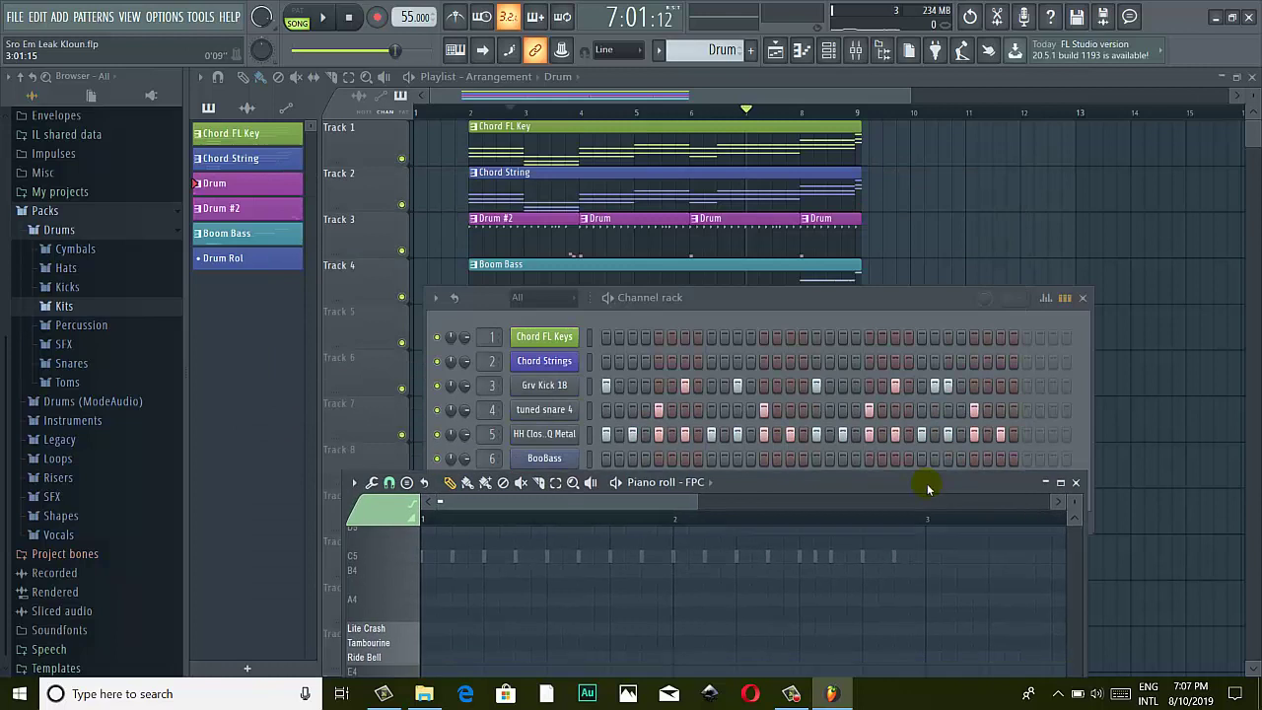
pyautogui.click(1000, 437)
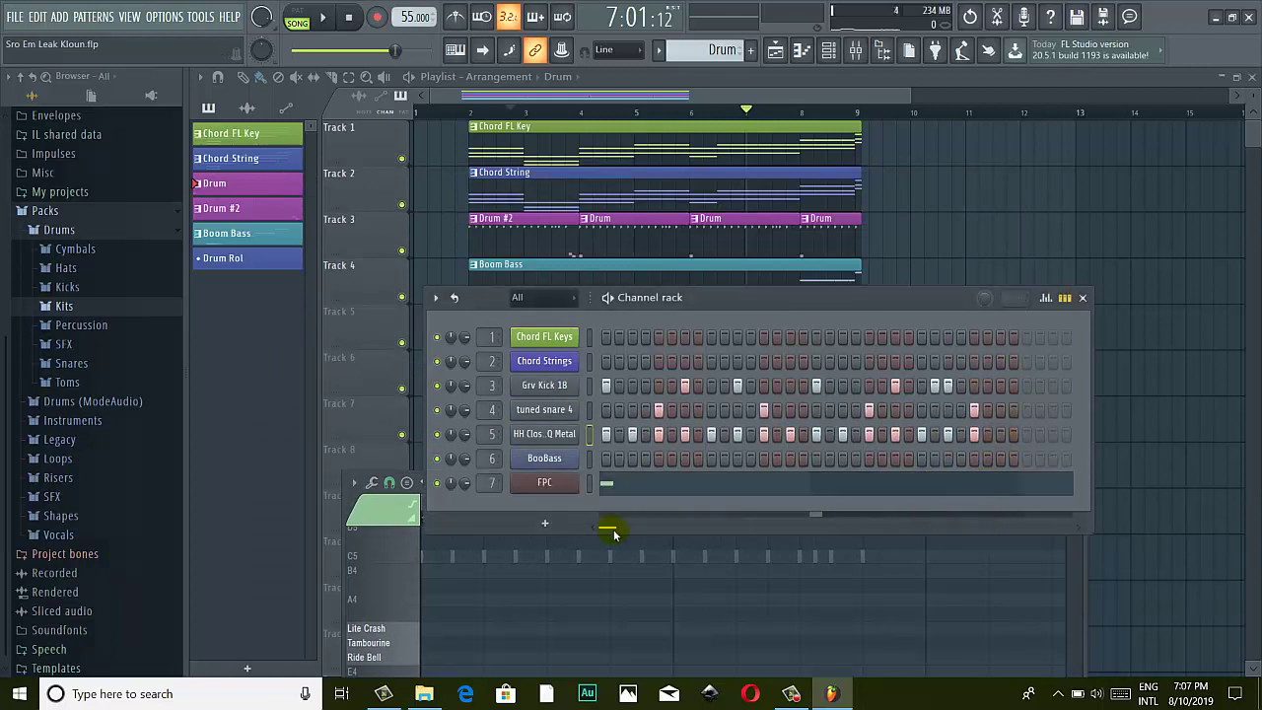
pyautogui.moveTo(930, 308); pyautogui.dragTo(924, 135)
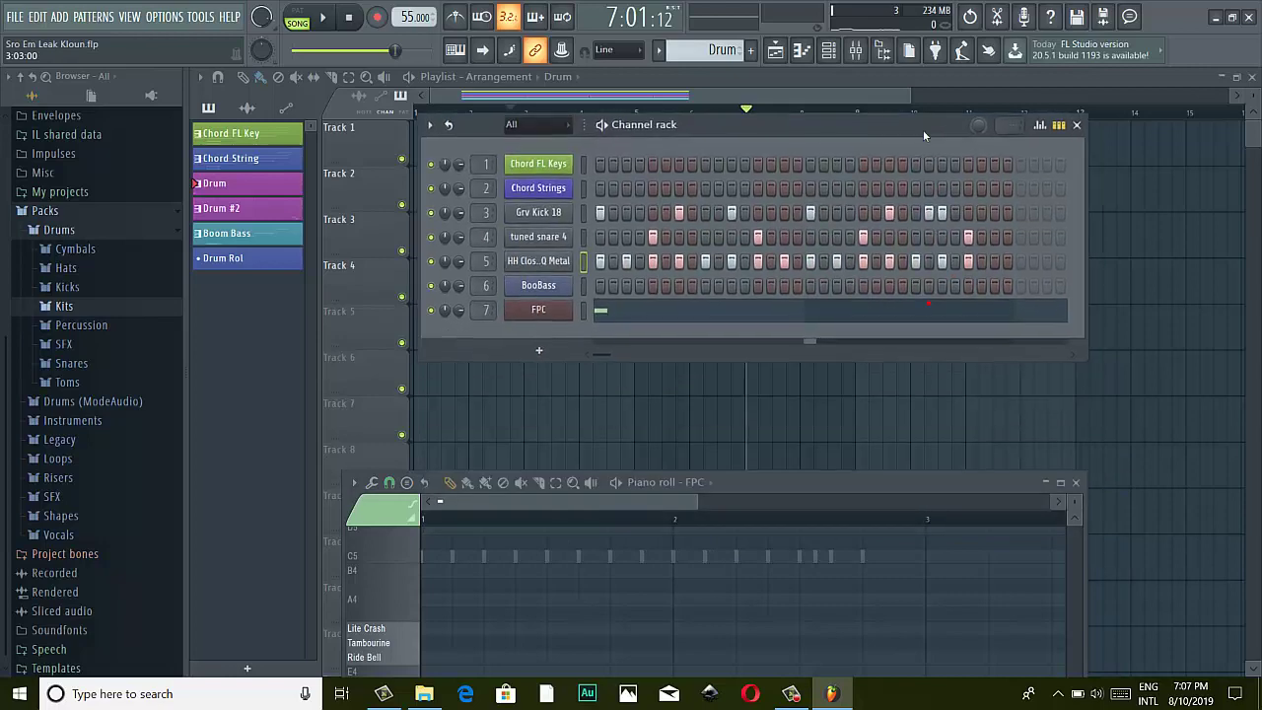
# Add a Hi Tom hit on step 30 and a Mid Tom hit on step 31 of the Drum pattern's FPC, and close the editing windows
pyautogui.click(973, 502)
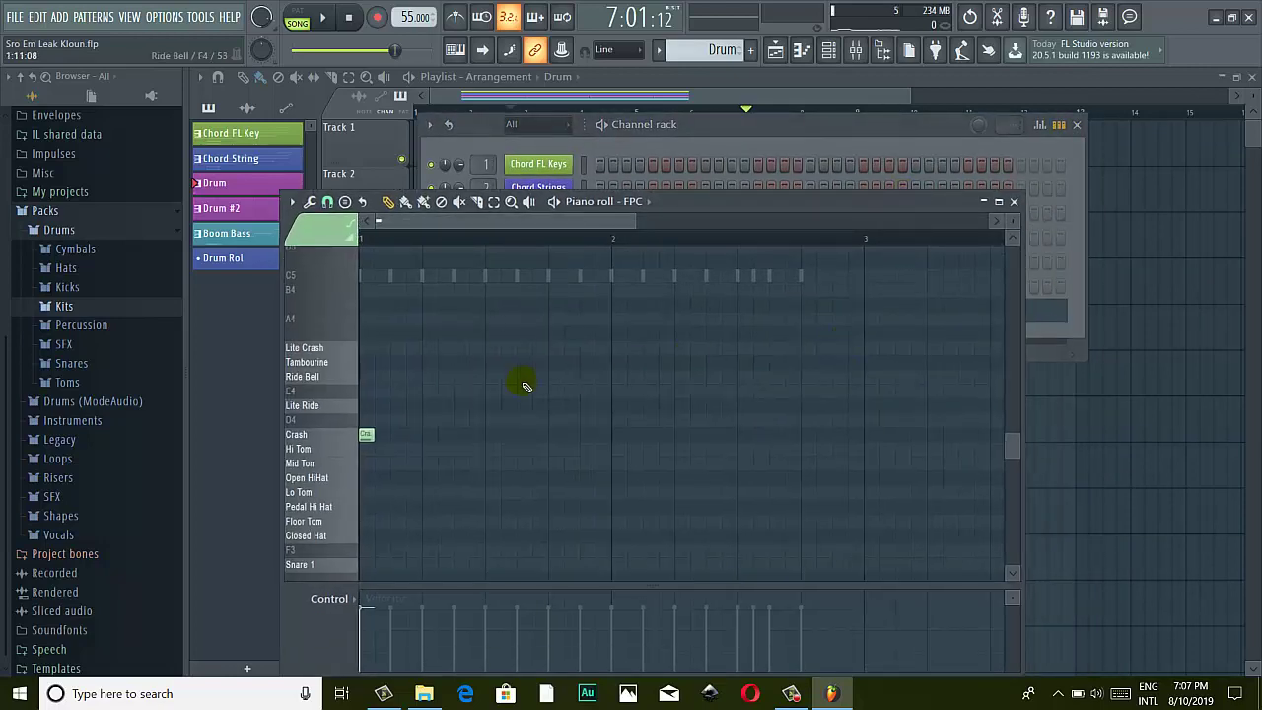
pyautogui.click(347, 450)
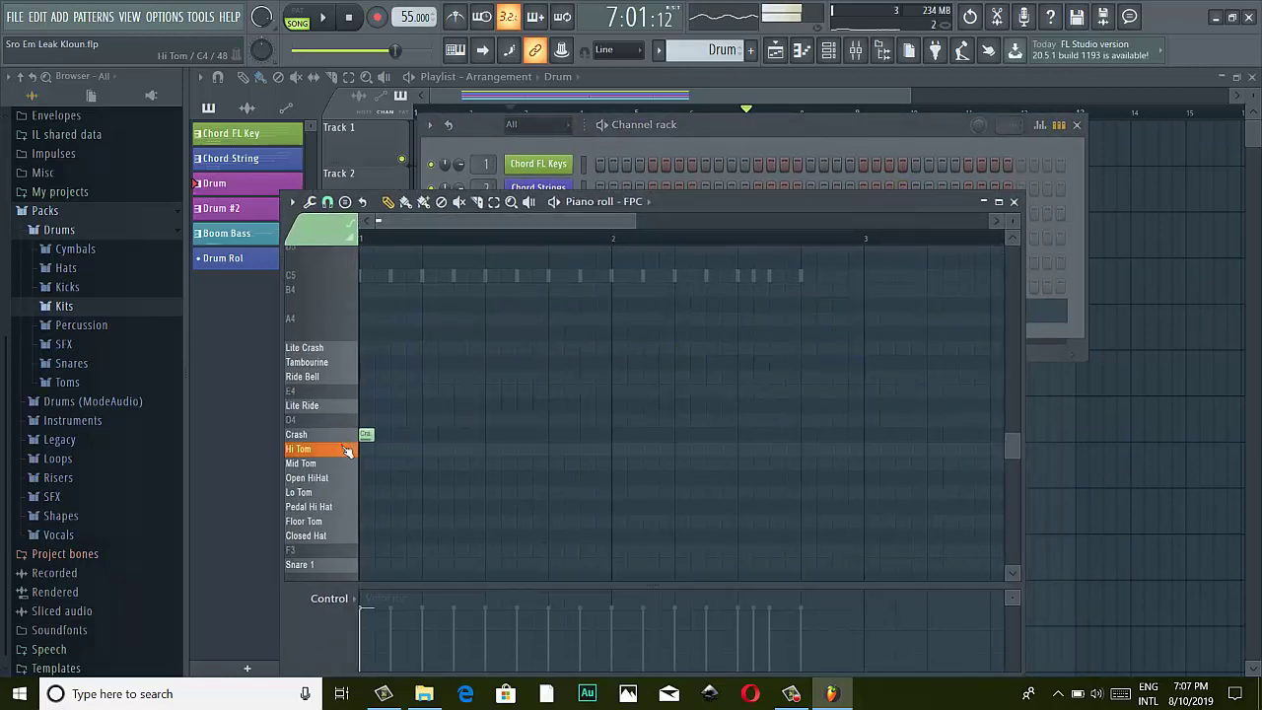
pyautogui.click(840, 450)
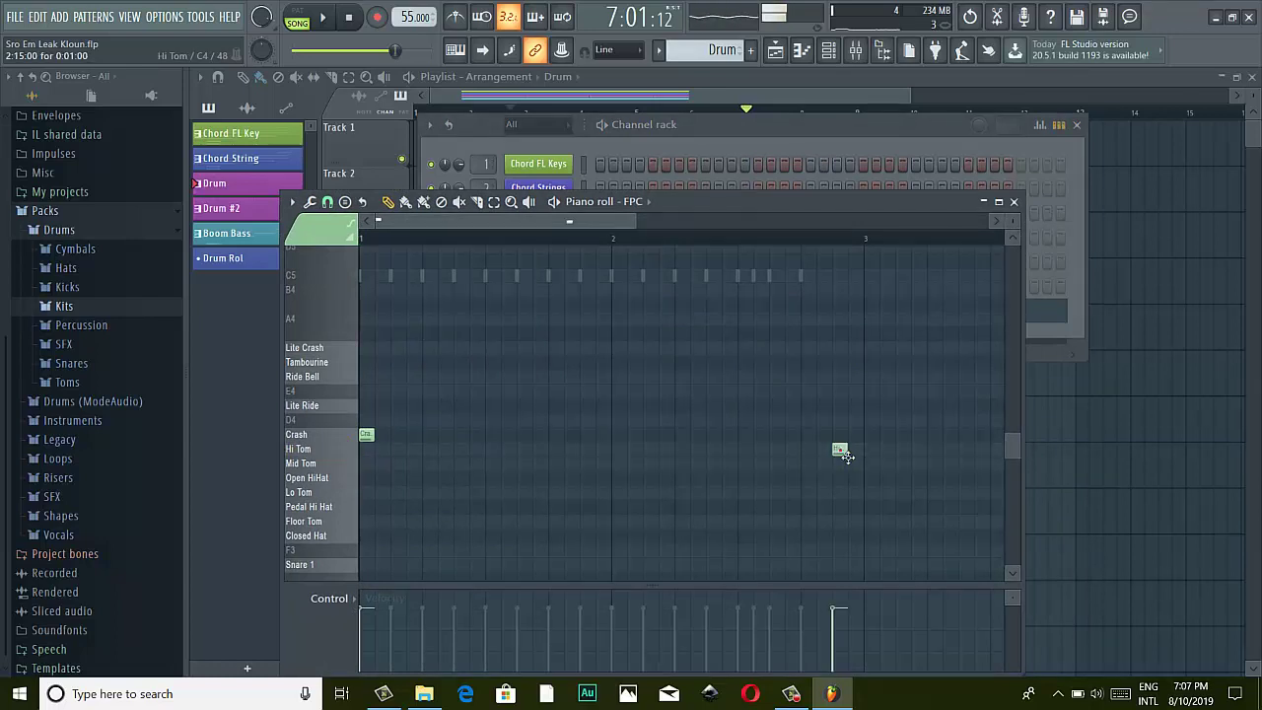
pyautogui.click(853, 465)
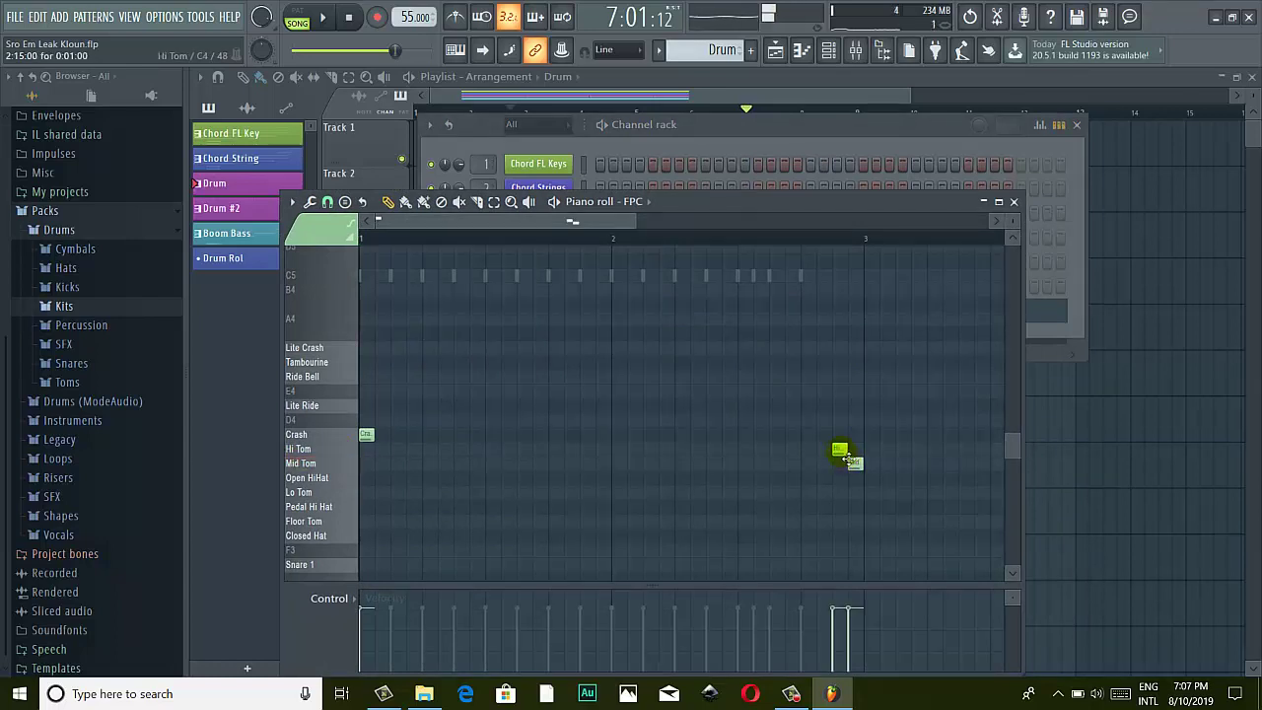
pyautogui.moveTo(846, 456)
pyautogui.mouseDown()
pyautogui.moveTo(830, 454)
pyautogui.moveTo(840, 475)
pyautogui.mouseUp()
pyautogui.click(854, 465)
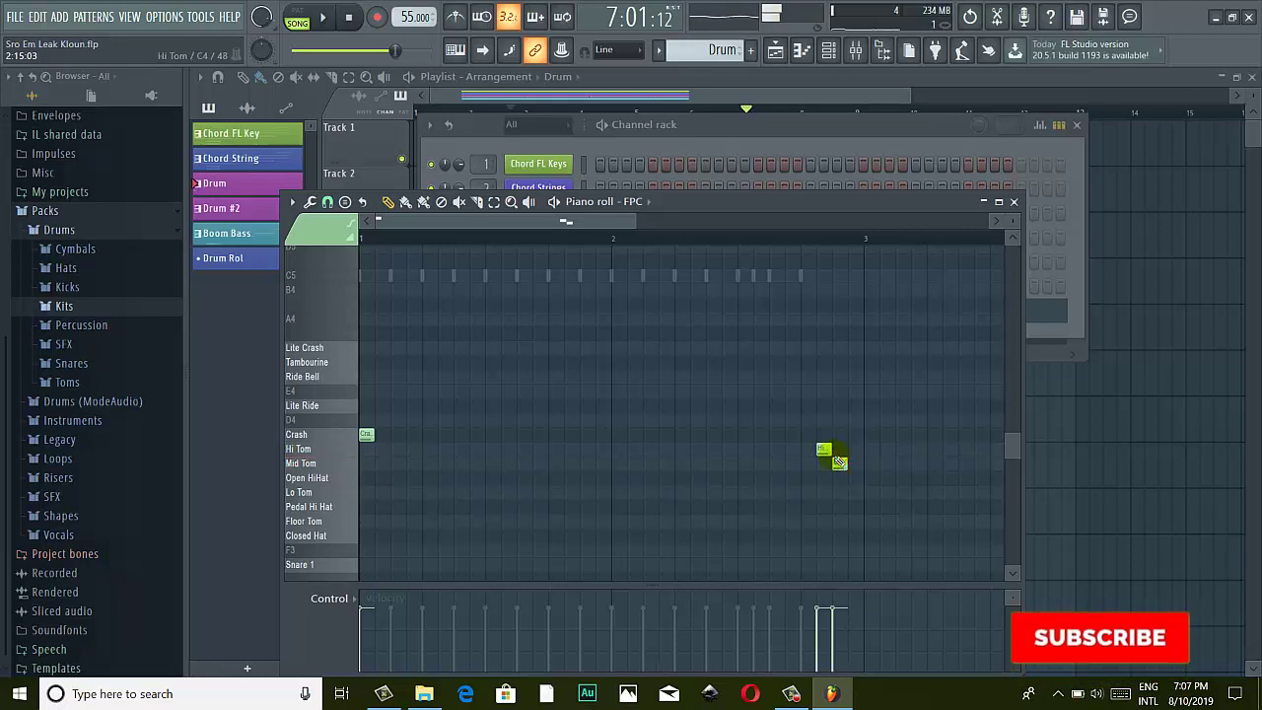
pyautogui.click(1013, 202)
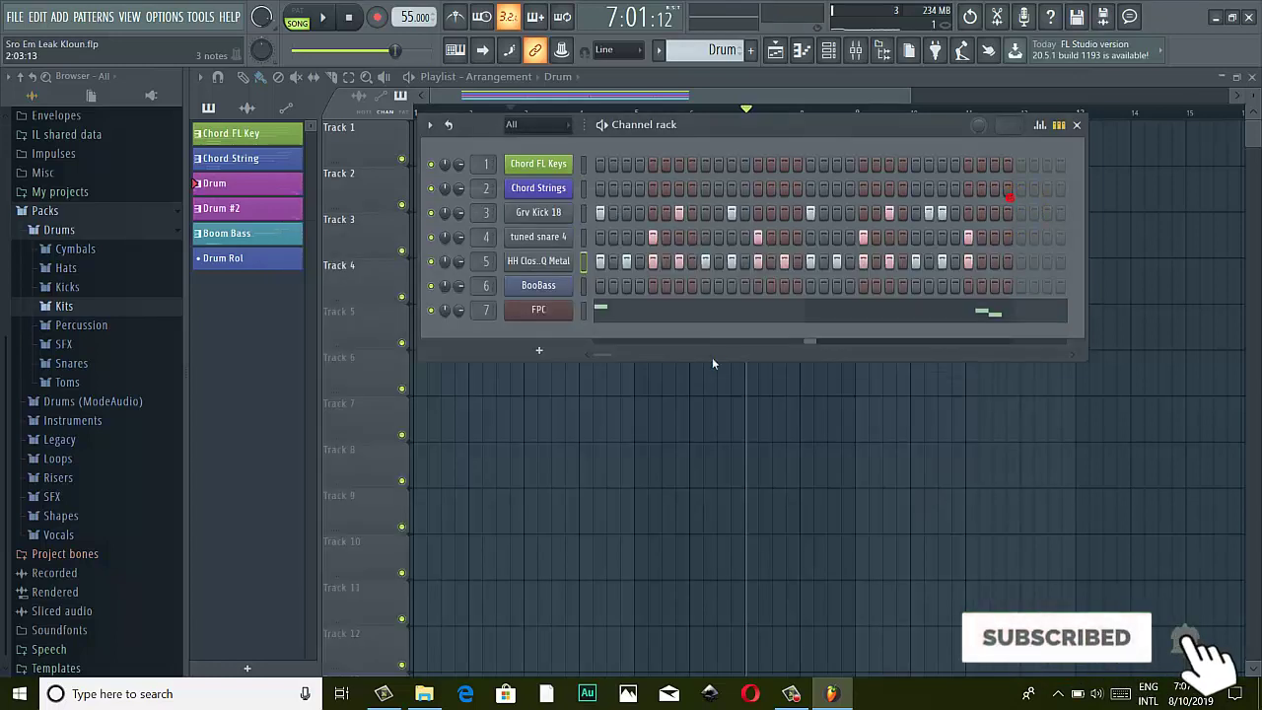
pyautogui.click(1078, 127)
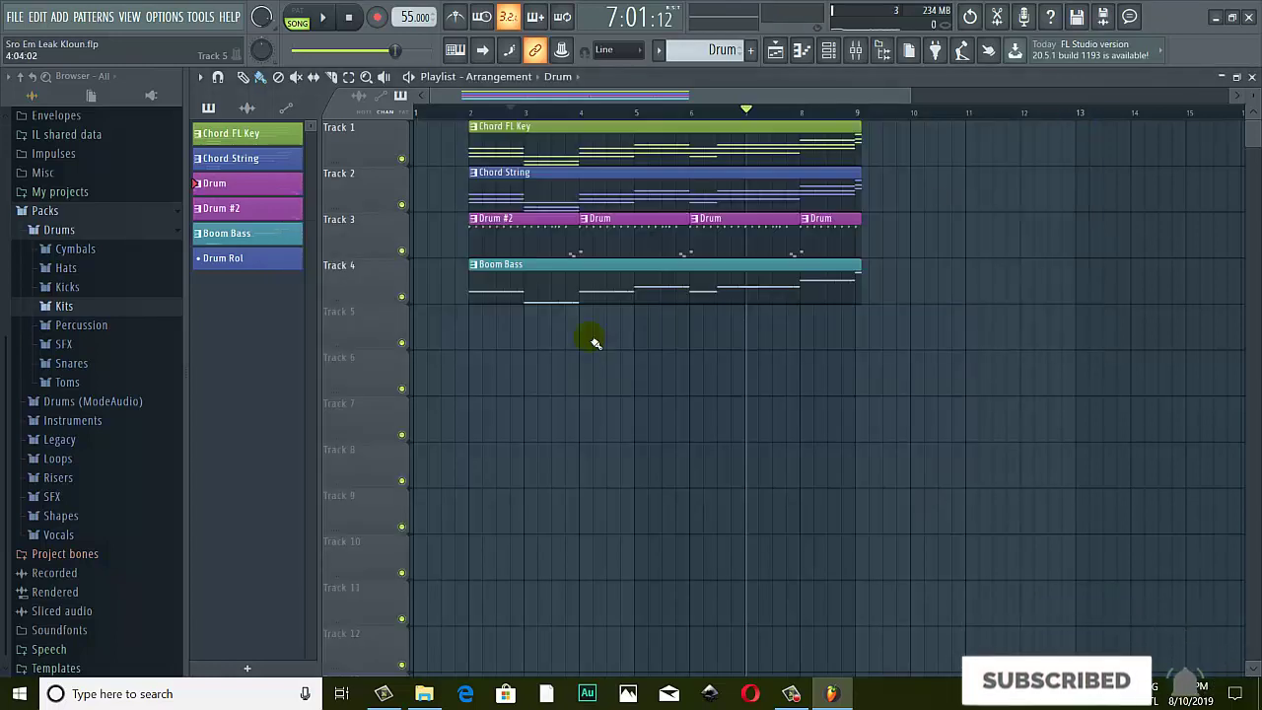
# Replace the Drum #2 clip at bar 2 of Track 3 with a Drum pattern clip
pyautogui.rightClick(533, 228)
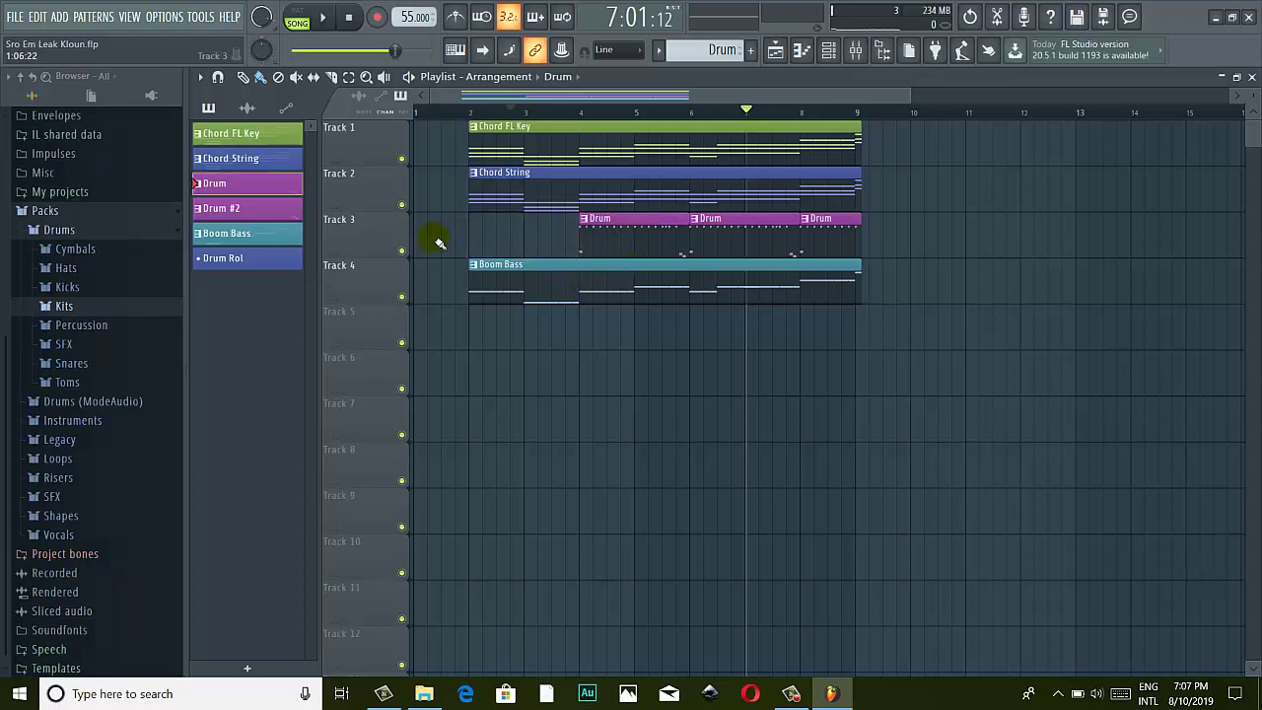
pyautogui.click(439, 242)
pyautogui.moveTo(459, 229); pyautogui.dragTo(504, 230)
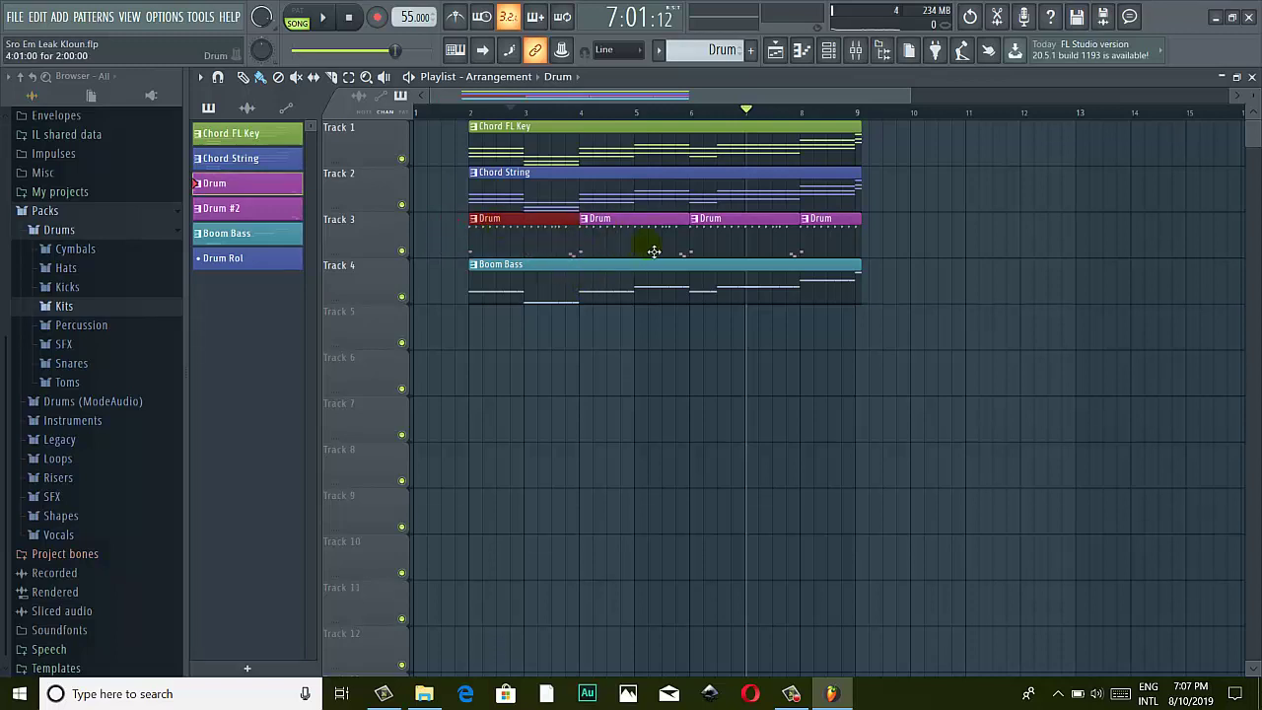
# Delete the unused Drum #2 pattern from the project
pyautogui.click(242, 209)
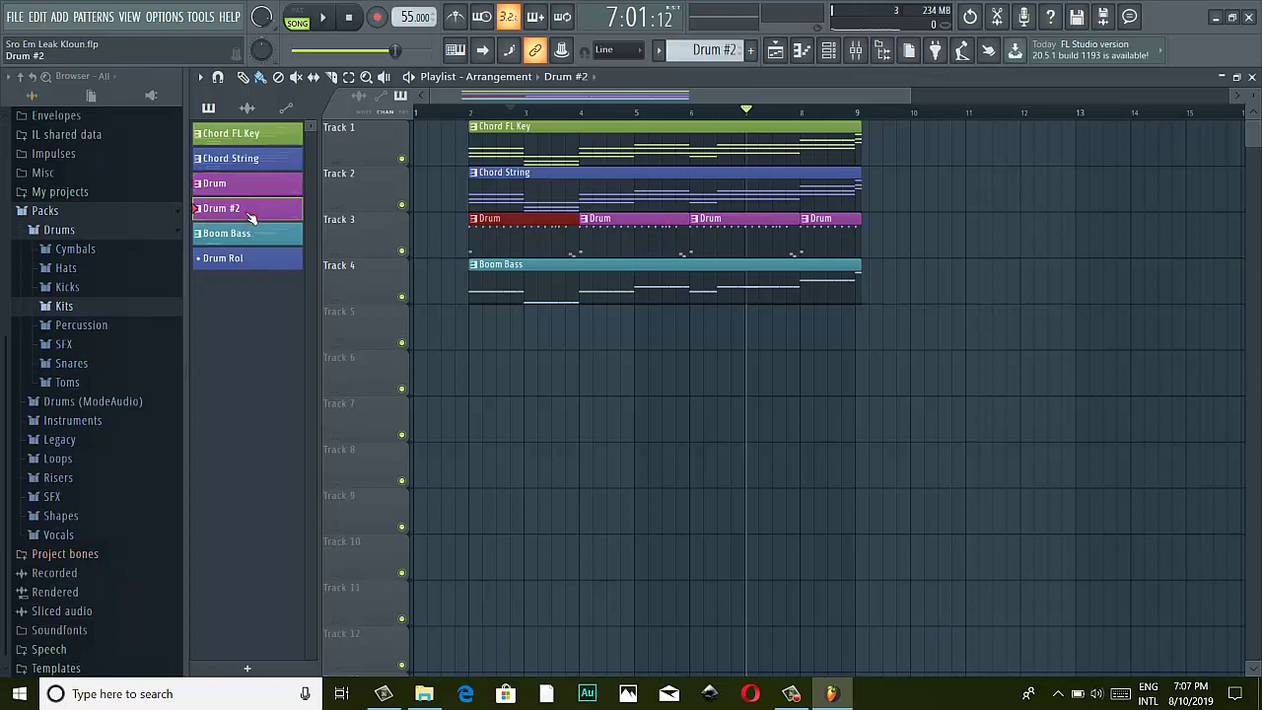
pyautogui.rightClick(244, 210)
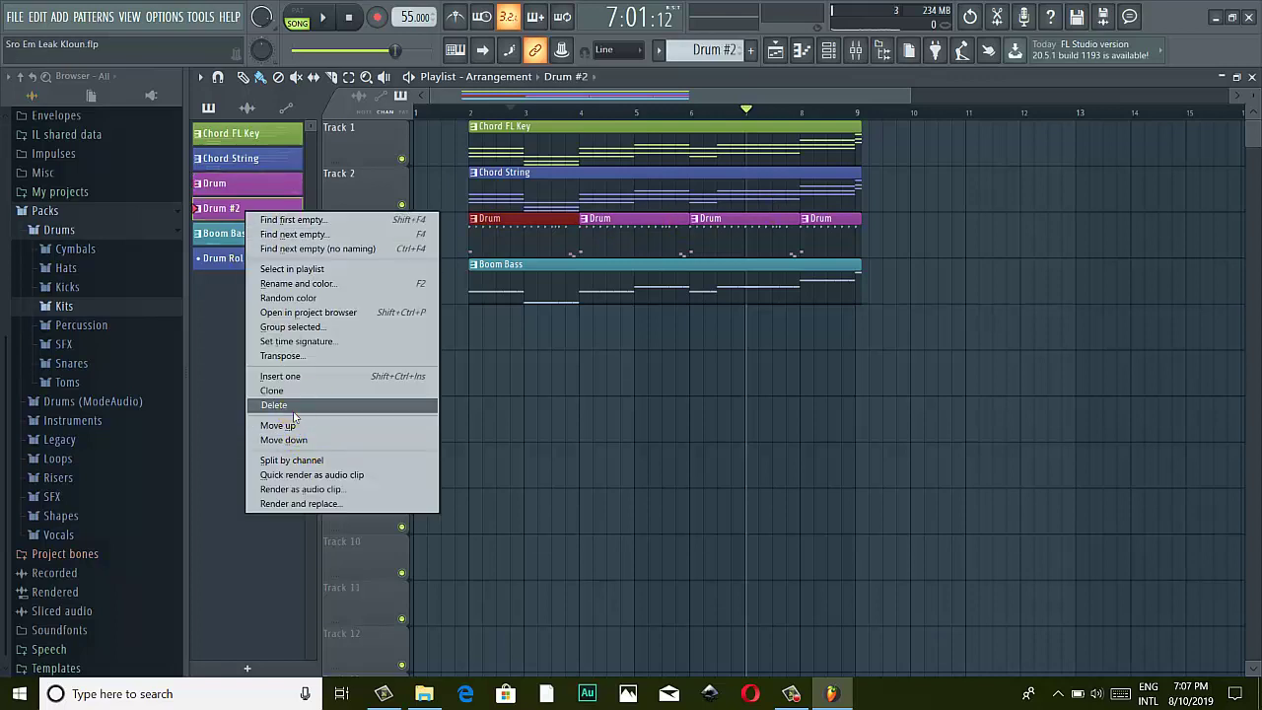
pyautogui.click(282, 405)
pyautogui.click(713, 390)
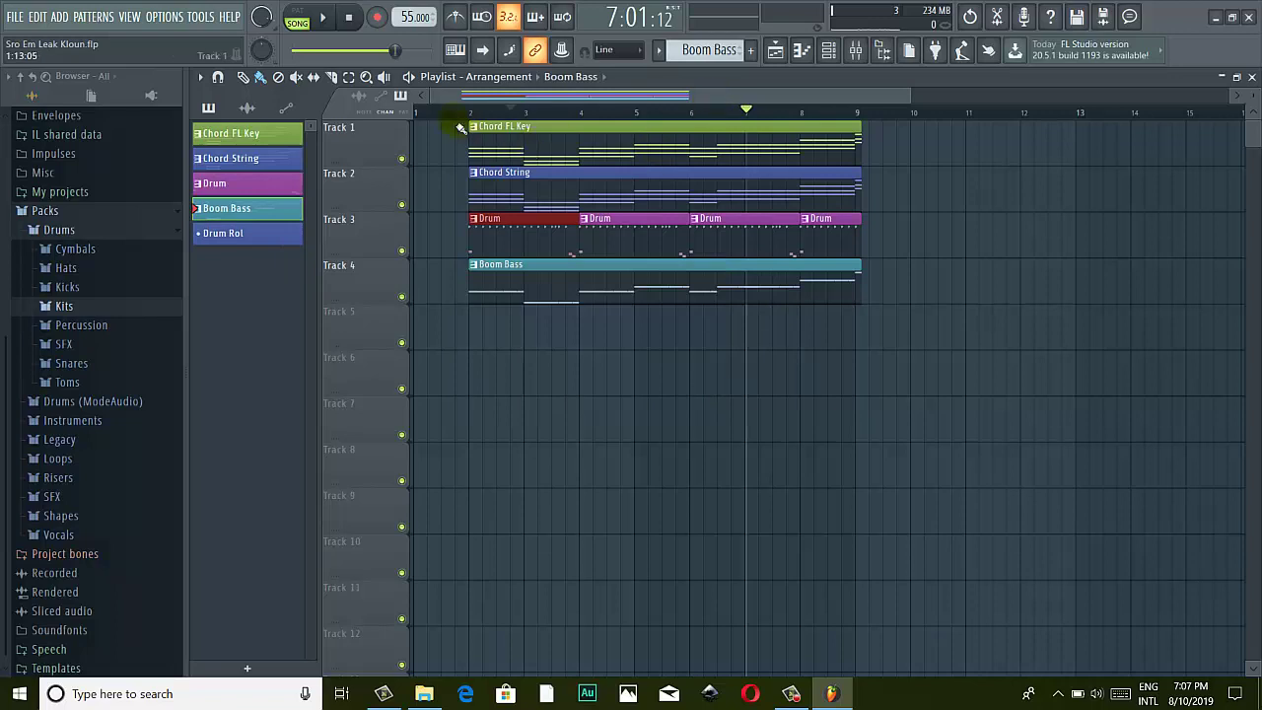
pyautogui.click(455, 113)
pyautogui.rightClick(229, 185)
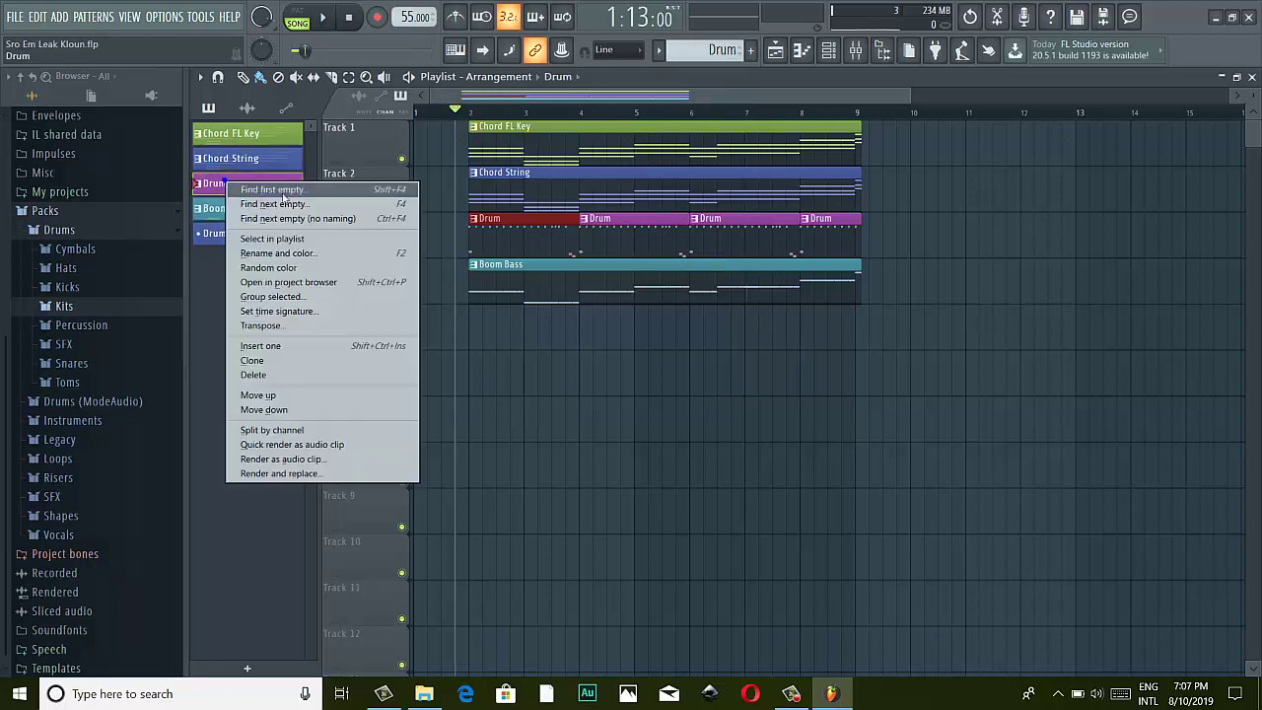
pyautogui.press('Escape')
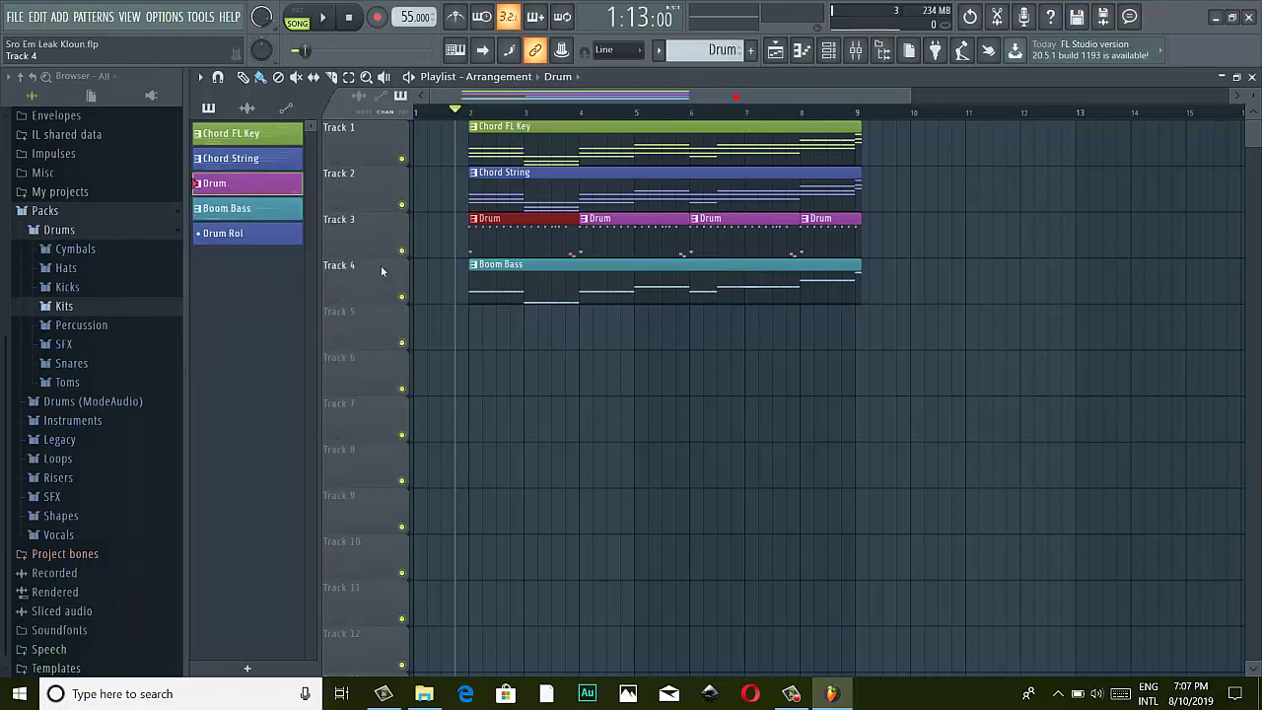
# Open the Drum pattern's FPC piano roll, review its crash and tom notes, and close the piano roll
pyautogui.click(262, 185)
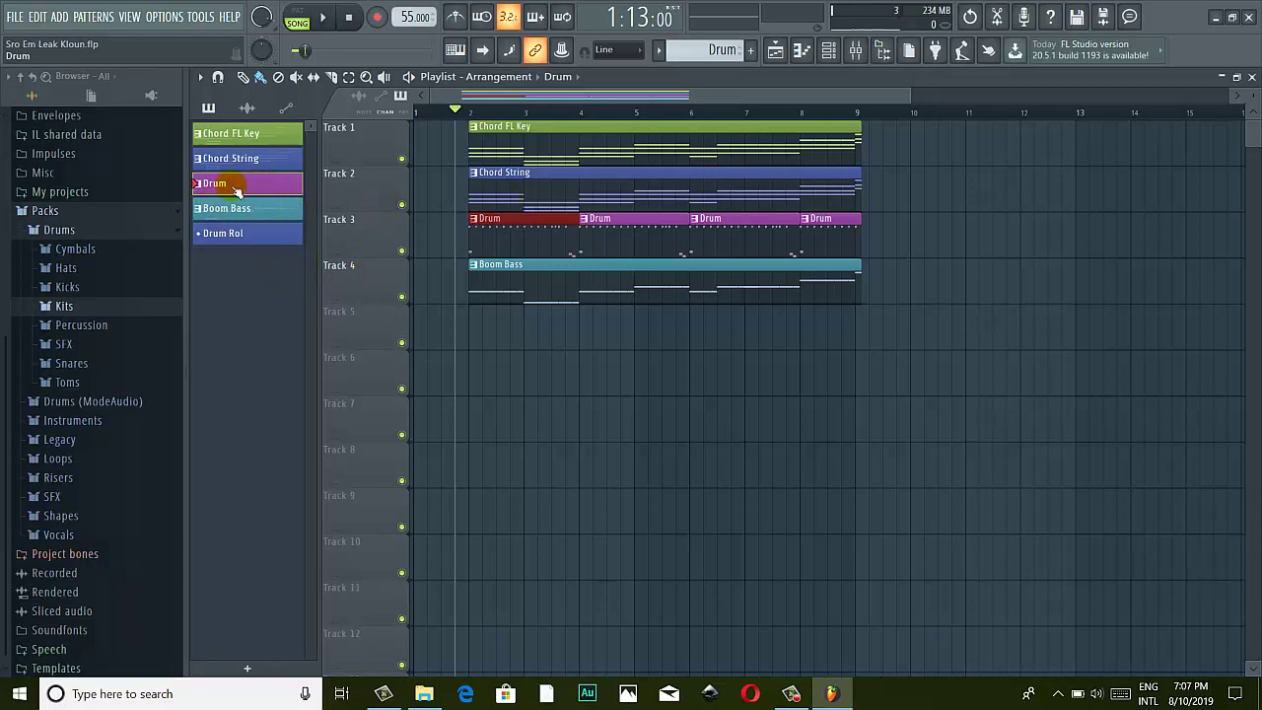
pyautogui.click(828, 50)
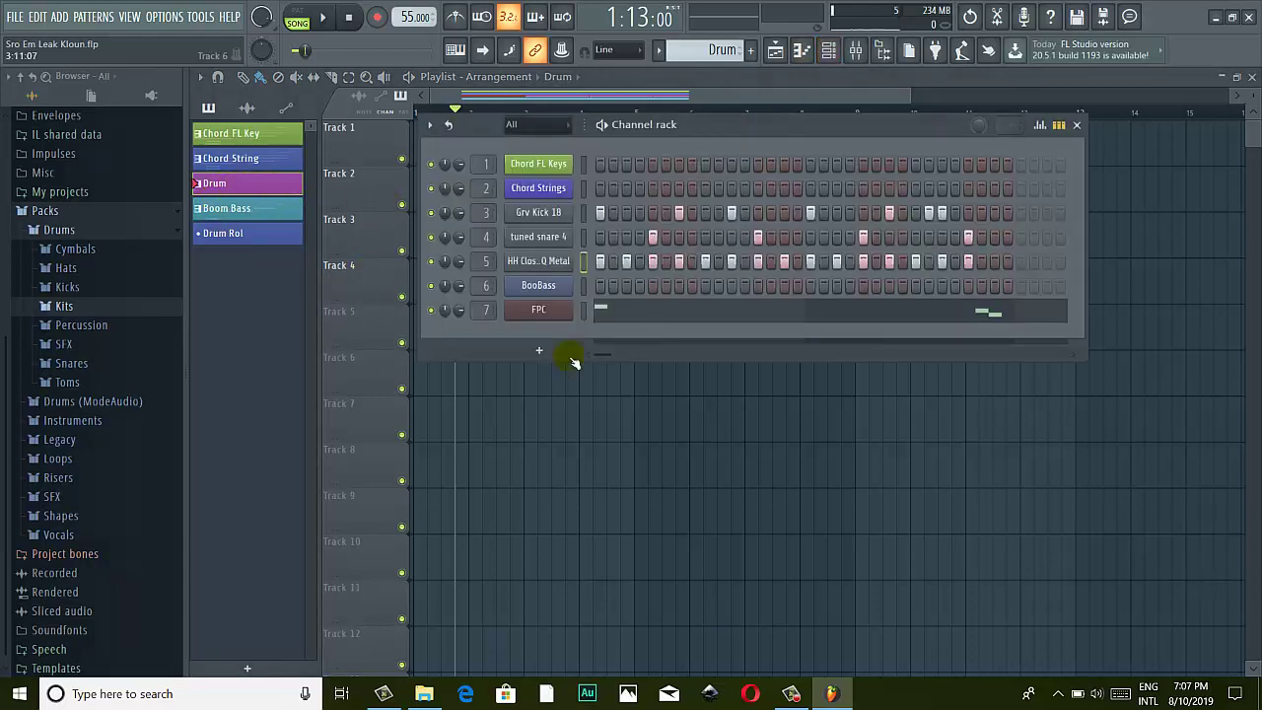
pyautogui.rightClick(532, 312)
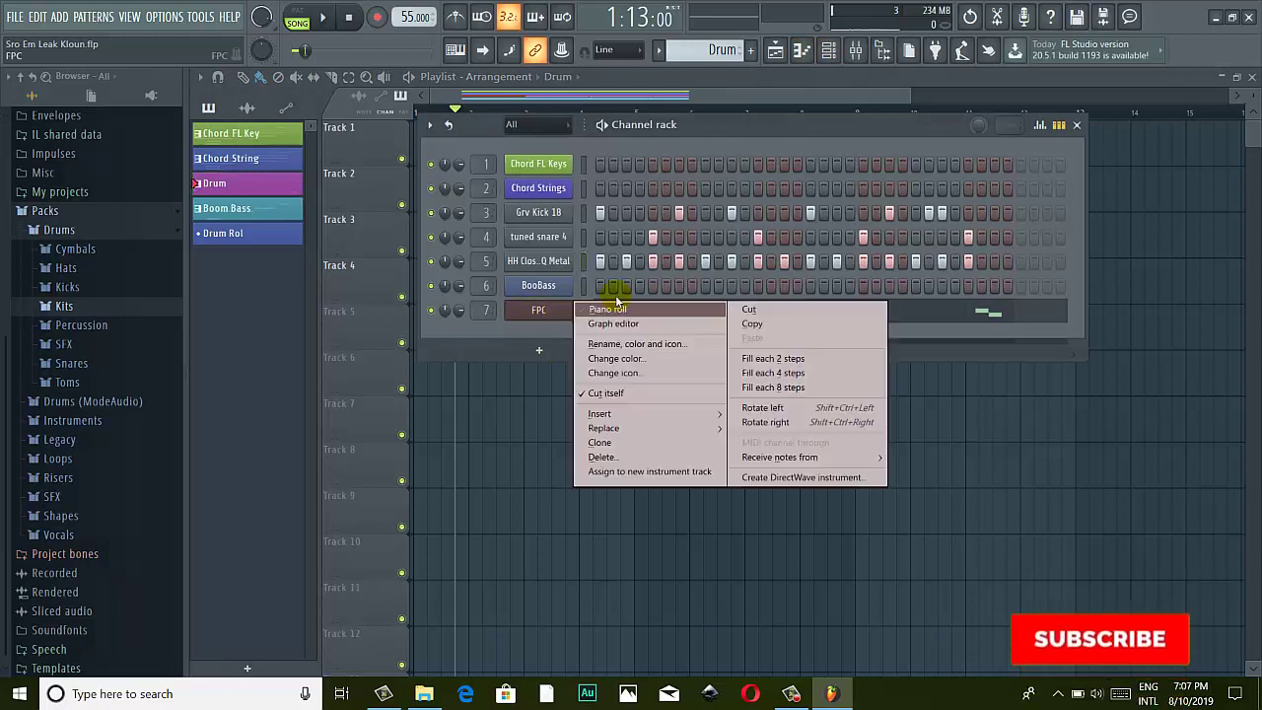
pyautogui.click(611, 308)
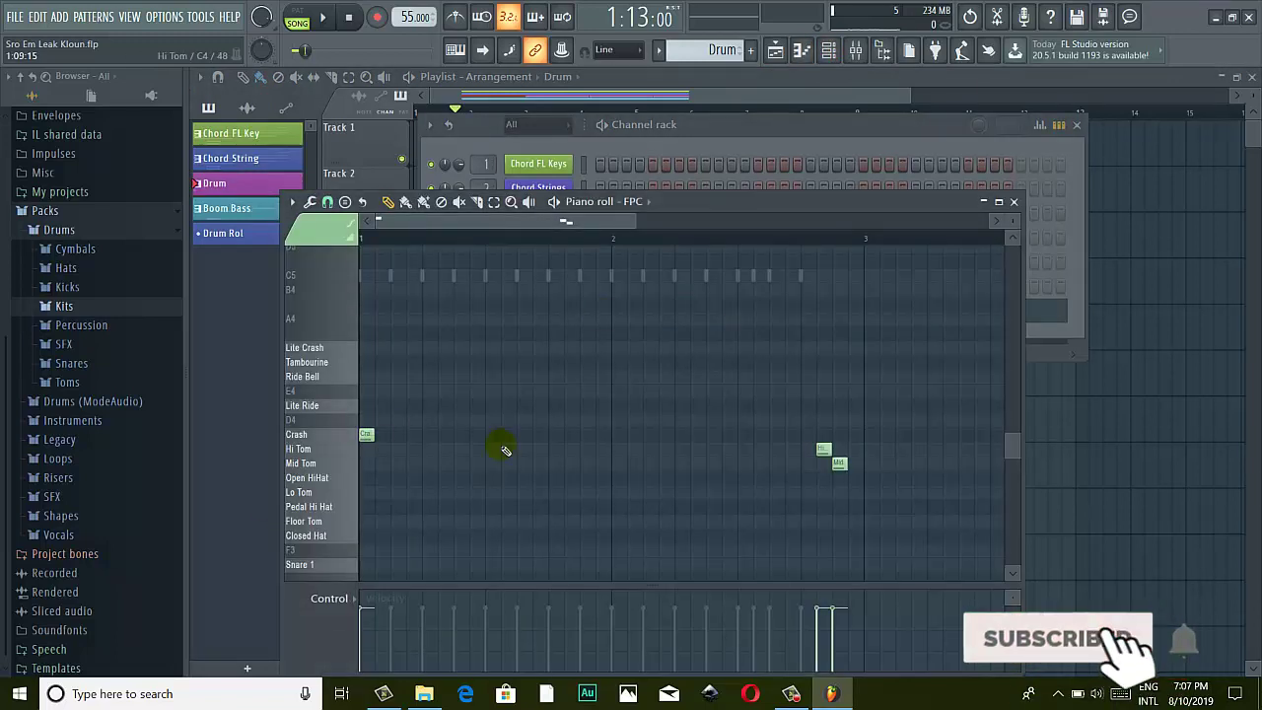
pyautogui.moveTo(709, 202)
pyautogui.mouseDown()
pyautogui.moveTo(663, 299)
pyautogui.moveTo(601, 356)
pyautogui.moveTo(732, 200)
pyautogui.mouseUp()
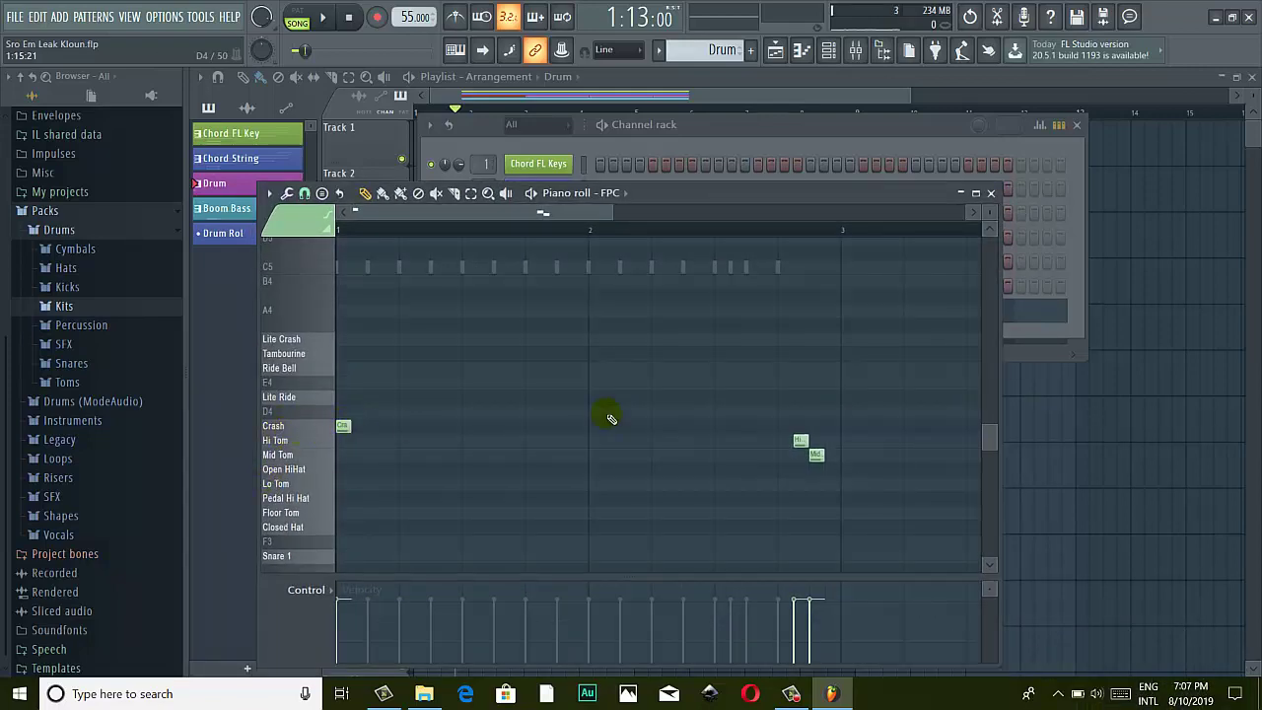
pyautogui.click(991, 194)
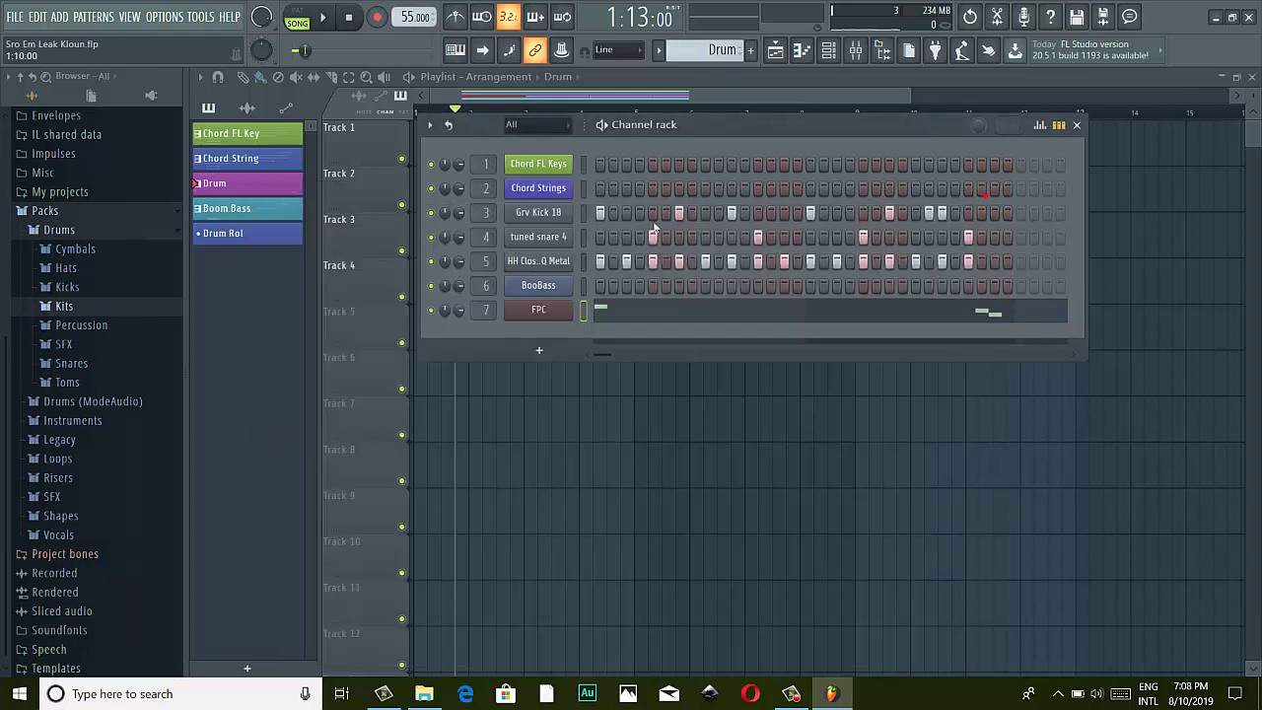
# Play the song from bar 2 to hear the revised drum part, and pause it in bar 7
pyautogui.click(745, 111)
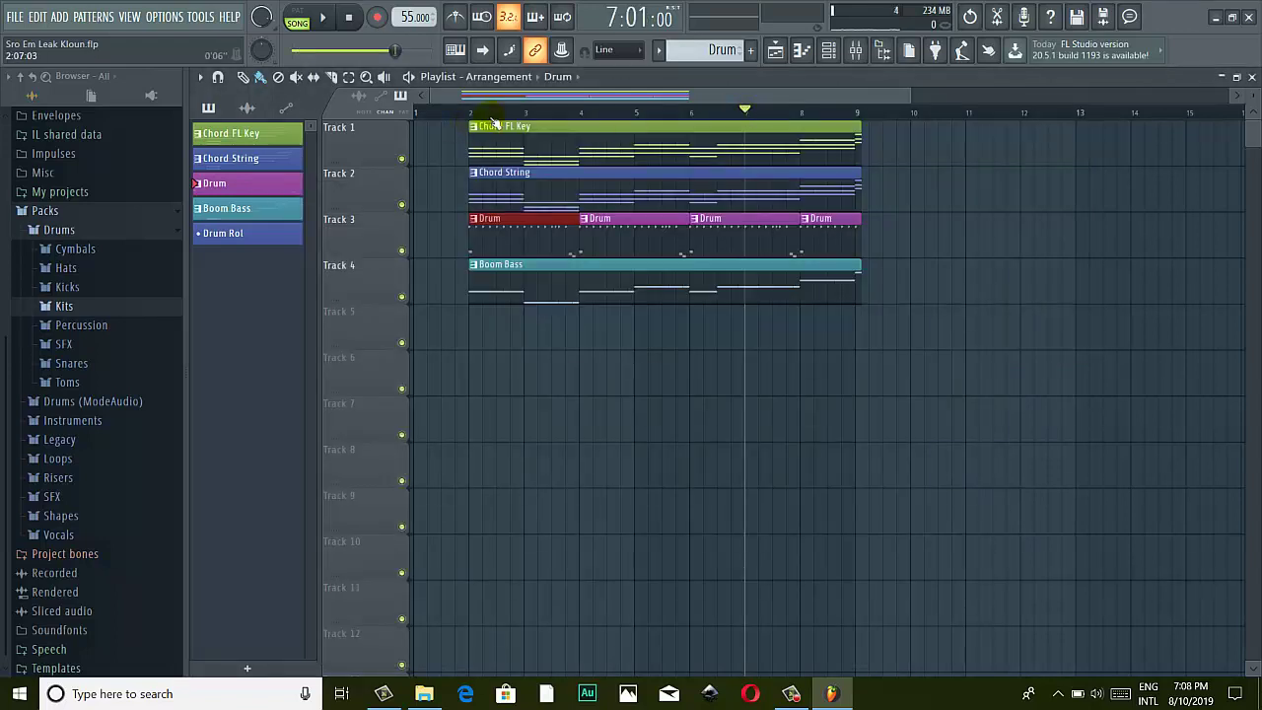
pyautogui.click(468, 111)
pyautogui.click(323, 17)
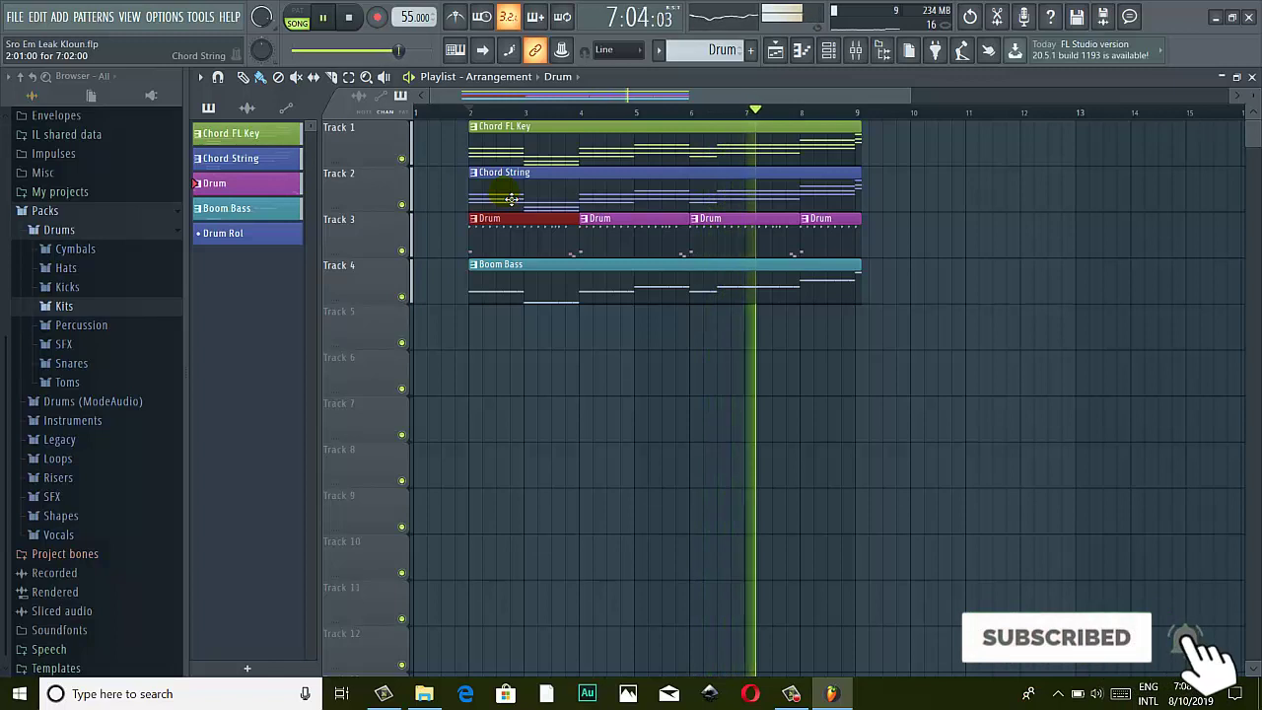
pyautogui.click(328, 20)
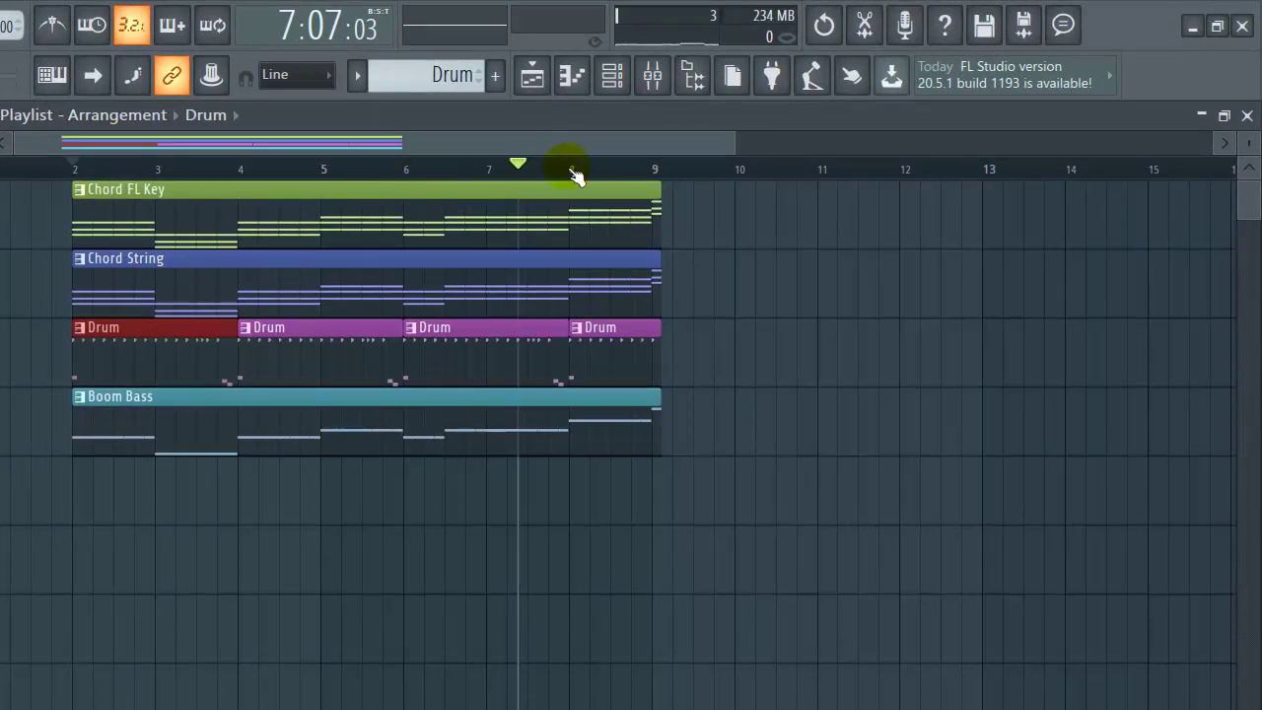
# Open the maxresdefault (7) picture from the desktop's New folder (2) to read the song's lyrics and chords
pyautogui.moveTo(720, 152); pyautogui.dragTo(651, 150)
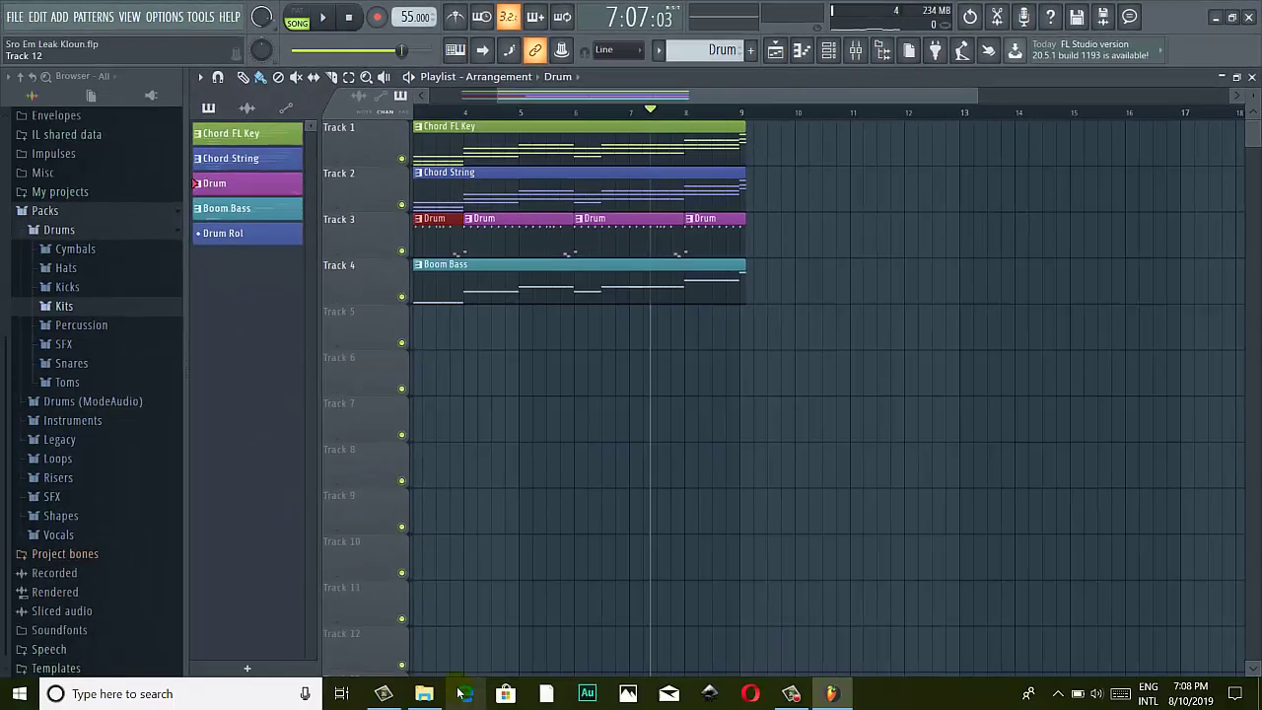
pyautogui.click(423, 693)
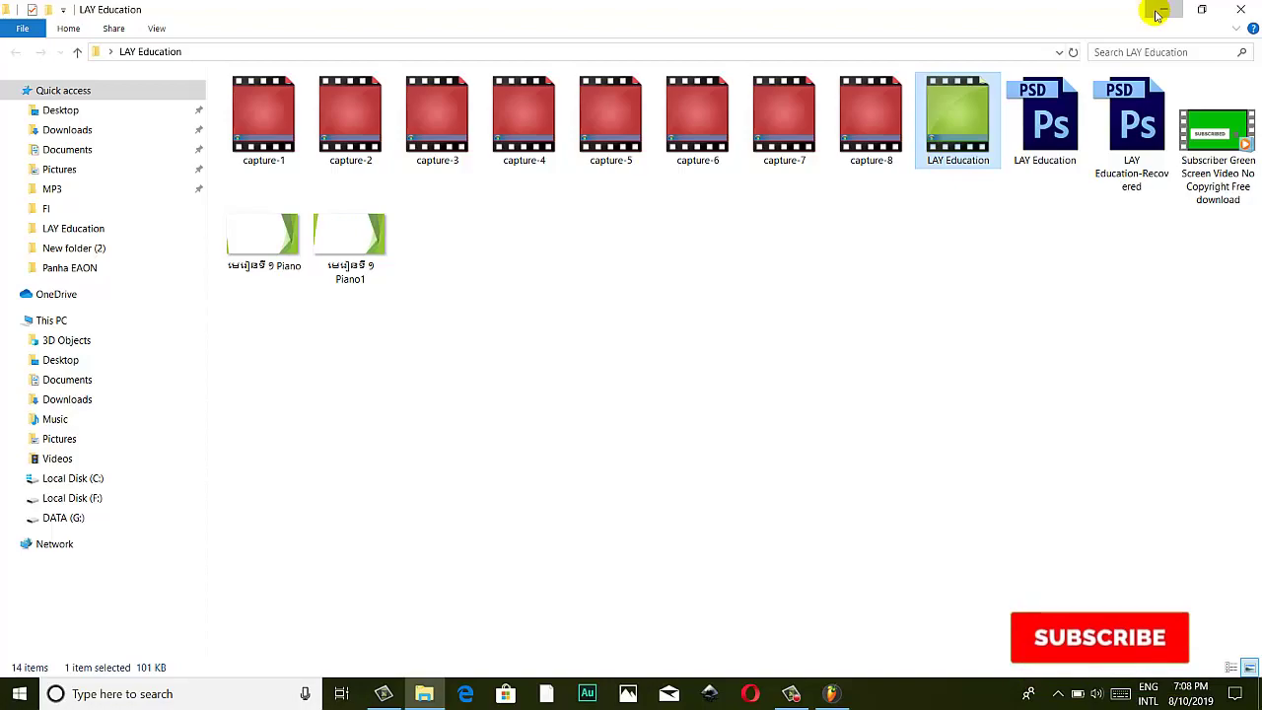
pyautogui.click(1158, 10)
pyautogui.click(1216, 17)
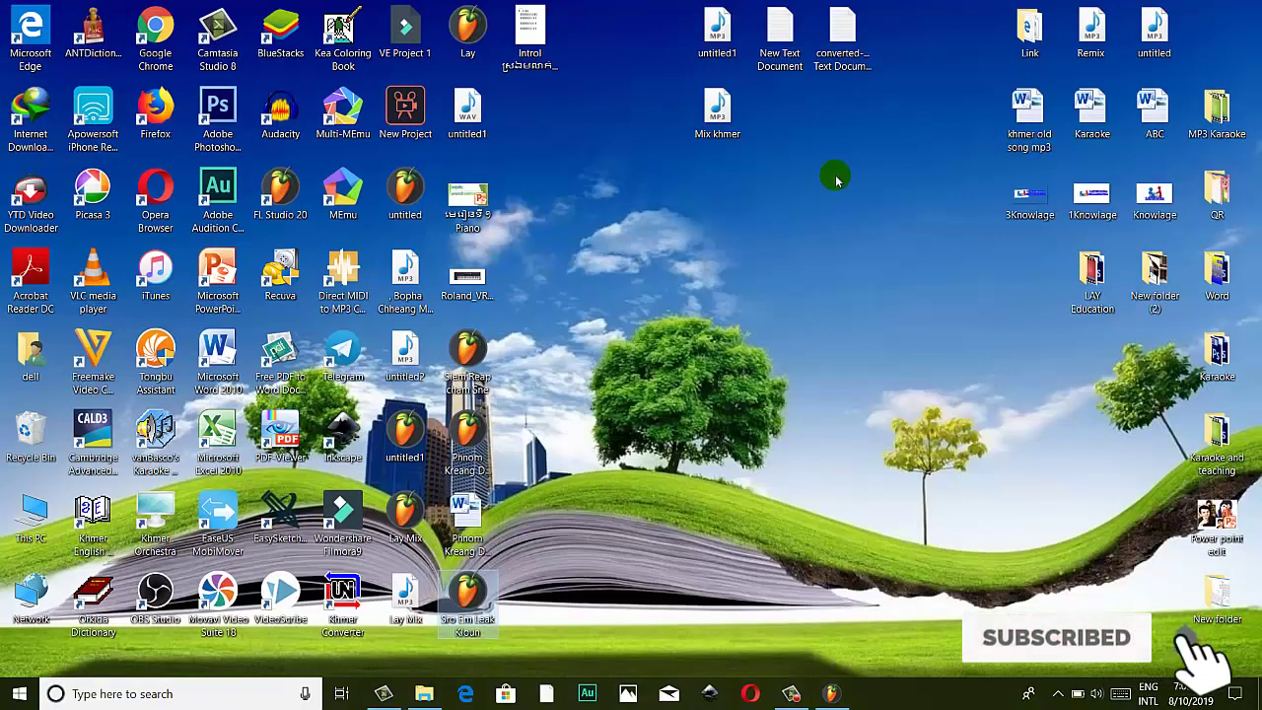
pyautogui.doubleClick(1154, 276)
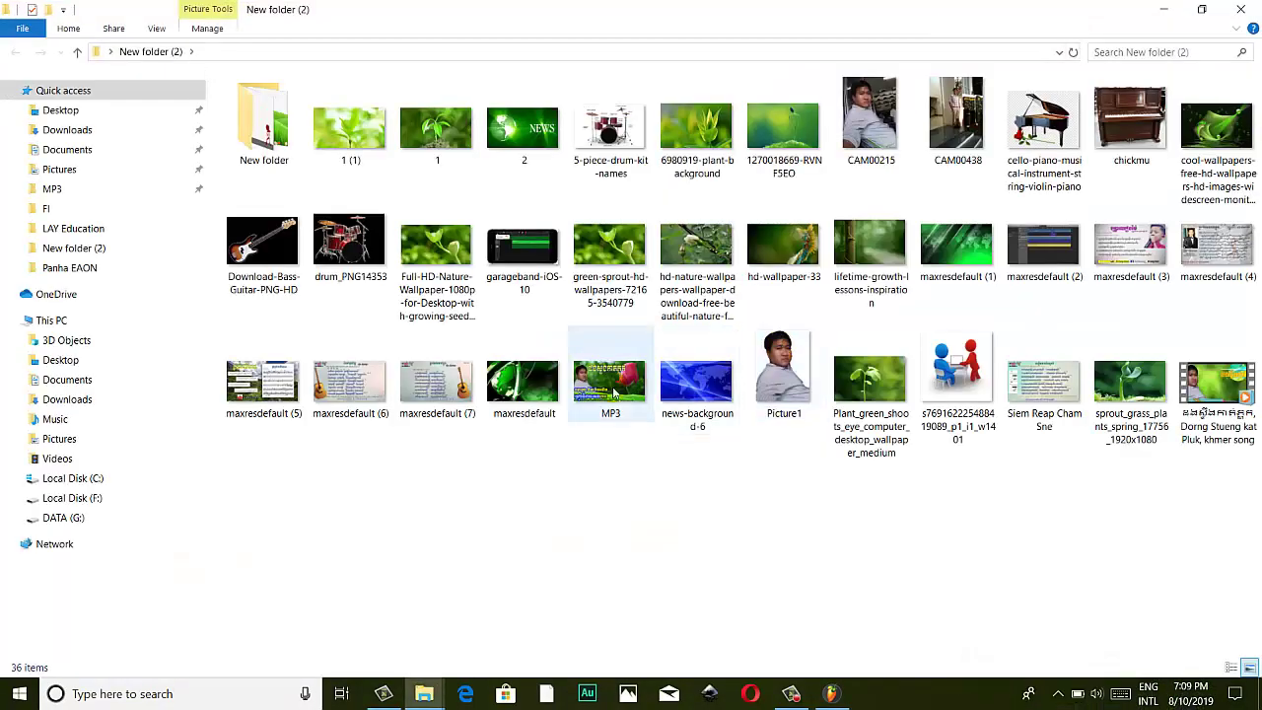
pyautogui.doubleClick(437, 385)
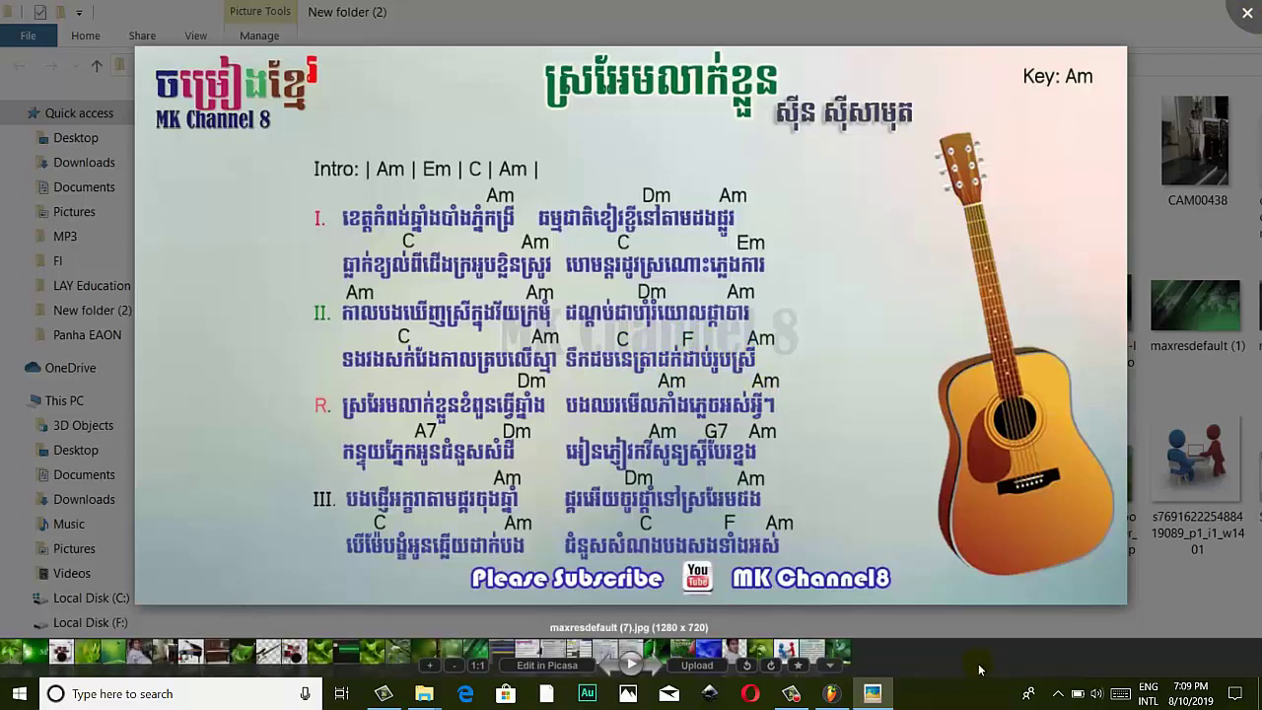
# Switch back to FL Studio and duplicate all clips on Tracks 1 to 4 so the copies start at bar 10
pyautogui.click(833, 692)
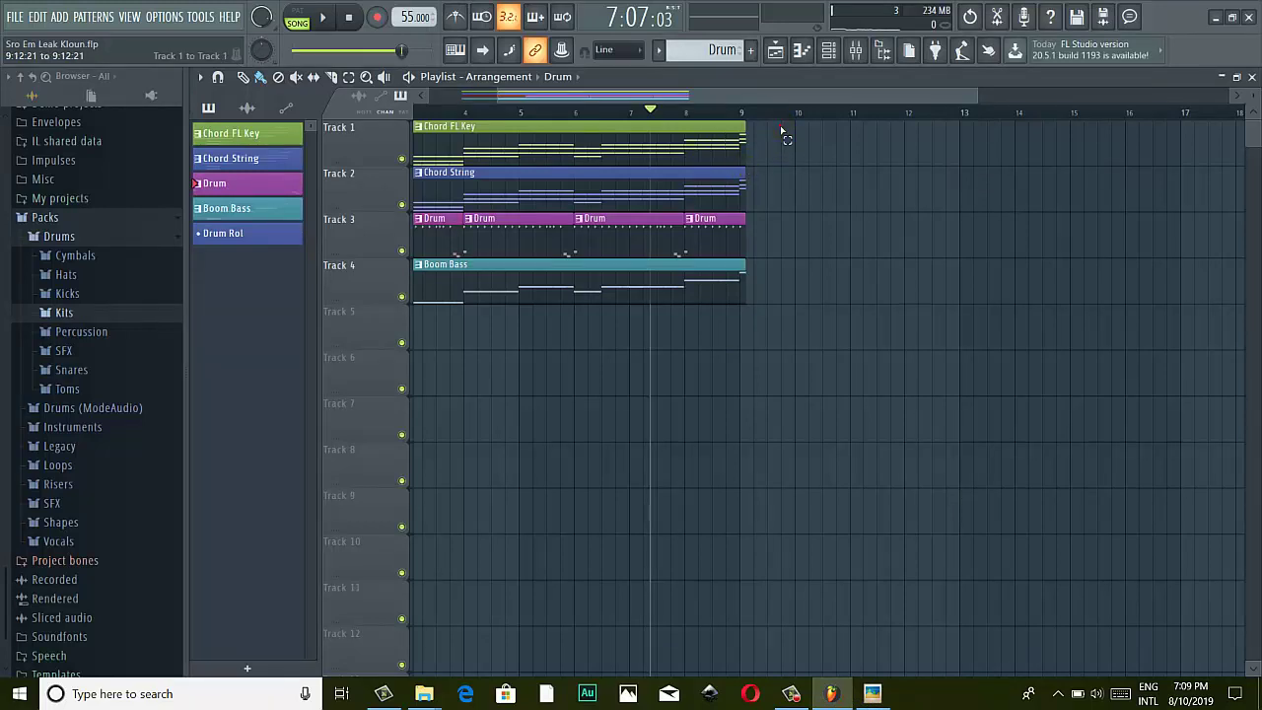
pyautogui.moveTo(782, 131); pyautogui.dragTo(459, 327)
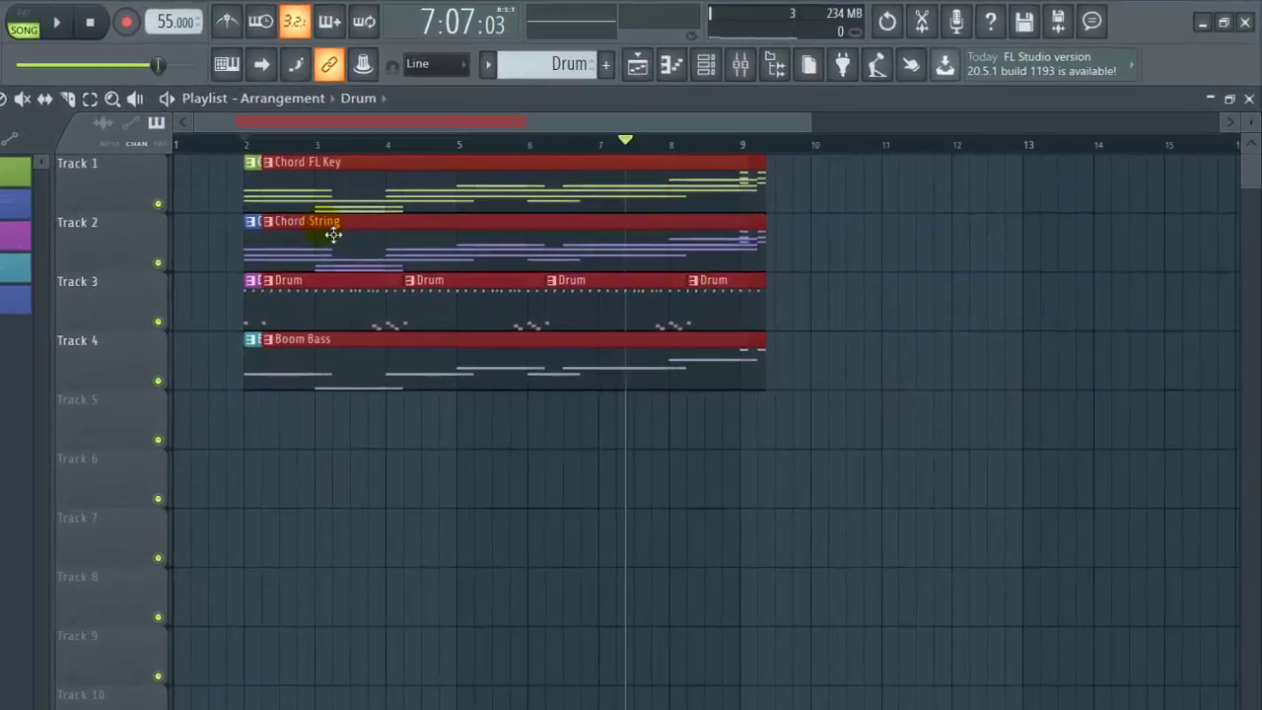
pyautogui.moveTo(528, 183); pyautogui.dragTo(660, 182)
pyautogui.moveTo(360, 274); pyautogui.dragTo(825, 277)
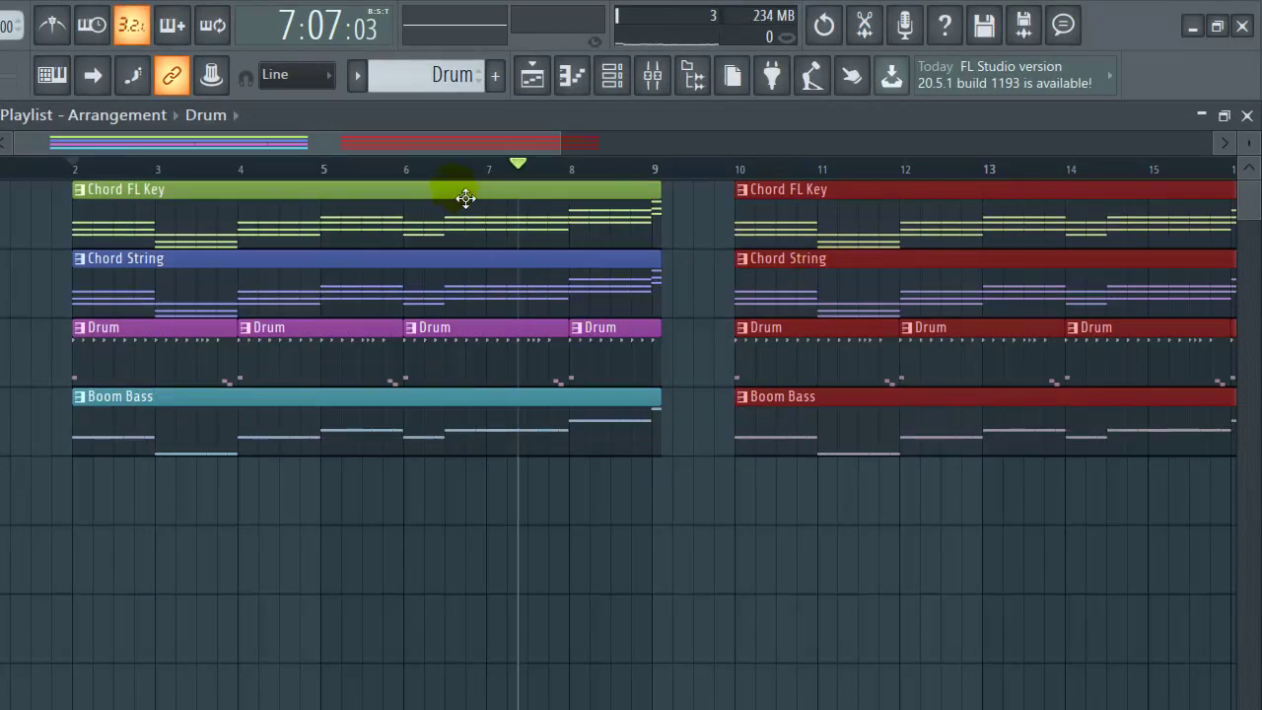
pyautogui.moveTo(375, 150); pyautogui.dragTo(545, 150)
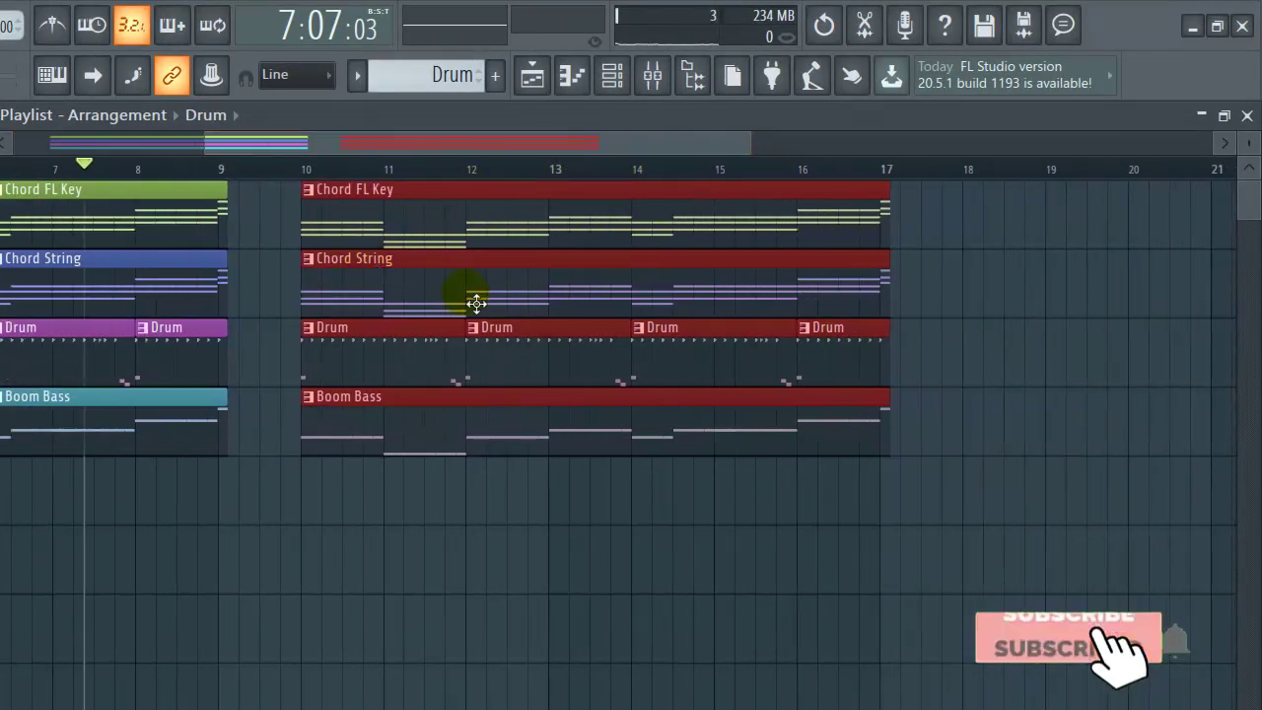
pyautogui.click(837, 165)
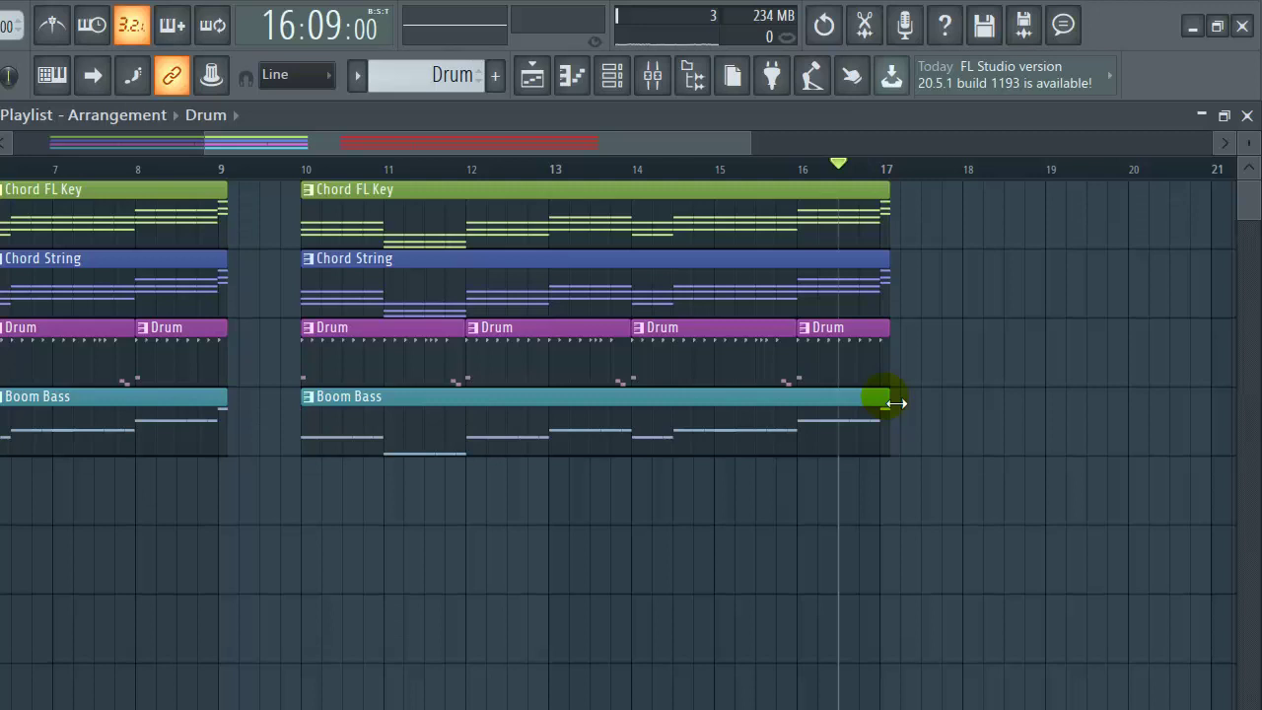
# Open the Chord FL Key pattern's piano roll for the Chord FL Keys channel and reposition its window higher over the playlist
pyautogui.click(390, 209)
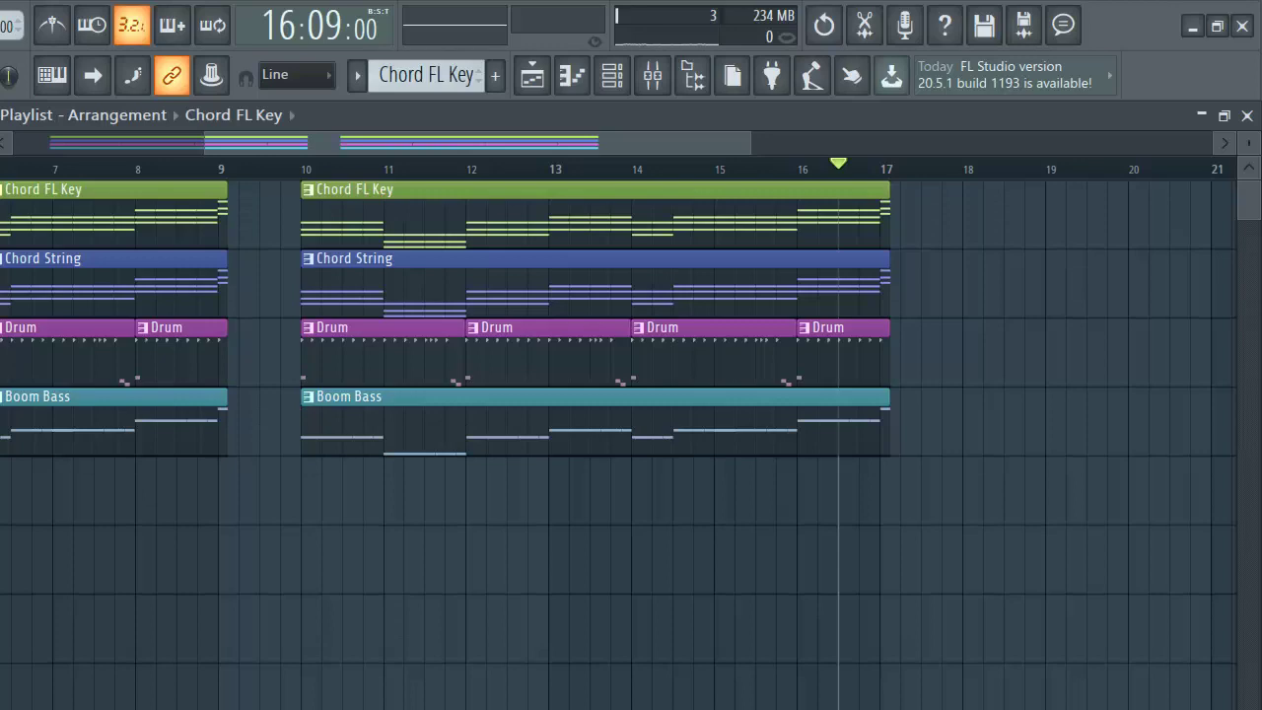
pyautogui.click(611, 73)
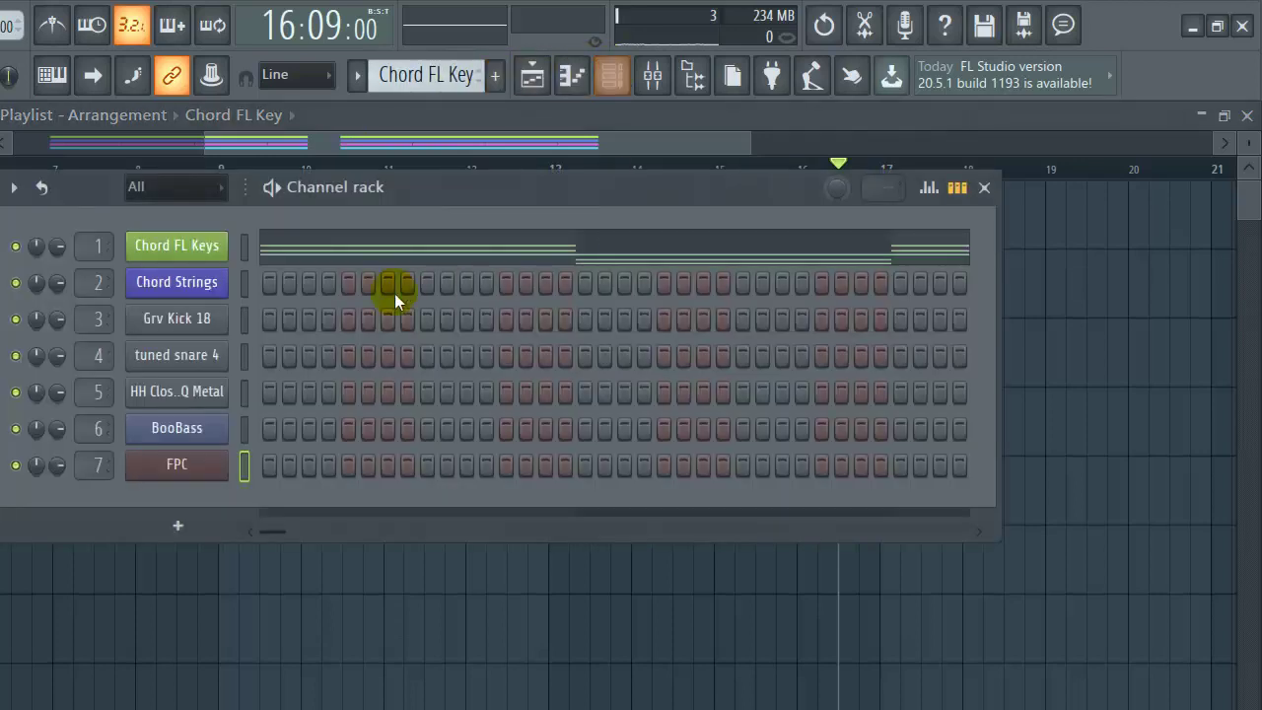
pyautogui.rightClick(236, 237)
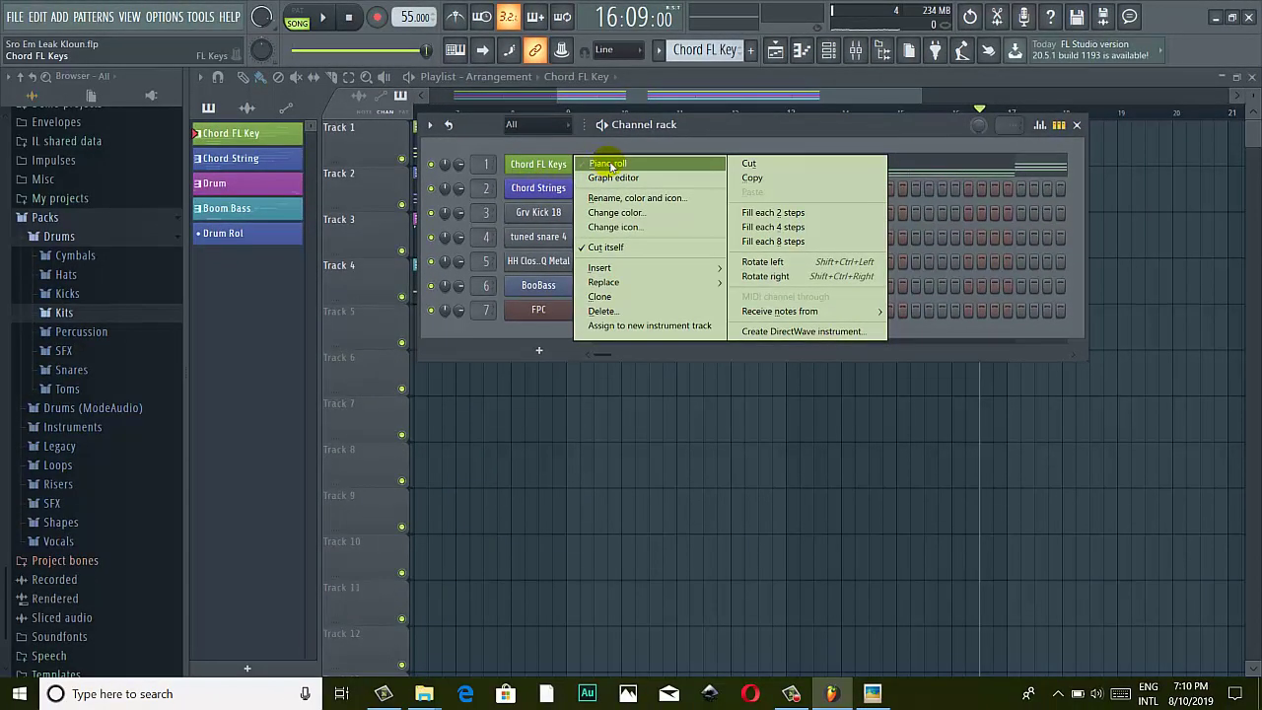
pyautogui.click(630, 168)
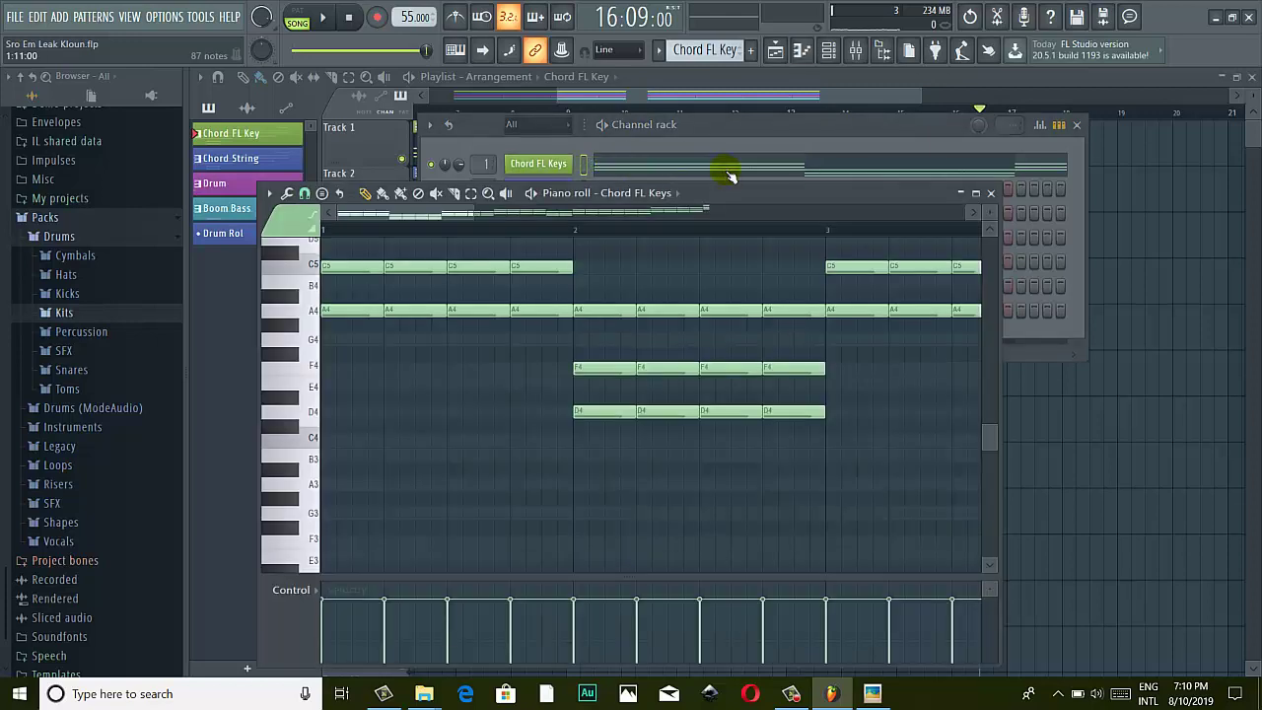
pyautogui.moveTo(519, 208); pyautogui.dragTo(644, 204)
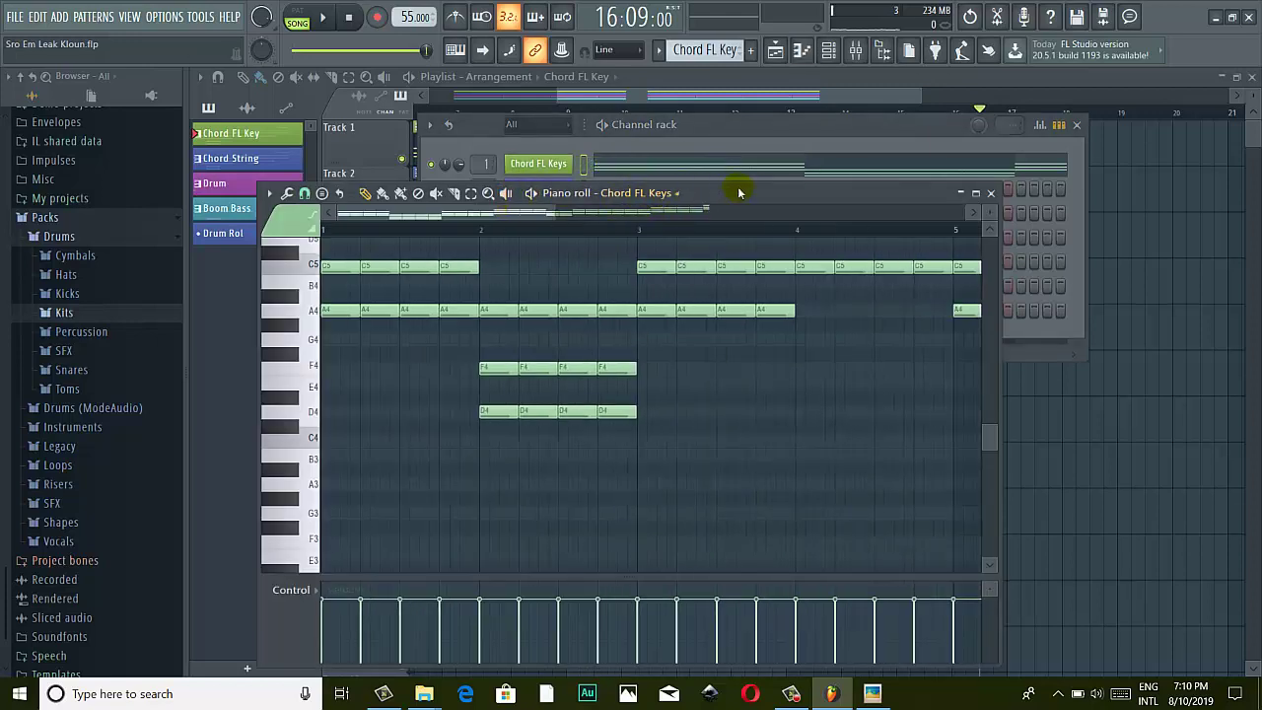
pyautogui.moveTo(739, 192); pyautogui.dragTo(818, 88)
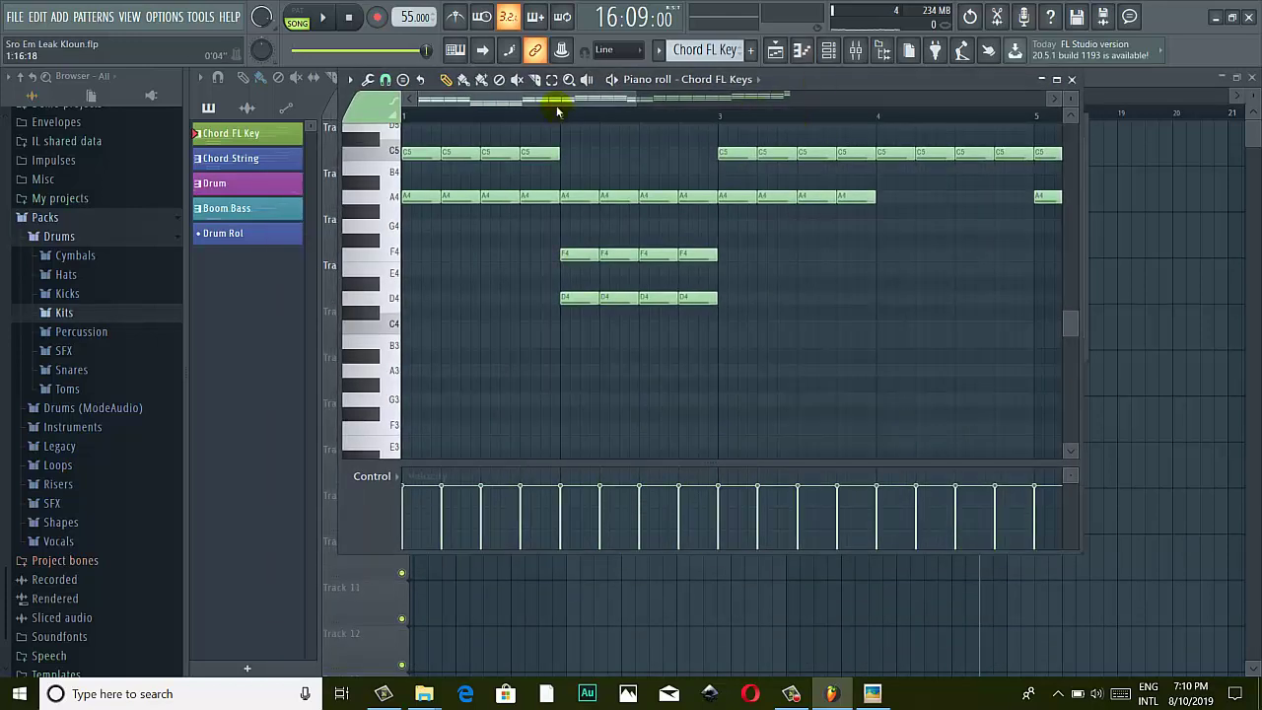
# Delete the four repeated chords of E5, G5 and B5 in bar 7 of the Chord FL Keys part
pyautogui.moveTo(557, 110); pyautogui.dragTo(662, 130)
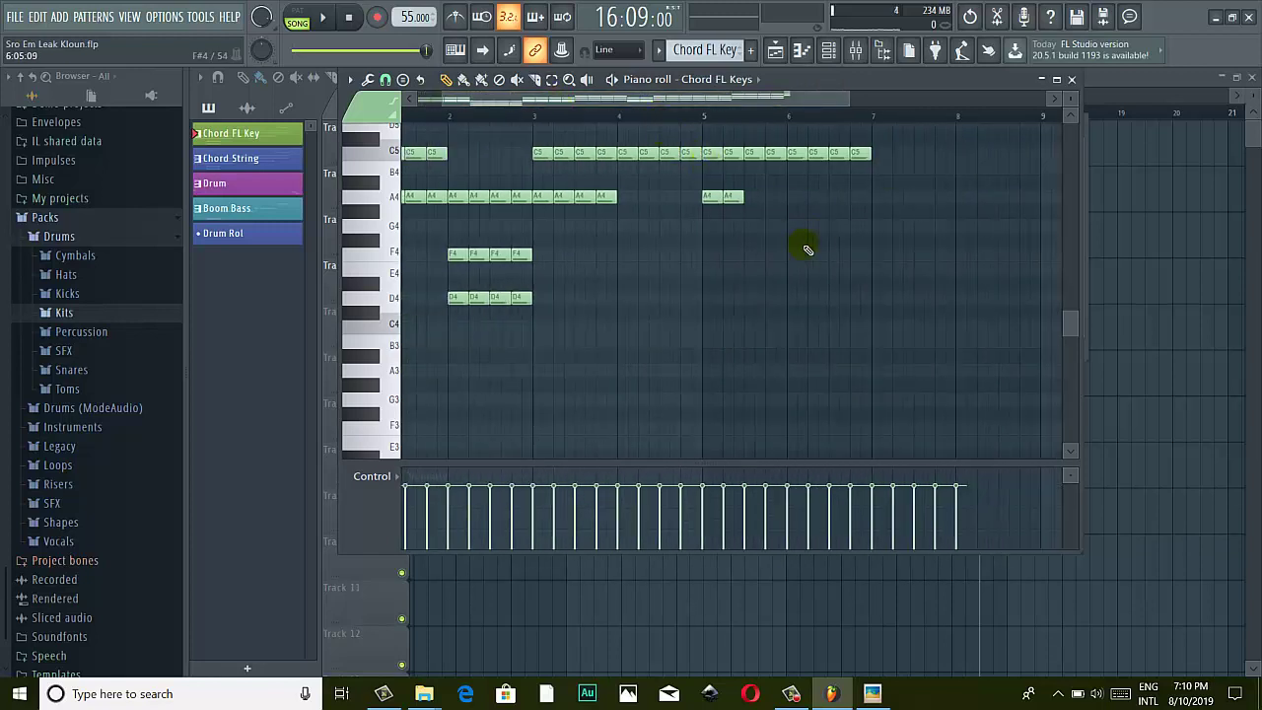
pyautogui.scroll(7, 803, 248)
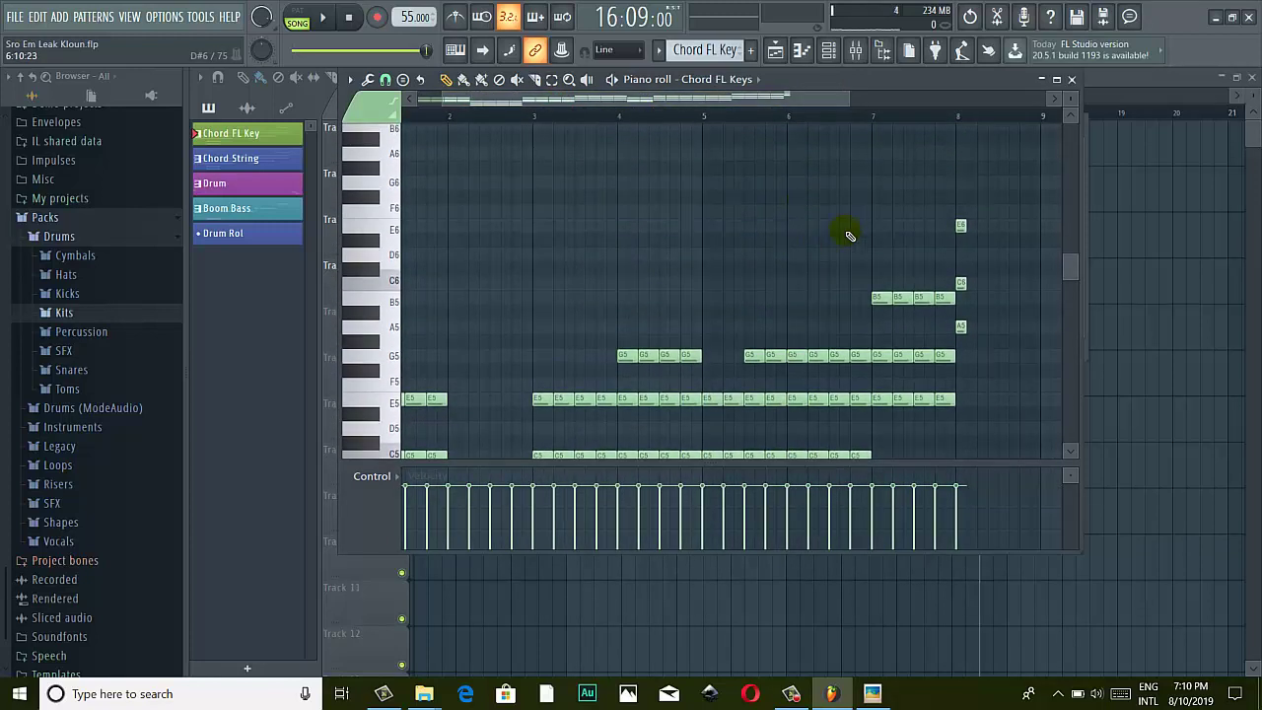
pyautogui.click(959, 227)
pyautogui.scroll(4, 960, 226)
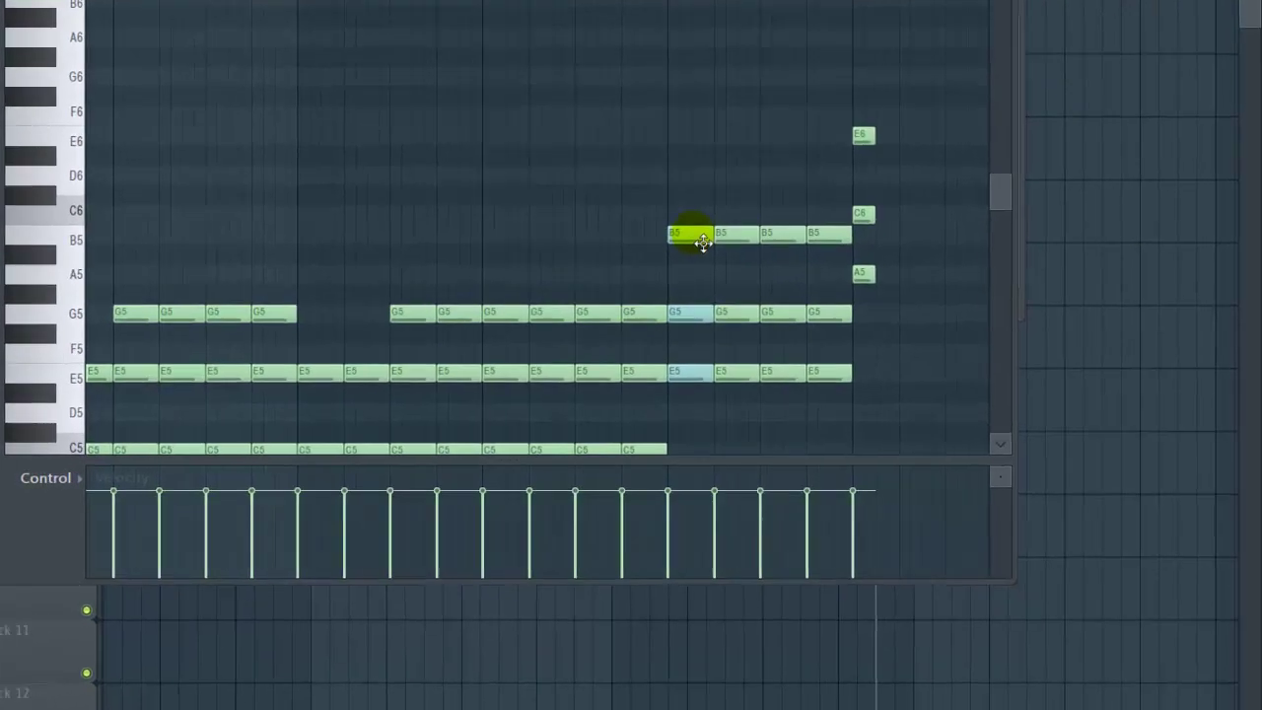
pyautogui.rightClick(845, 296)
pyautogui.rightClick(866, 300)
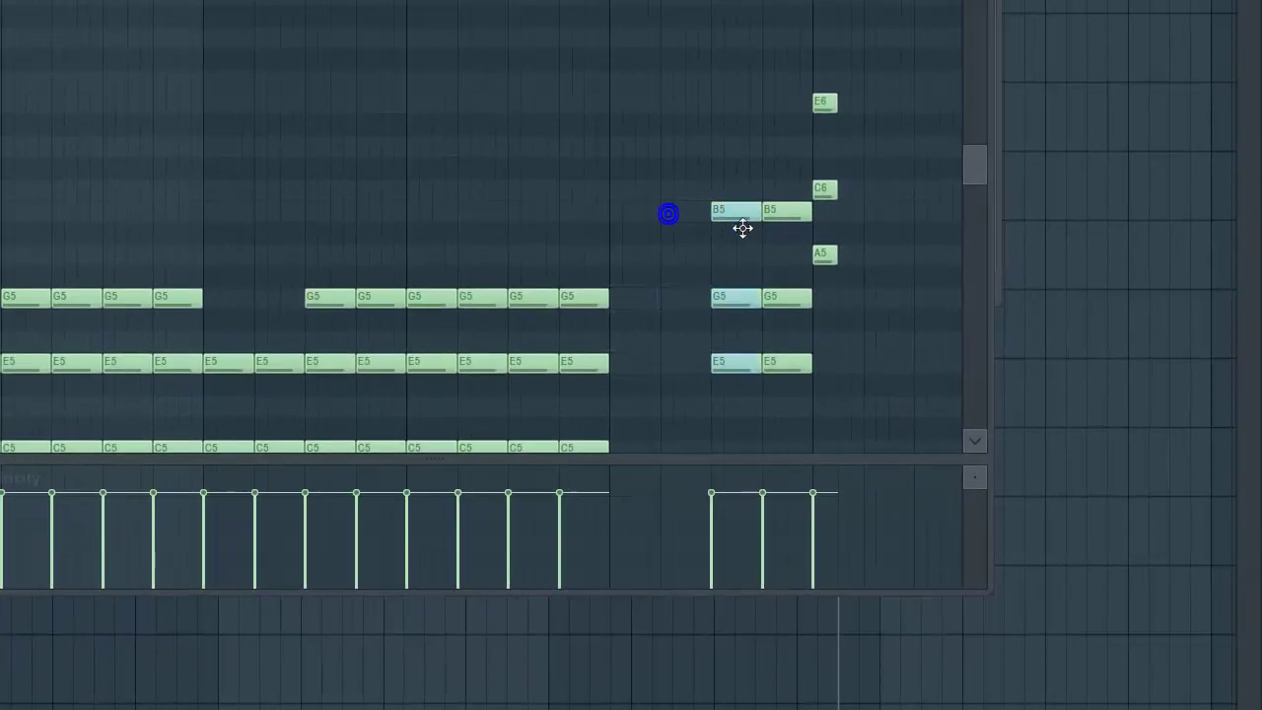
pyautogui.rightClick(727, 214)
pyautogui.rightClick(779, 216)
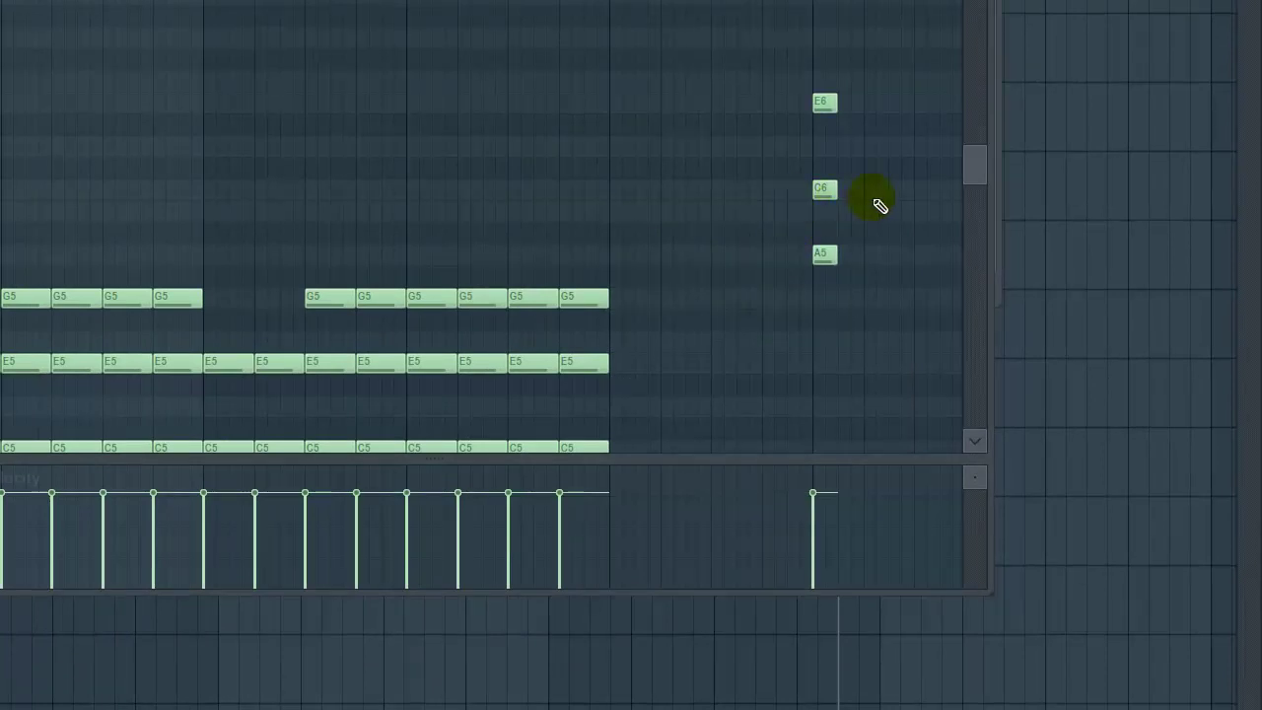
# Move the final A5, C6 and E6 chord to the start of bar 7, lengthen it to one beat, and repeat it to fill the bar
pyautogui.moveTo(837, 112); pyautogui.dragTo(650, 111)
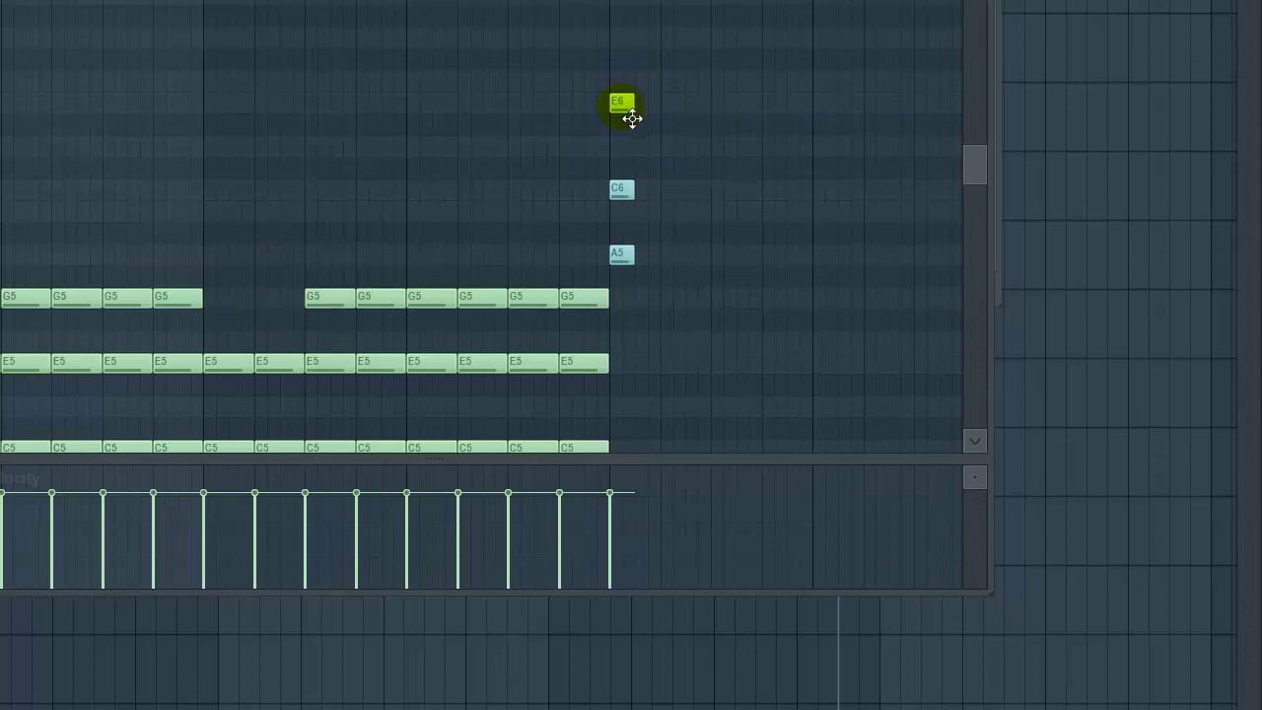
pyautogui.moveTo(632, 119); pyautogui.dragTo(769, 118)
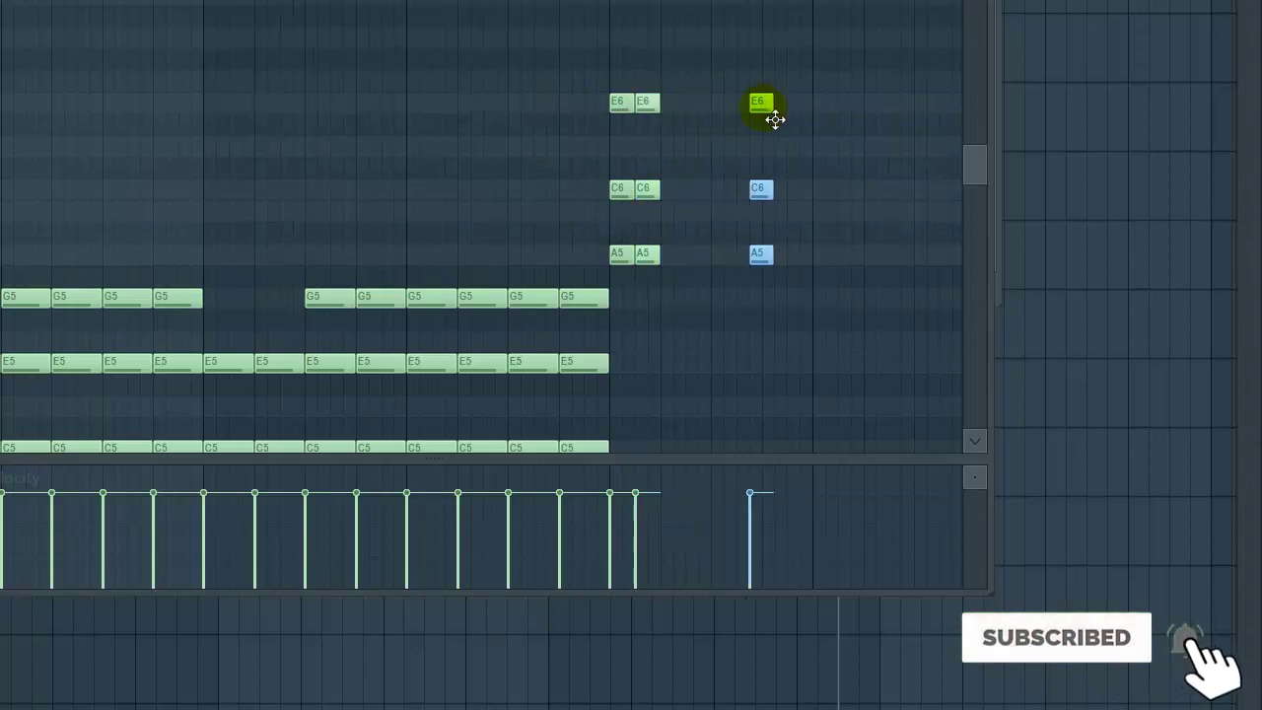
pyautogui.click(679, 120)
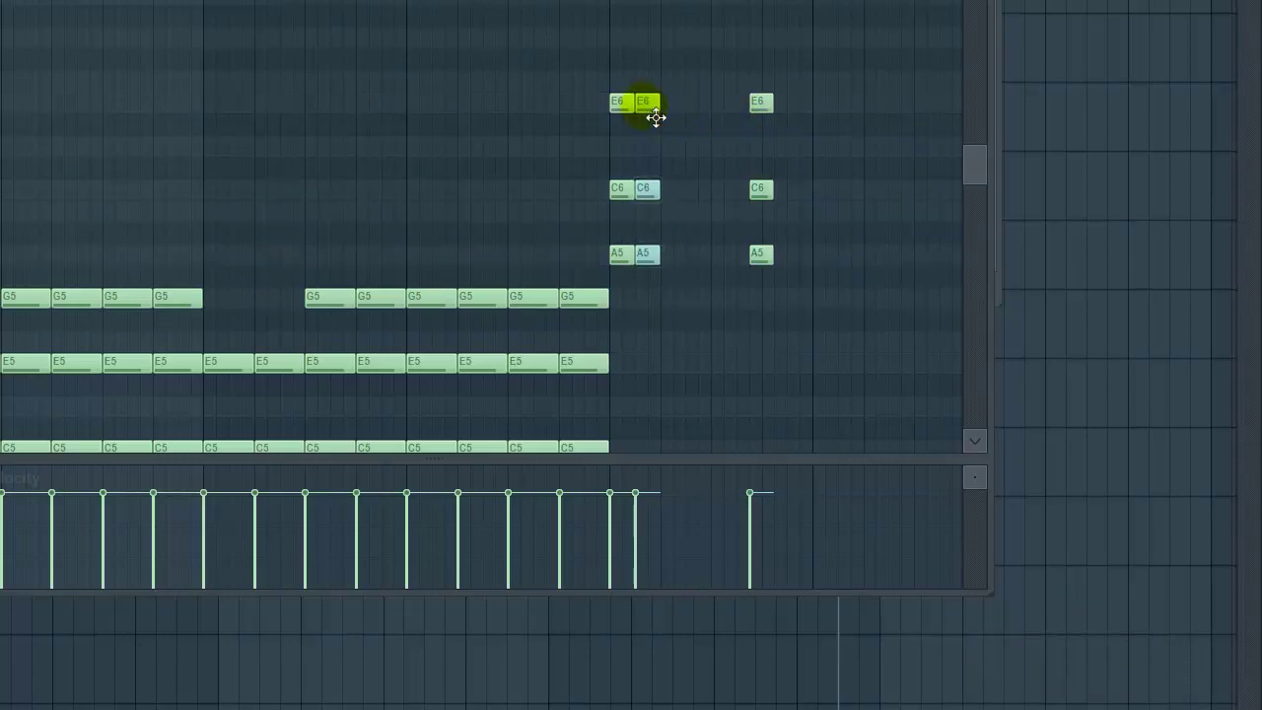
pyautogui.rightClick(652, 111)
pyautogui.moveTo(642, 111); pyautogui.dragTo(668, 110)
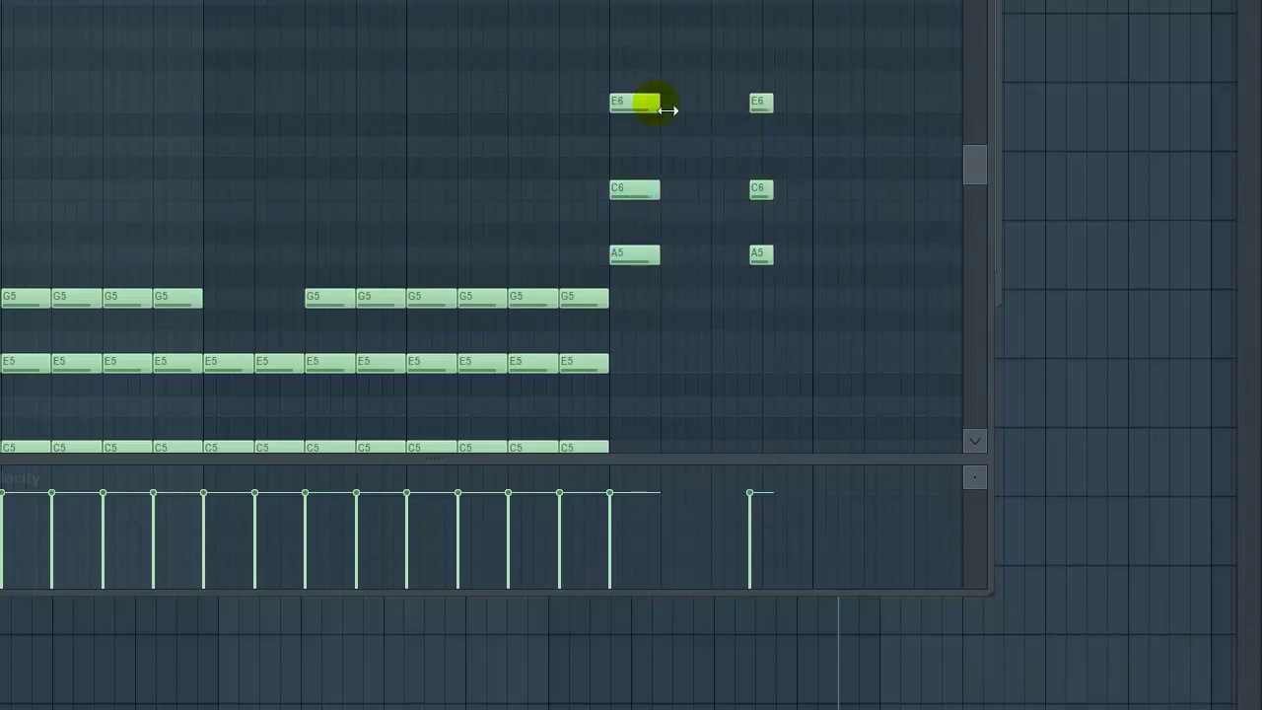
pyautogui.moveTo(783, 114)
pyautogui.mouseDown()
pyautogui.moveTo(798, 115)
pyautogui.moveTo(798, 101)
pyautogui.moveTo(688, 111)
pyautogui.moveTo(791, 119)
pyautogui.mouseUp()
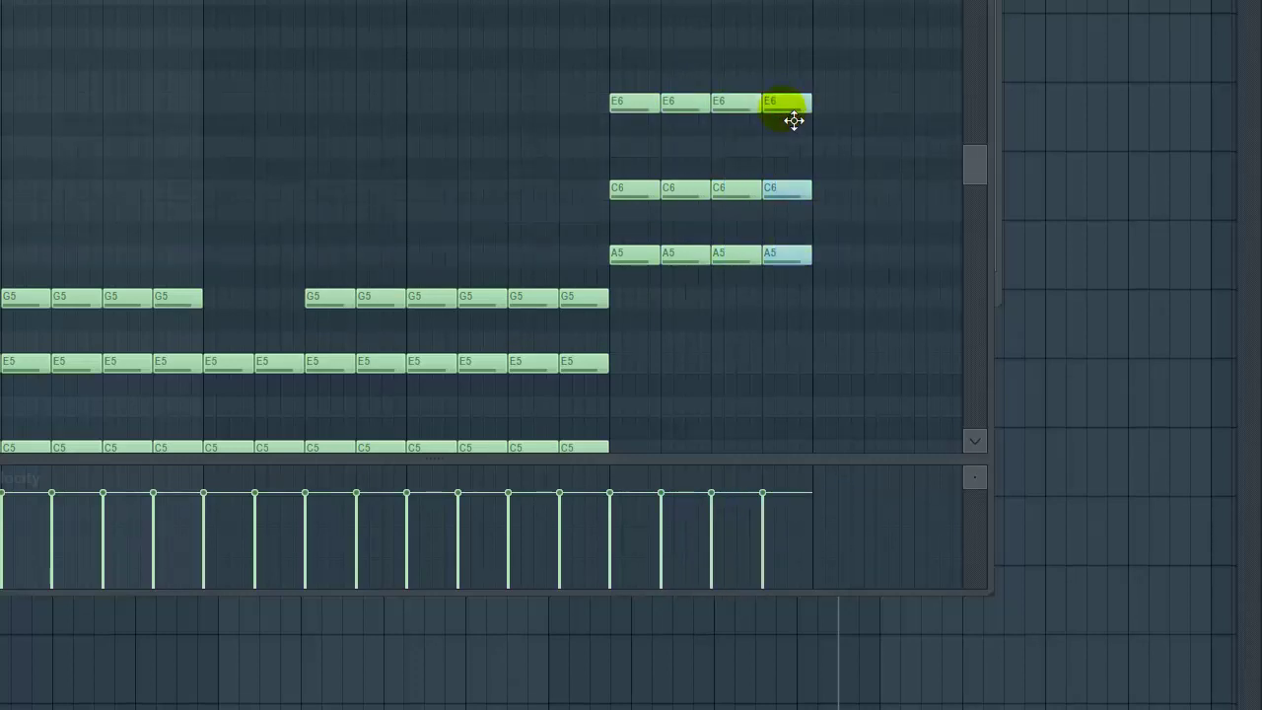
pyautogui.moveTo(616, 94); pyautogui.dragTo(647, 255)
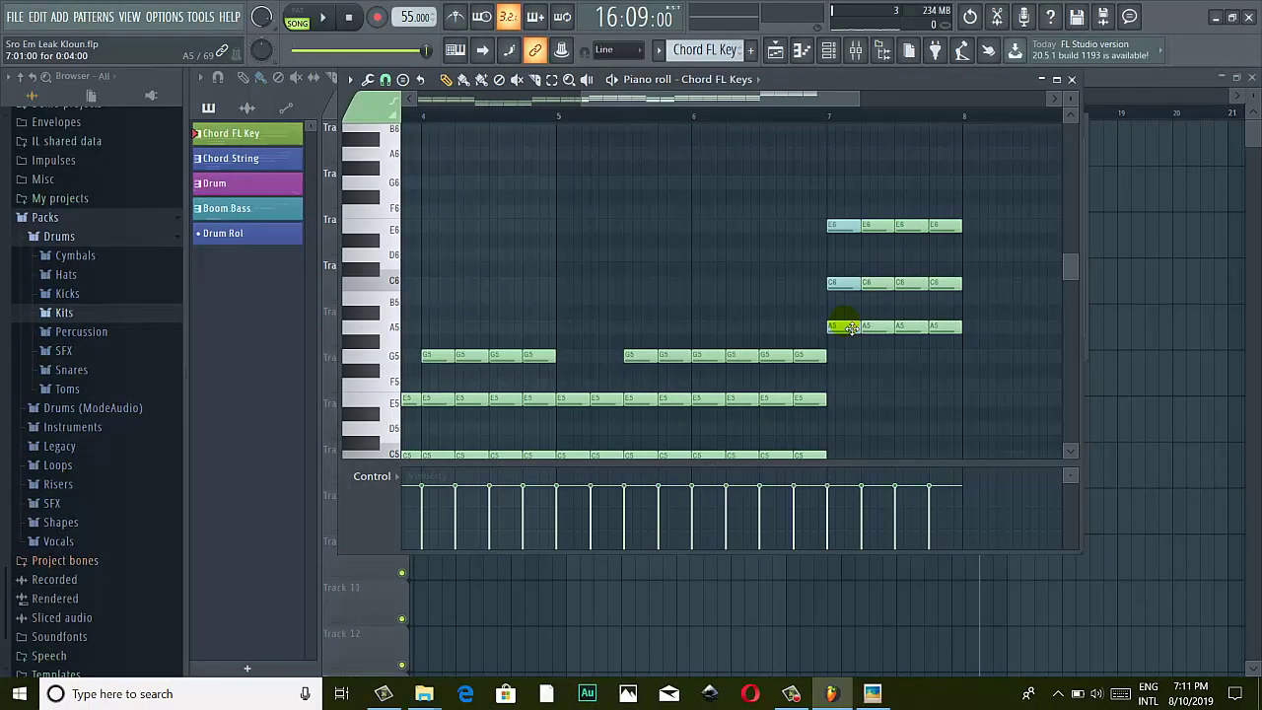
pyautogui.click(850, 328)
# Check the chord sheet picture, then return to FL Studio and change the last two chords of bar 6 to F5, A5 and C6
pyautogui.click(875, 694)
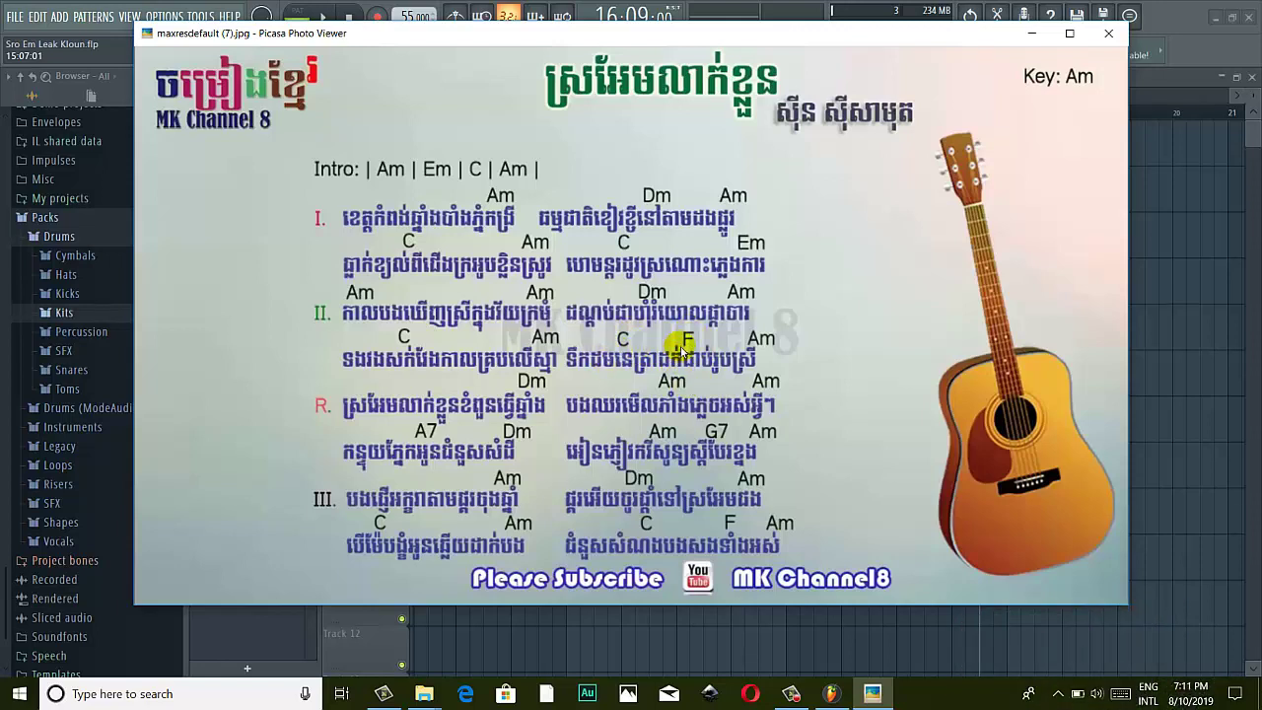
pyautogui.click(831, 693)
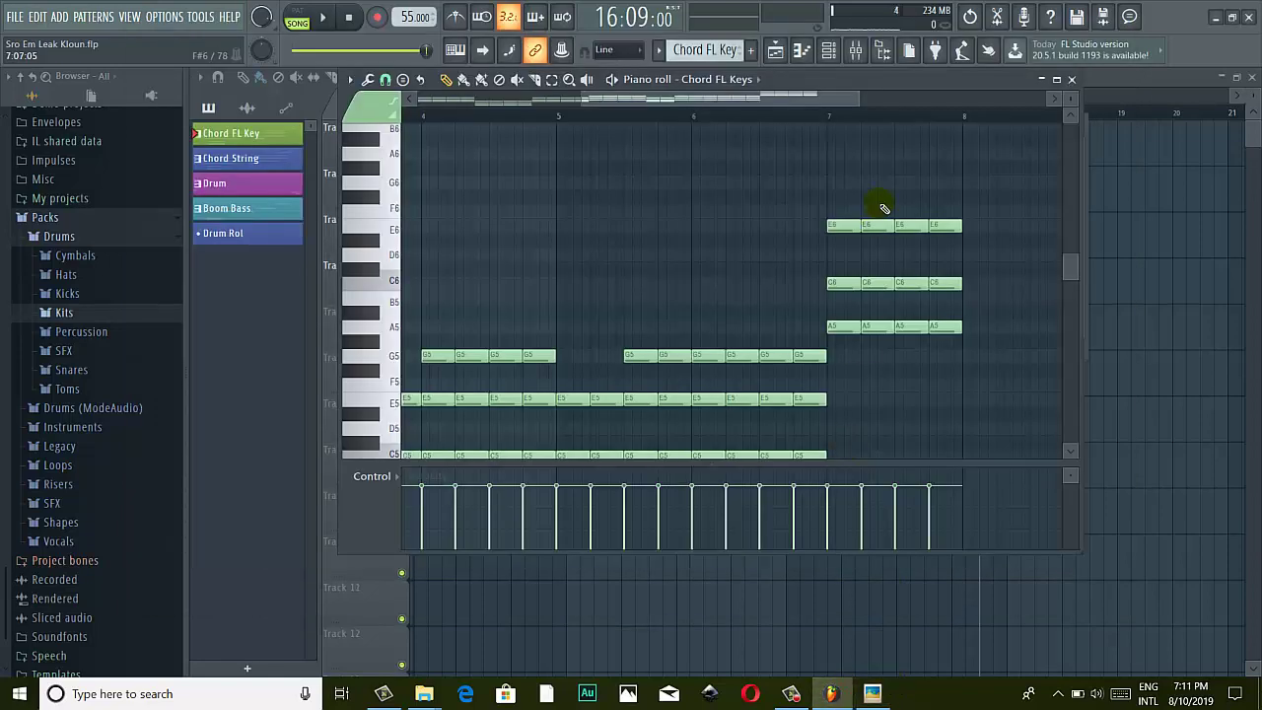
pyautogui.scroll(-4, 698, 259)
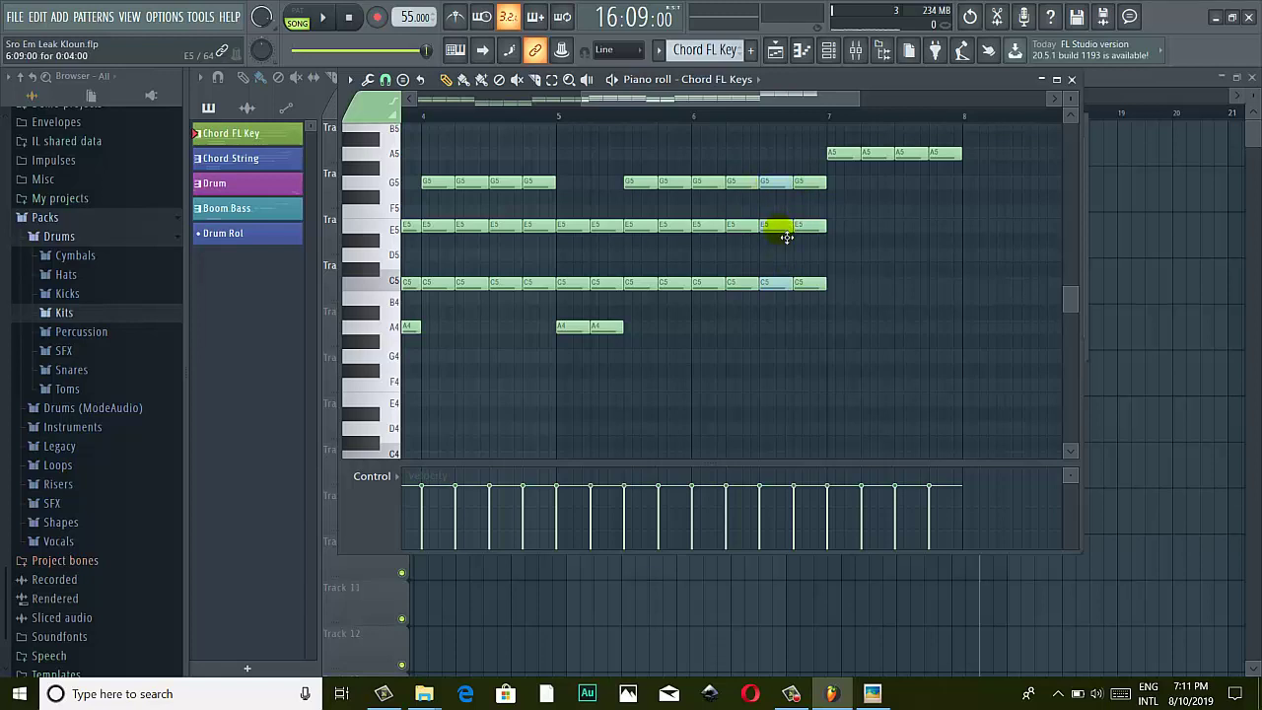
pyautogui.scroll(1, 784, 240)
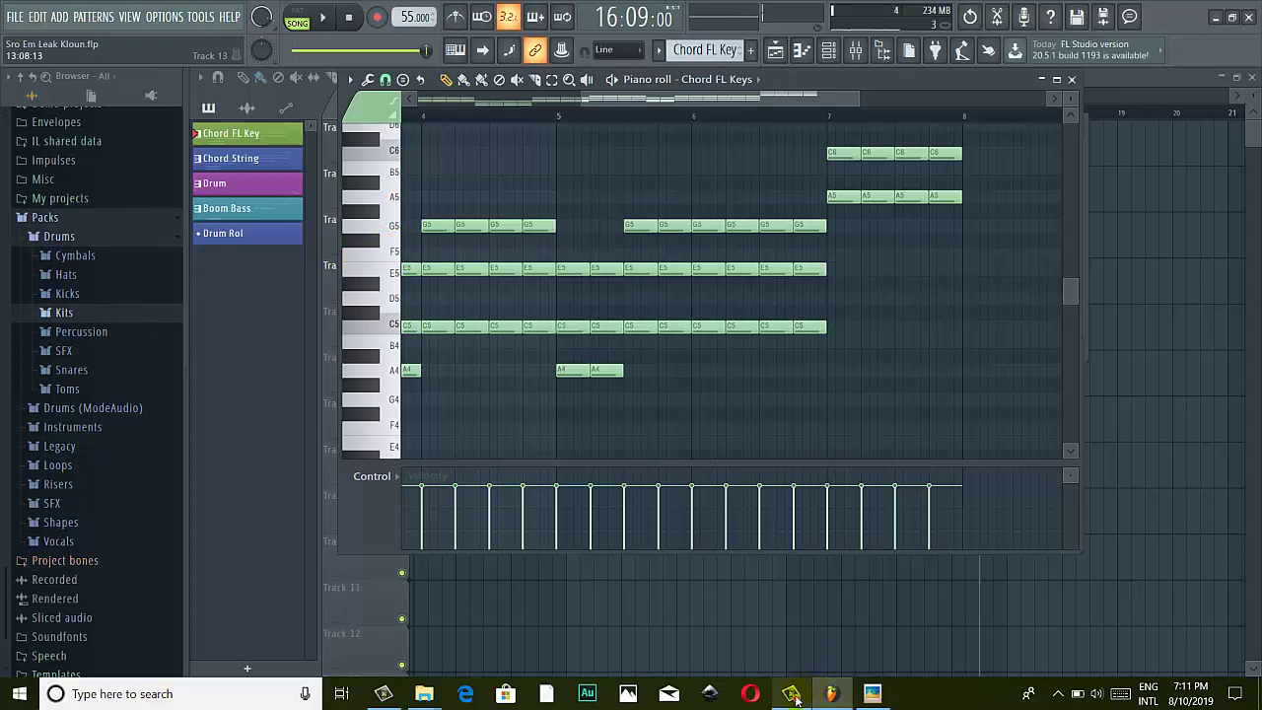
pyautogui.moveTo(794, 698)
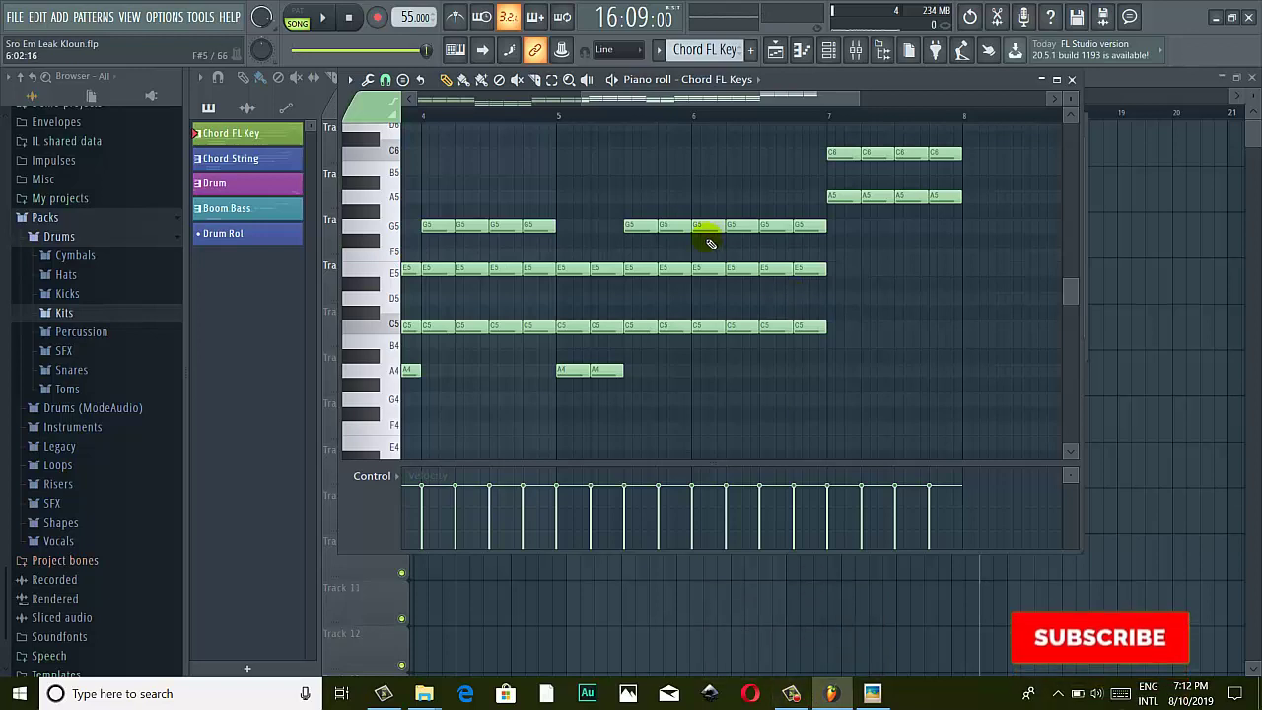
pyautogui.moveTo(769, 229); pyautogui.dragTo(781, 160)
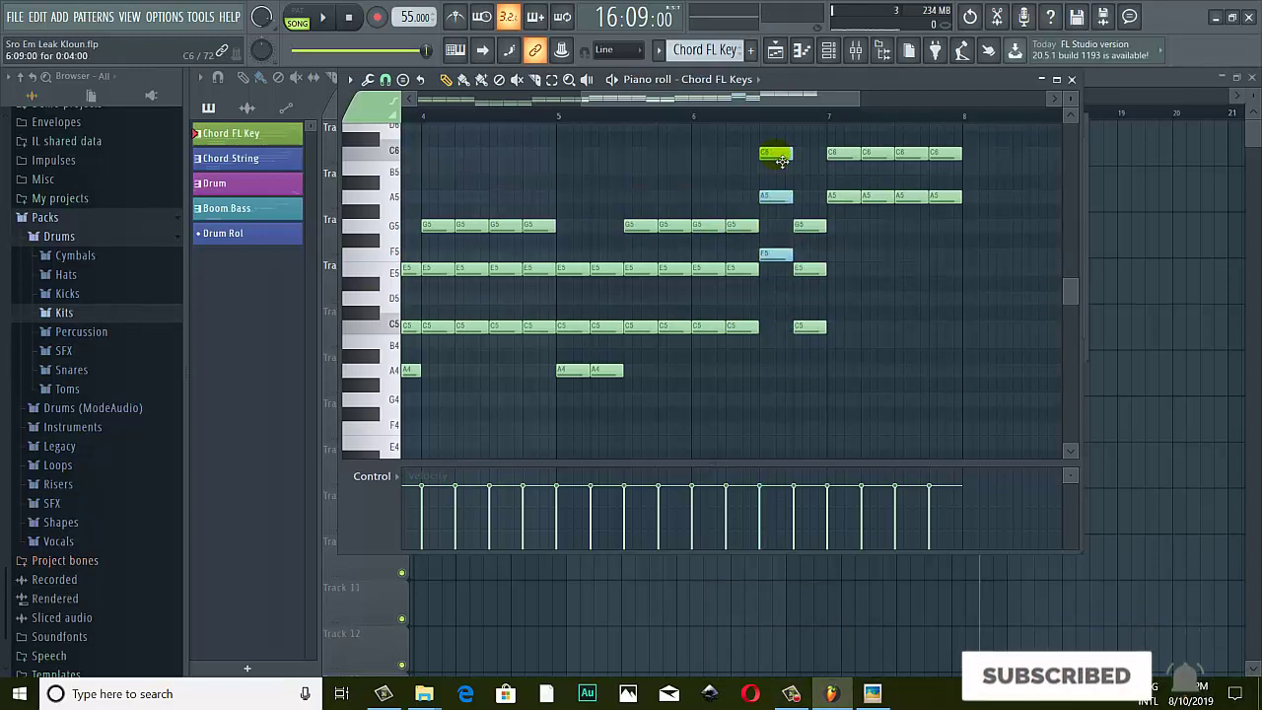
pyautogui.scroll(2, 798, 237)
pyautogui.moveTo(816, 279); pyautogui.dragTo(810, 201)
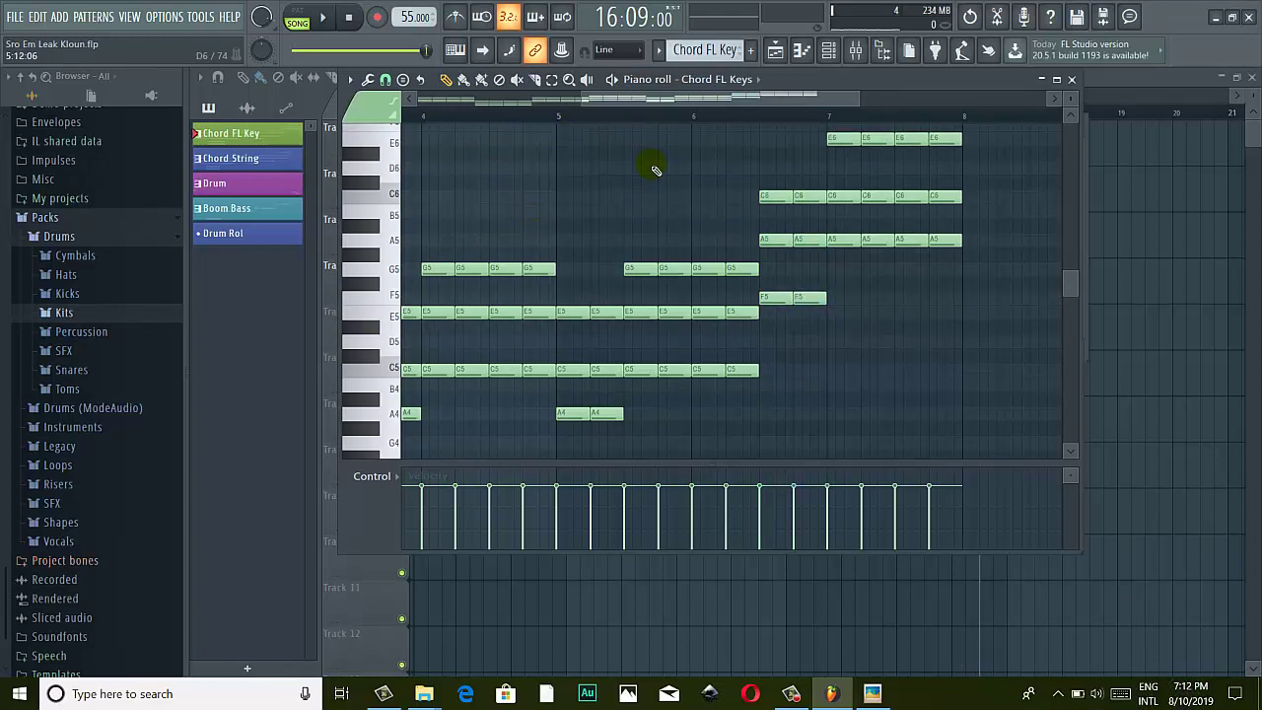
# Recheck the chord sheet picture, then return to FL Studio and briefly play the Chord FL Key pattern in pattern mode, pausing in bar 2
pyautogui.moveTo(604, 113); pyautogui.dragTo(584, 121)
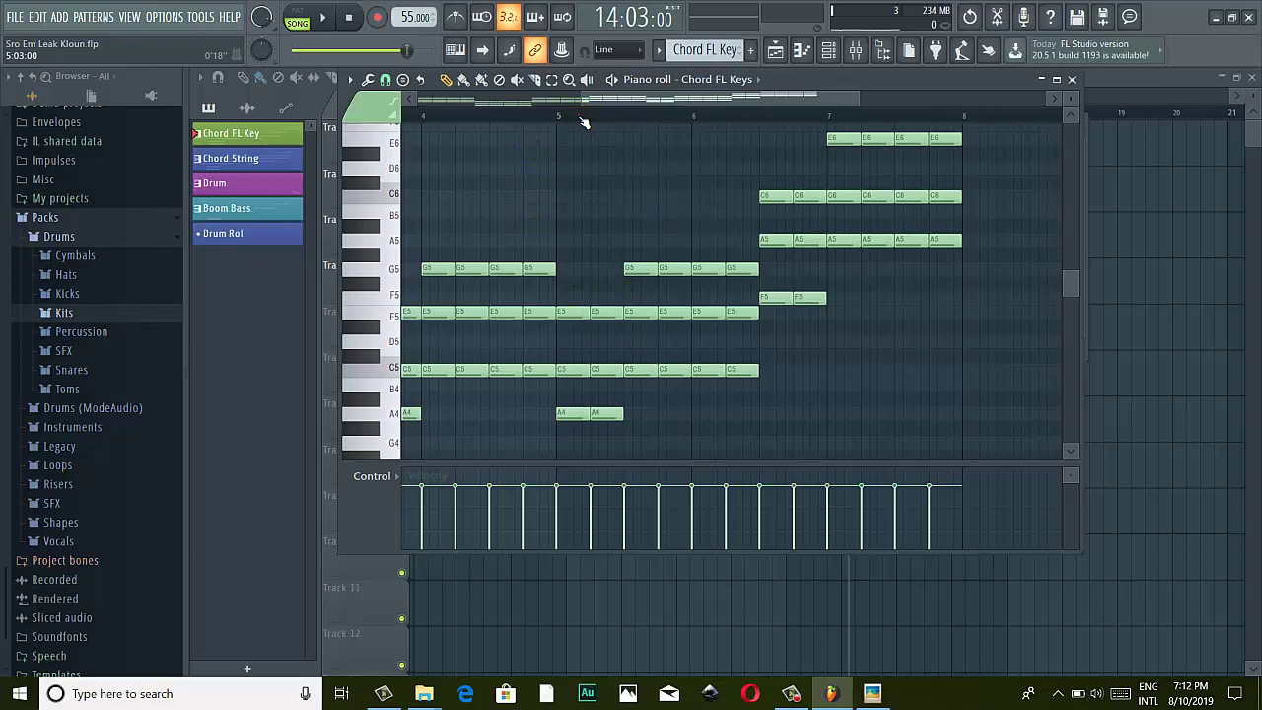
pyautogui.click(871, 693)
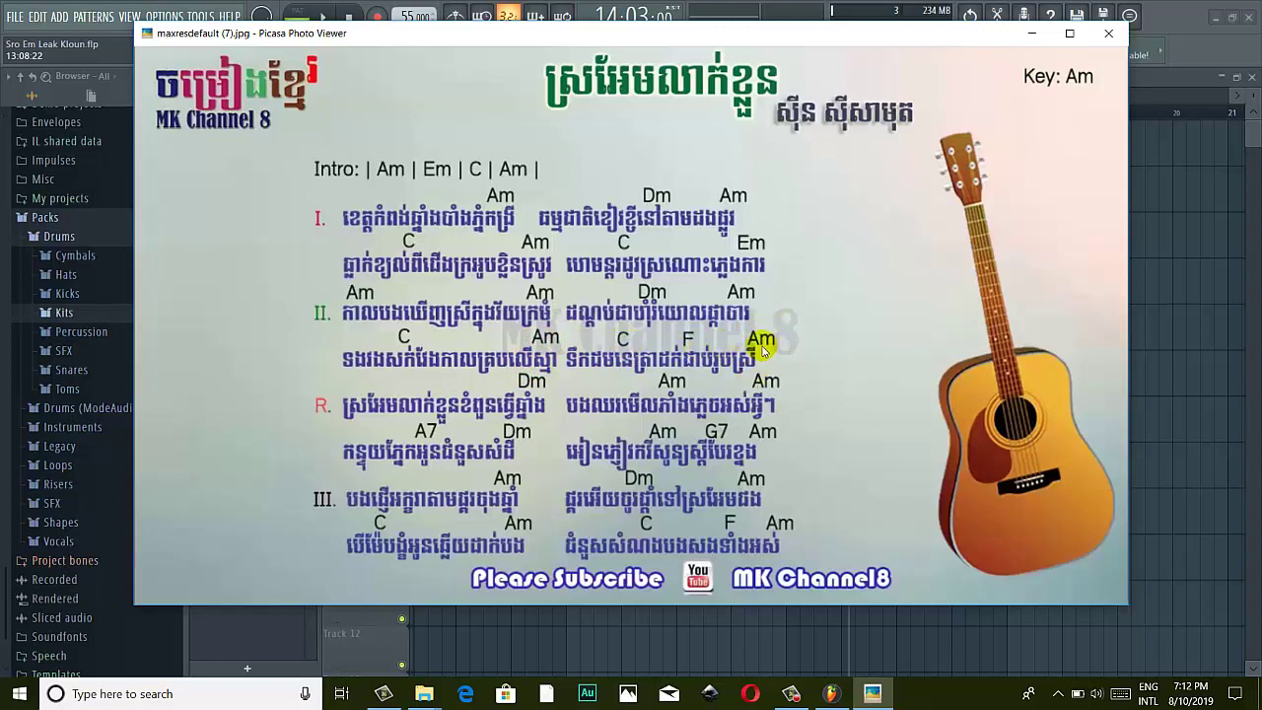
pyautogui.click(831, 693)
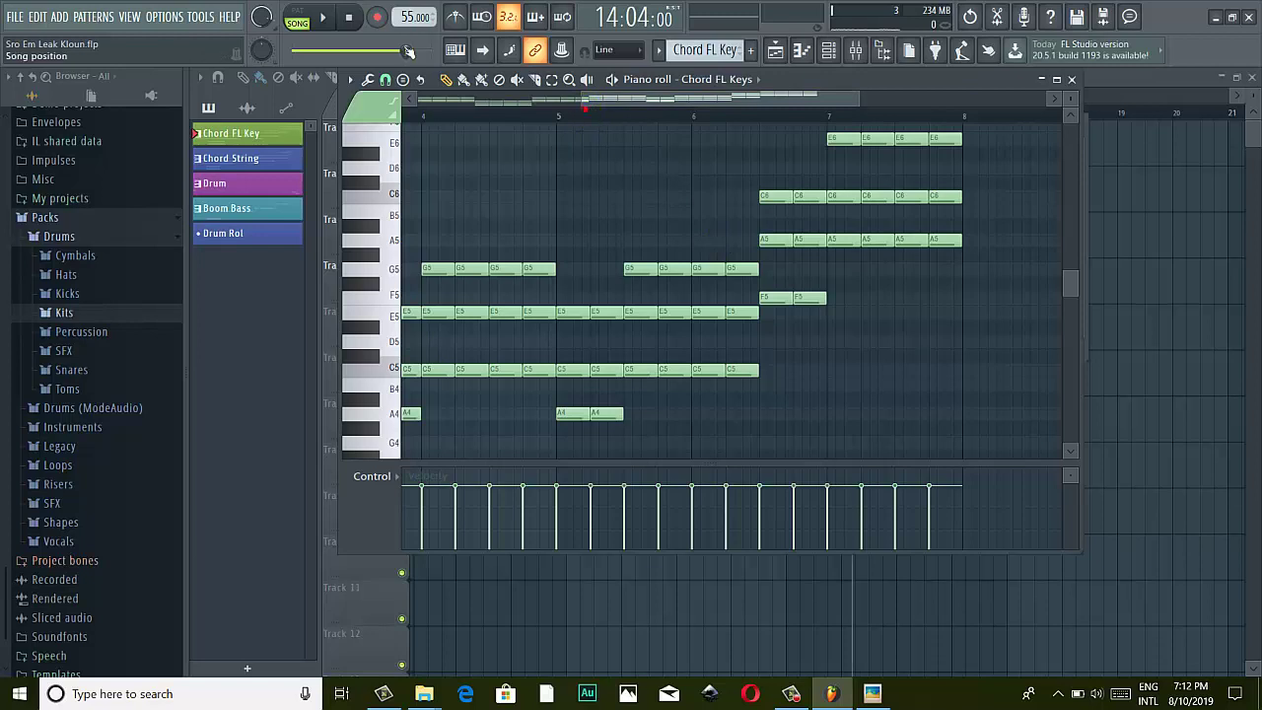
pyautogui.press('space')
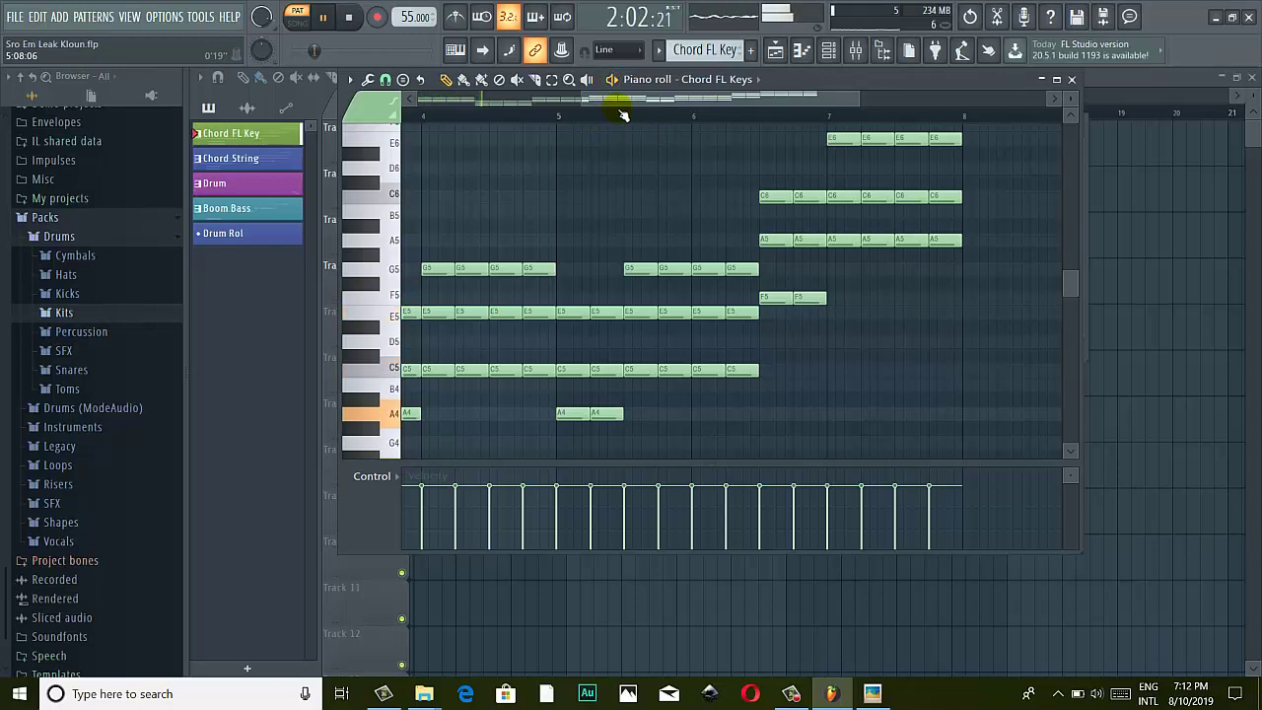
pyautogui.scroll(-3, 623, 116)
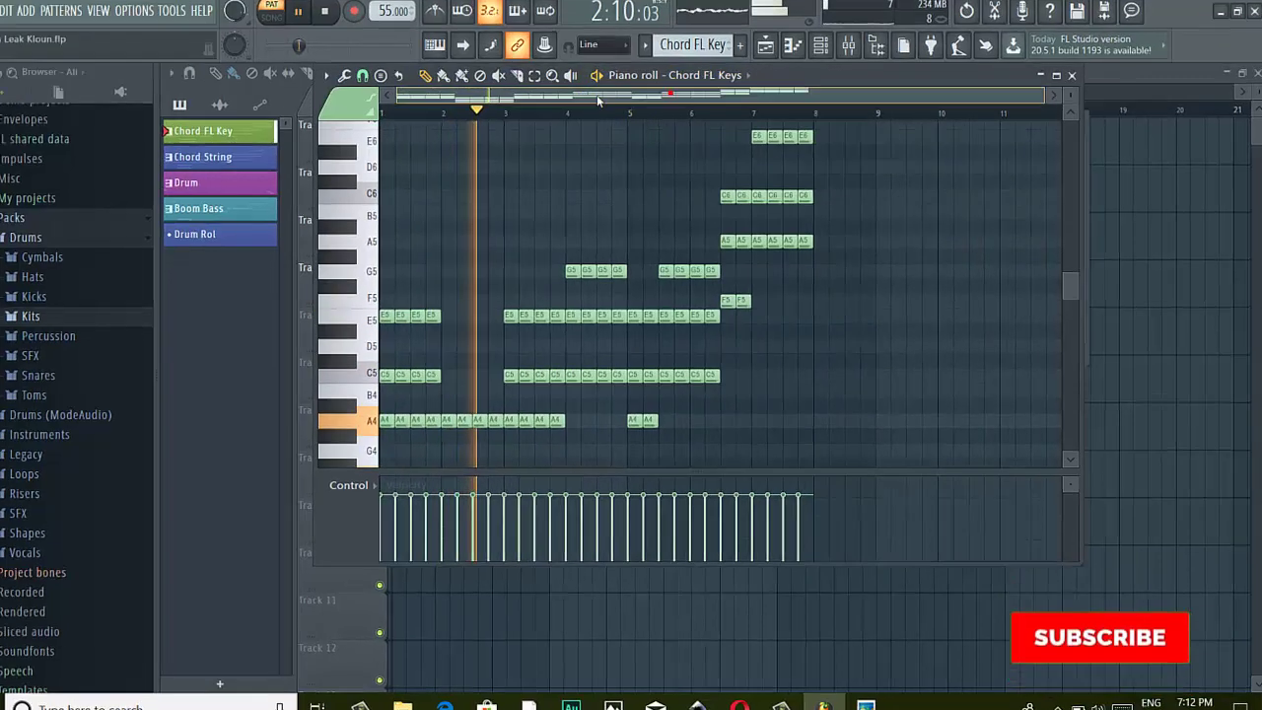
pyautogui.press('space')
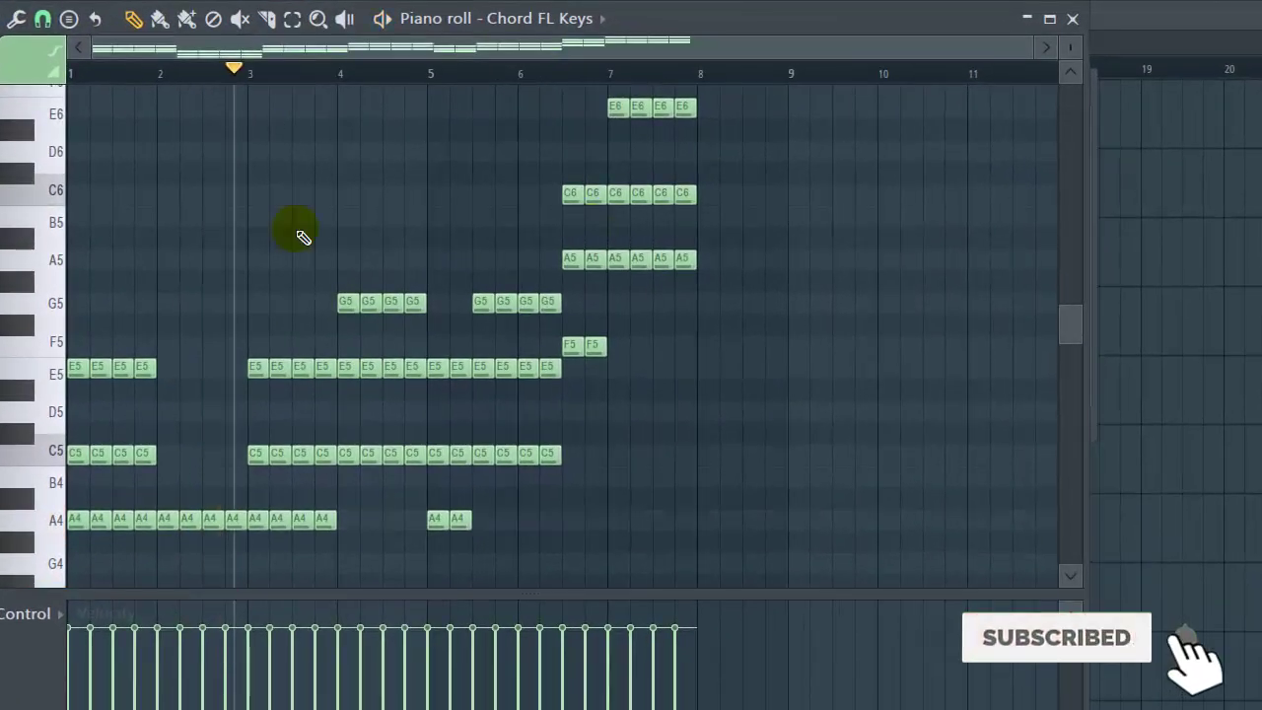
# Play the Chord FL Key pattern from bar 1 to hear the revised chords, and pause it in bar 7
pyautogui.moveTo(236, 67)
pyautogui.mouseDown()
pyautogui.moveTo(109, 83)
pyautogui.moveTo(71, 71)
pyautogui.mouseUp()
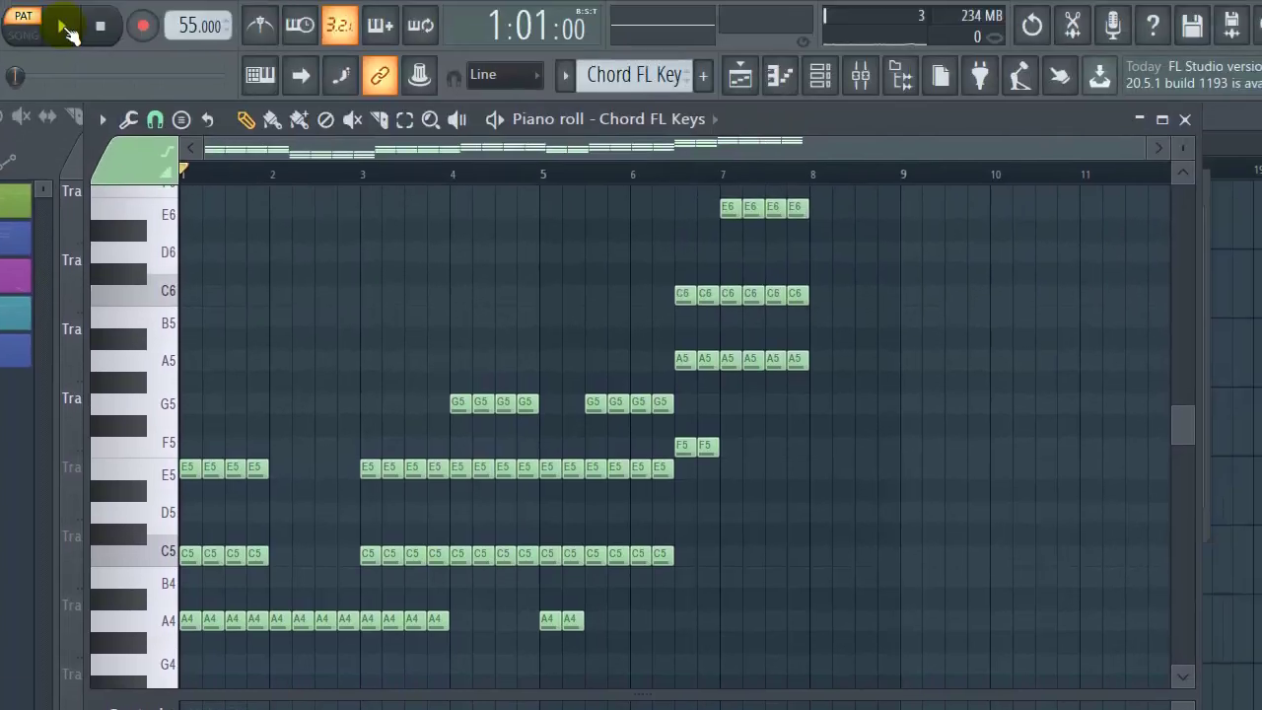
pyautogui.click(63, 27)
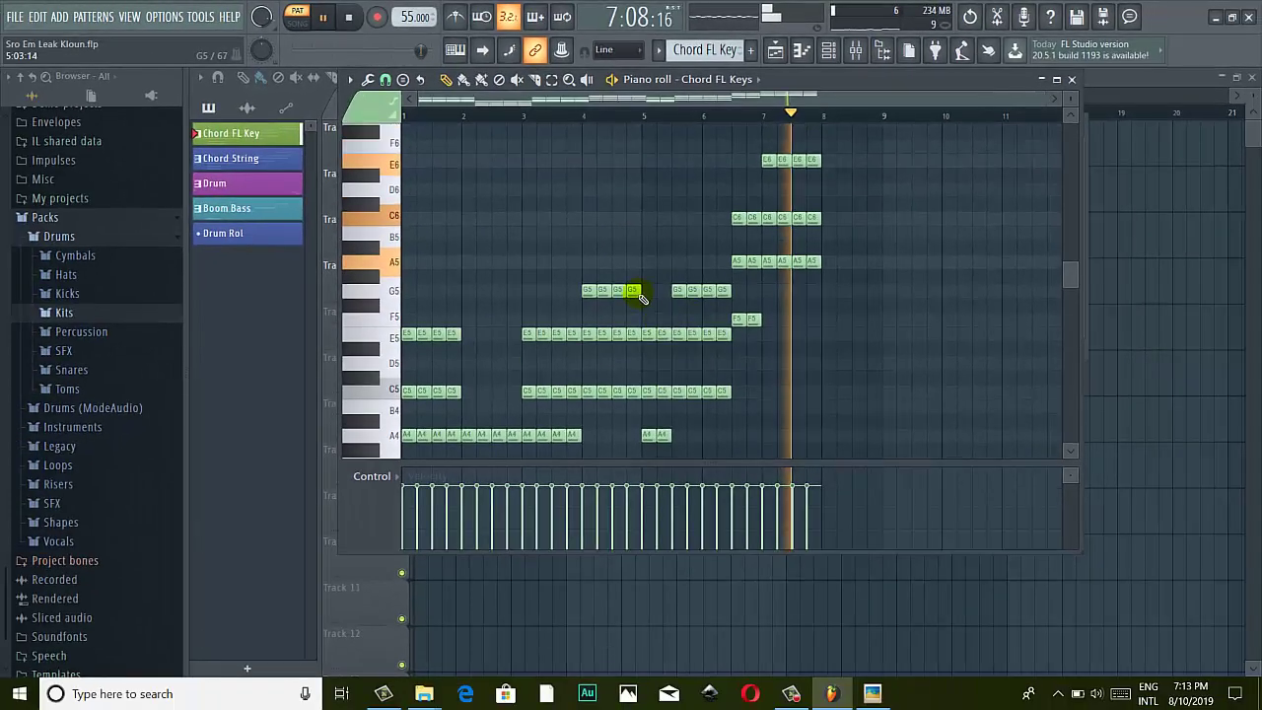
pyautogui.scroll(2, 591, 247)
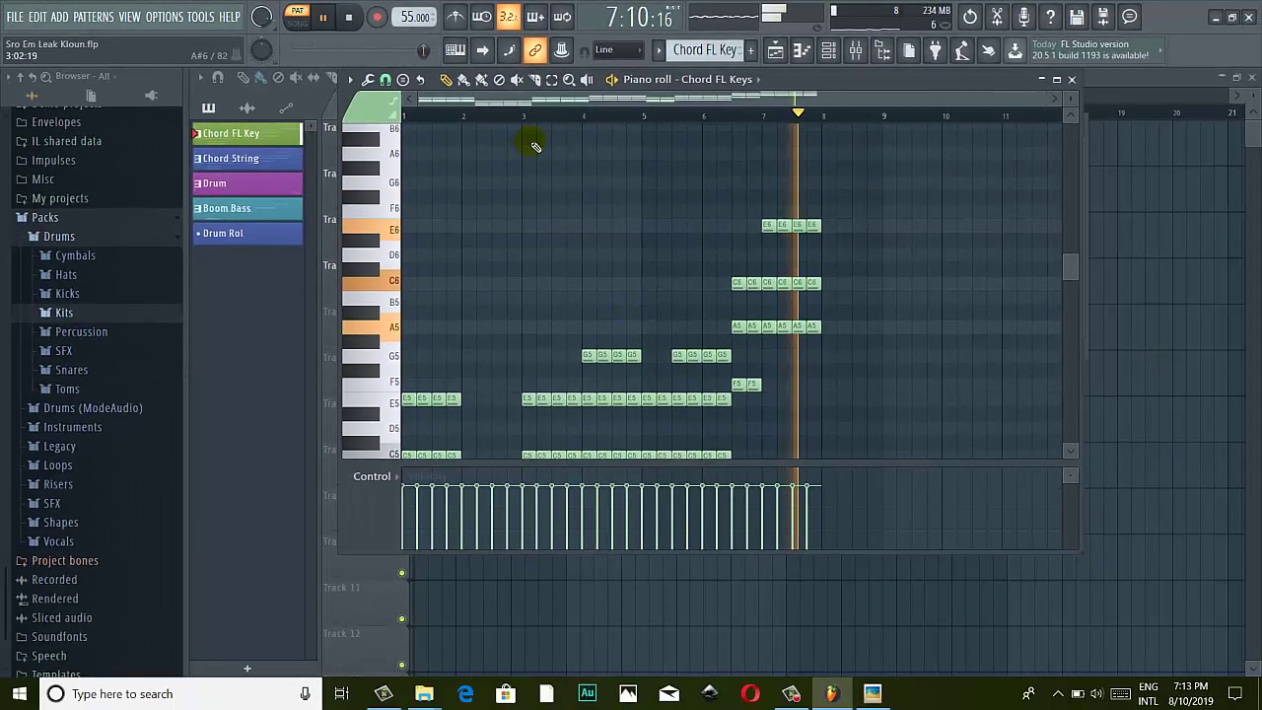
pyautogui.click(323, 17)
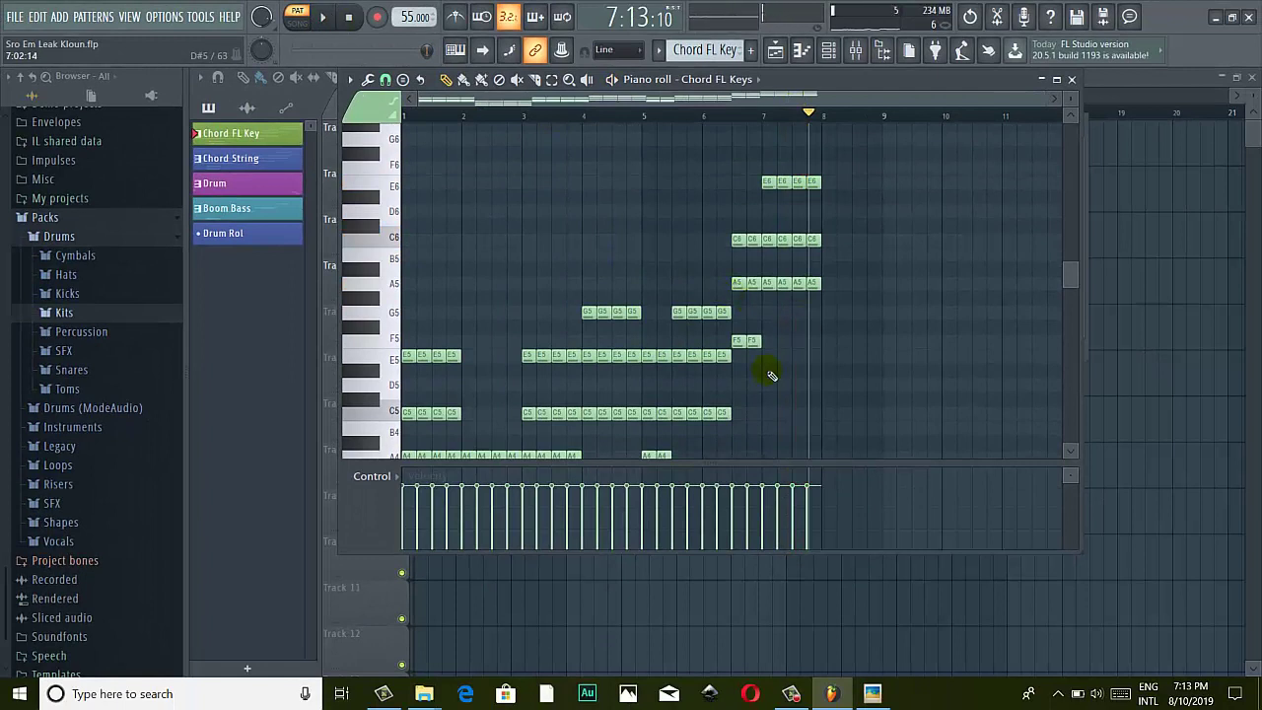
pyautogui.scroll(-4, 759, 374)
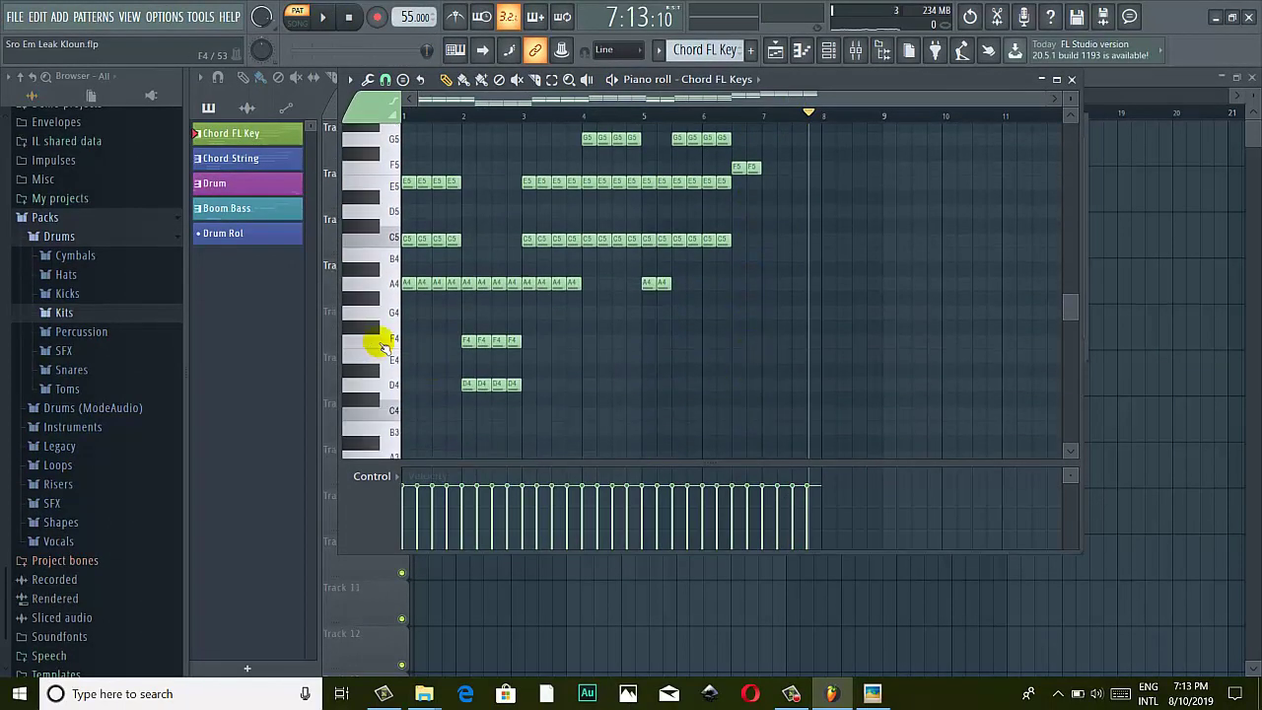
# Replace the last two F5, A5 and C6 chords of bar 6 with F4, A4 and C5 chords
pyautogui.scroll(3, 759, 243)
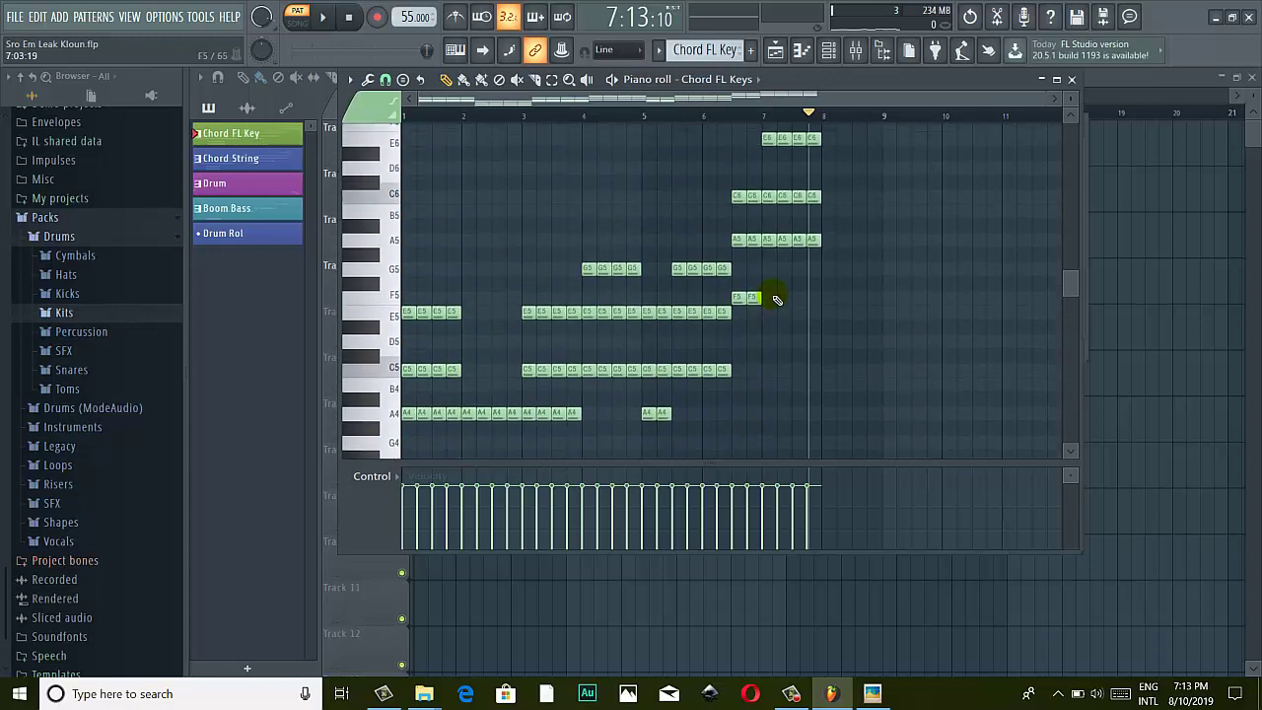
pyautogui.scroll(-2, 740, 315)
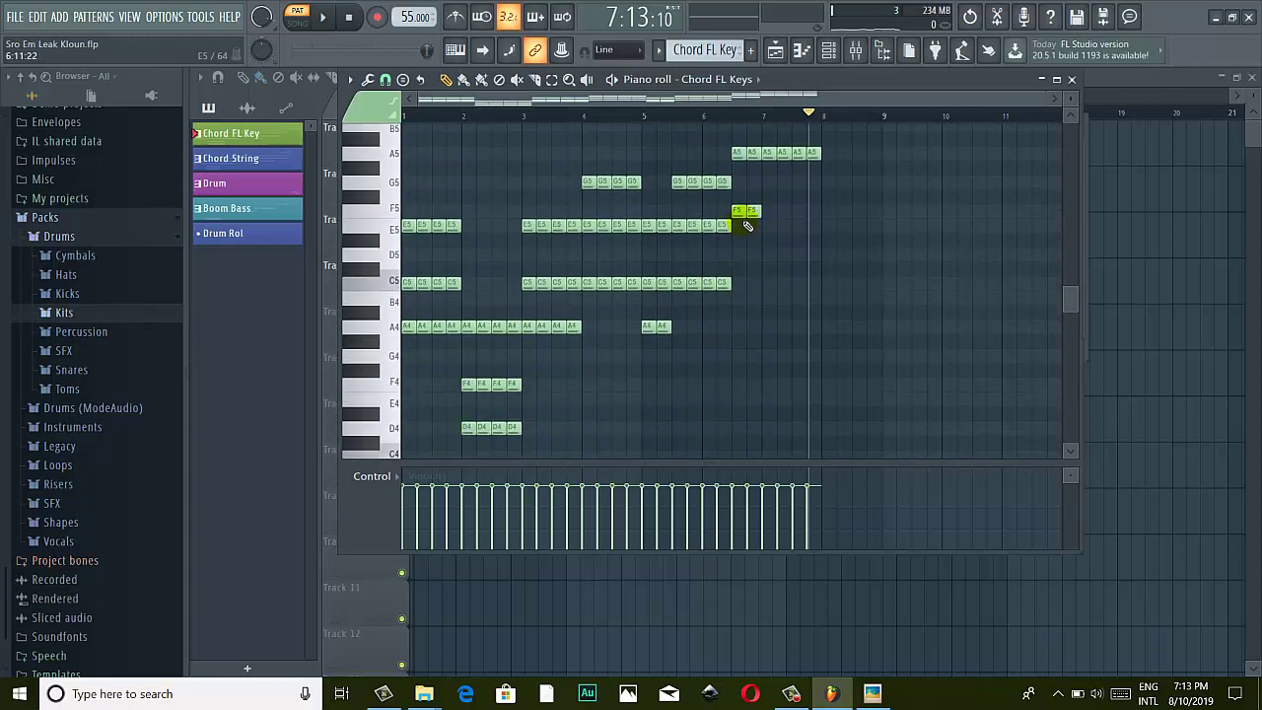
pyautogui.click(739, 283)
pyautogui.click(739, 327)
pyautogui.click(740, 383)
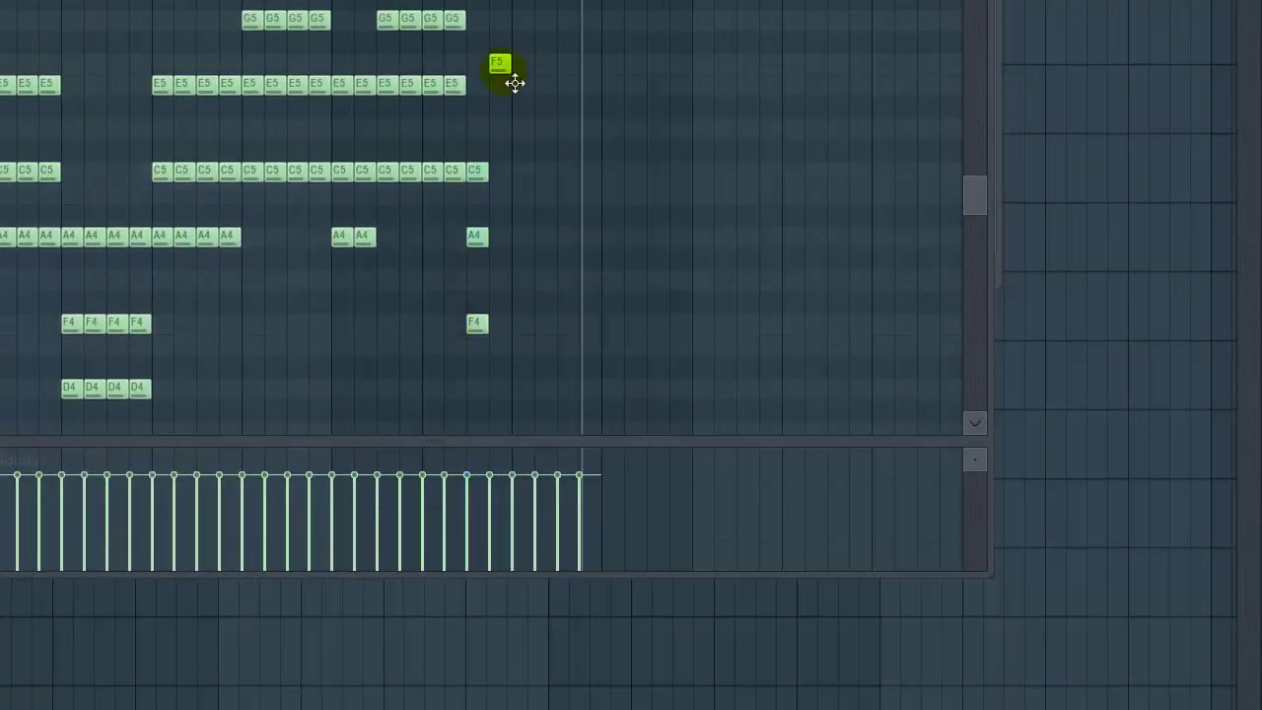
pyautogui.moveTo(514, 83); pyautogui.dragTo(511, 342)
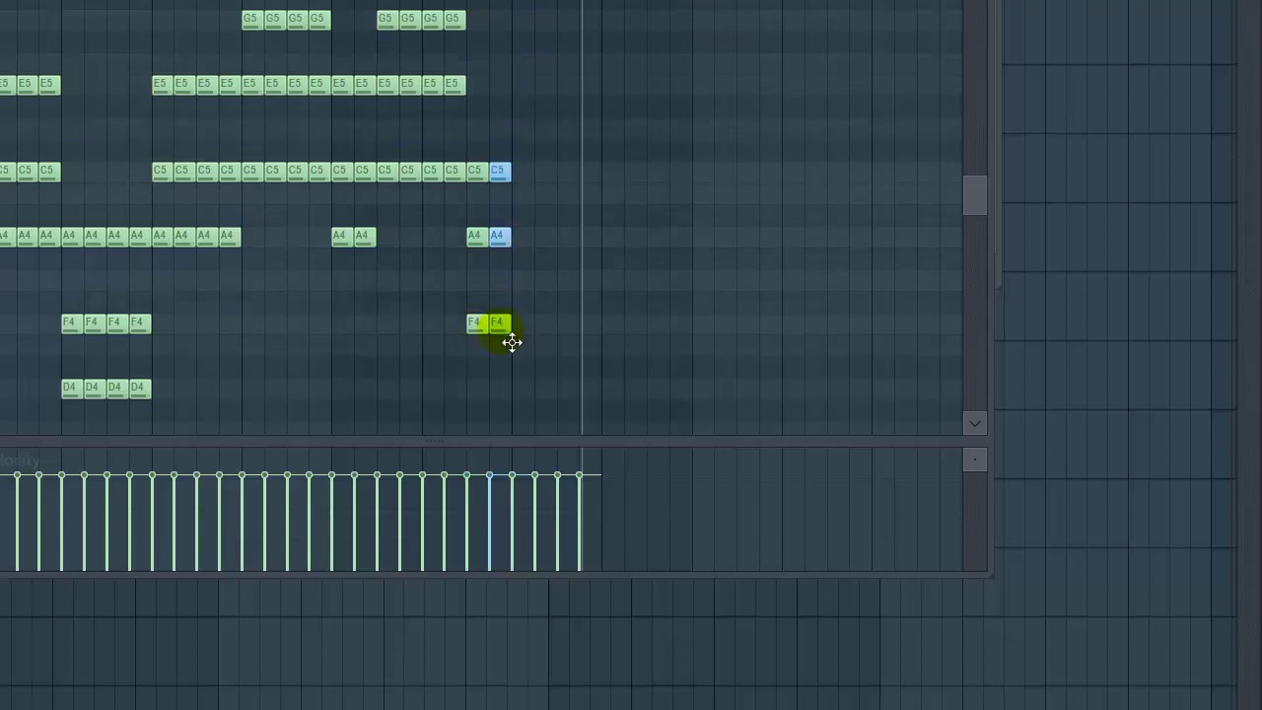
pyautogui.click(450, 225)
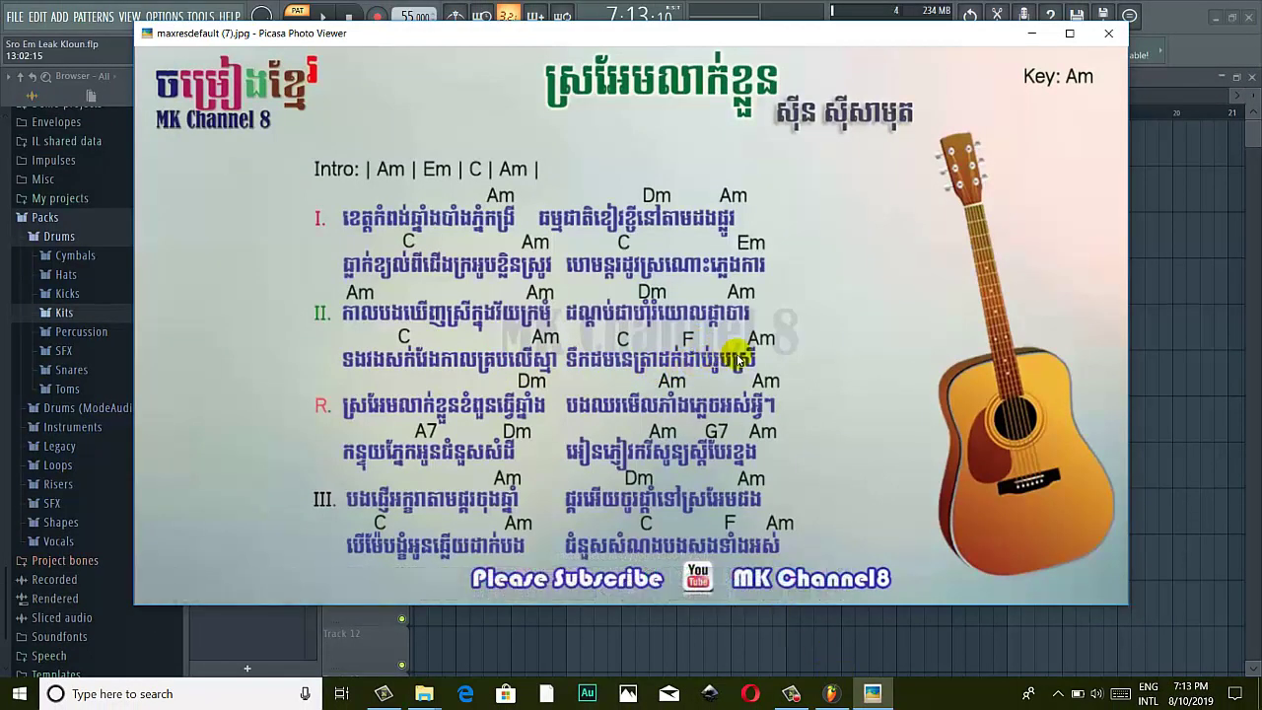
# Compare the chord sheet picture with the Chord FL Key notes and return to FL Studio
pyautogui.click(873, 694)
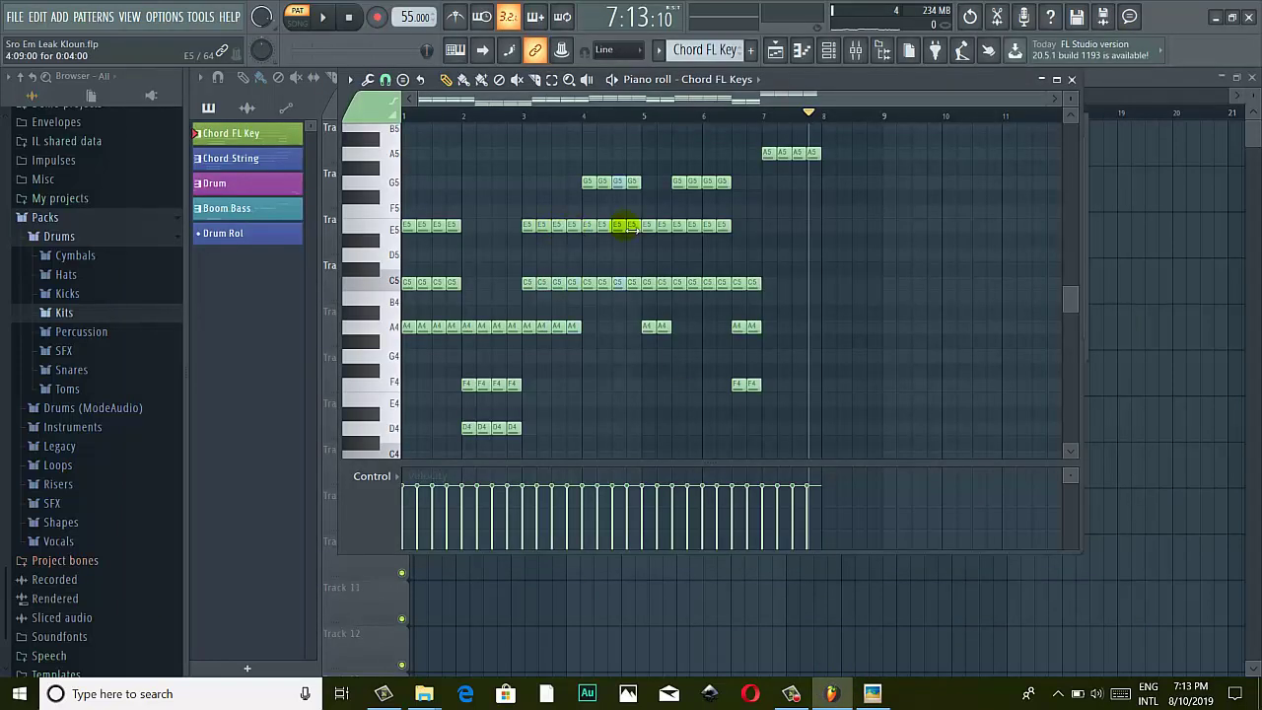
pyautogui.click(784, 694)
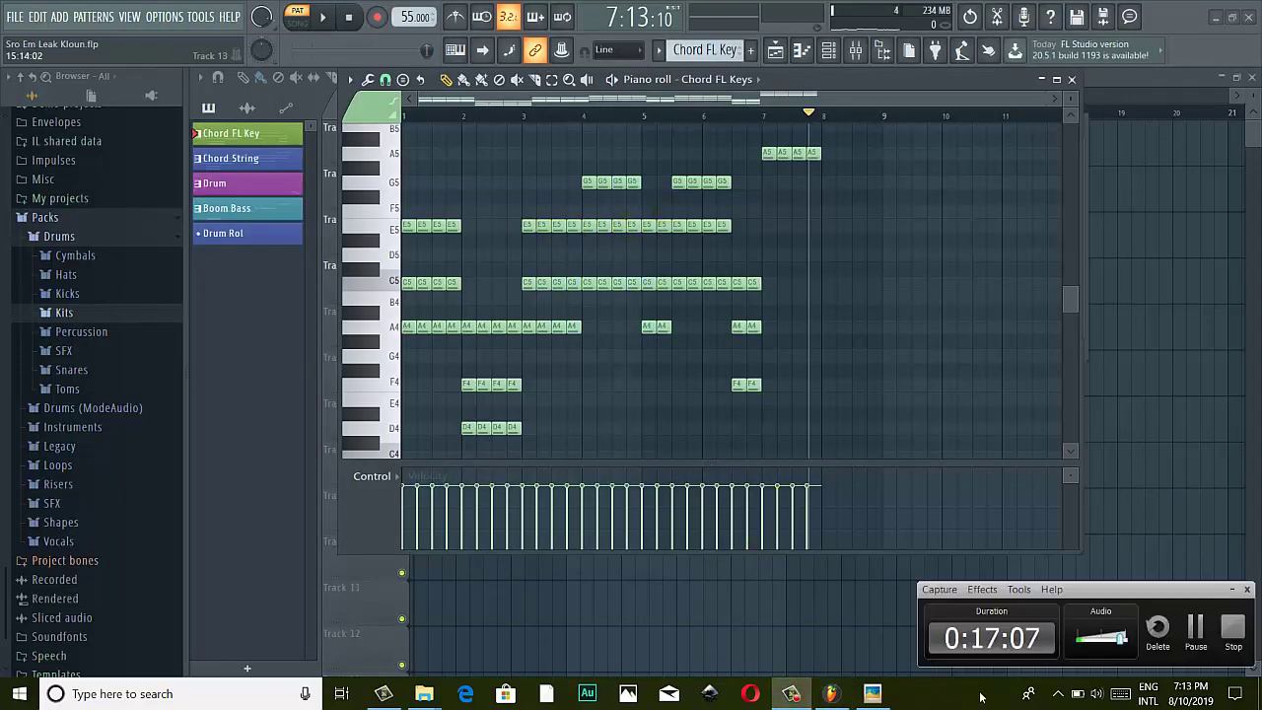
pyautogui.click(871, 694)
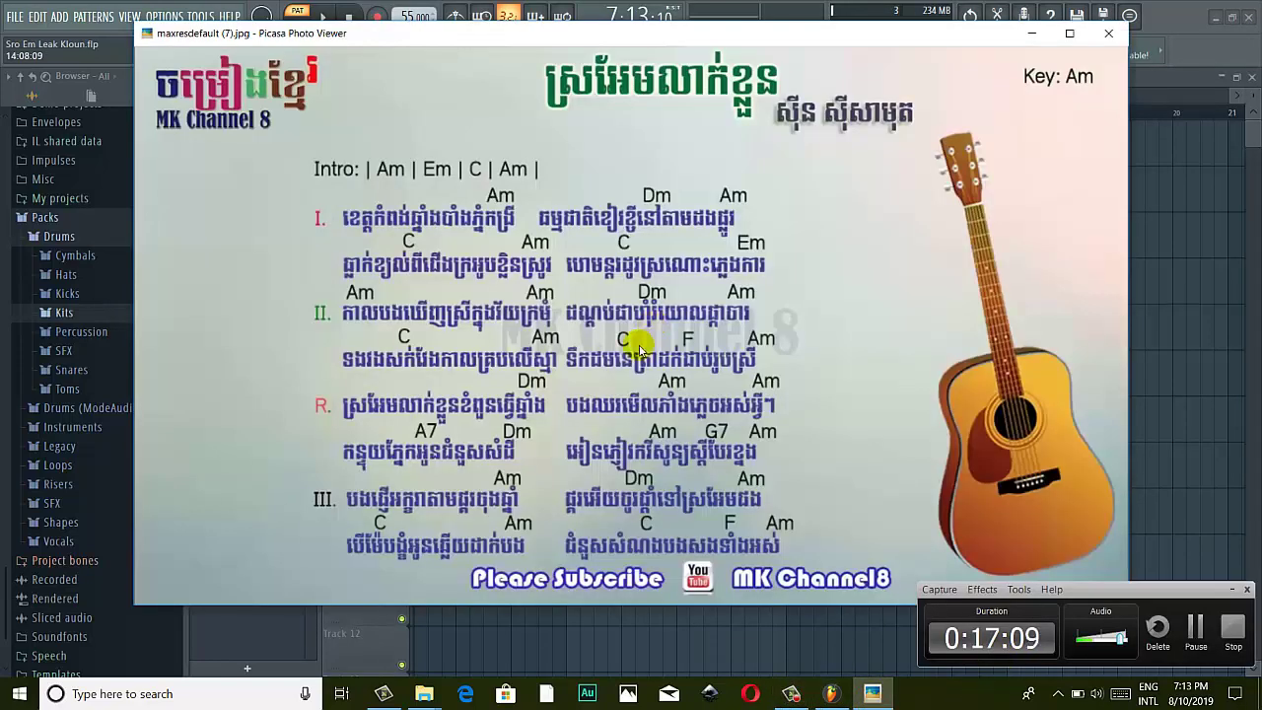
pyautogui.click(1231, 590)
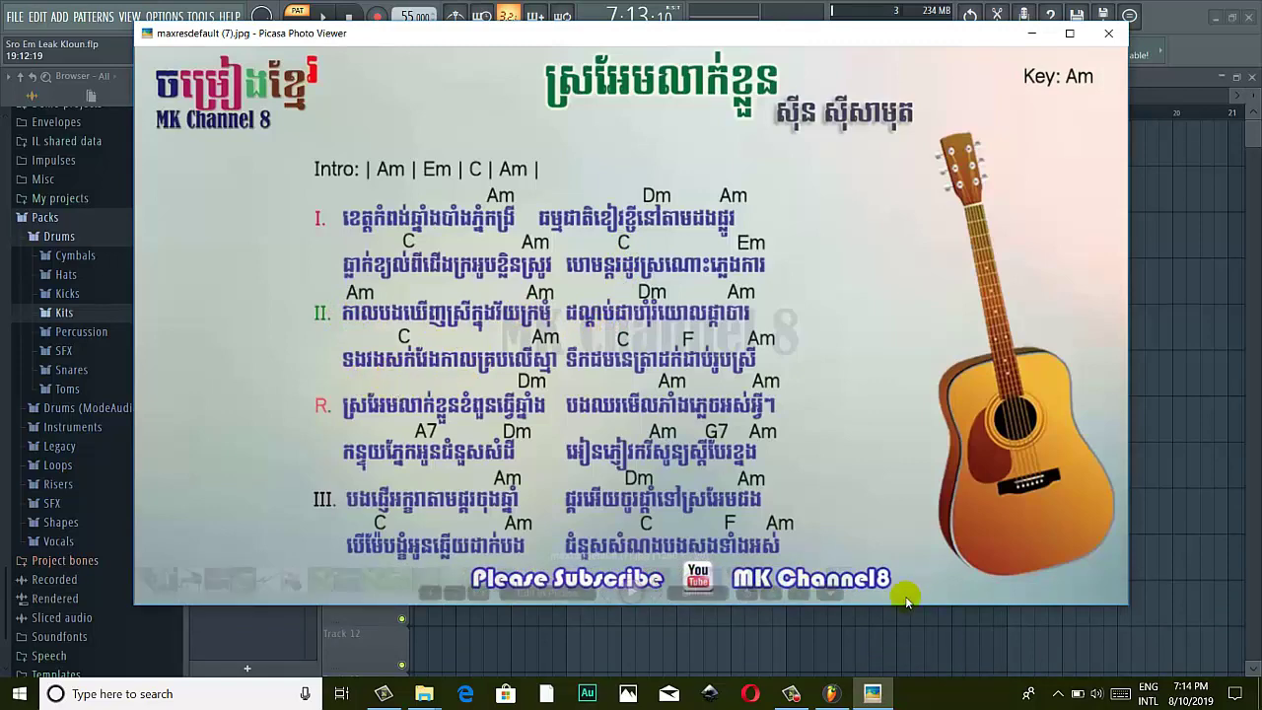
pyautogui.click(871, 694)
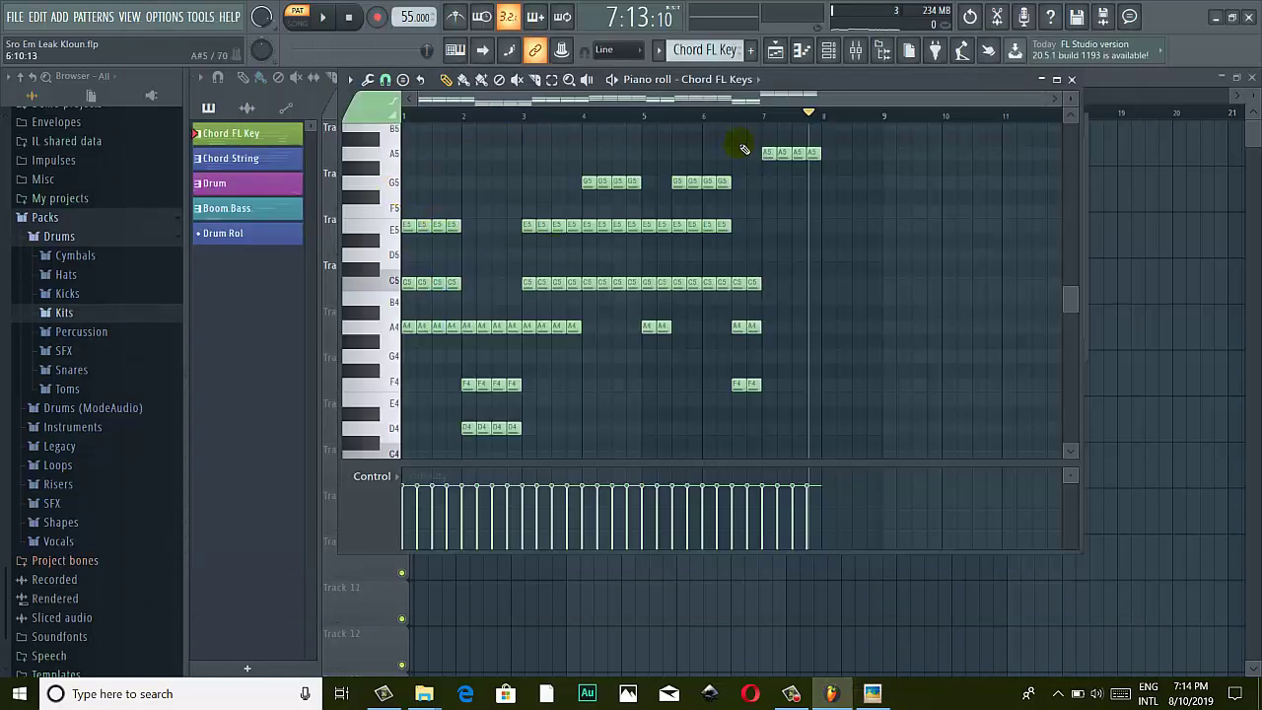
# Play the Chord FL Key pattern from bar 1 to hear the lowered bar 6 chords, and pause it in bar 7
pyautogui.scroll(3, 759, 138)
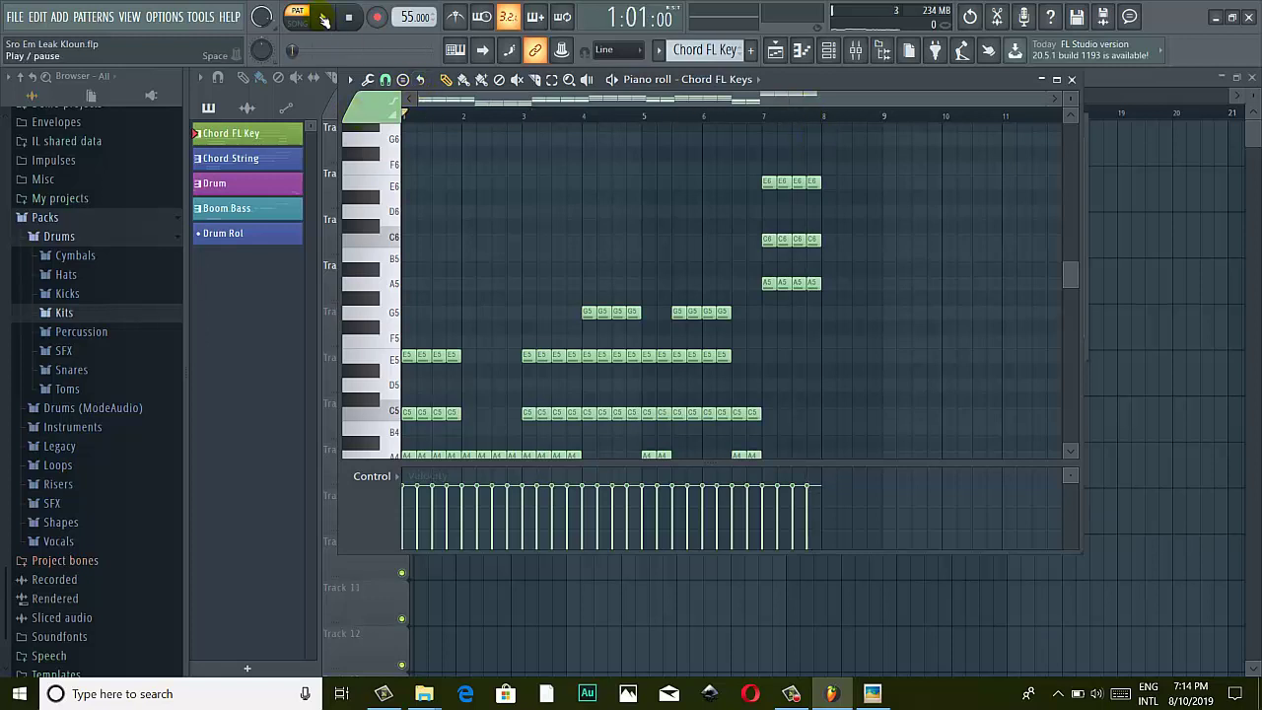
pyautogui.click(324, 17)
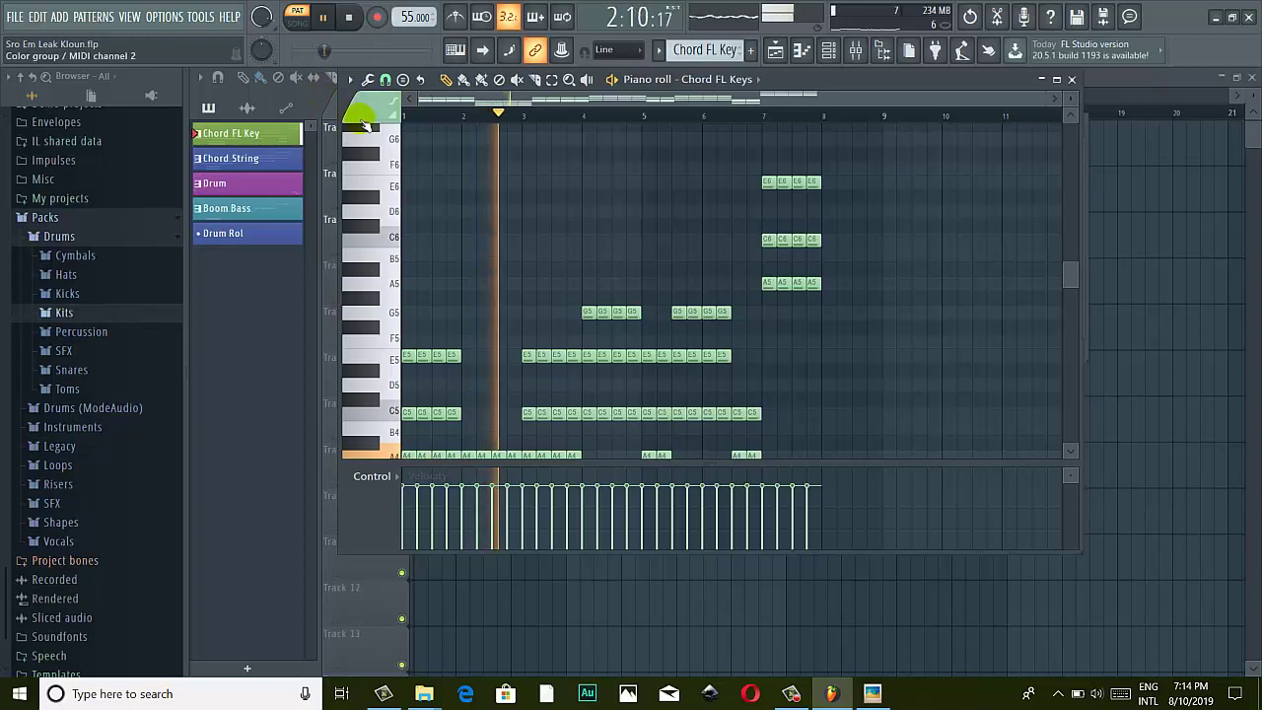
pyautogui.scroll(-1, 646, 276)
pyautogui.scroll(-1, 646, 276)
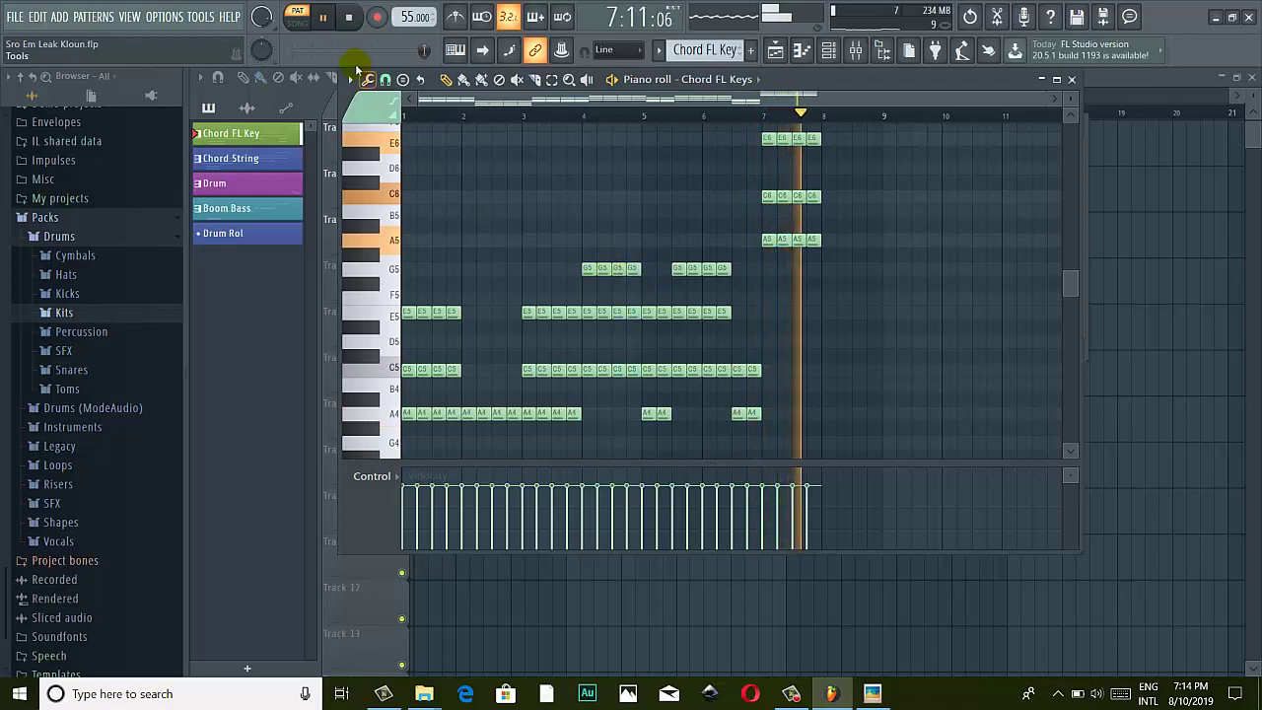
pyautogui.click(322, 16)
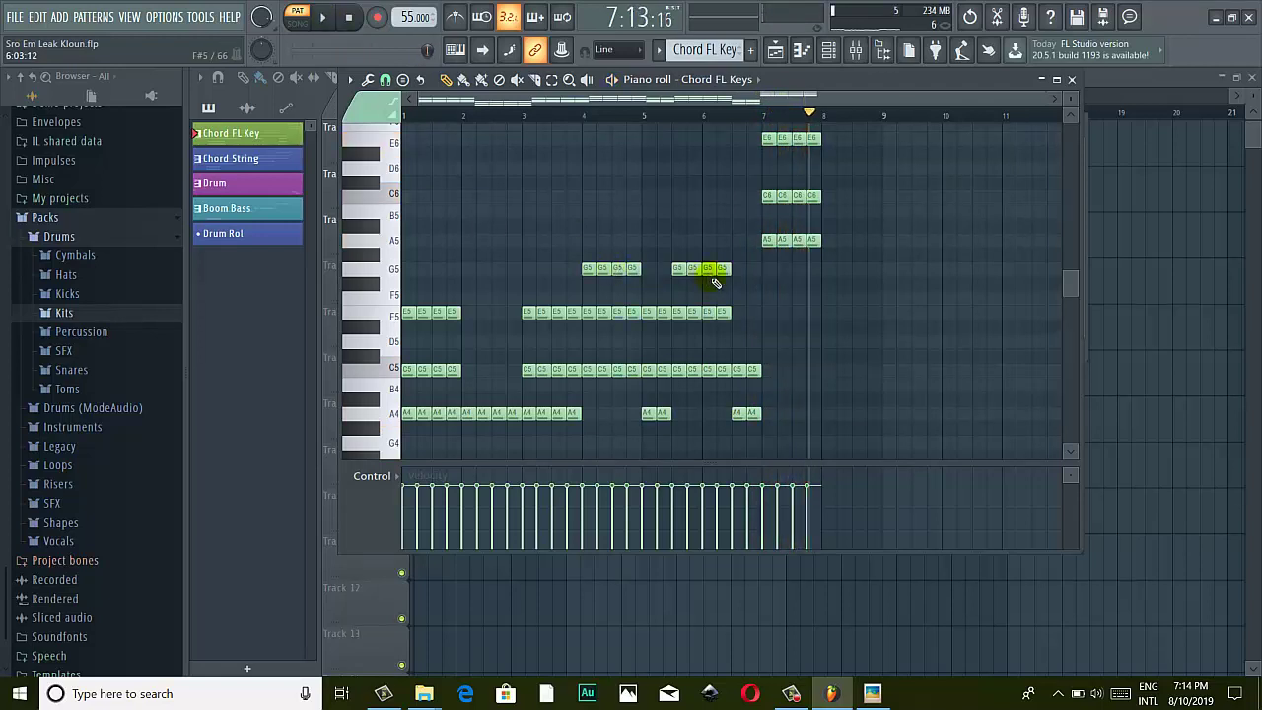
pyautogui.scroll(2, 837, 368)
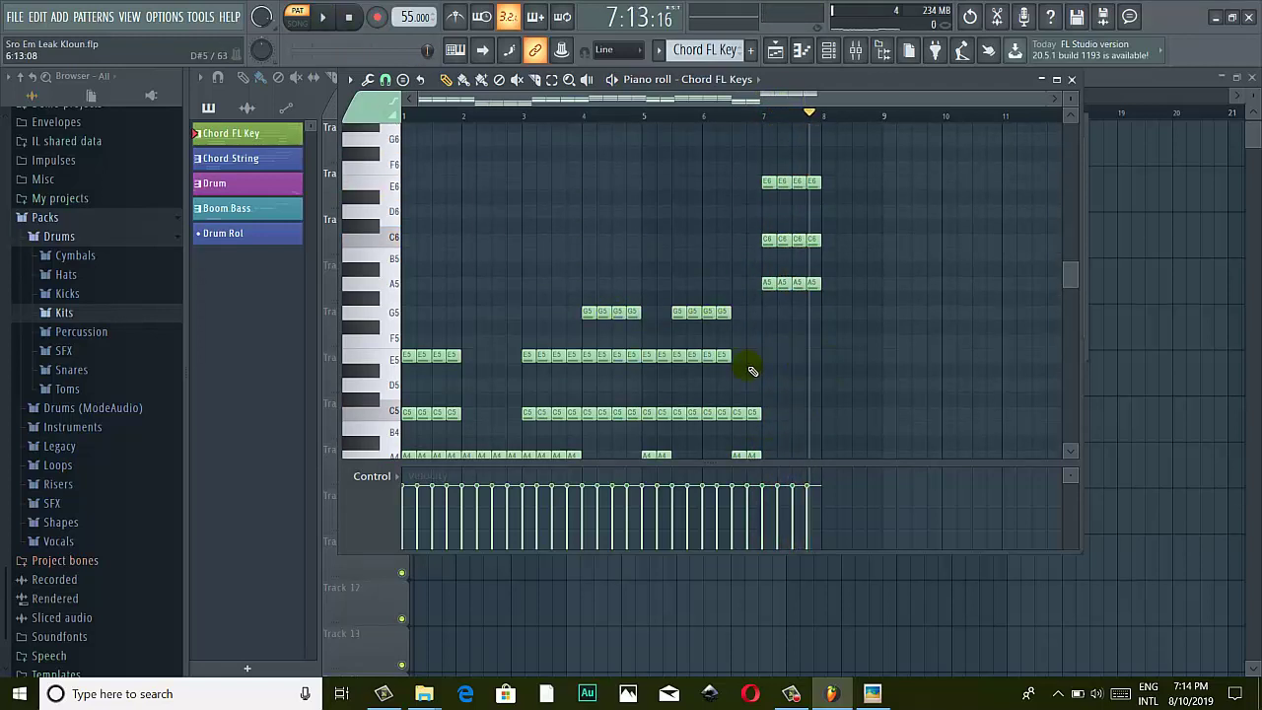
pyautogui.scroll(-3, 752, 371)
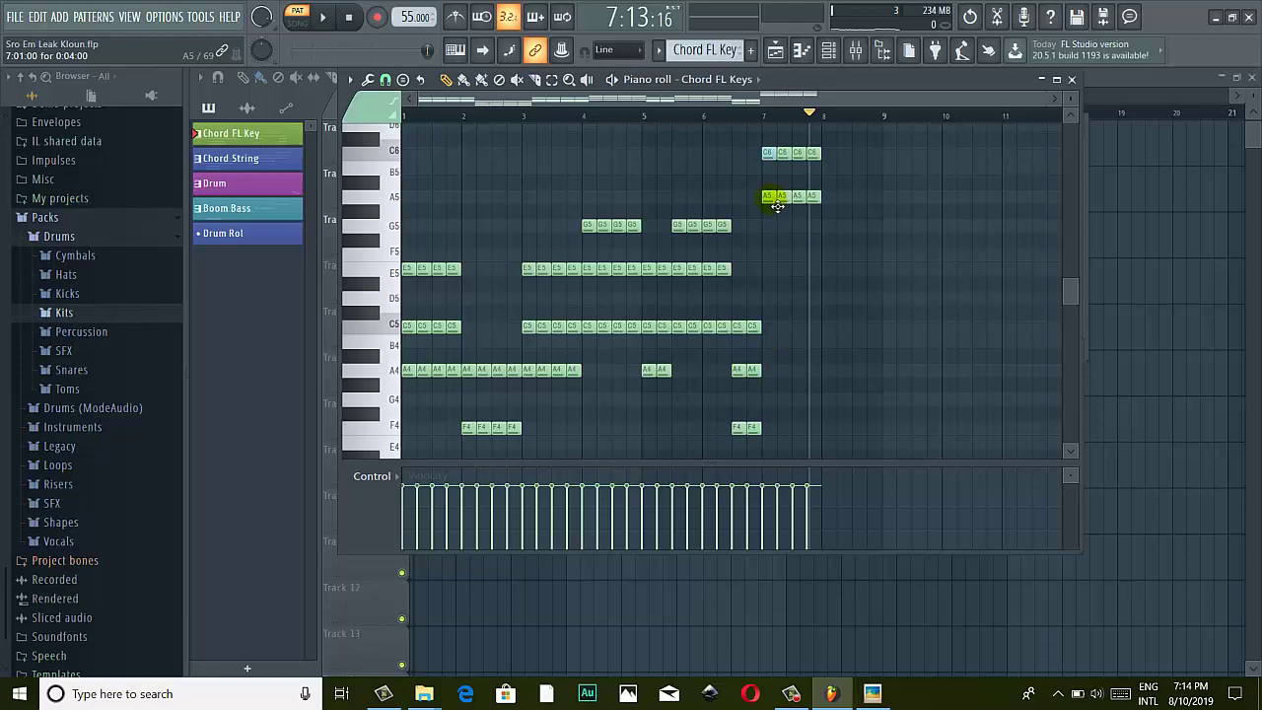
pyautogui.scroll(3, 794, 207)
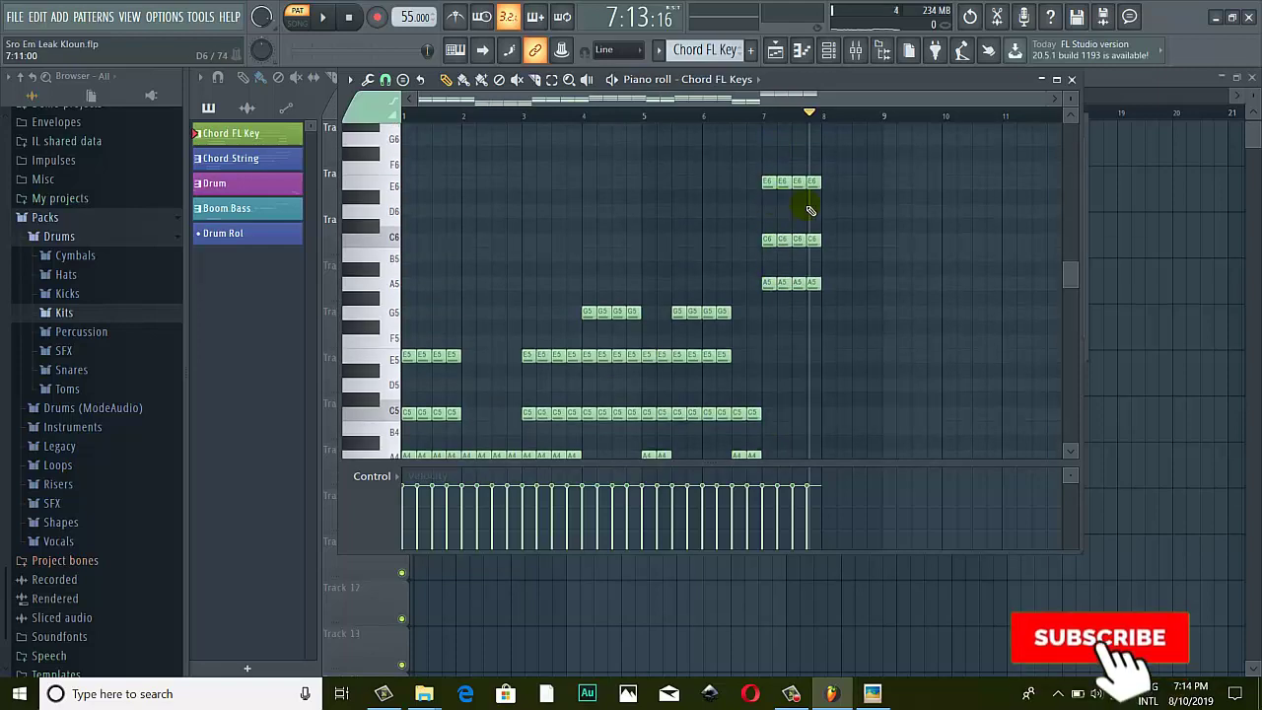
pyautogui.click(830, 210)
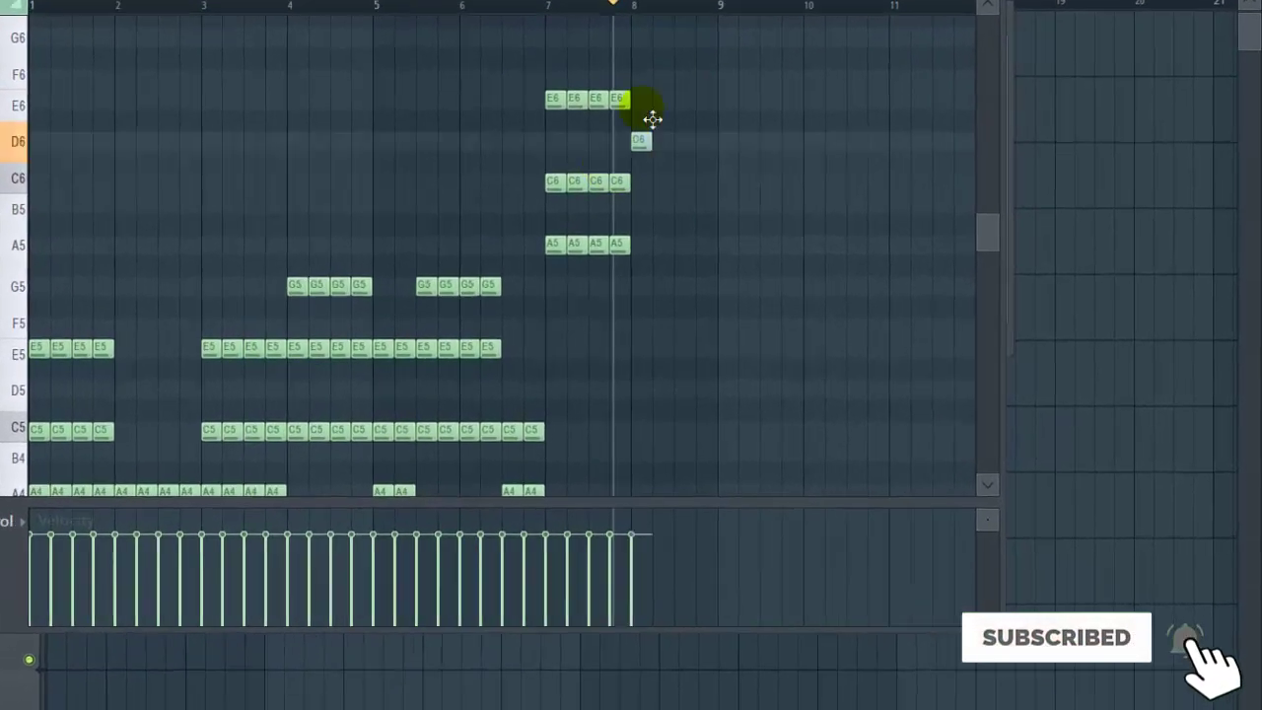
pyautogui.moveTo(652, 118); pyautogui.dragTo(667, 99)
pyautogui.rightClick(661, 101)
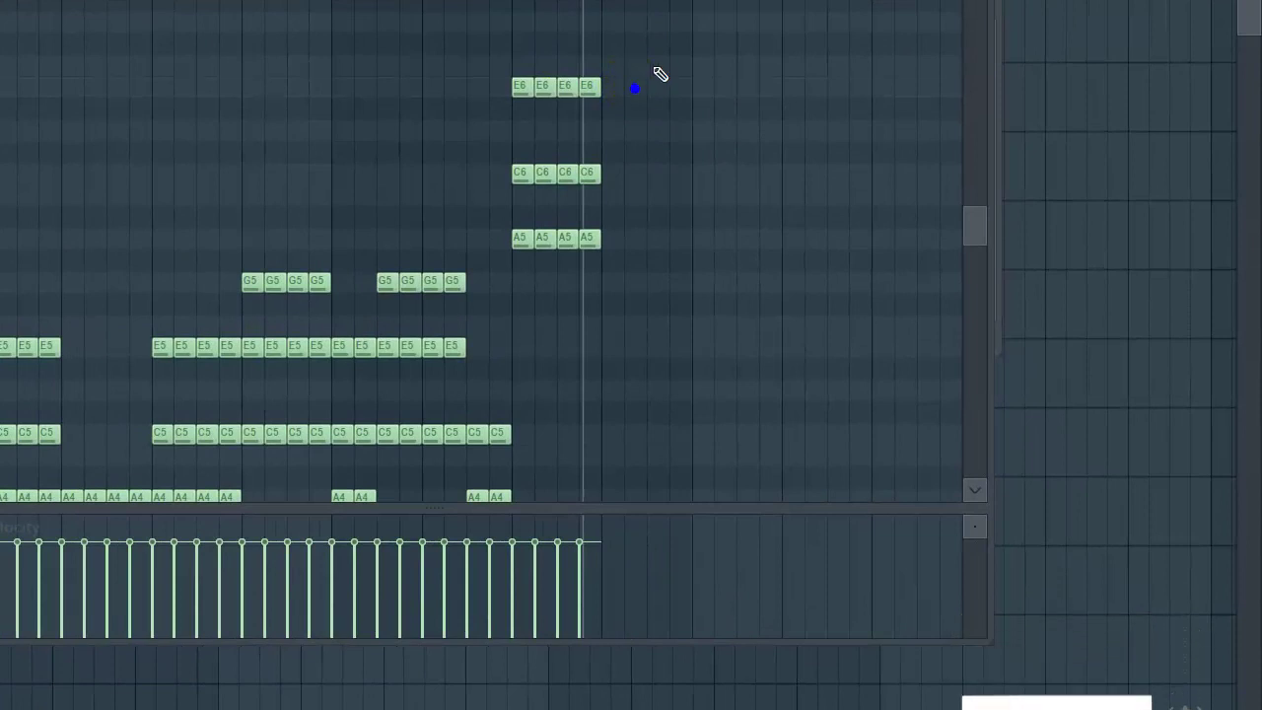
# Select the four A5, C6 and E6 chords in bar 7 and transpose them down one octave to A4, C5 and E5
pyautogui.moveTo(656, 56); pyautogui.dragTo(512, 422)
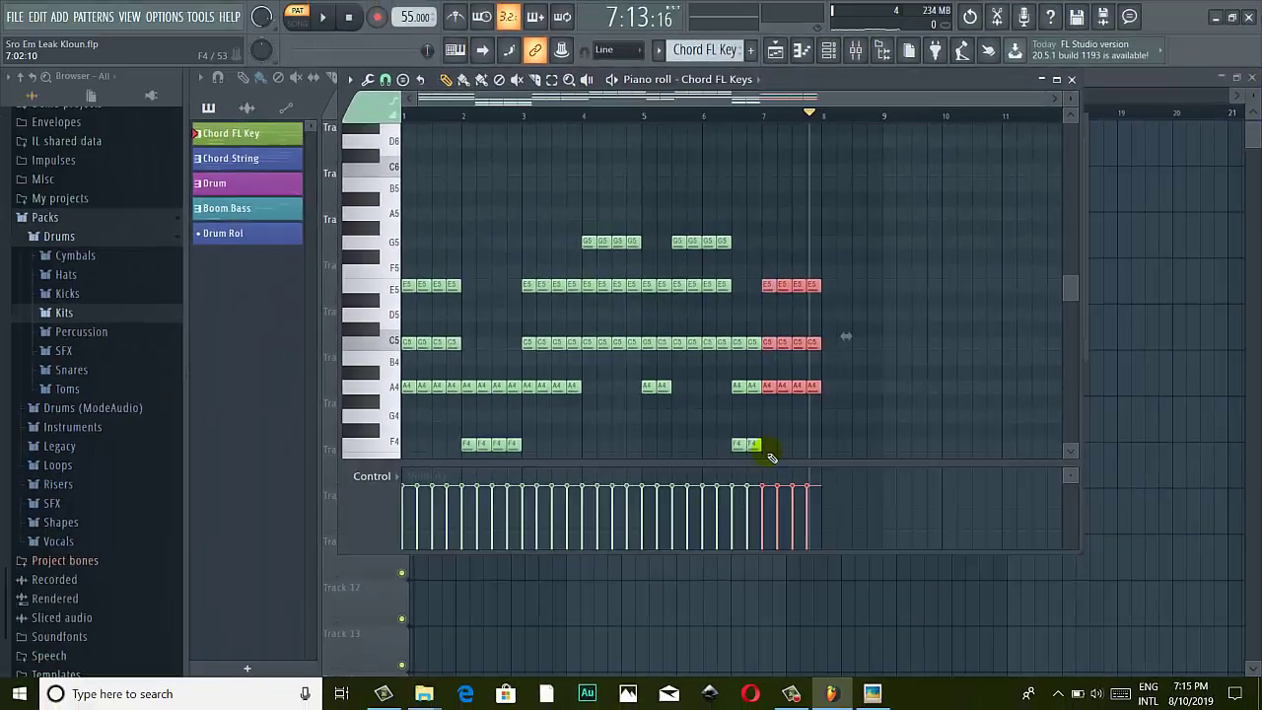
pyautogui.scroll(-4, 745, 292)
pyautogui.scroll(2, 740, 290)
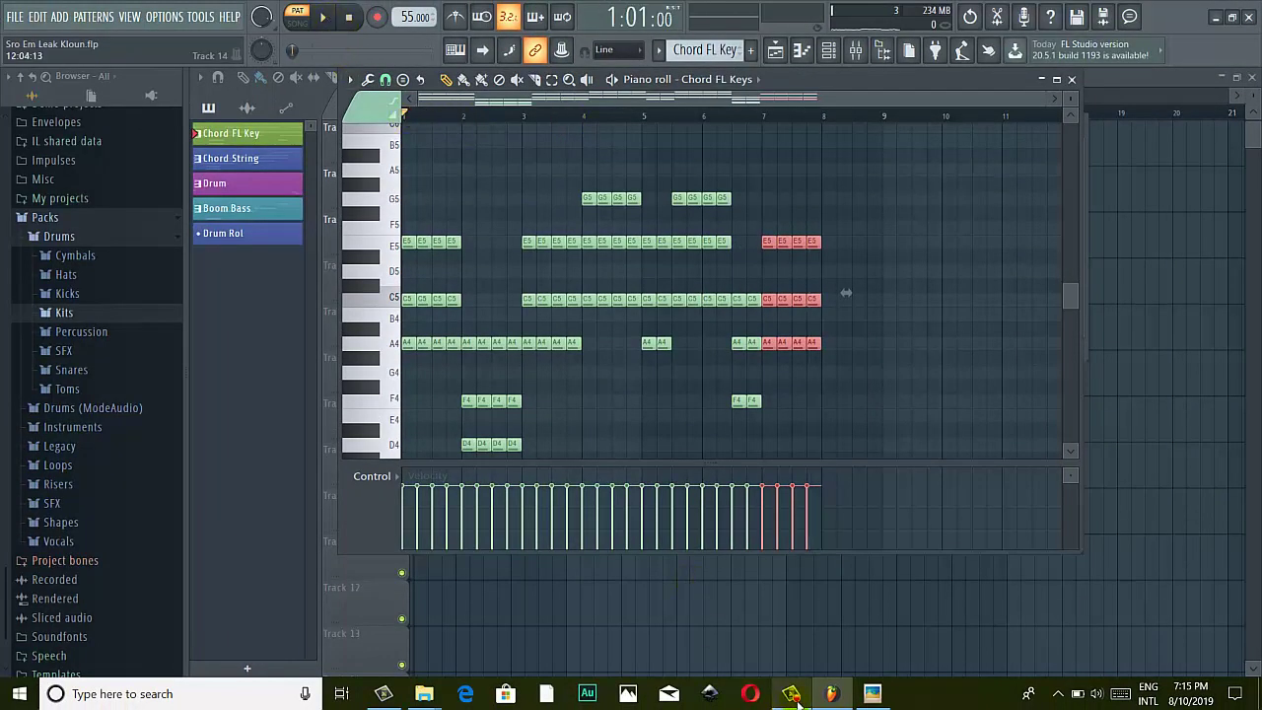
pyautogui.moveTo(831, 696)
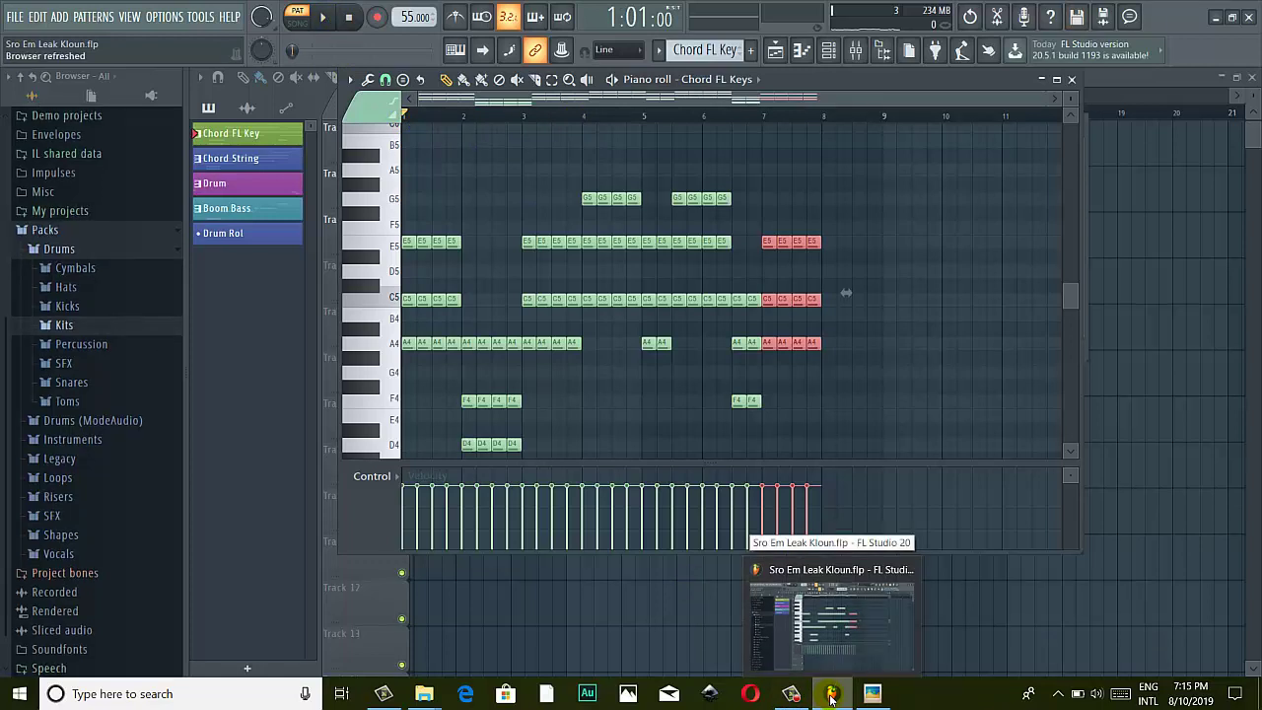
pyautogui.click(791, 693)
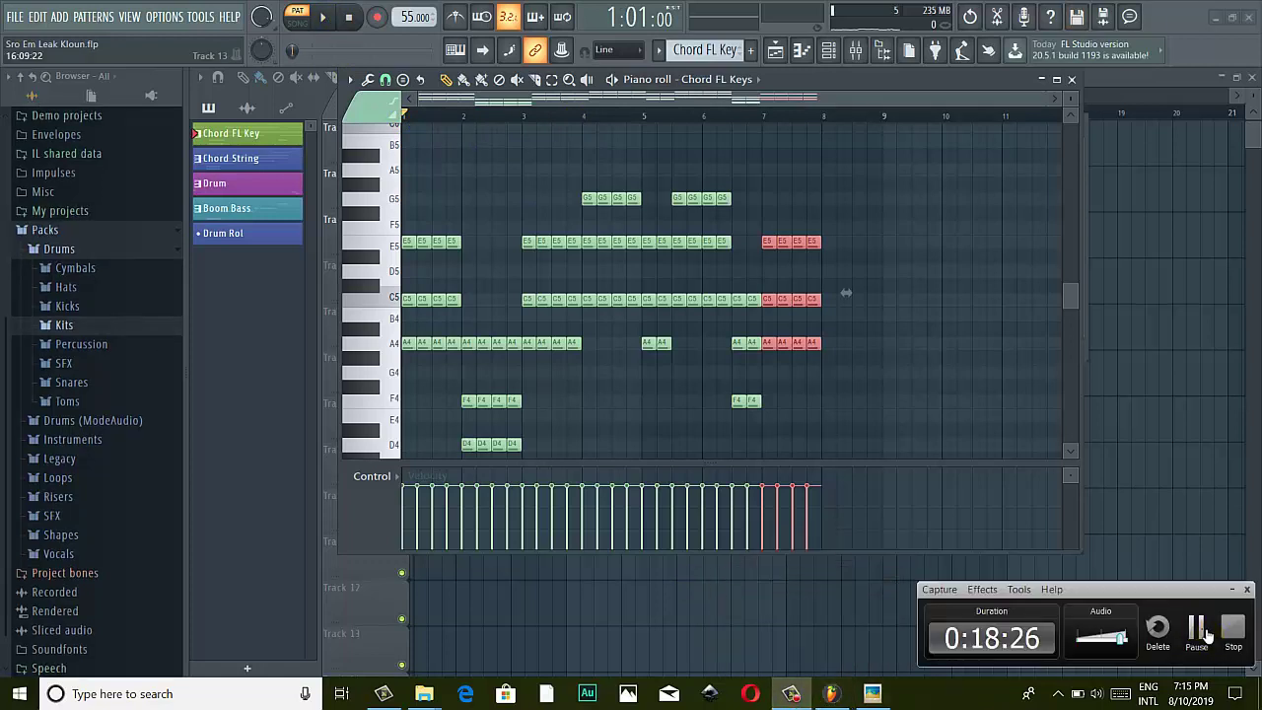
pyautogui.click(1207, 634)
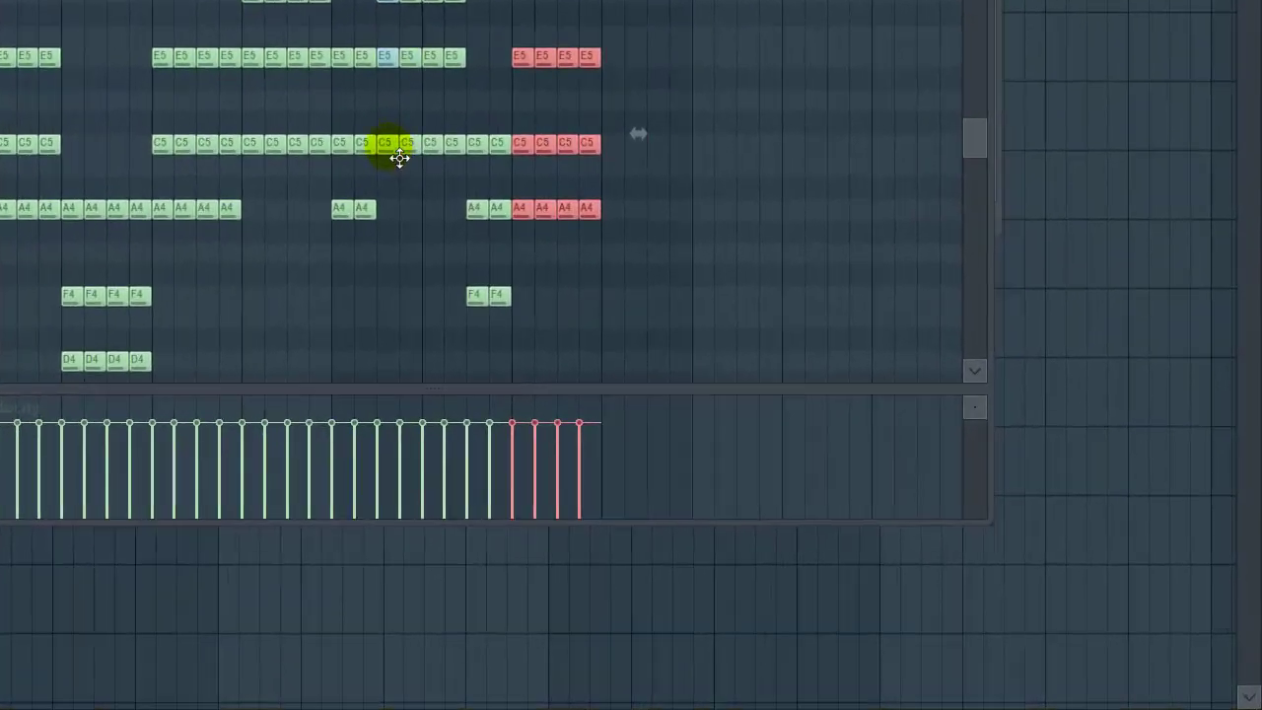
# Change the last two chords of bar 5 to A4, C#5 and E5
pyautogui.click(679, 300)
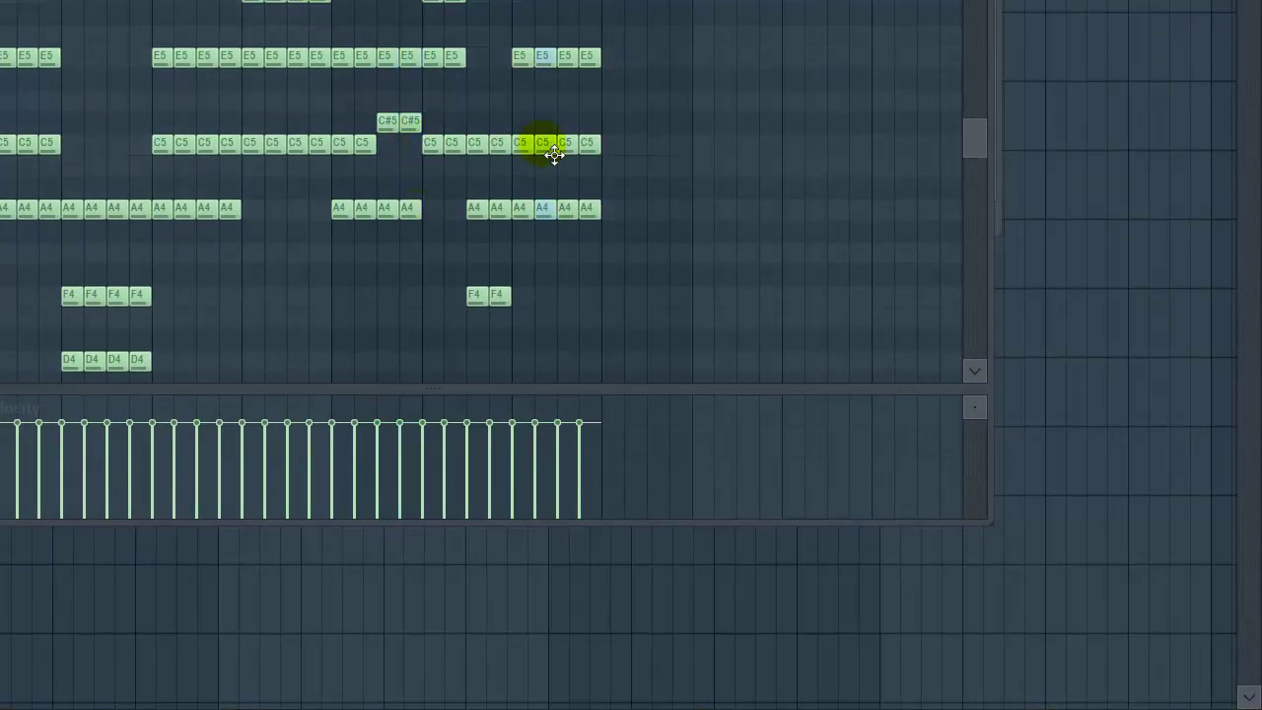
pyautogui.click(579, 63)
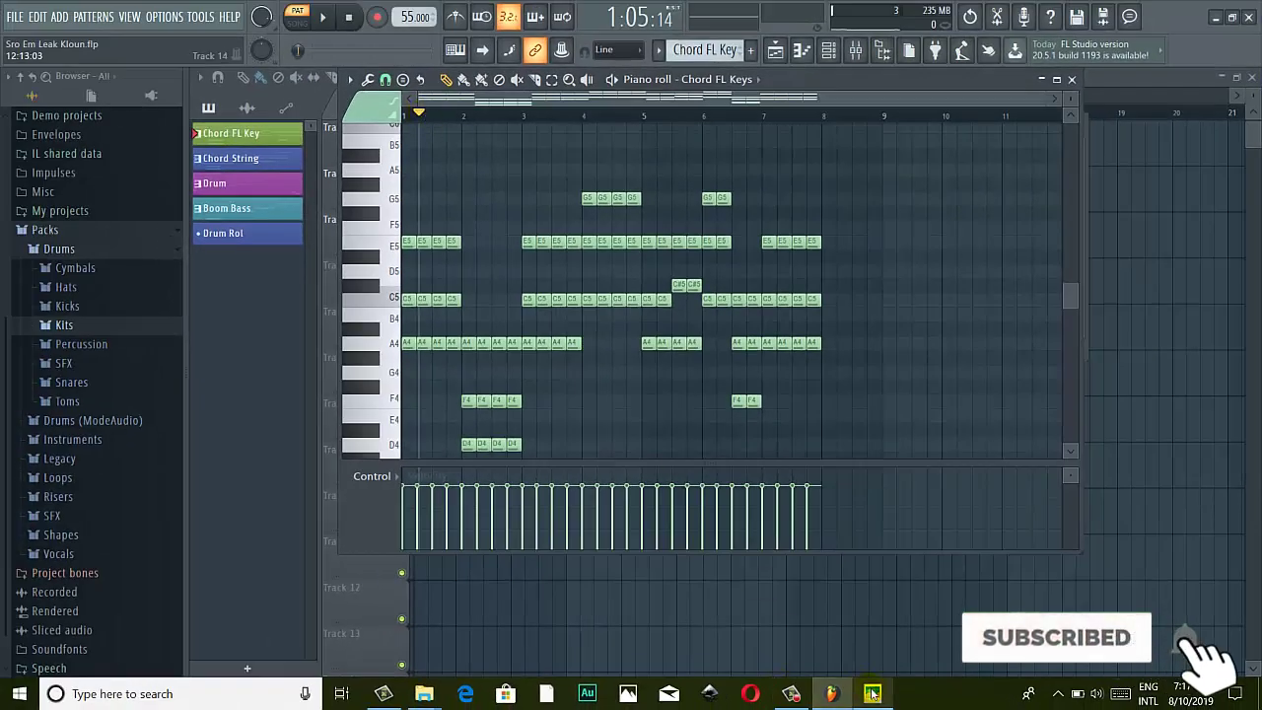
# Check the chord sheet picture, return to FL Studio, and play the Chord FL Key pattern from bar 1, pausing in bar 7
pyautogui.click(871, 693)
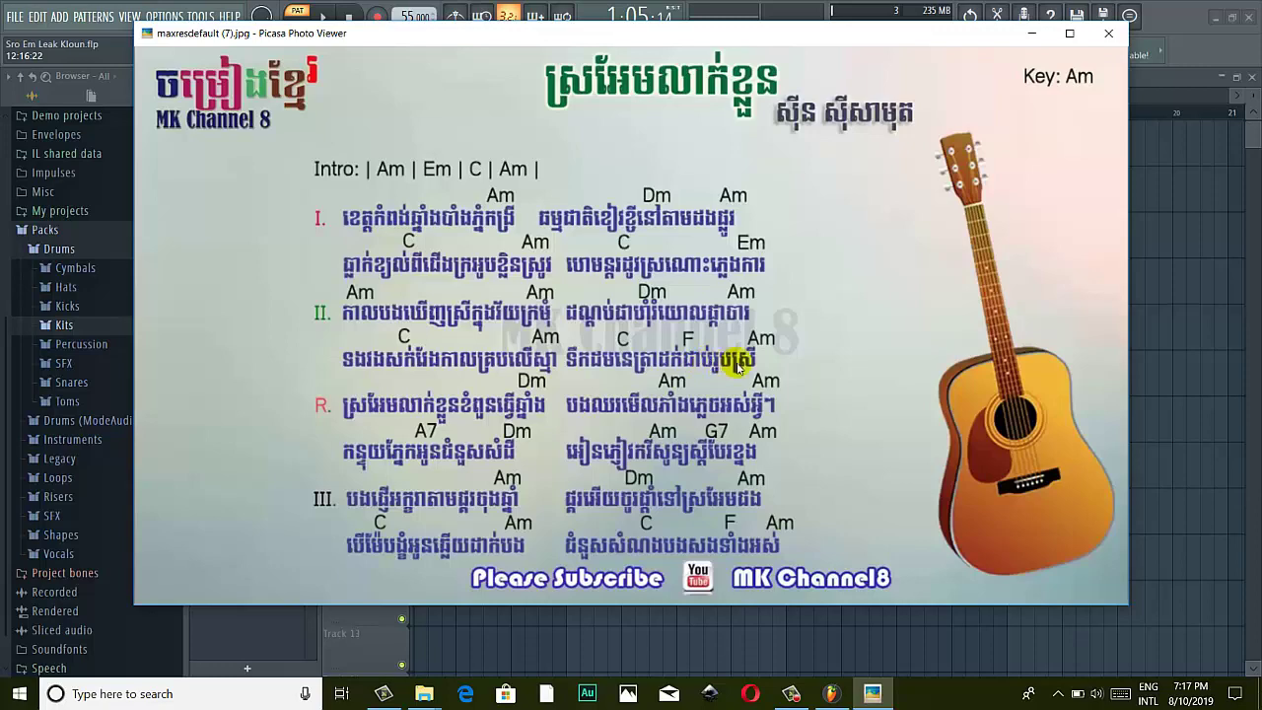
pyautogui.moveTo(696, 565)
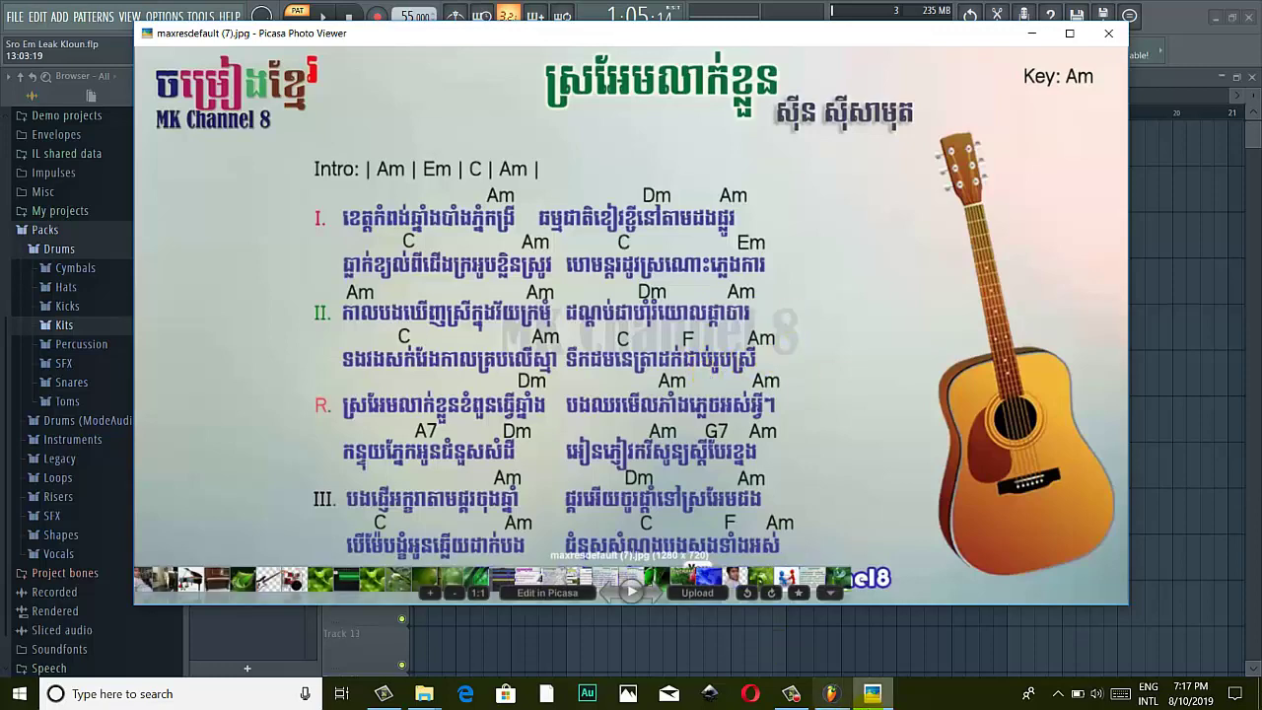
pyautogui.click(833, 695)
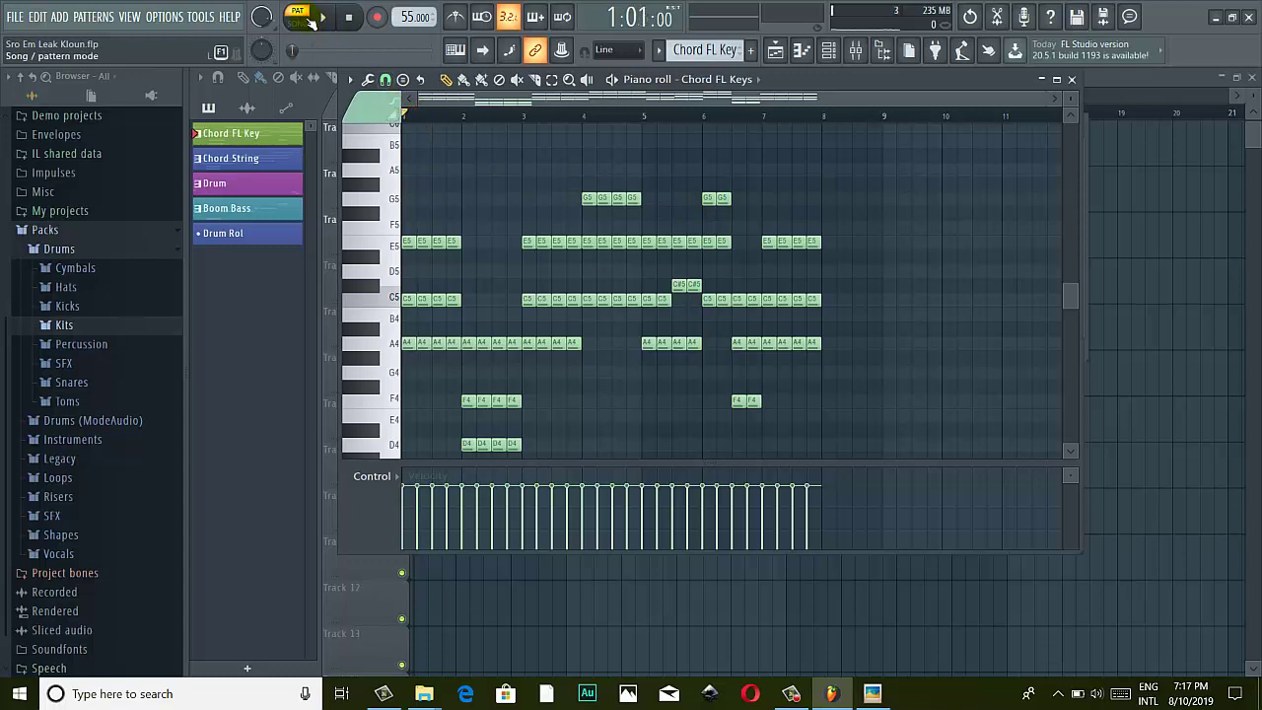
pyautogui.click(322, 20)
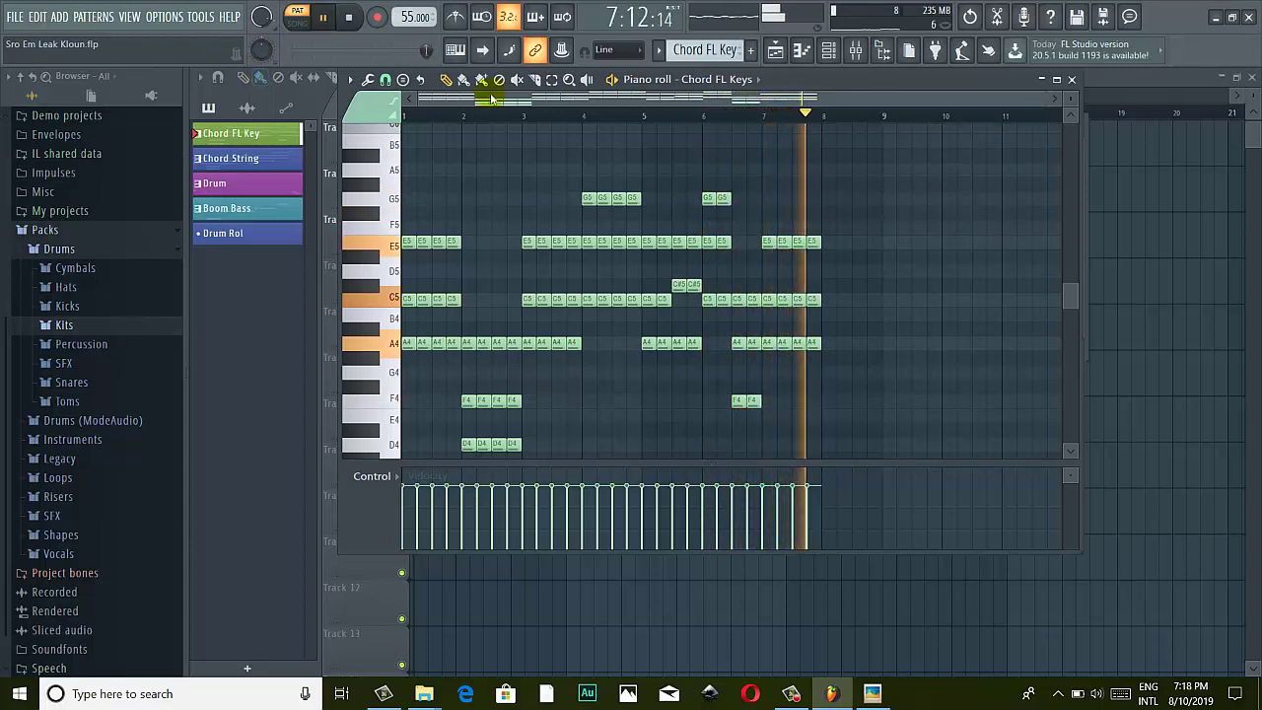
pyautogui.click(318, 17)
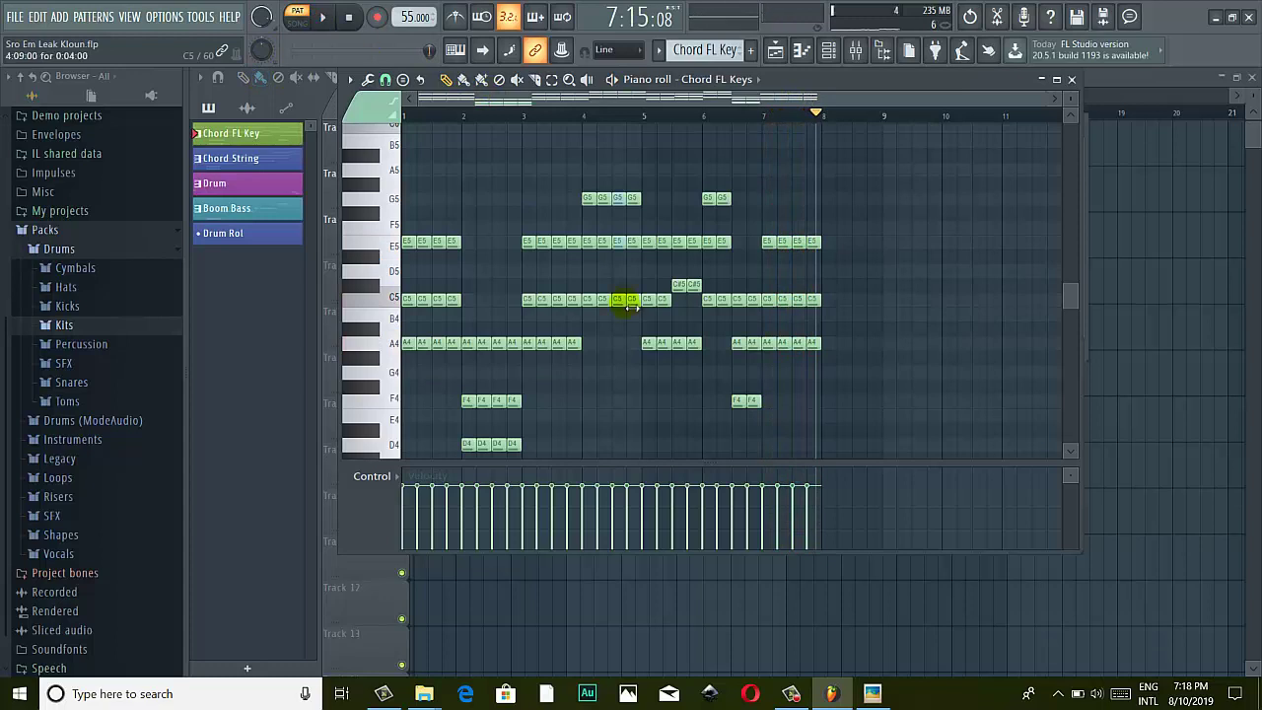
# Recheck the chord sheet picture, return to FL Studio, and play the Chord FL Key pattern from the second half of bar 4
pyautogui.click(873, 694)
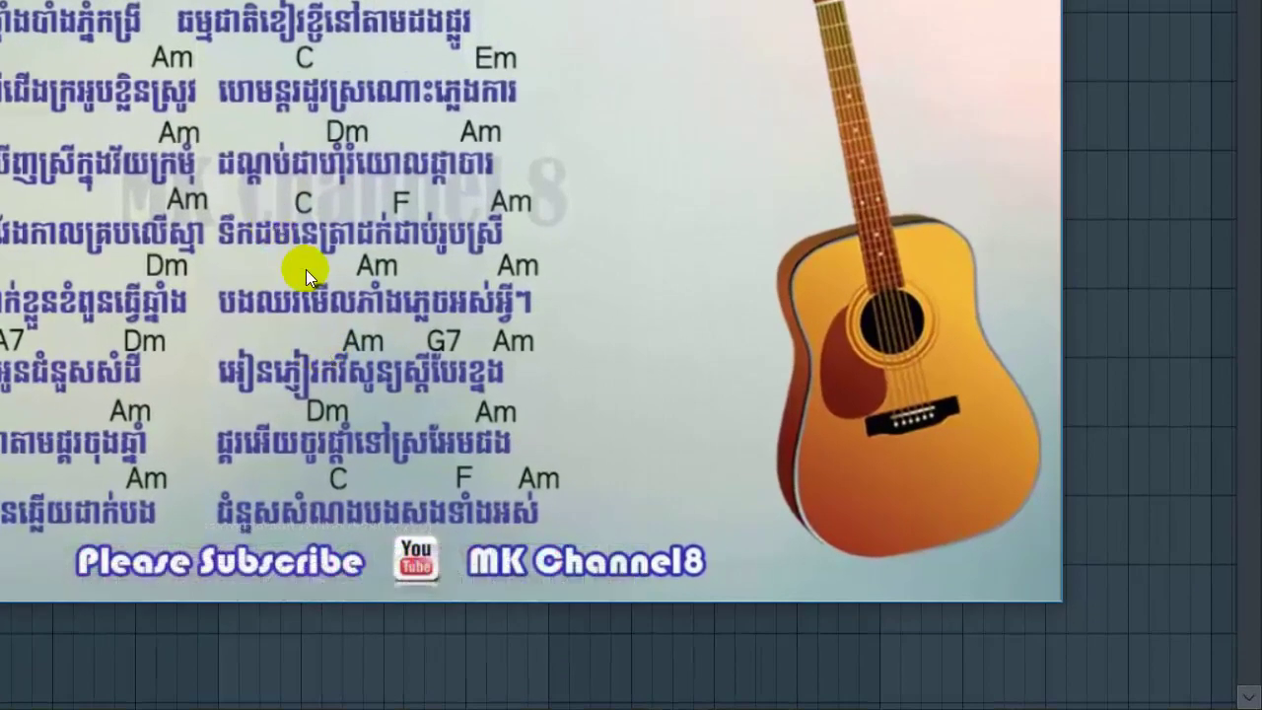
pyautogui.moveTo(405, 545)
pyautogui.moveTo(555, 704)
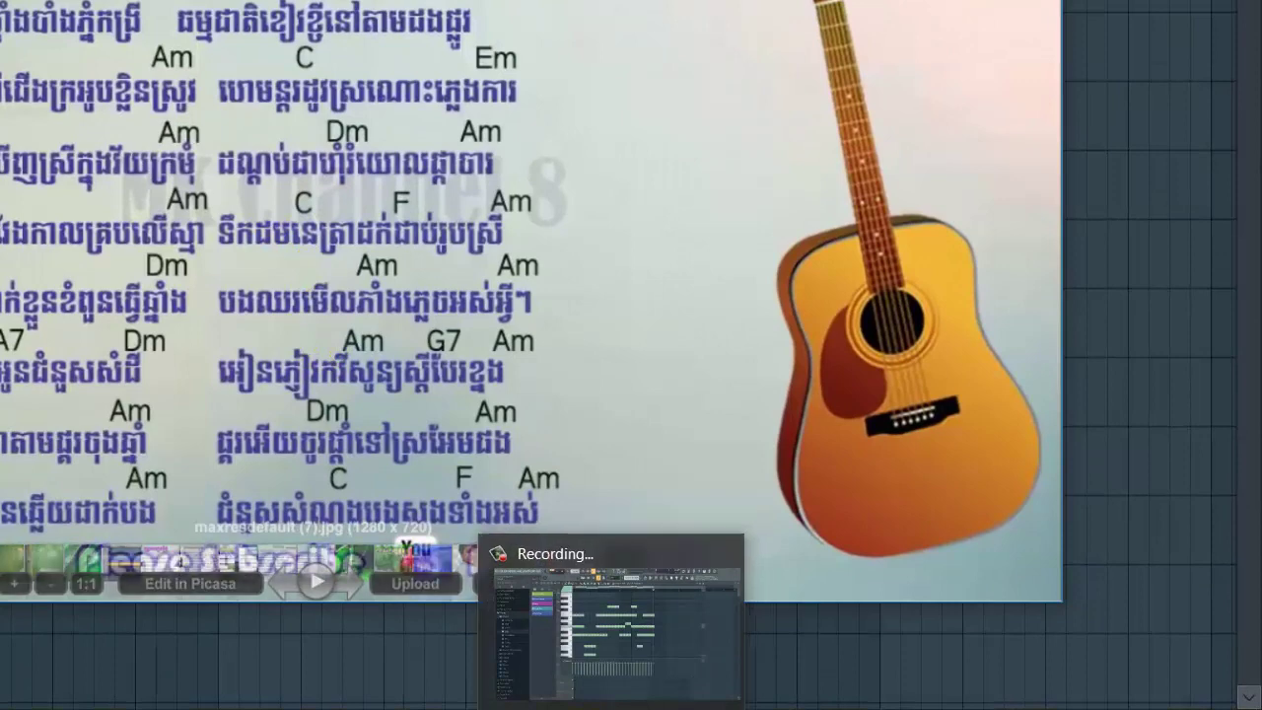
pyautogui.click(555, 650)
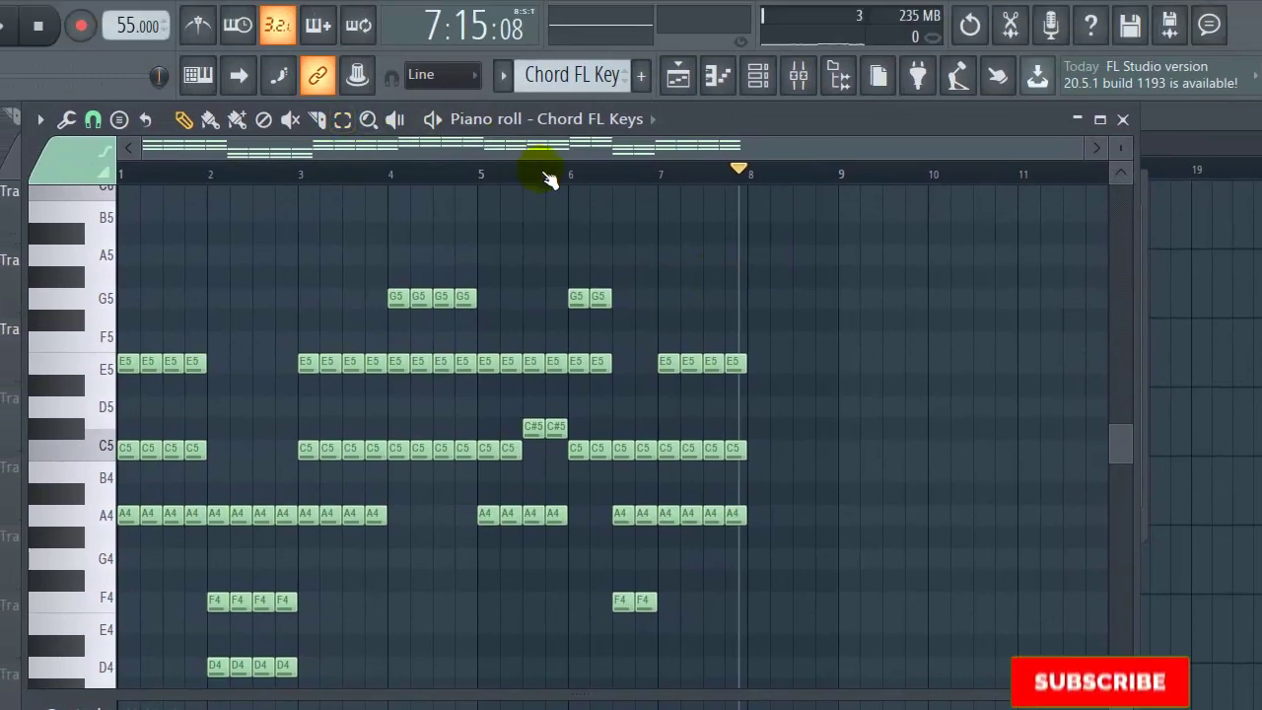
pyautogui.click(456, 177)
pyautogui.click(4, 28)
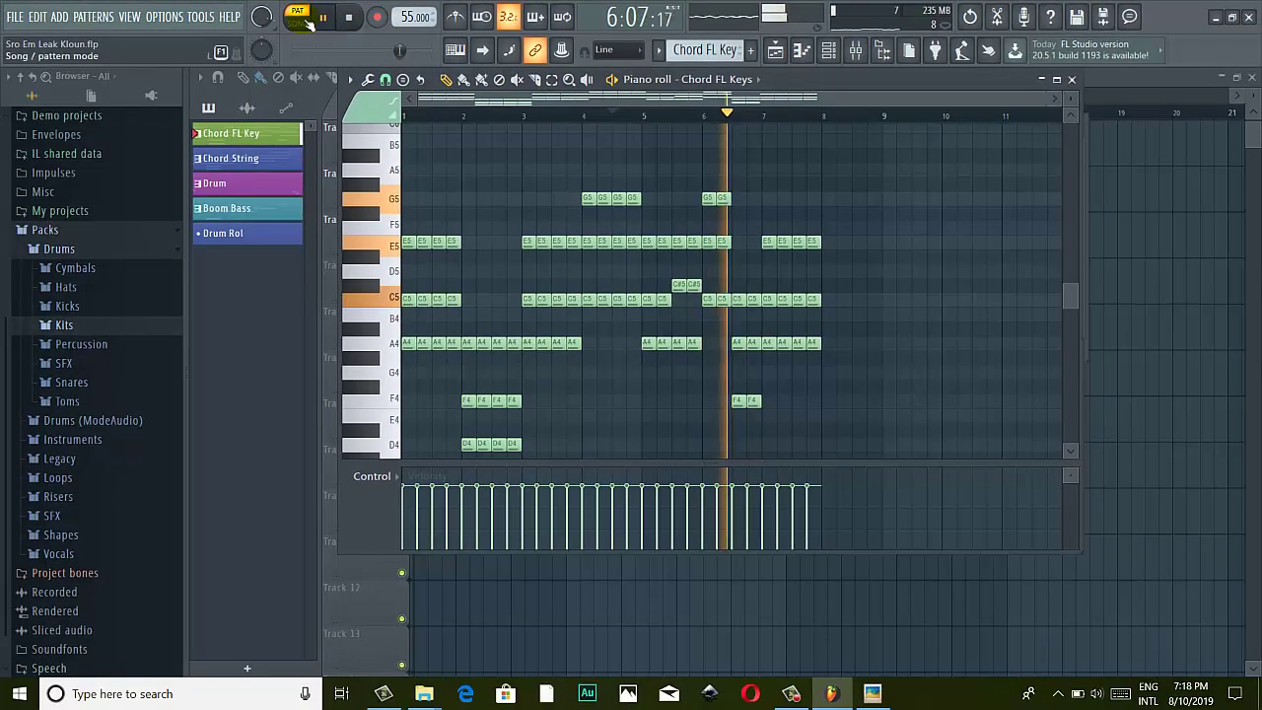
# Recheck the chord sheet picture and replace the last two Chord FL Key chords of bar 5 with copies of the A4, C5 and E5 chord
pyautogui.click(291, 18)
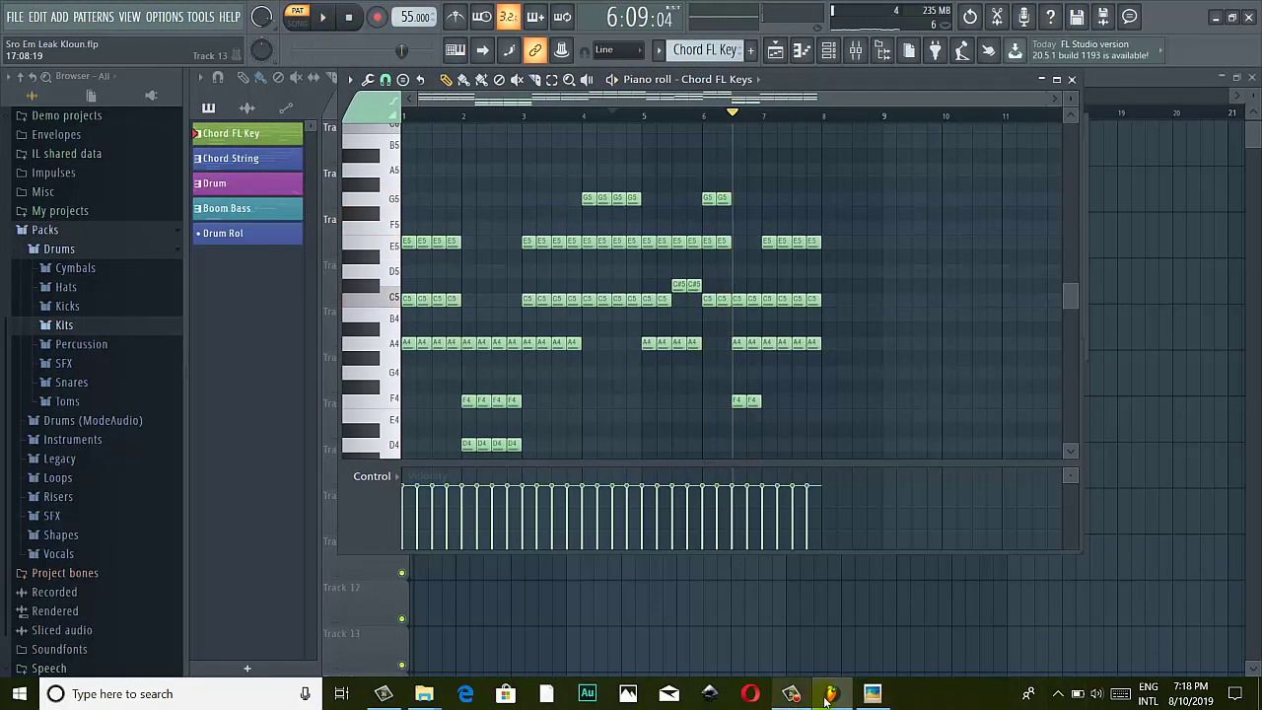
pyautogui.click(876, 696)
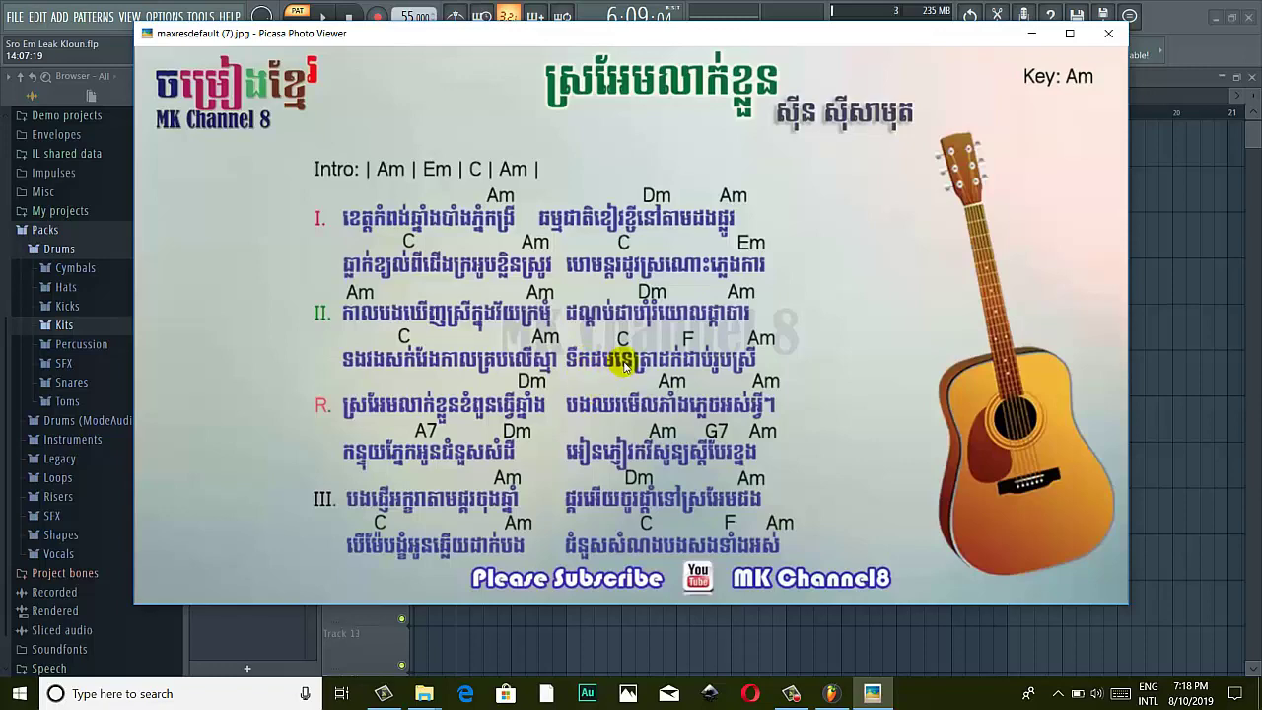
pyautogui.click(824, 694)
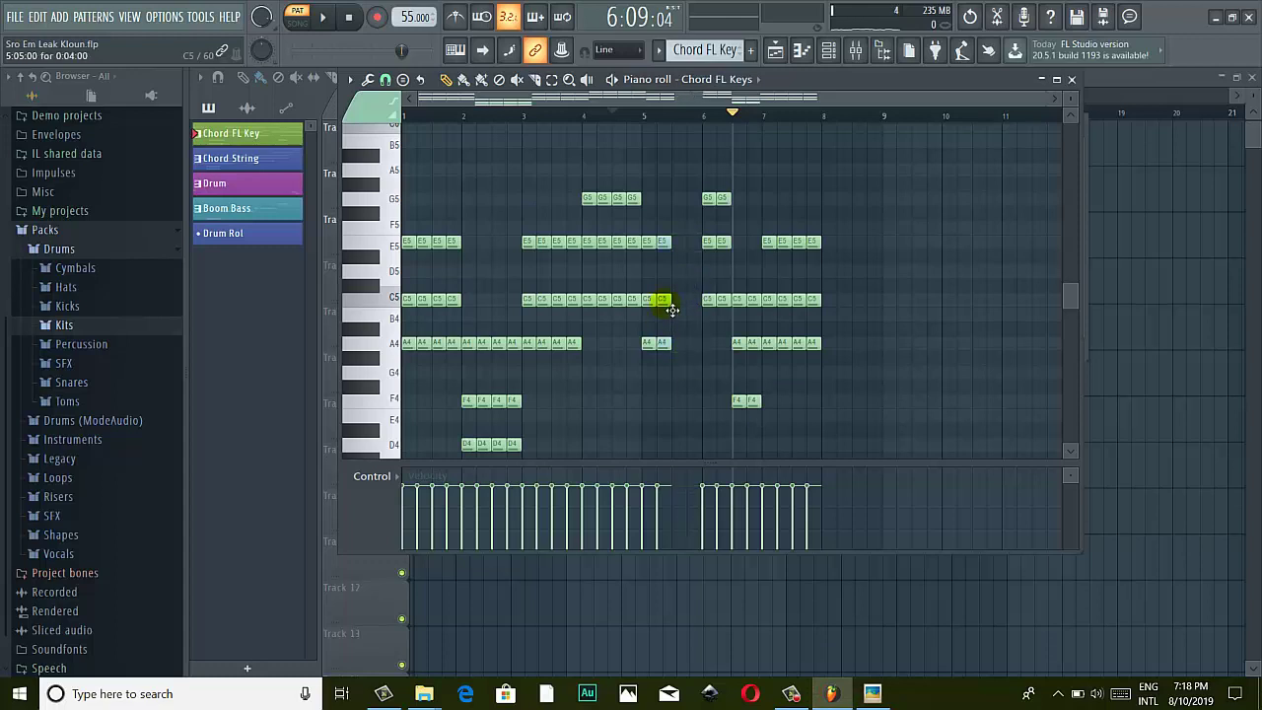
pyautogui.moveTo(669, 309); pyautogui.dragTo(697, 307)
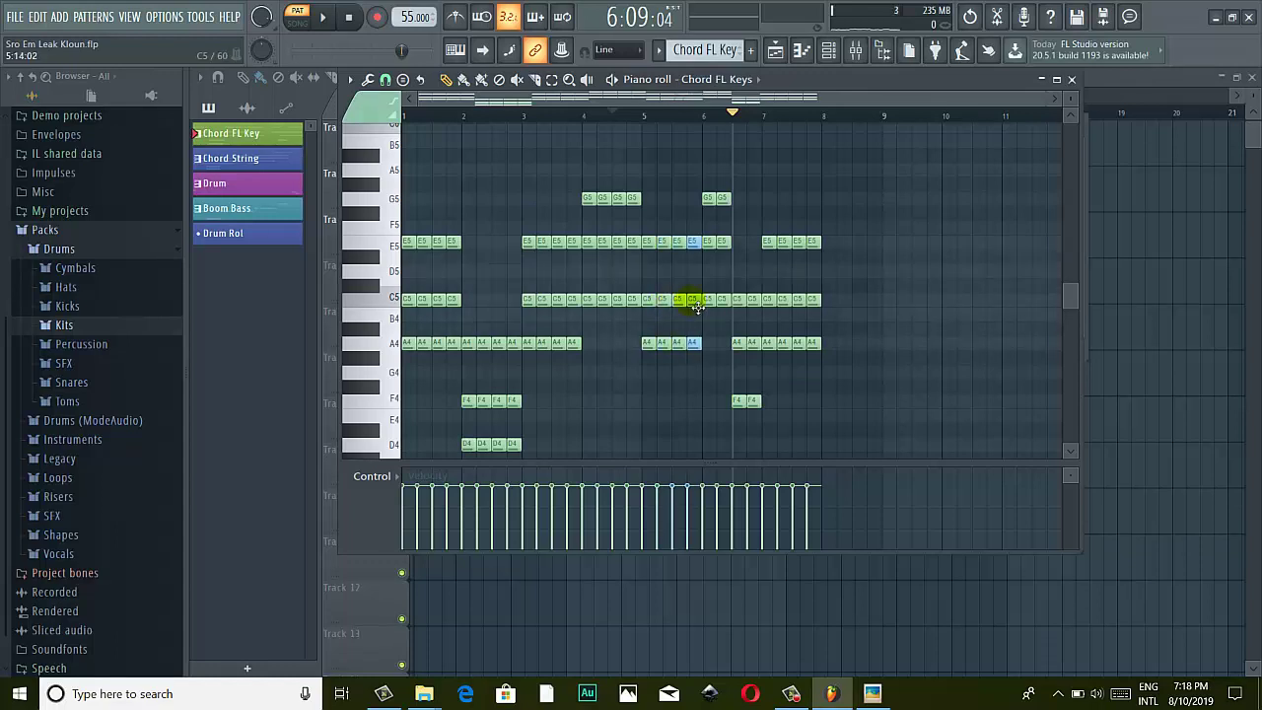
pyautogui.click(640, 117)
pyautogui.click(707, 118)
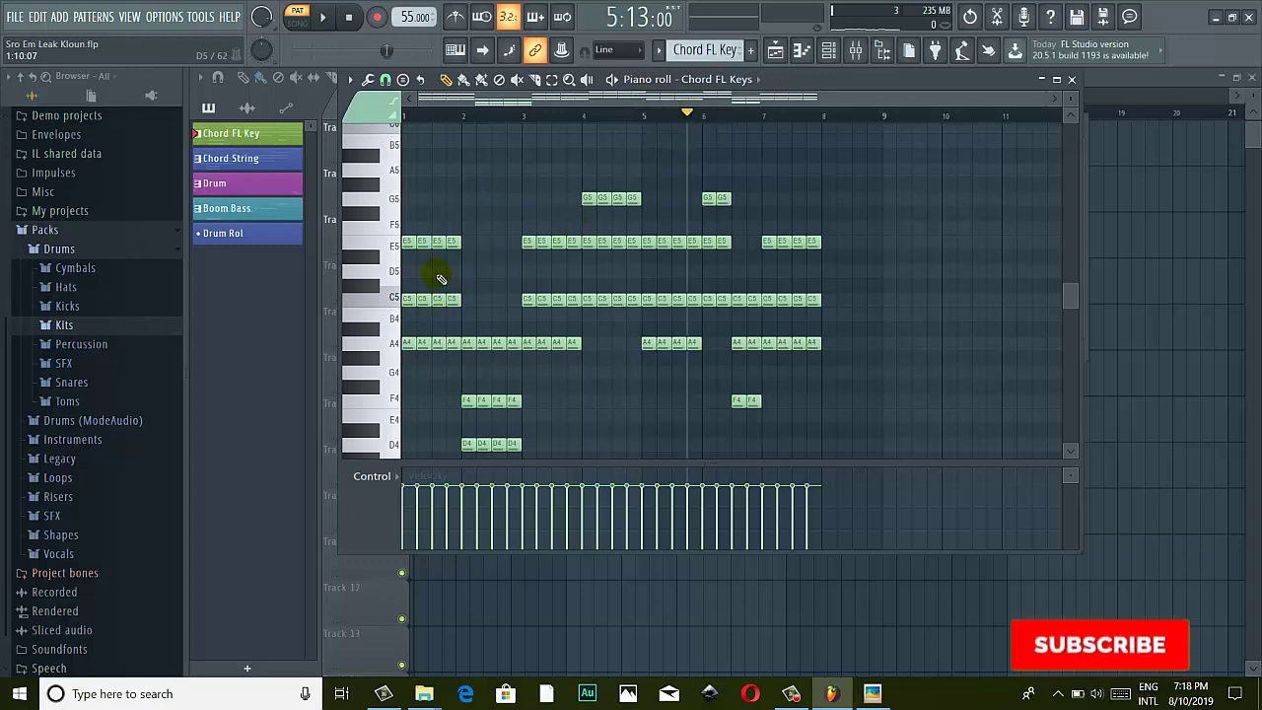
pyautogui.click(791, 695)
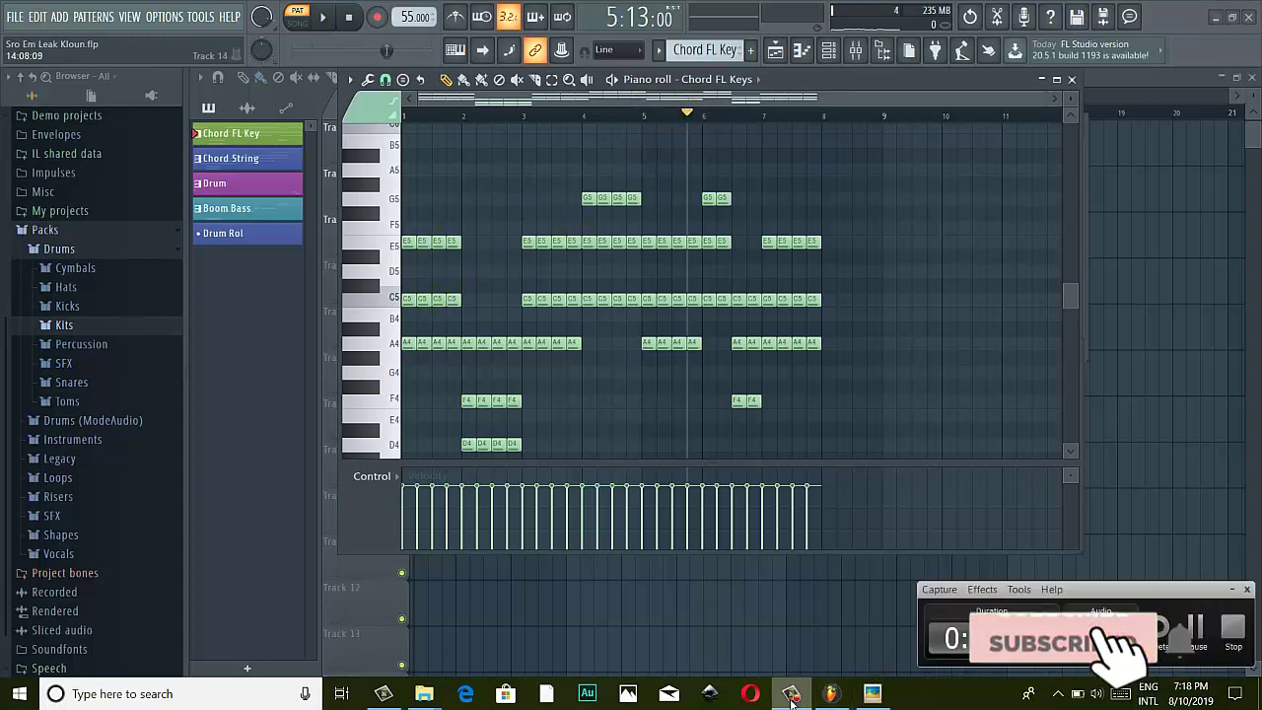
pyautogui.click(792, 695)
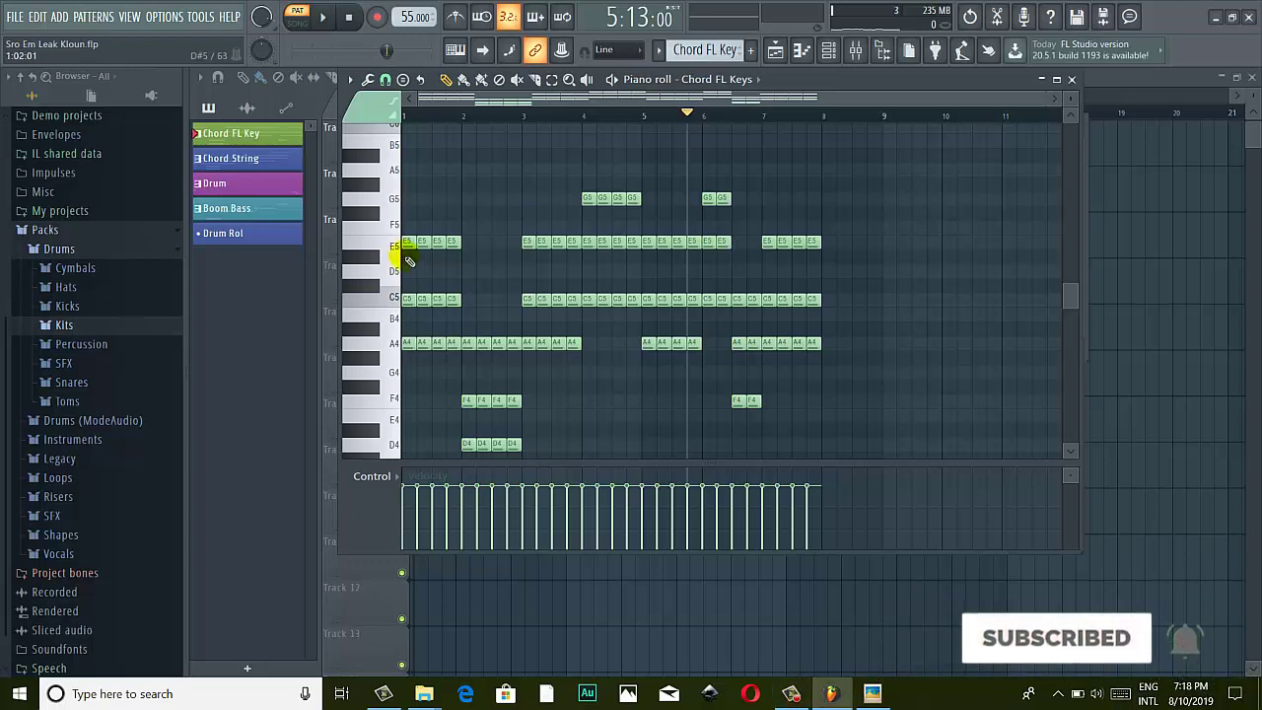
pyautogui.scroll(-1, 650, 286)
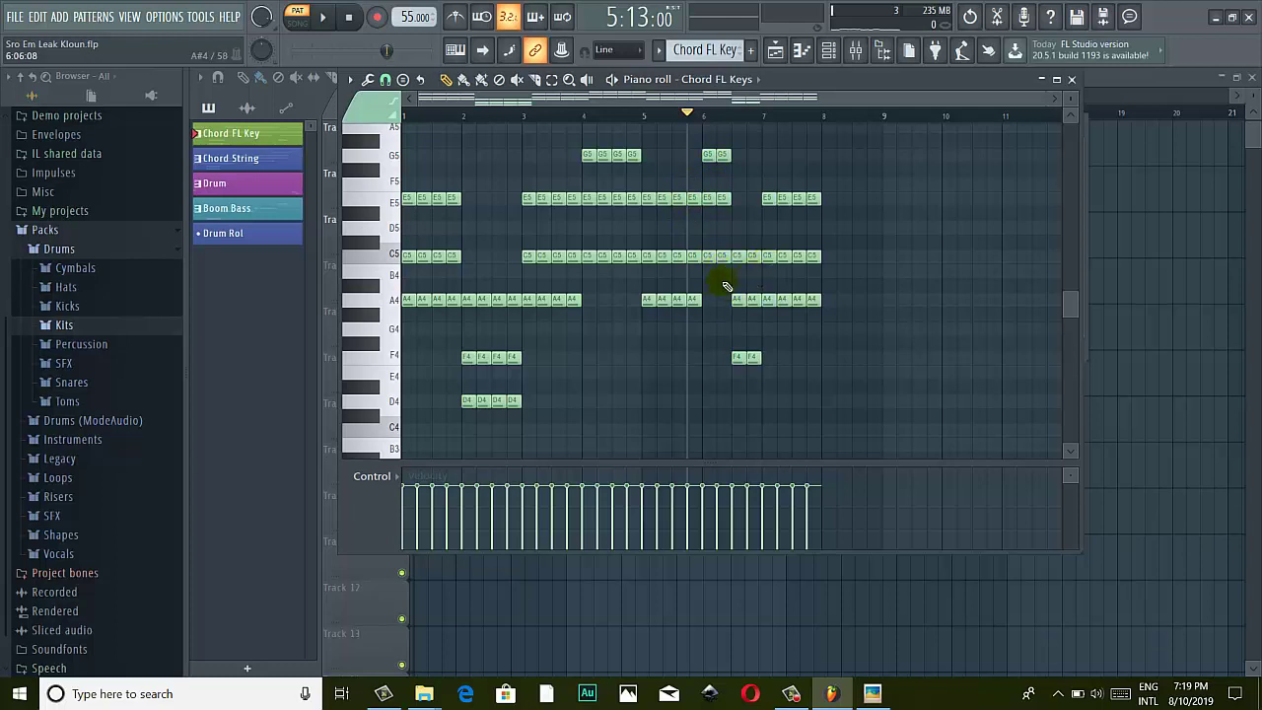
pyautogui.click(753, 356)
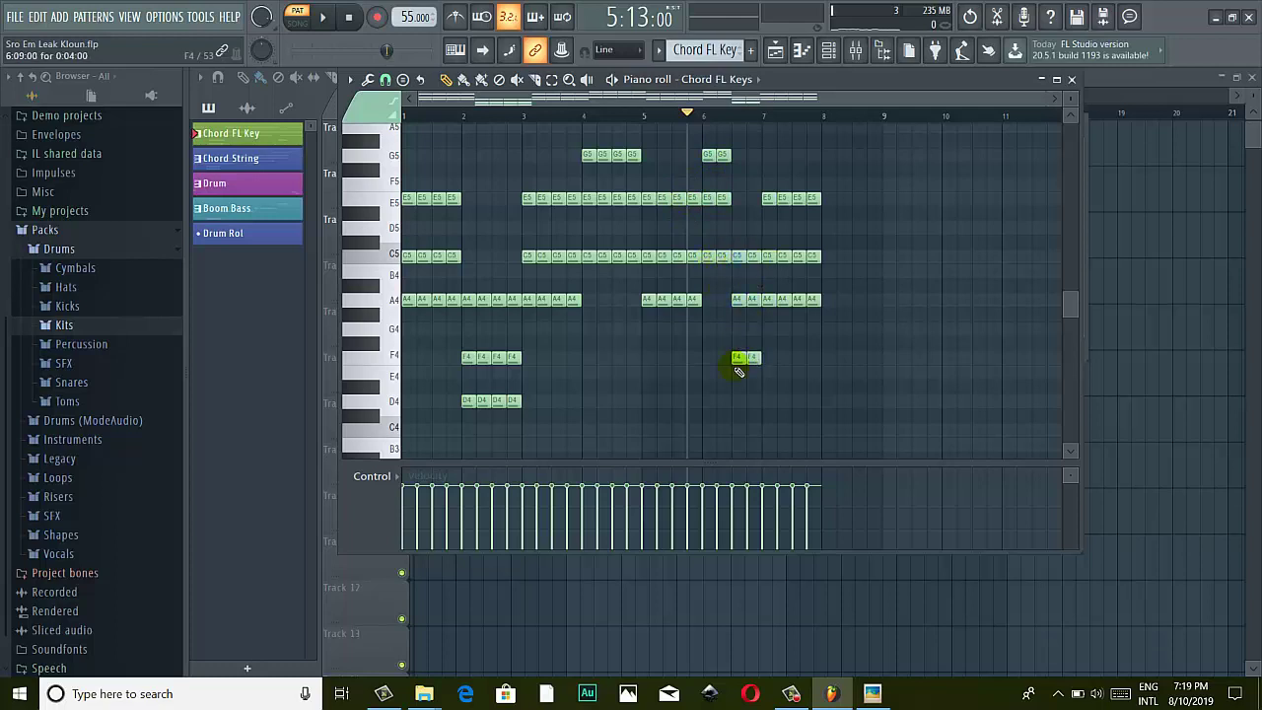
pyautogui.scroll(1, 755, 288)
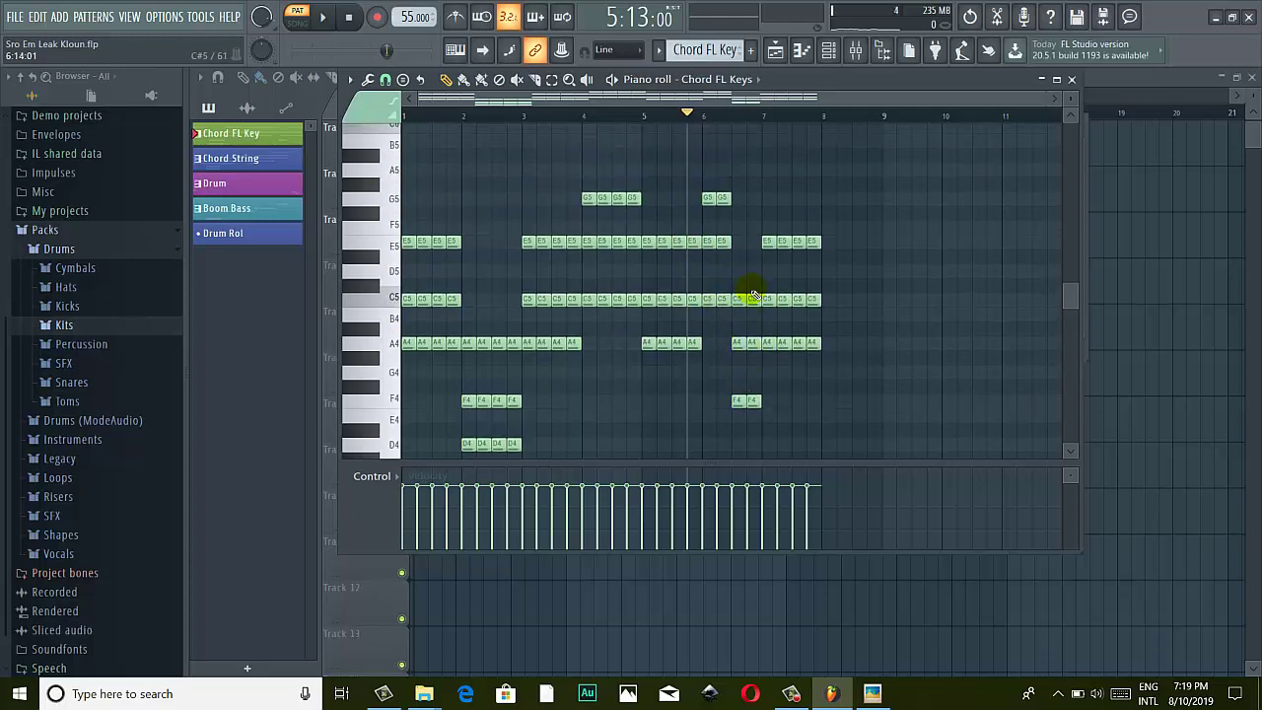
pyautogui.scroll(1, 751, 296)
# Close the Chord FL Keys notes and open the Chord String pattern's Chord Strings notes in the piano roll
pyautogui.click(1072, 80)
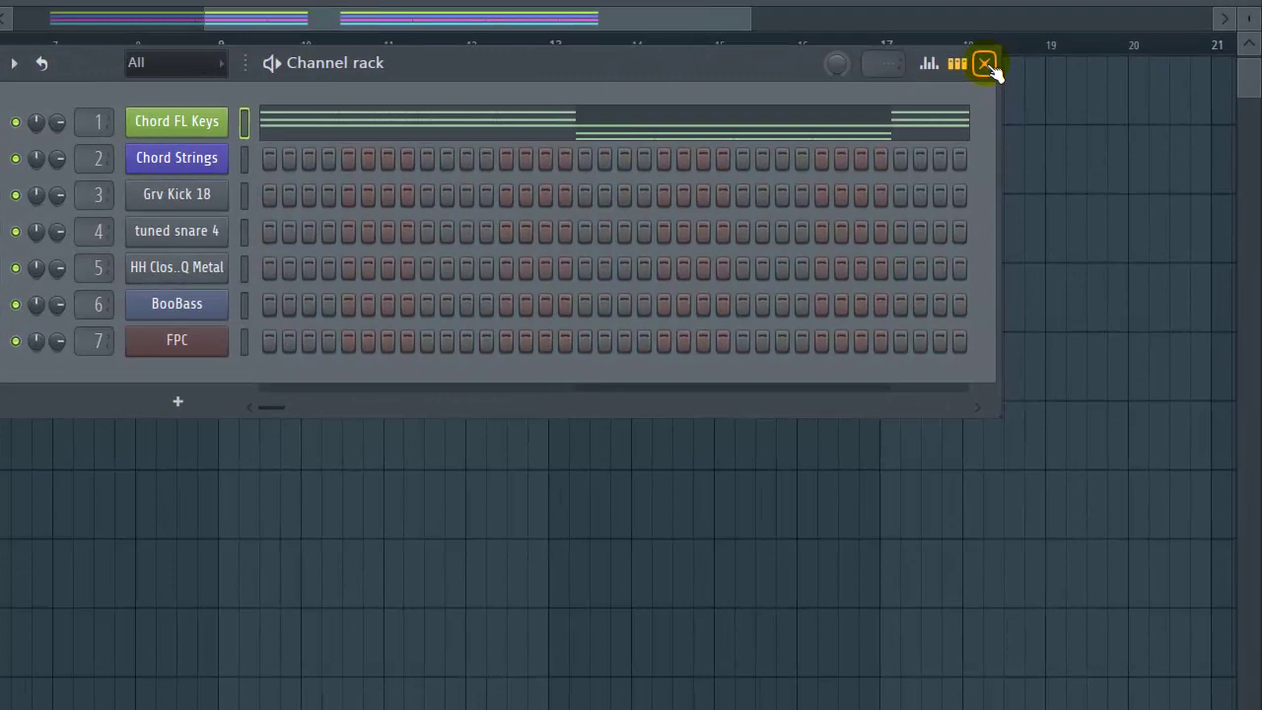
pyautogui.click(1077, 125)
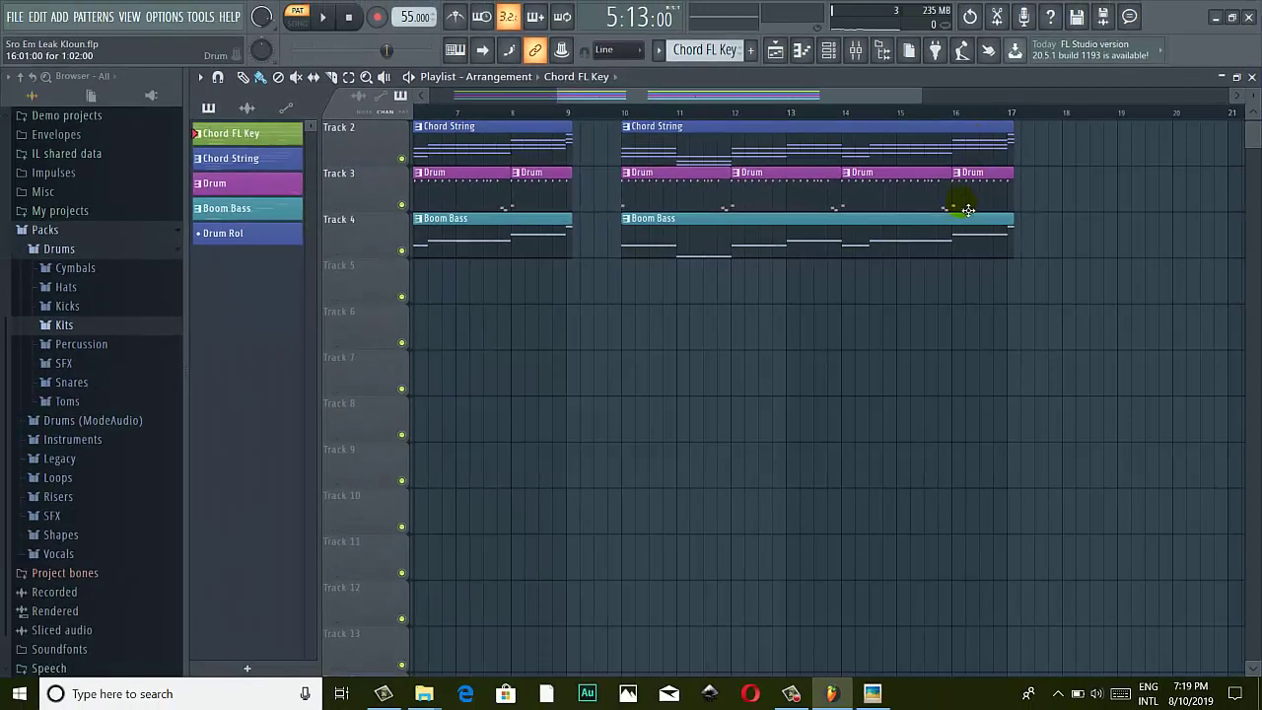
pyautogui.scroll(1, 926, 209)
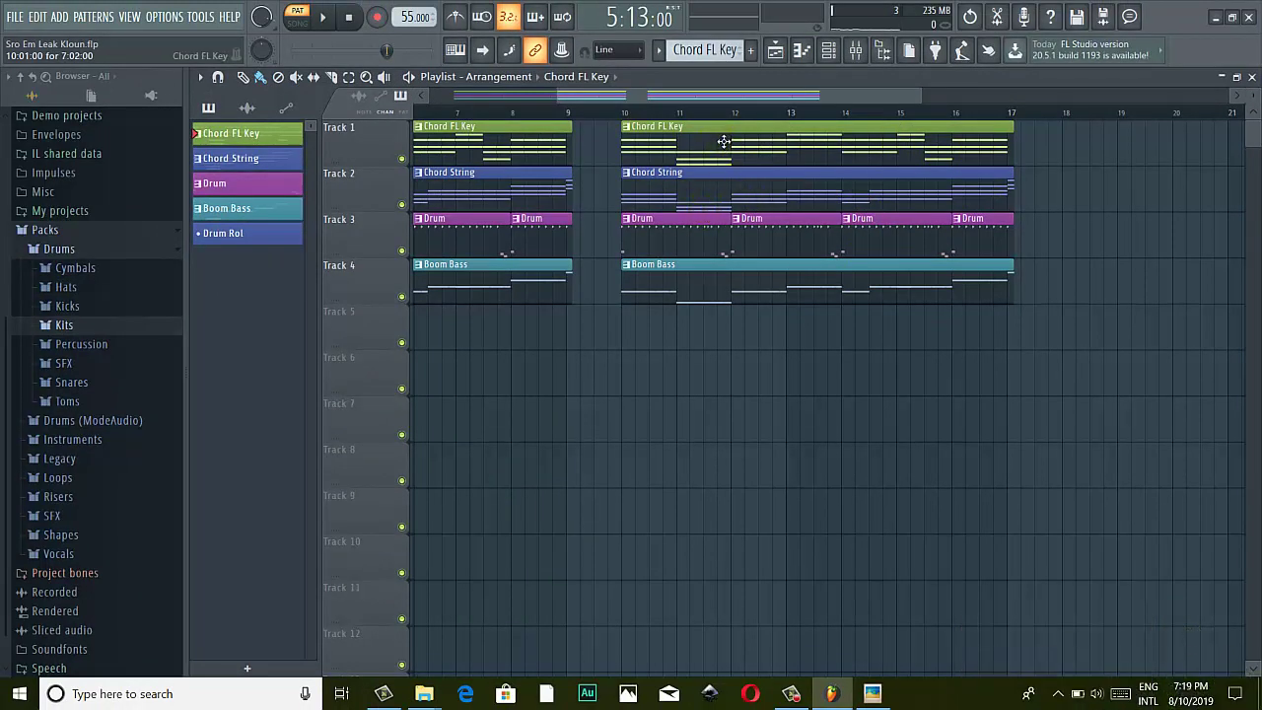
pyautogui.click(717, 204)
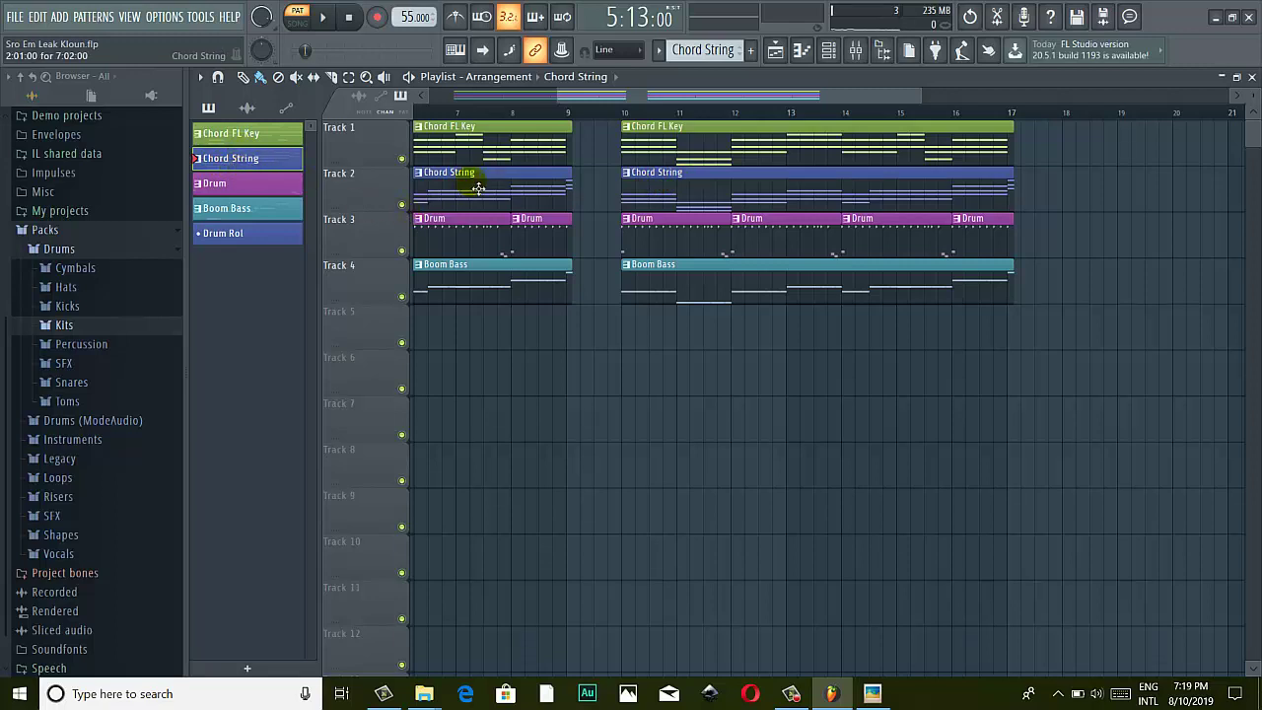
pyautogui.click(828, 50)
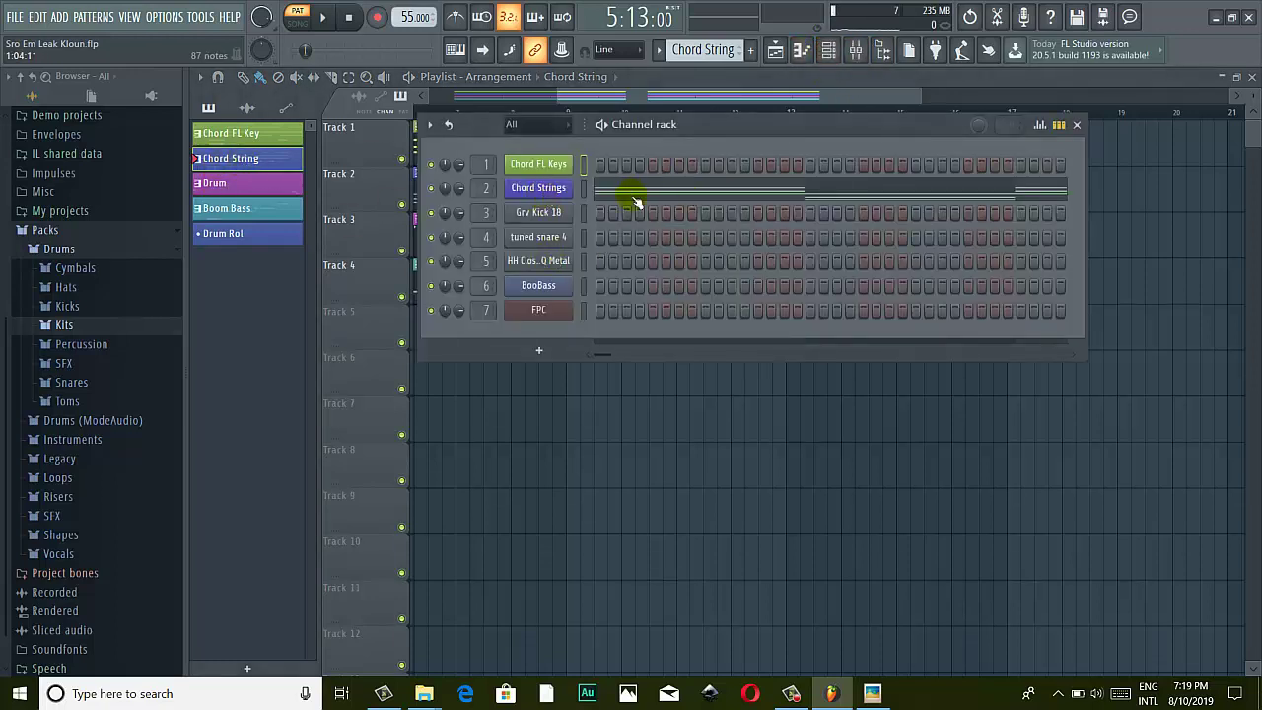
pyautogui.rightClick(536, 189)
pyautogui.click(601, 191)
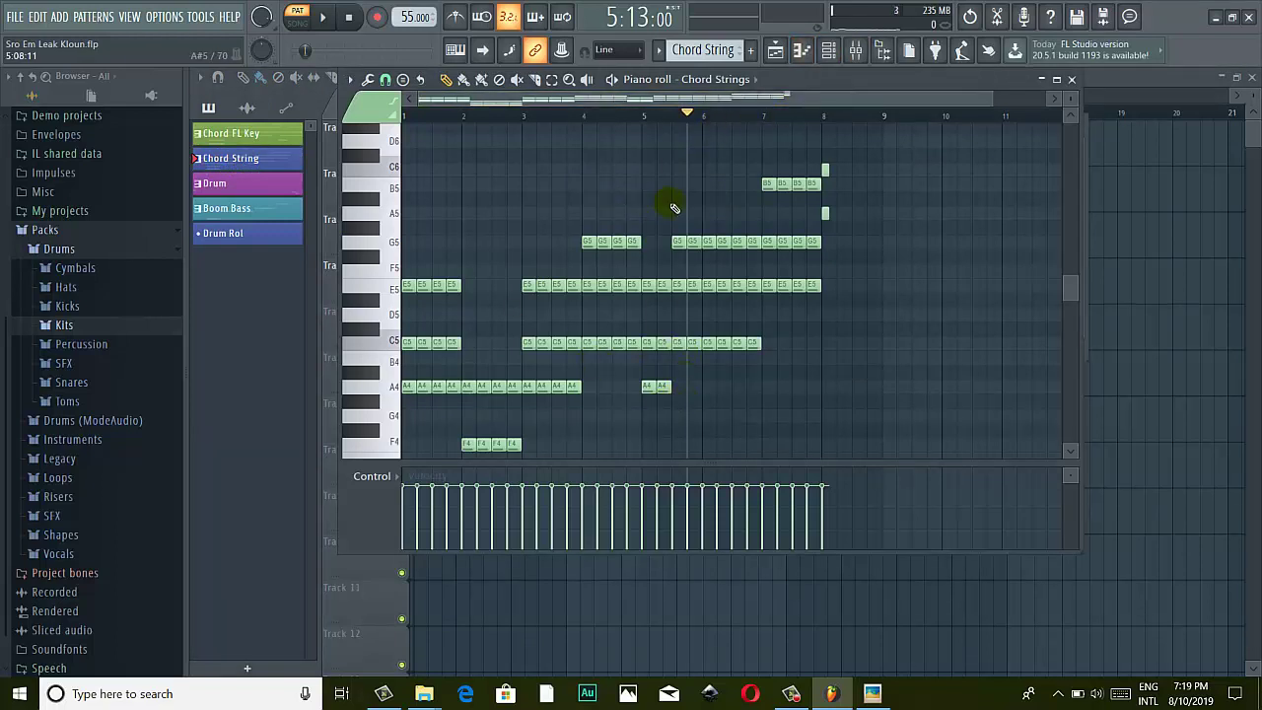
# Lengthen the short A5, C6 and E6 chord at the start of bar 8 to one beat and duplicate it to fill the bar
pyautogui.scroll(3, 690, 197)
pyautogui.keyDown('ctrl'); pyautogui.scroll(3, 823, 261); pyautogui.keyUp('ctrl')
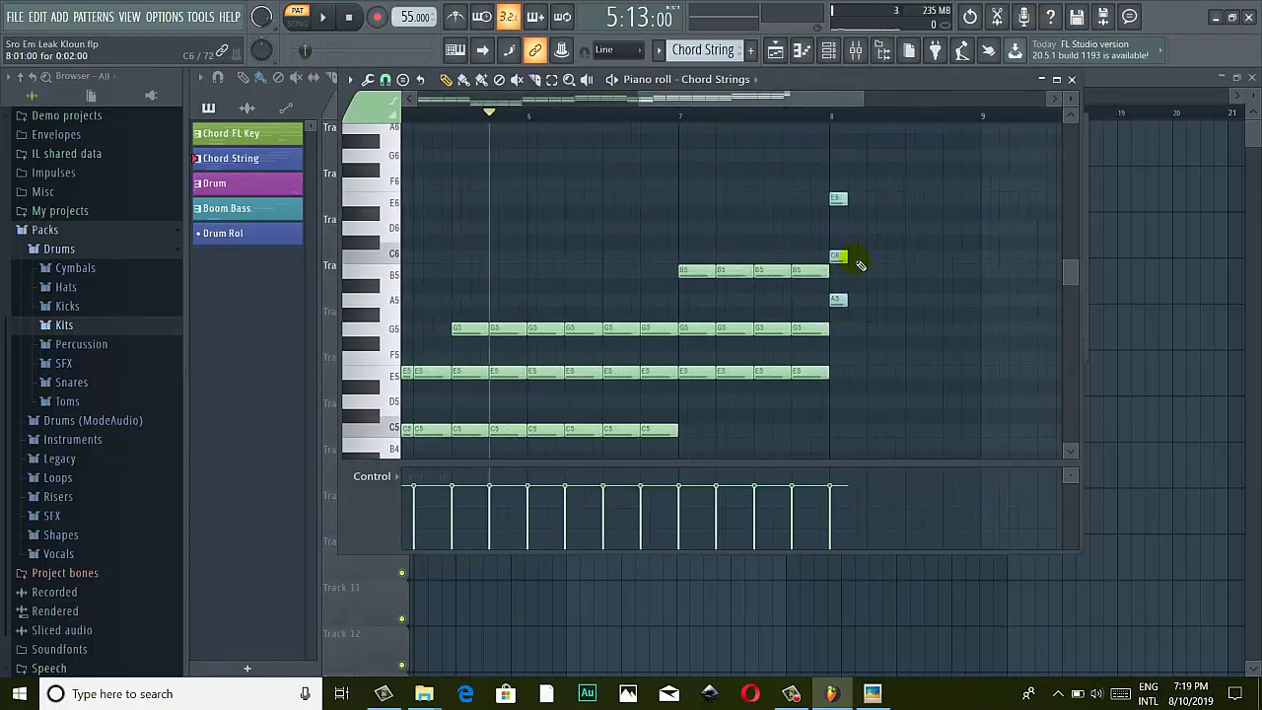
pyautogui.click(848, 207)
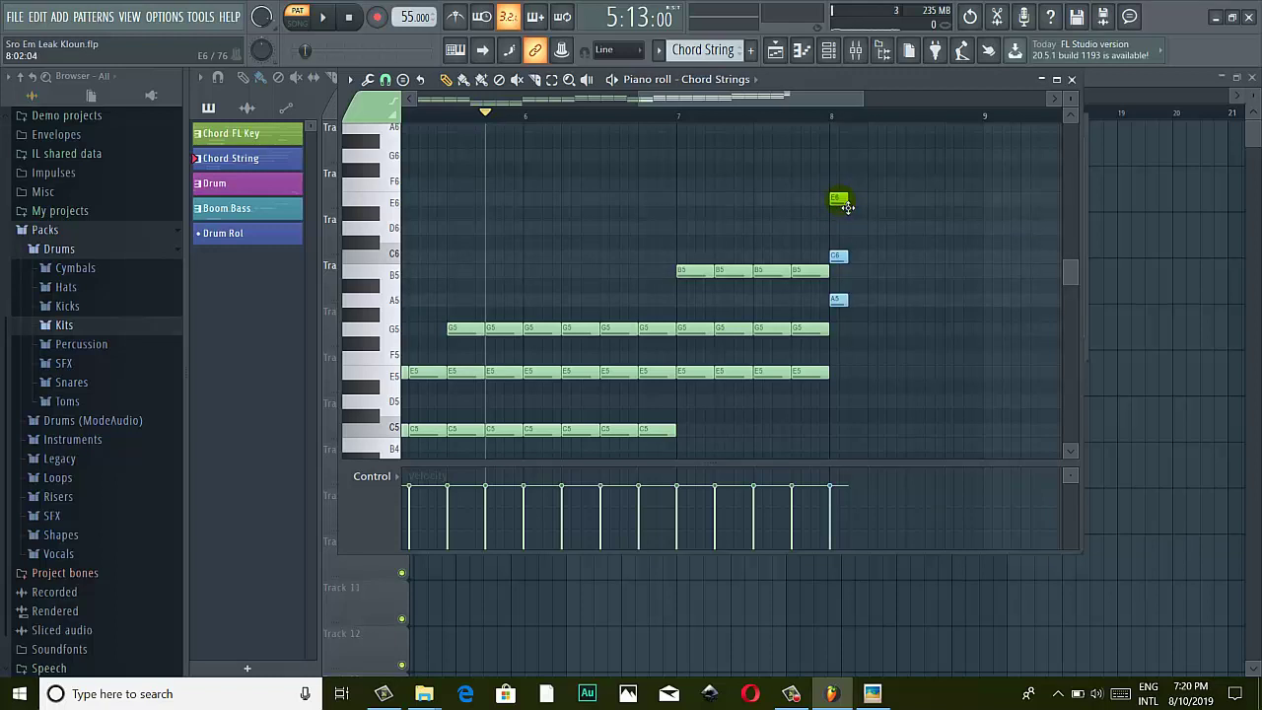
pyautogui.moveTo(848, 207)
pyautogui.mouseDown()
pyautogui.moveTo(866, 207)
pyautogui.moveTo(848, 207)
pyautogui.mouseUp()
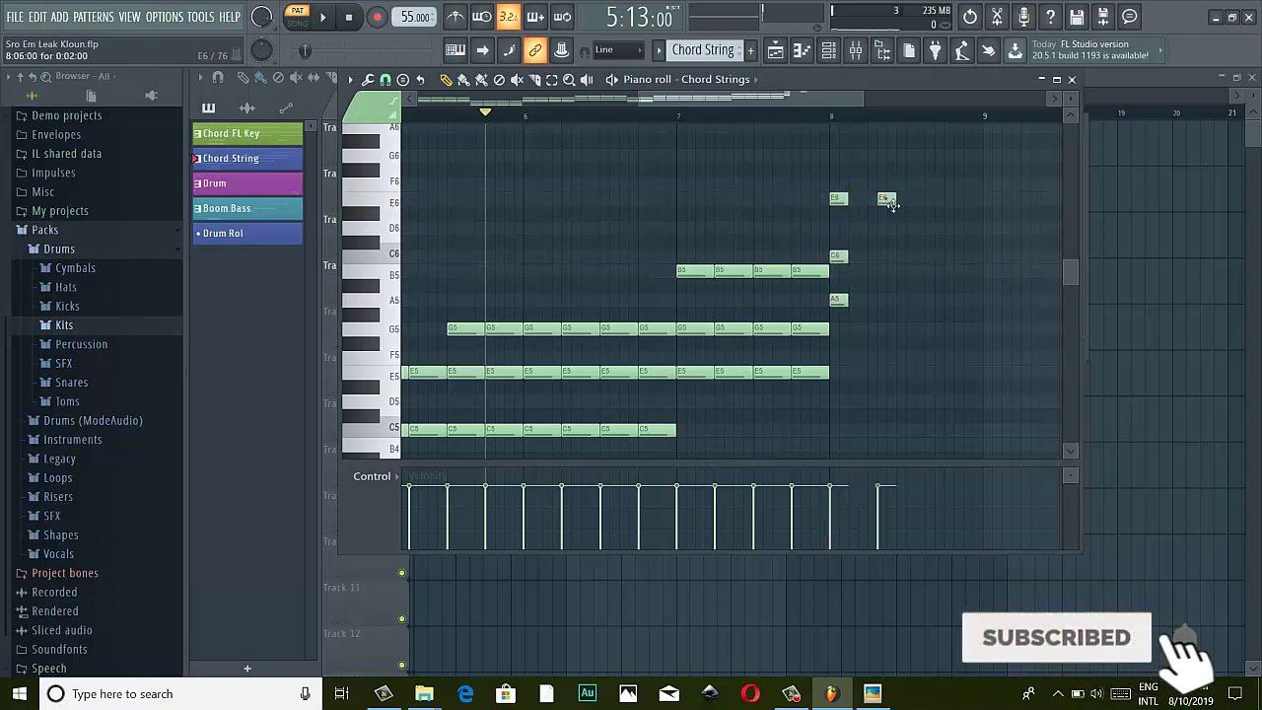
pyautogui.click(843, 200)
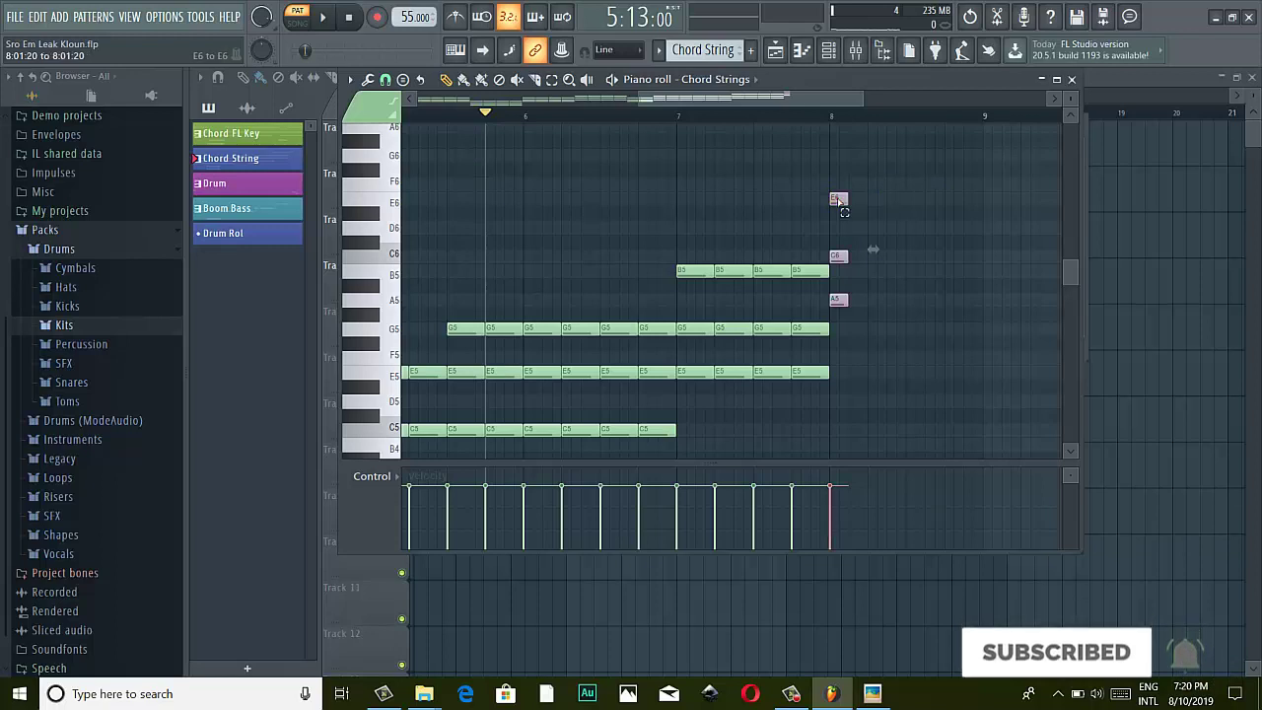
pyautogui.click(886, 199)
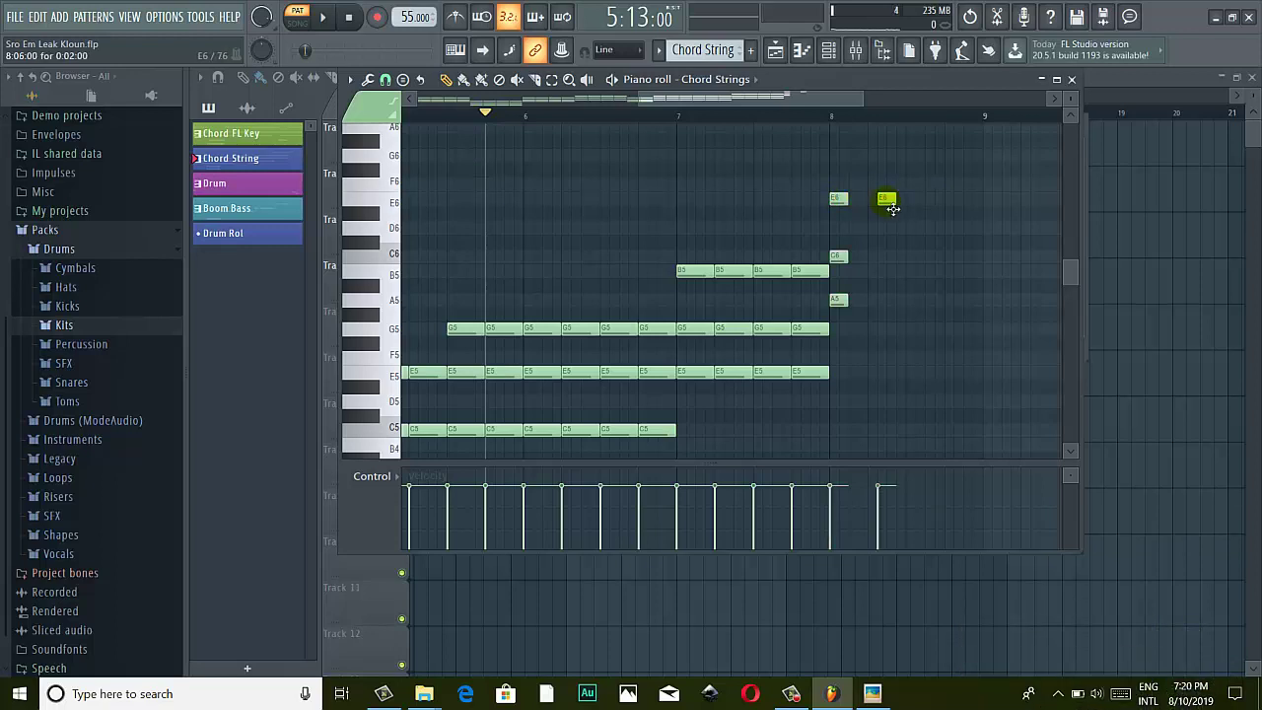
pyautogui.rightClick(885, 201)
pyautogui.moveTo(848, 209); pyautogui.dragTo(910, 201)
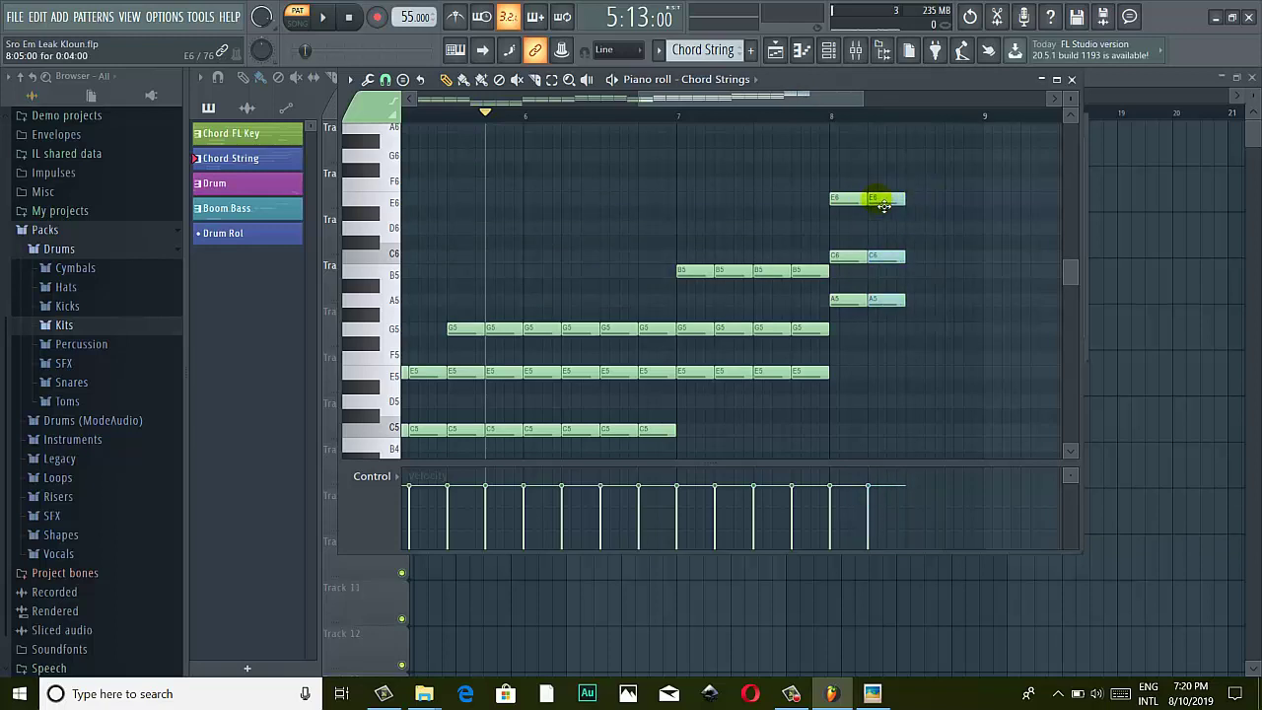
pyautogui.moveTo(885, 204); pyautogui.dragTo(968, 202)
pyautogui.click(931, 214)
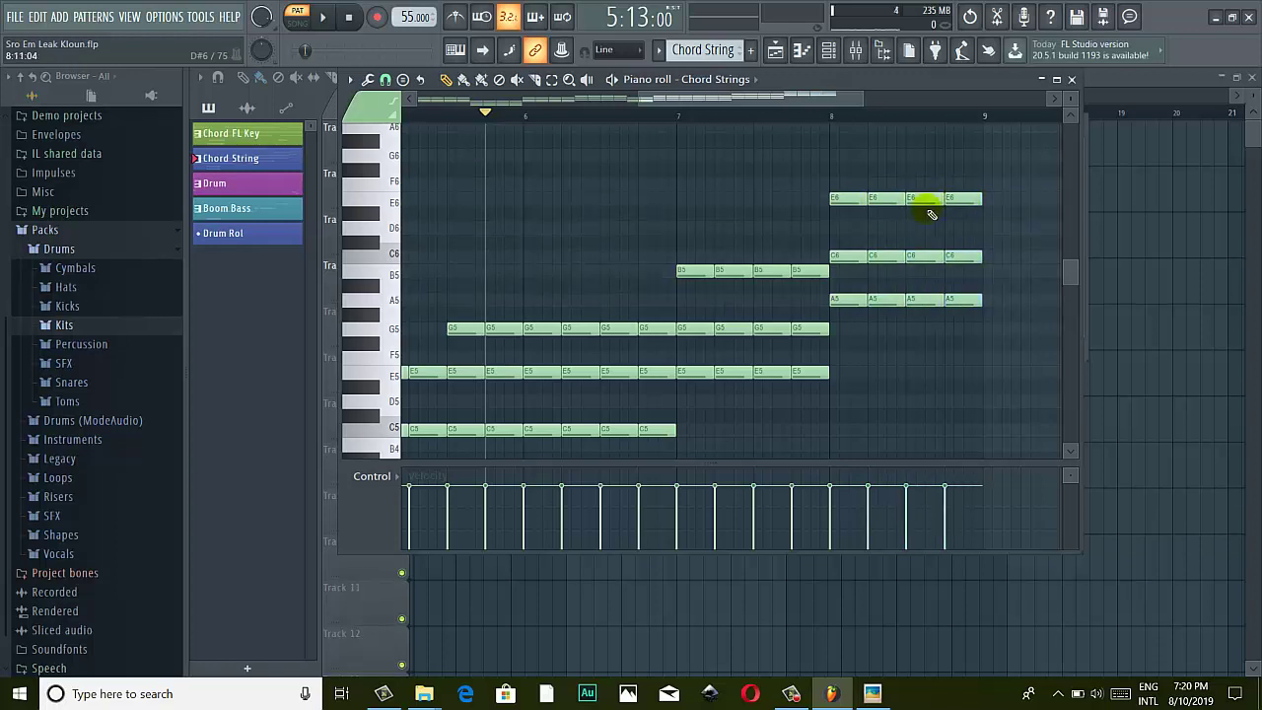
# Delete the four E5, G5 and B5 chords in bar 7 of the Chord Strings
pyautogui.rightClick(803, 272)
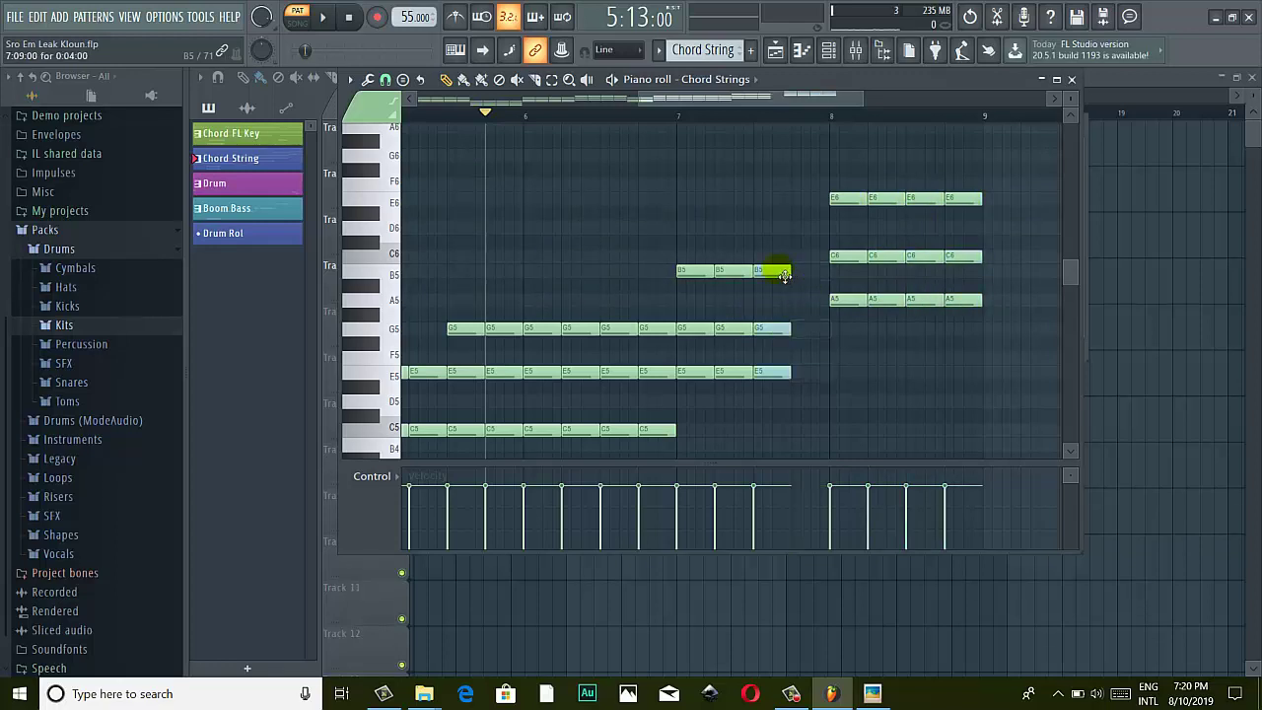
pyautogui.rightClick(778, 269)
pyautogui.rightClick(732, 280)
pyautogui.rightClick(690, 273)
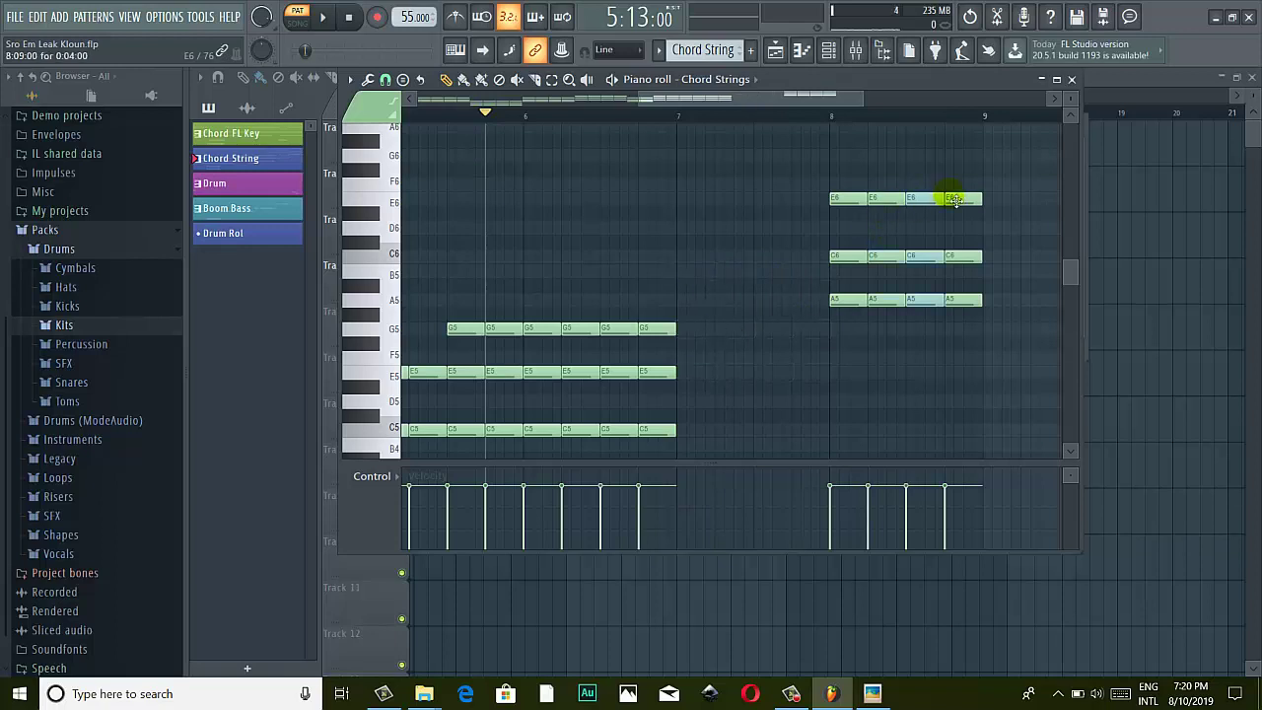
# Move the four bar 8 chords into bar 7 and transpose them down one octave to A4, C5 and E5
pyautogui.moveTo(1008, 168); pyautogui.dragTo(833, 325)
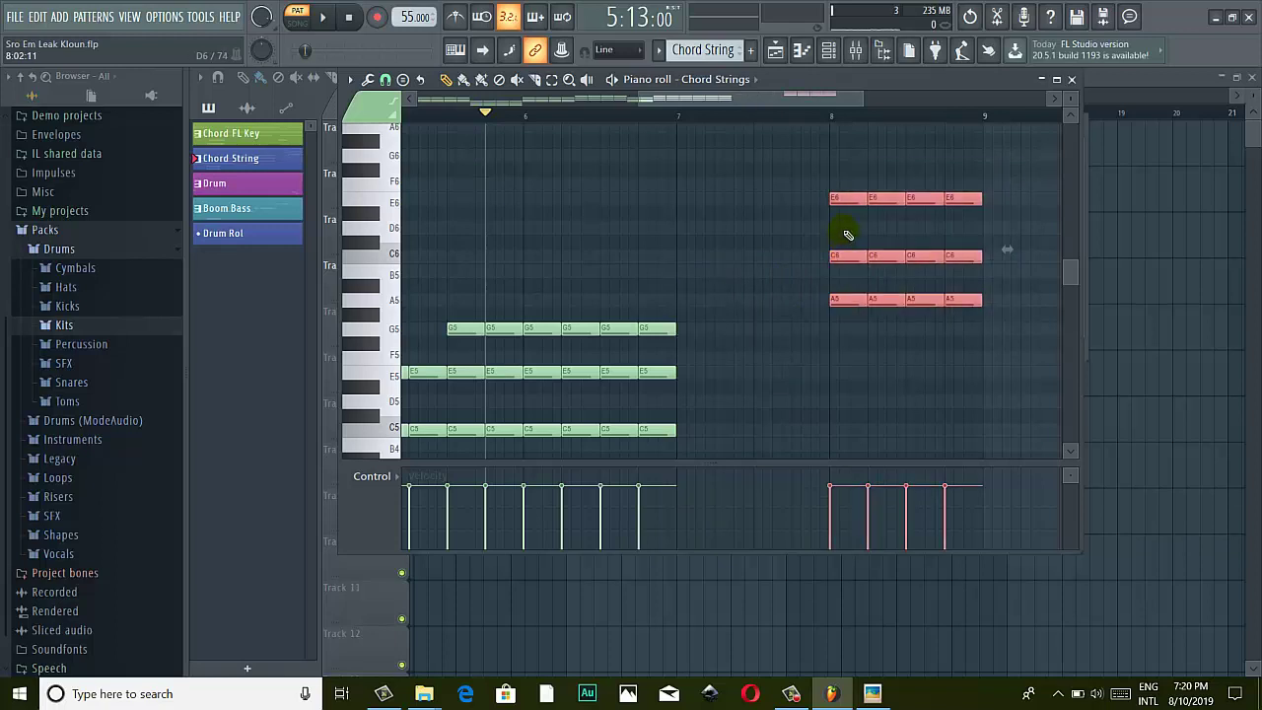
pyautogui.moveTo(846, 204); pyautogui.dragTo(707, 388)
pyautogui.scroll(-3, 699, 212)
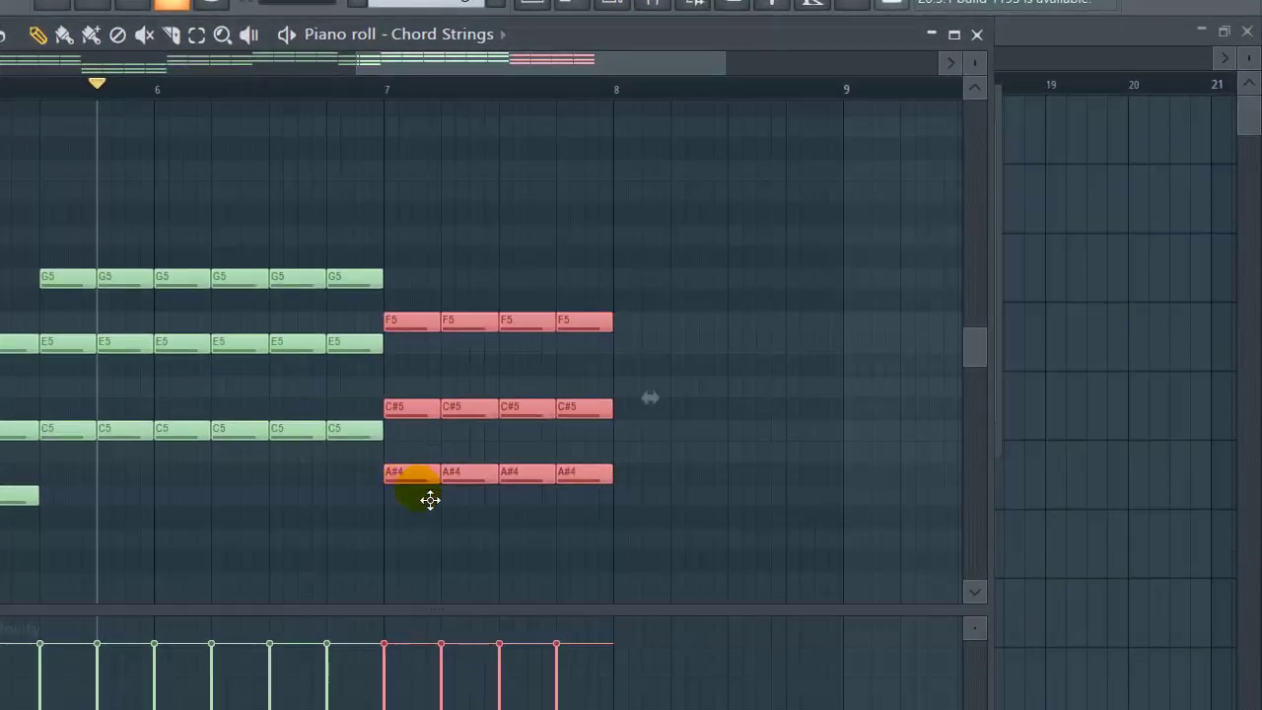
pyautogui.moveTo(430, 500); pyautogui.dragTo(423, 521)
# Replace the last two Chord Strings chords of bar 5 with copies of the A4, C5 and E5 chord
pyautogui.moveTo(431, 63); pyautogui.dragTo(296, 63)
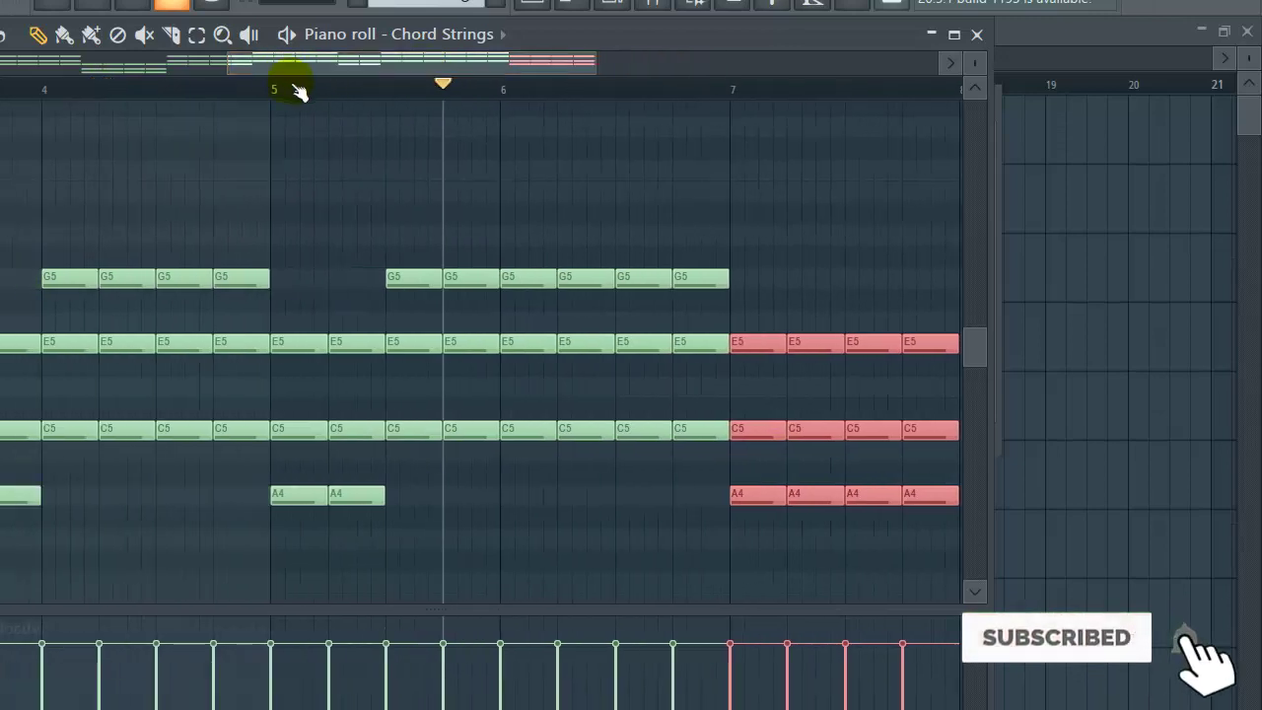
pyautogui.rightClick(464, 280)
pyautogui.rightClick(435, 284)
pyautogui.click(369, 351)
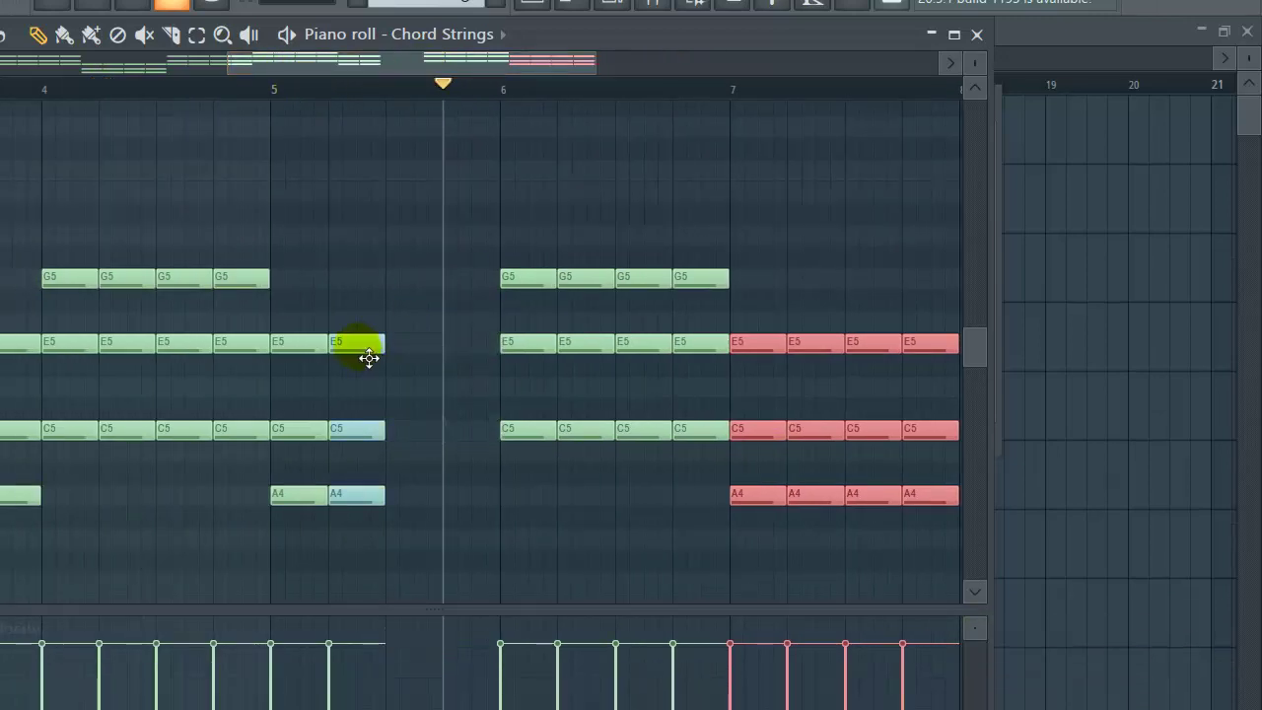
pyautogui.moveTo(368, 357); pyautogui.dragTo(434, 368)
# Change the last two Chord Strings chords of bar 6 to F4, A4 and C5
pyautogui.click(662, 340)
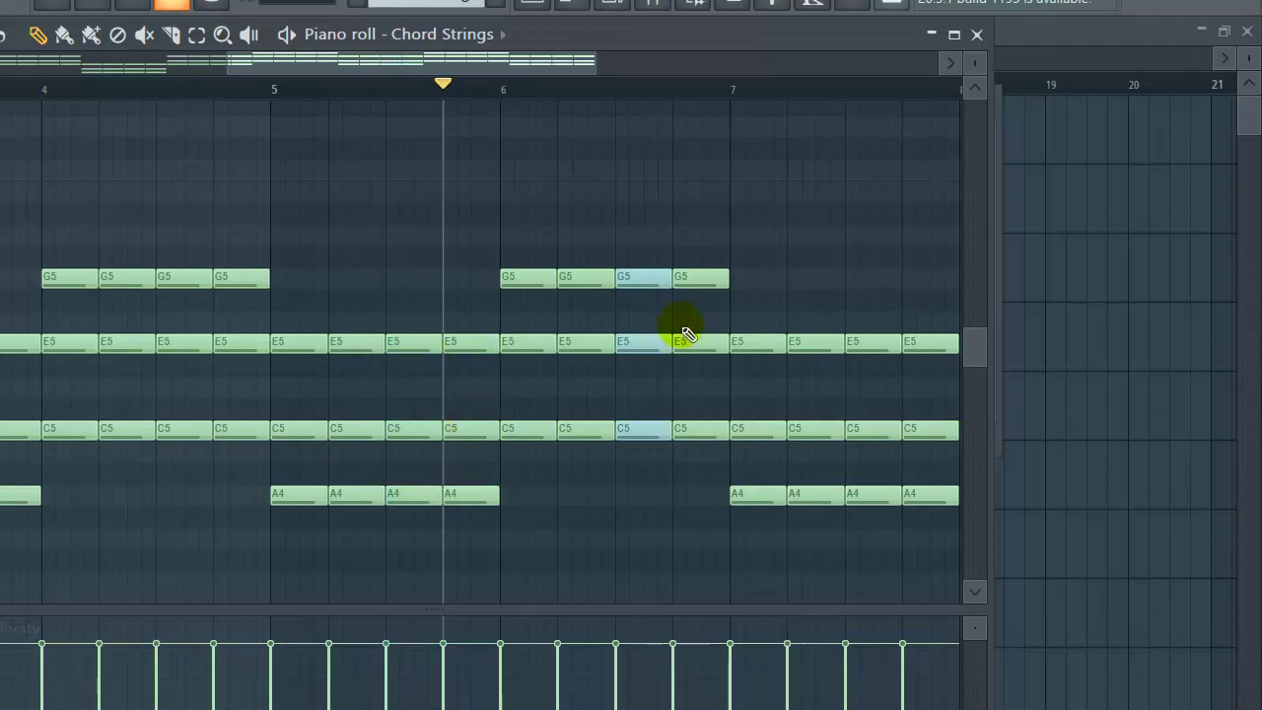
pyautogui.click(648, 434)
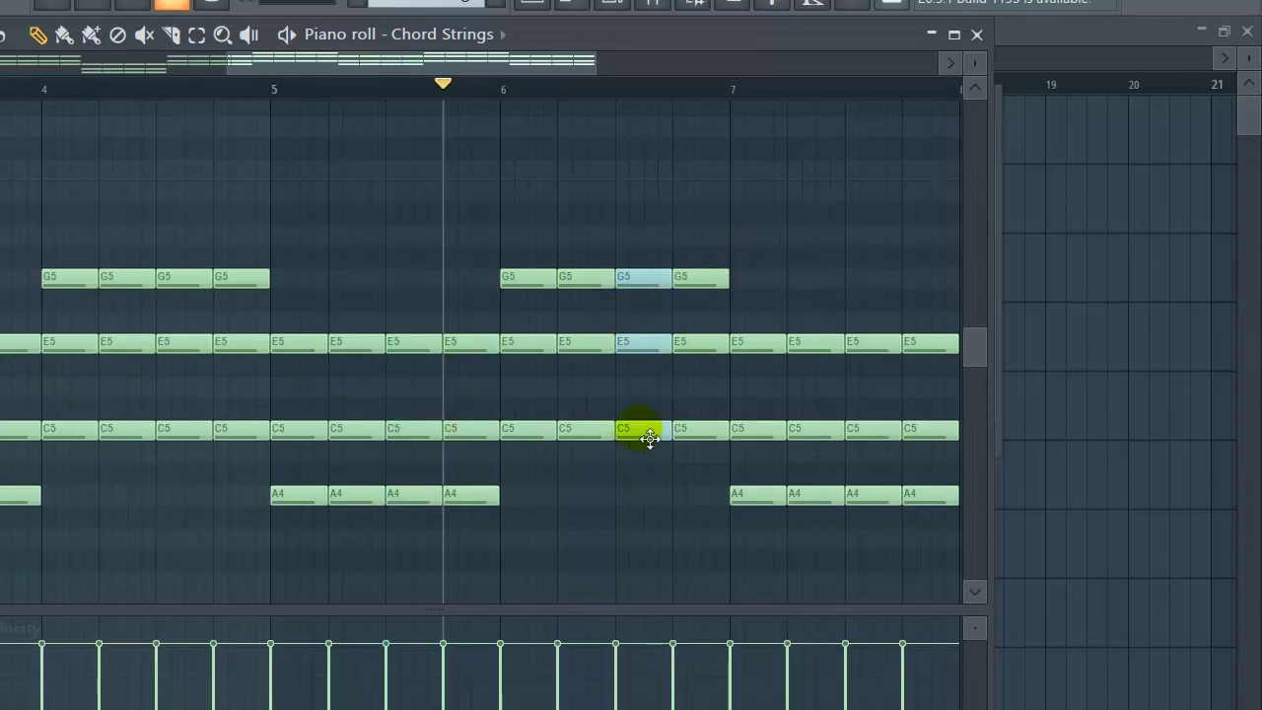
pyautogui.scroll(-1, 521, 473)
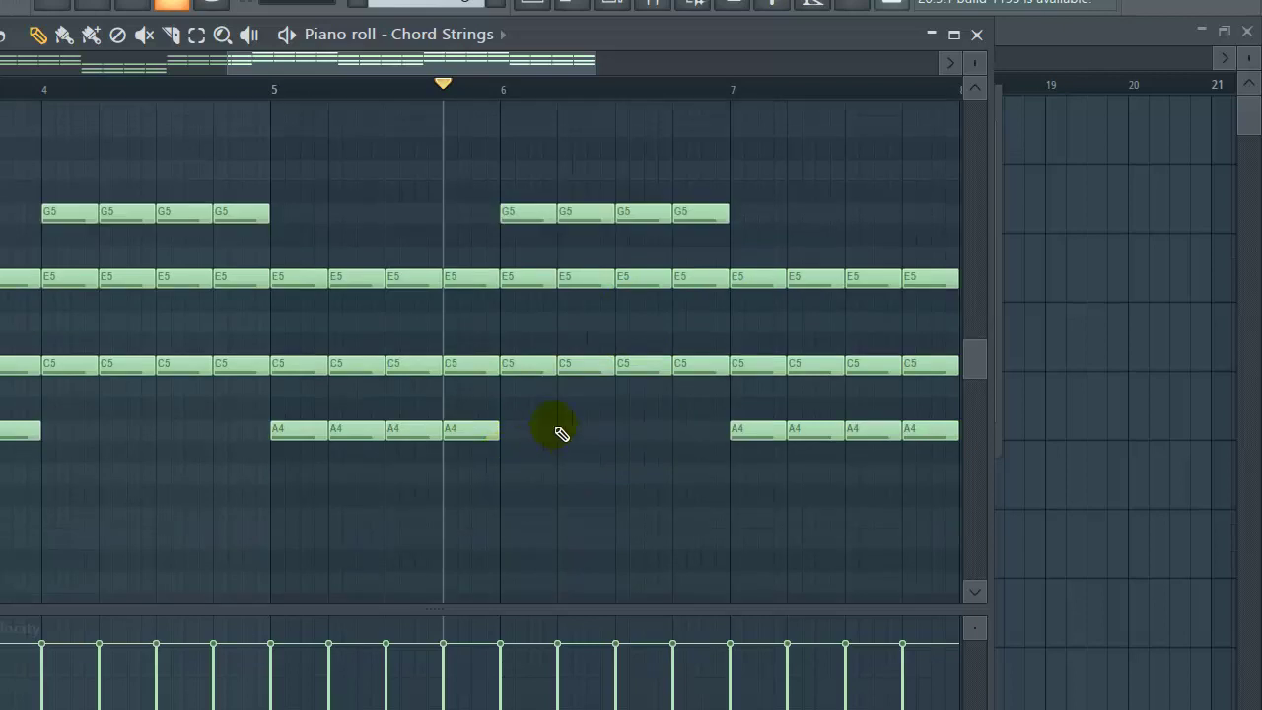
pyautogui.click(653, 372)
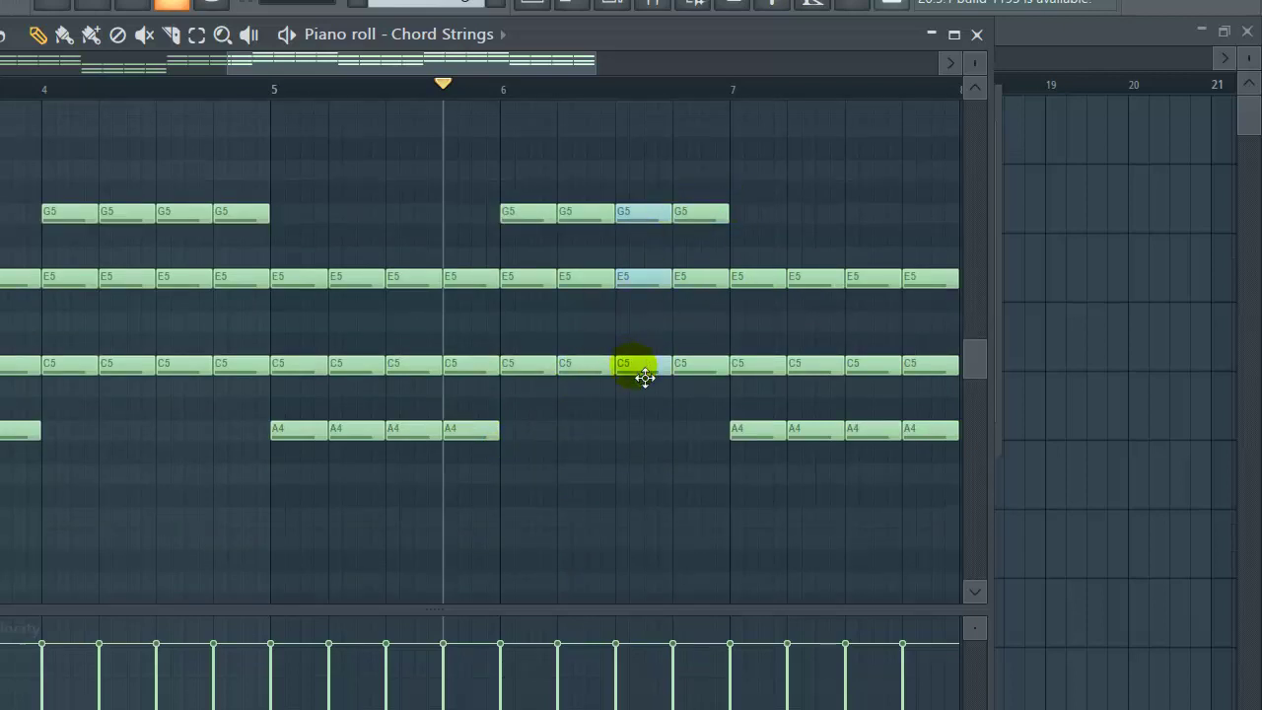
pyautogui.moveTo(645, 376); pyautogui.dragTo(642, 536)
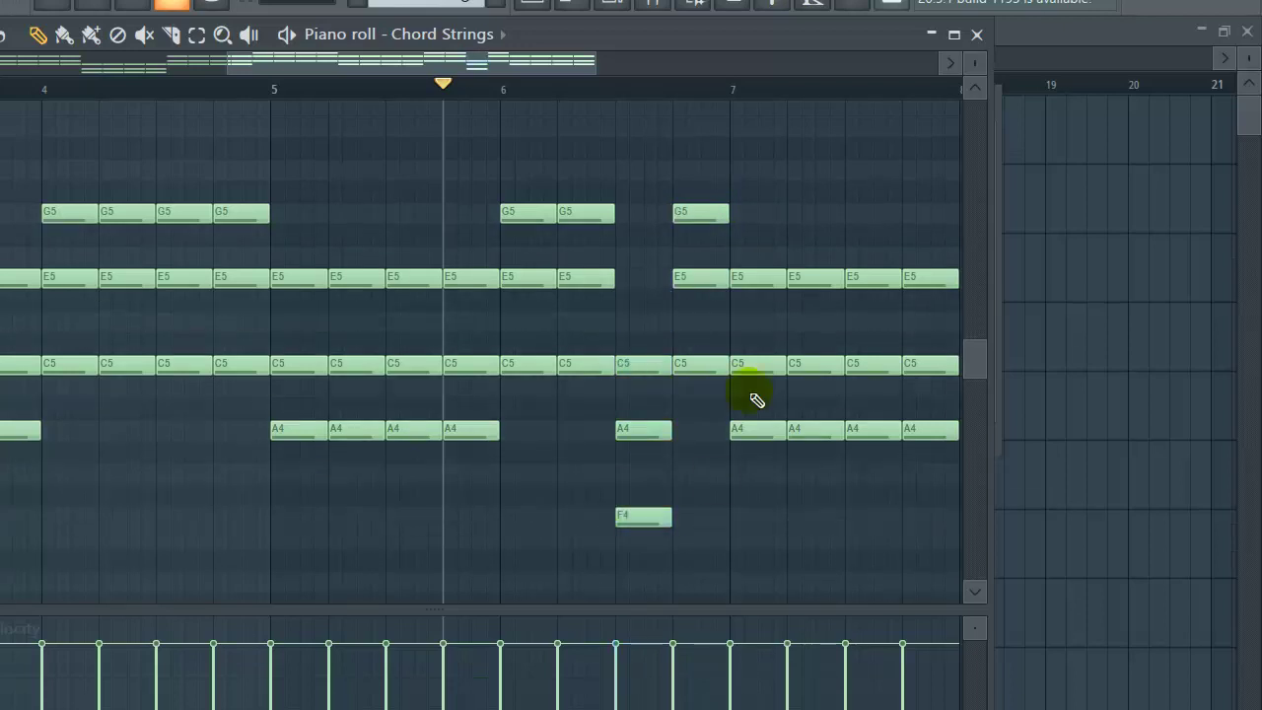
pyautogui.click(709, 284)
pyautogui.moveTo(712, 378); pyautogui.dragTo(687, 534)
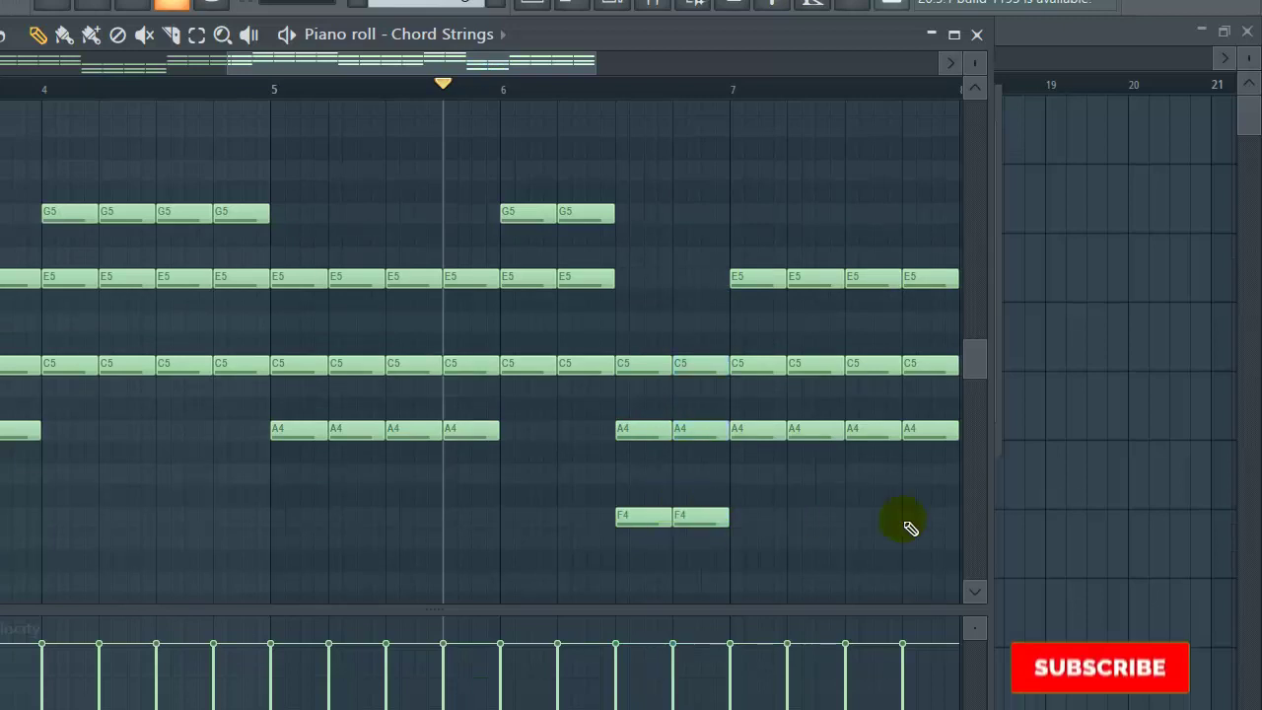
# Compare the revised Chord Strings chords with the song's chord sheet image
pyautogui.click(537, 225)
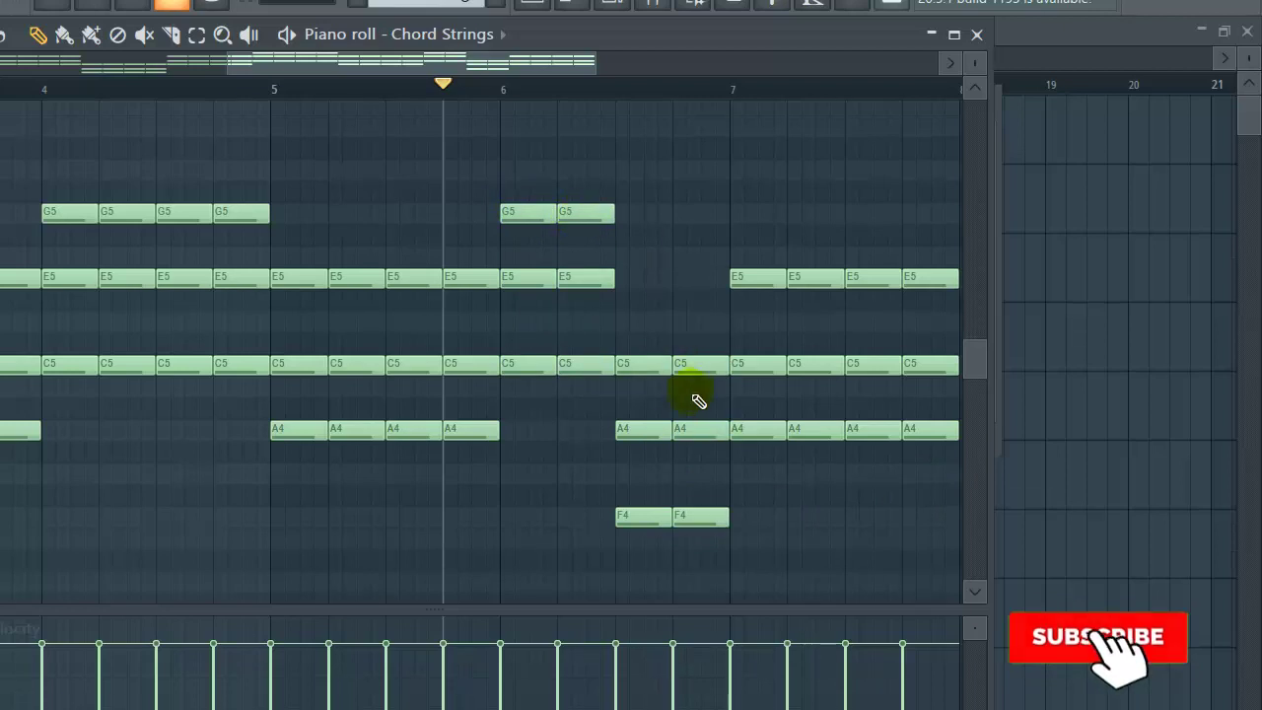
pyautogui.click(676, 431)
pyautogui.moveTo(503, 79); pyautogui.dragTo(613, 84)
pyautogui.hotkey('alt', 'Tab')
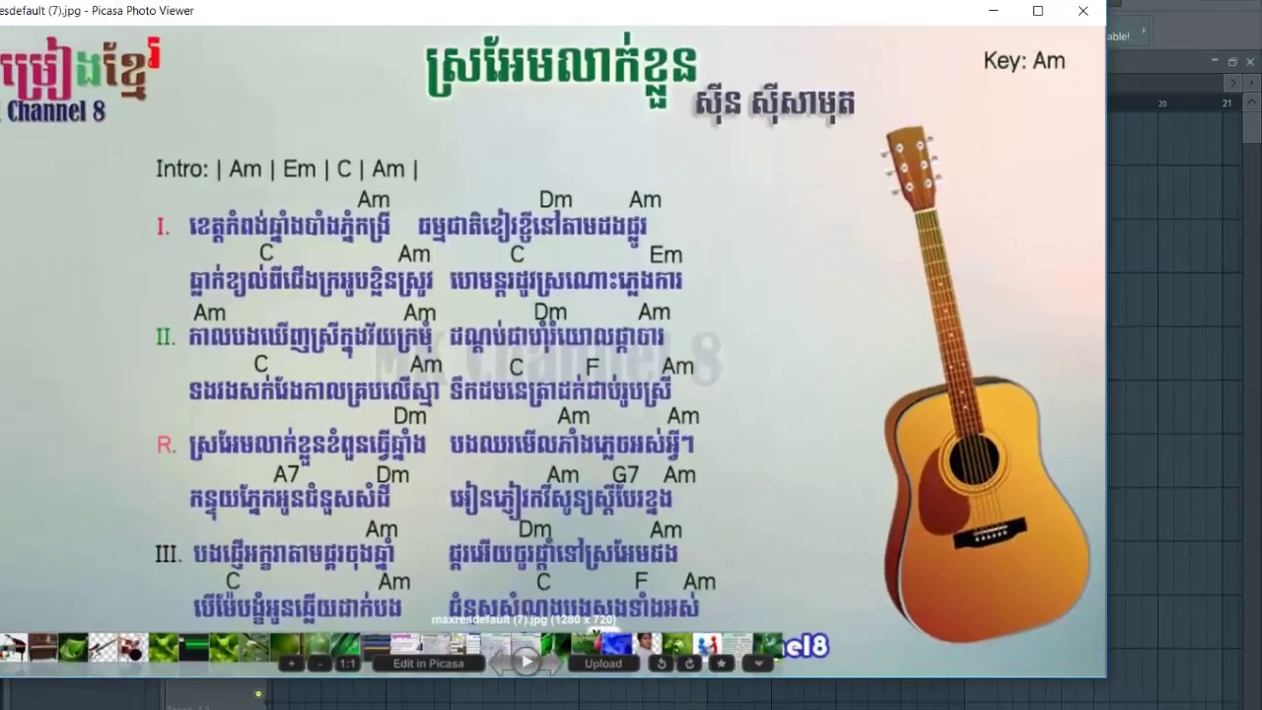
pyautogui.click(820, 693)
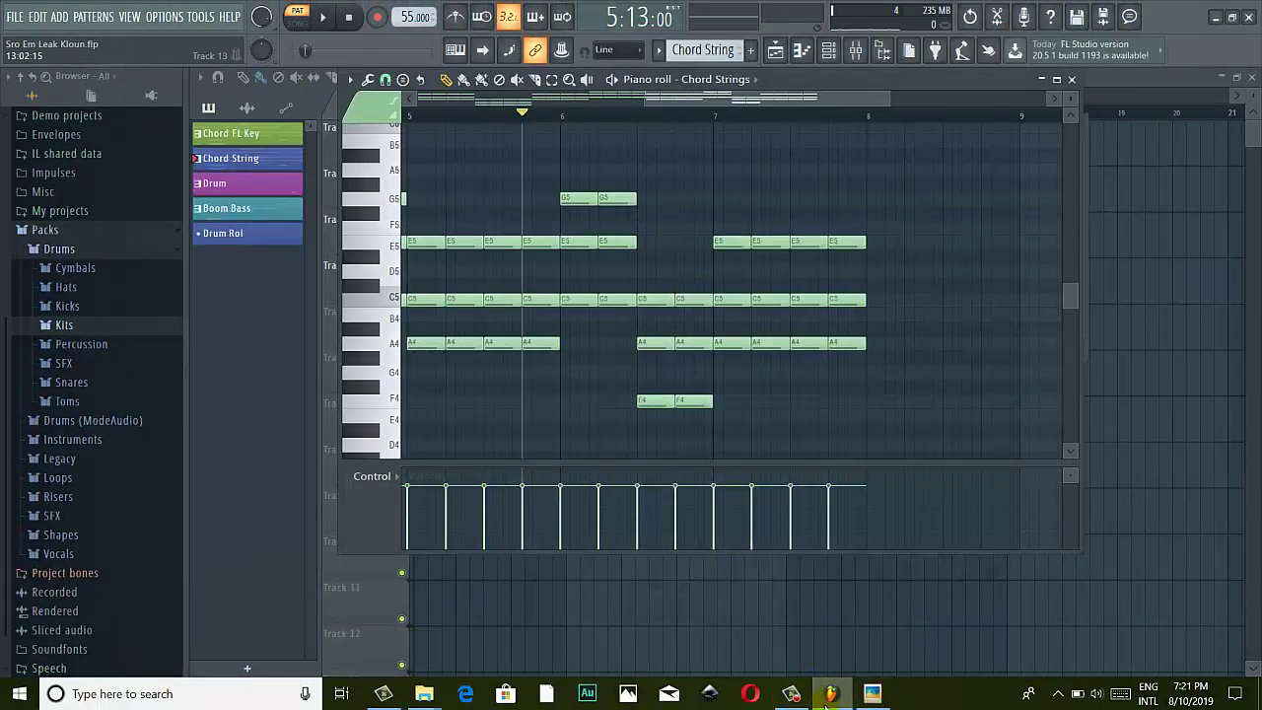
pyautogui.click(828, 693)
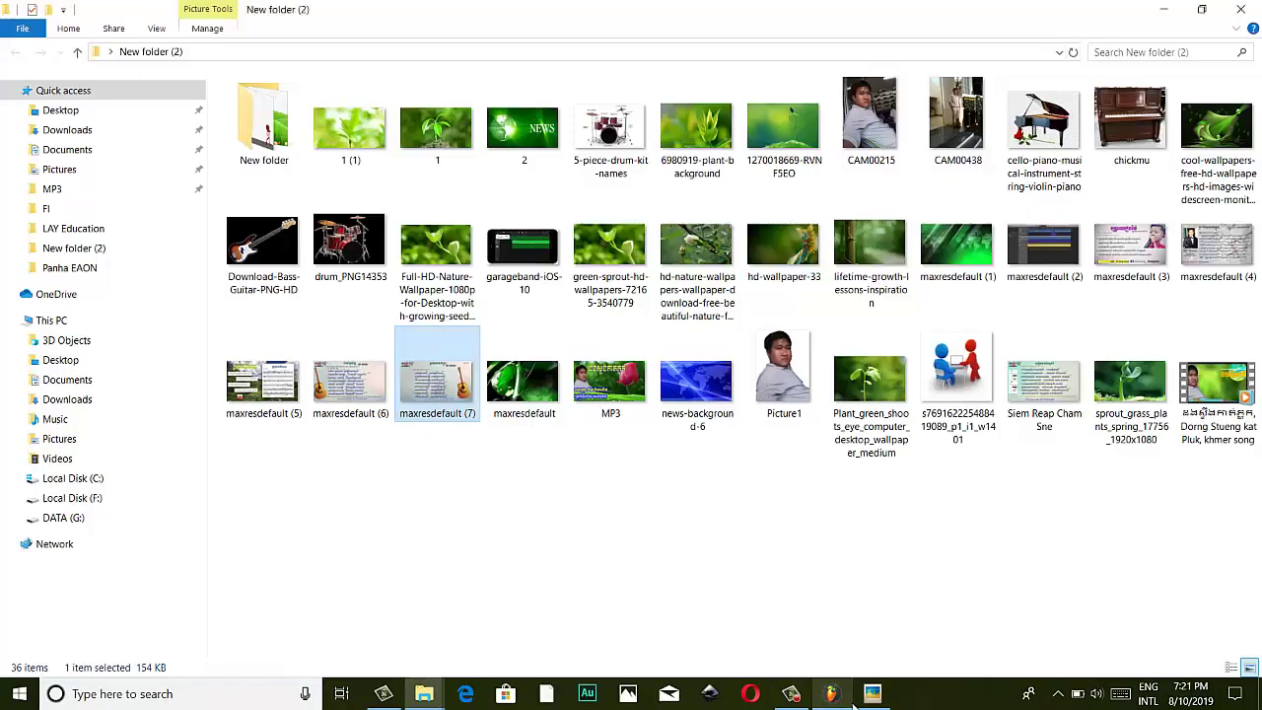
pyautogui.click(872, 693)
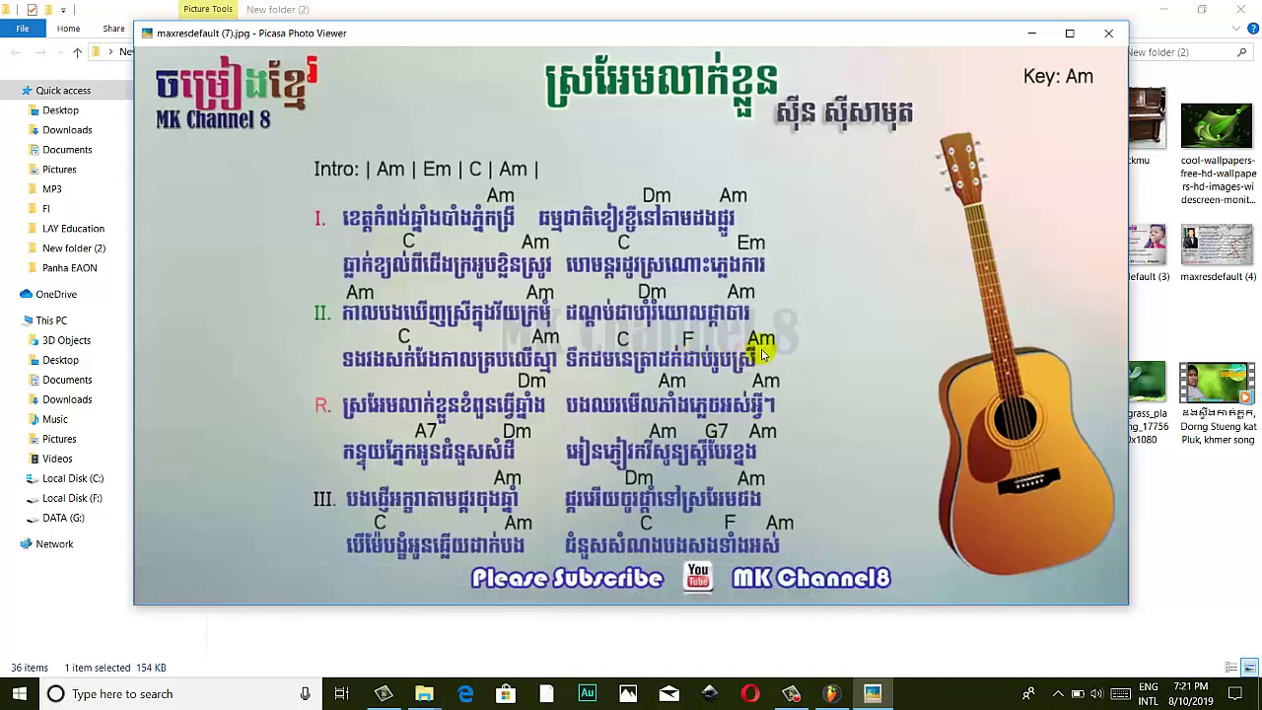
# Close the chord sheet image, minimize the picture folder and switch back to FL Studio
pyautogui.click(1108, 32)
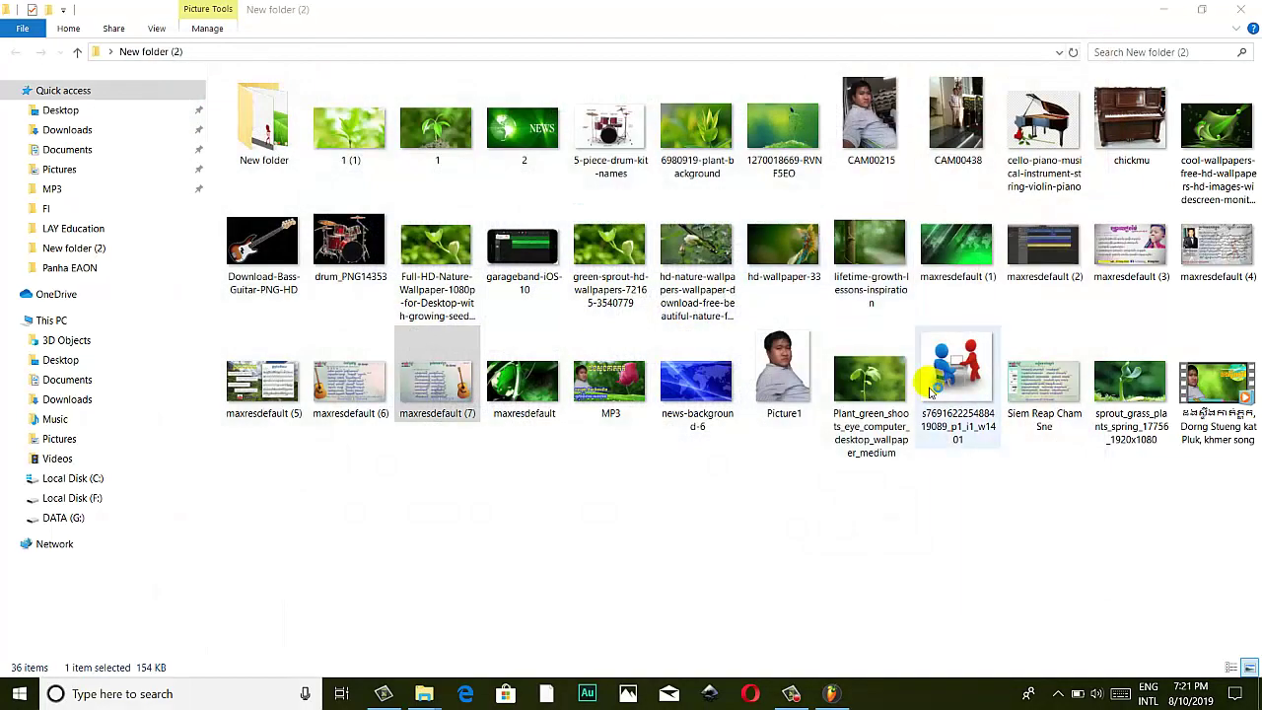
pyautogui.click(1164, 10)
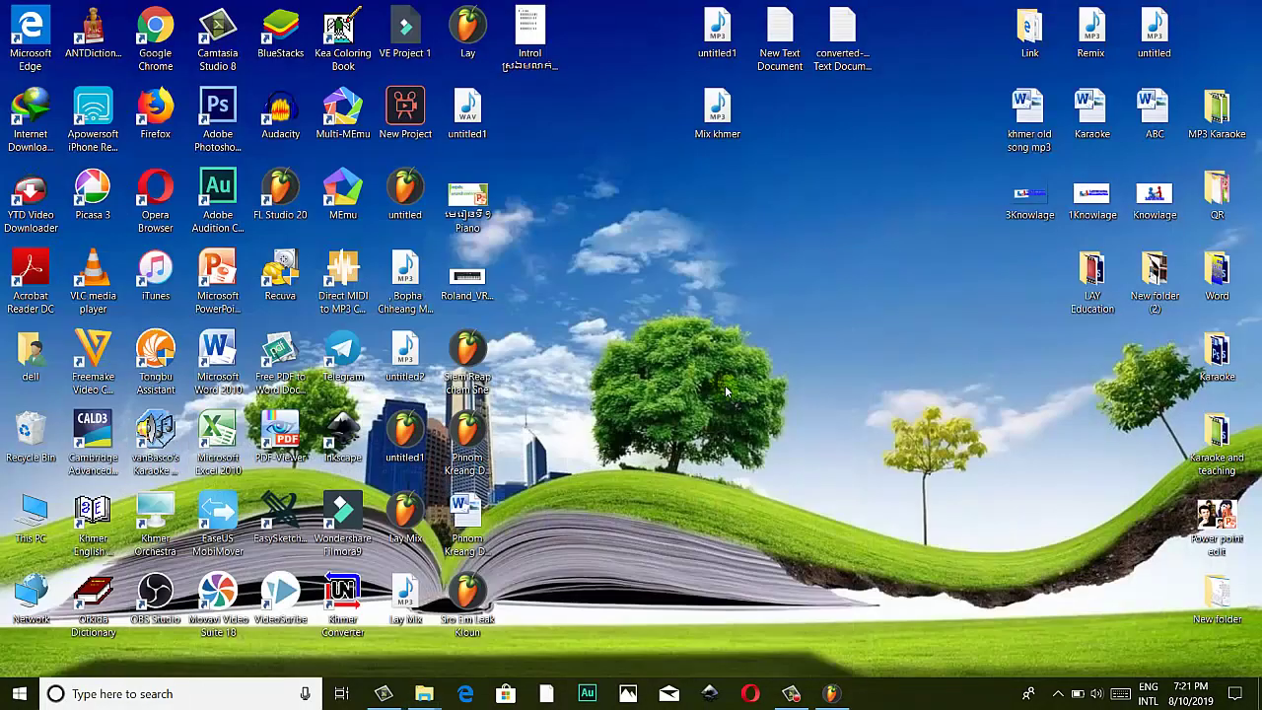
pyautogui.rightClick(578, 284)
pyautogui.click(622, 328)
pyautogui.click(833, 694)
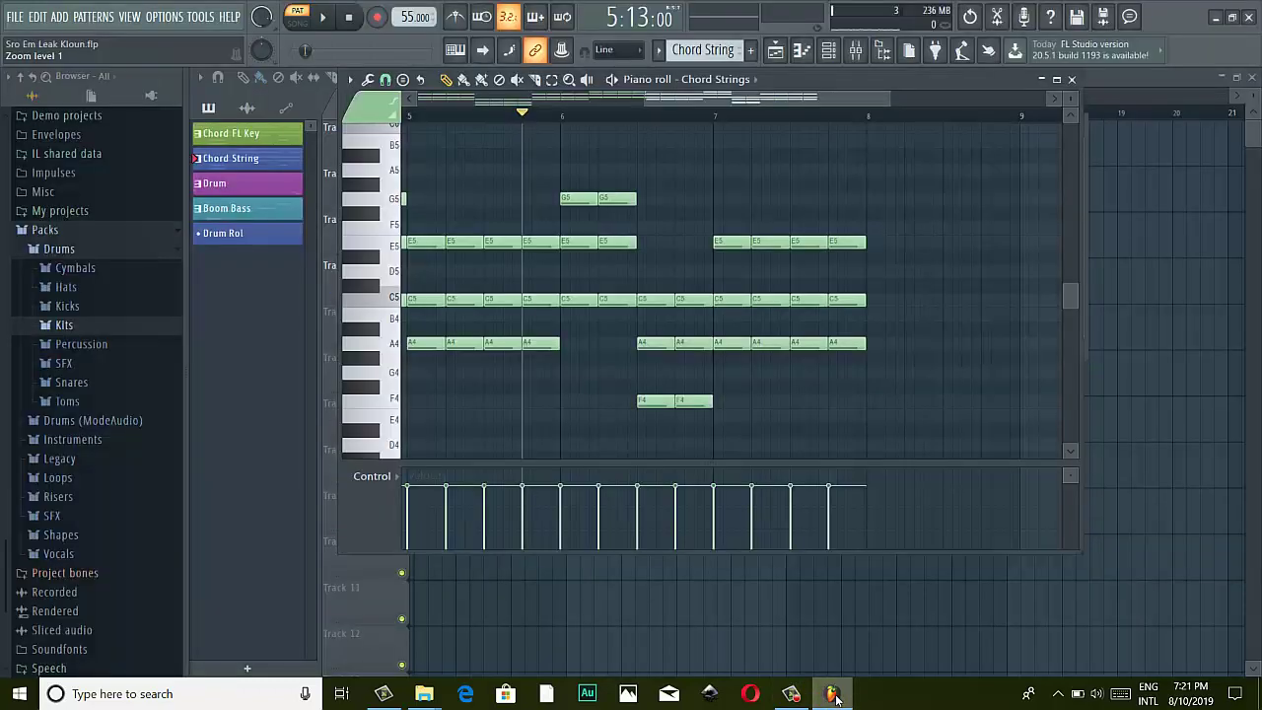
# Close the Chord Strings piano roll and the channel rack to reveal the playlist
pyautogui.moveTo(904, 95); pyautogui.dragTo(1003, 150)
pyautogui.click(1157, 141)
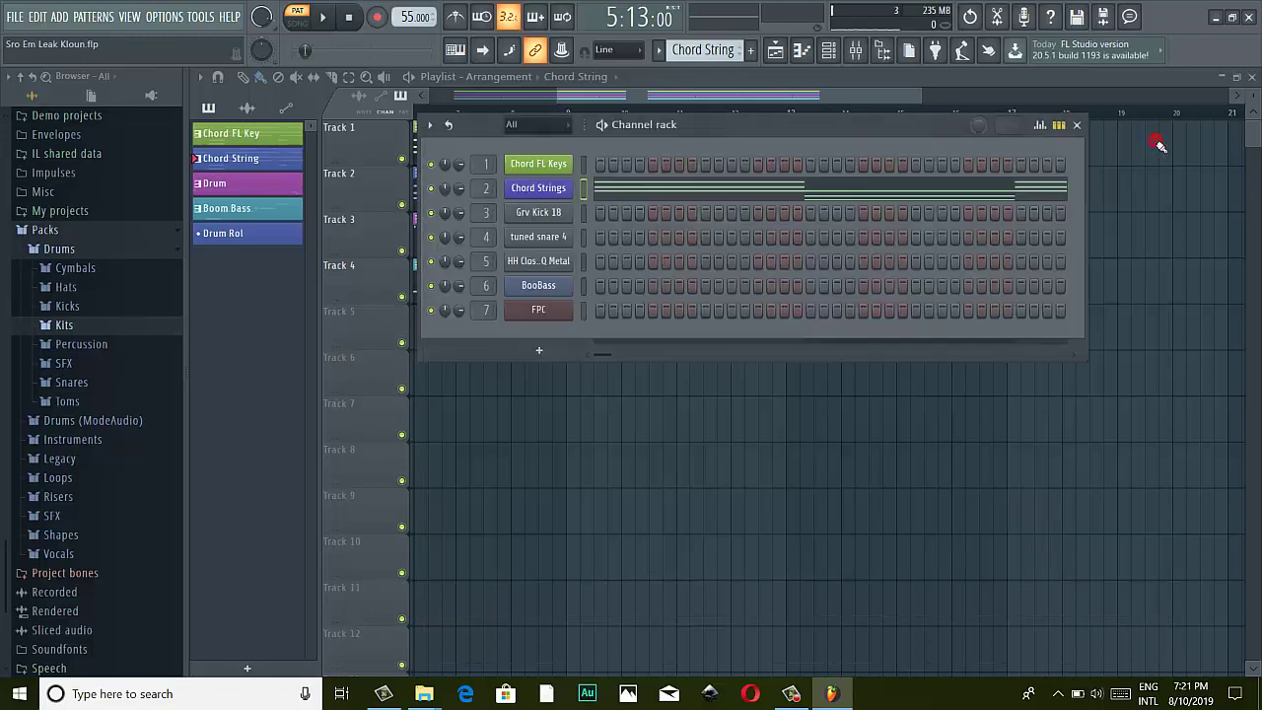
pyautogui.click(1077, 126)
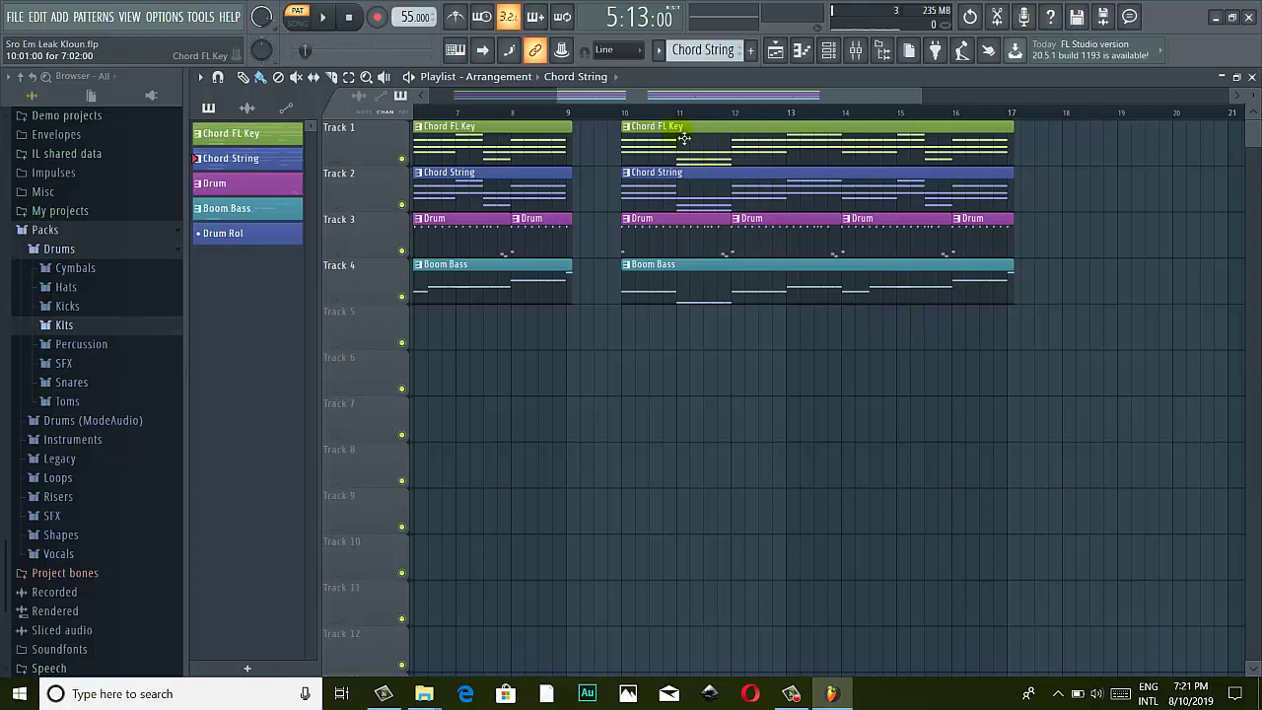
# Select the Boom Bass pattern and open its BooBass channel in the piano roll
pyautogui.hscroll(-2, 704, 101)
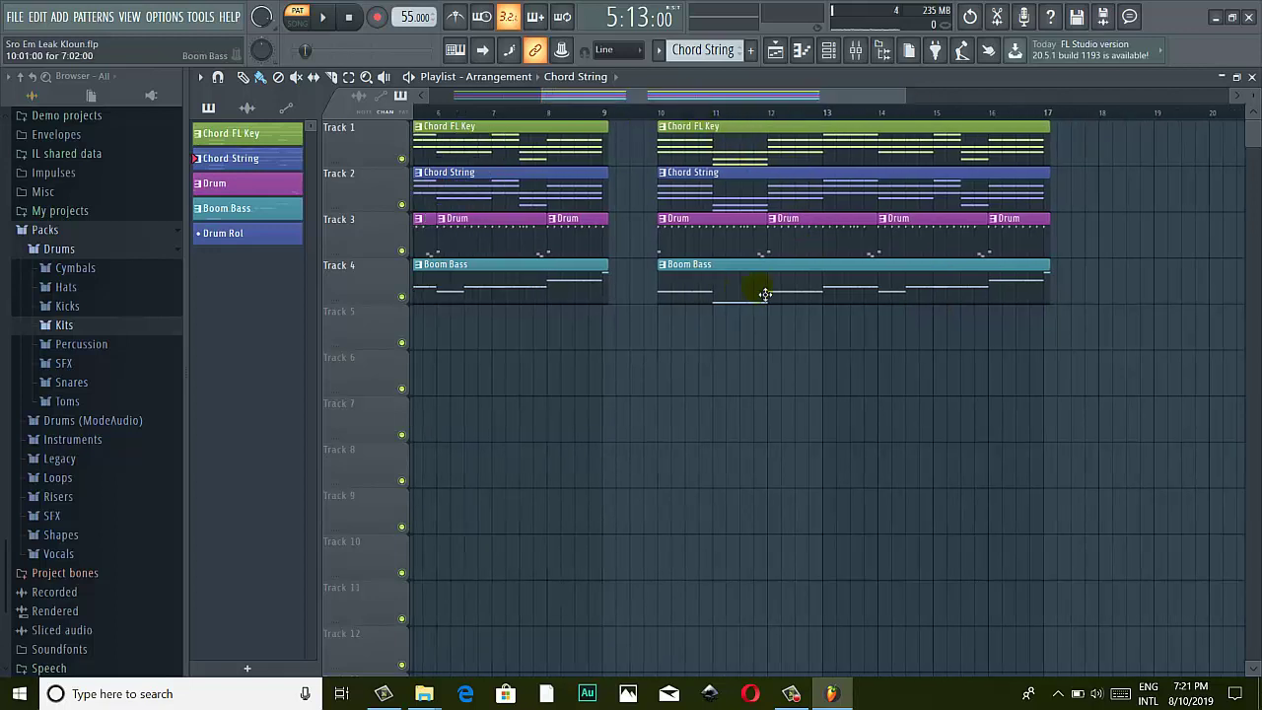
pyautogui.click(239, 237)
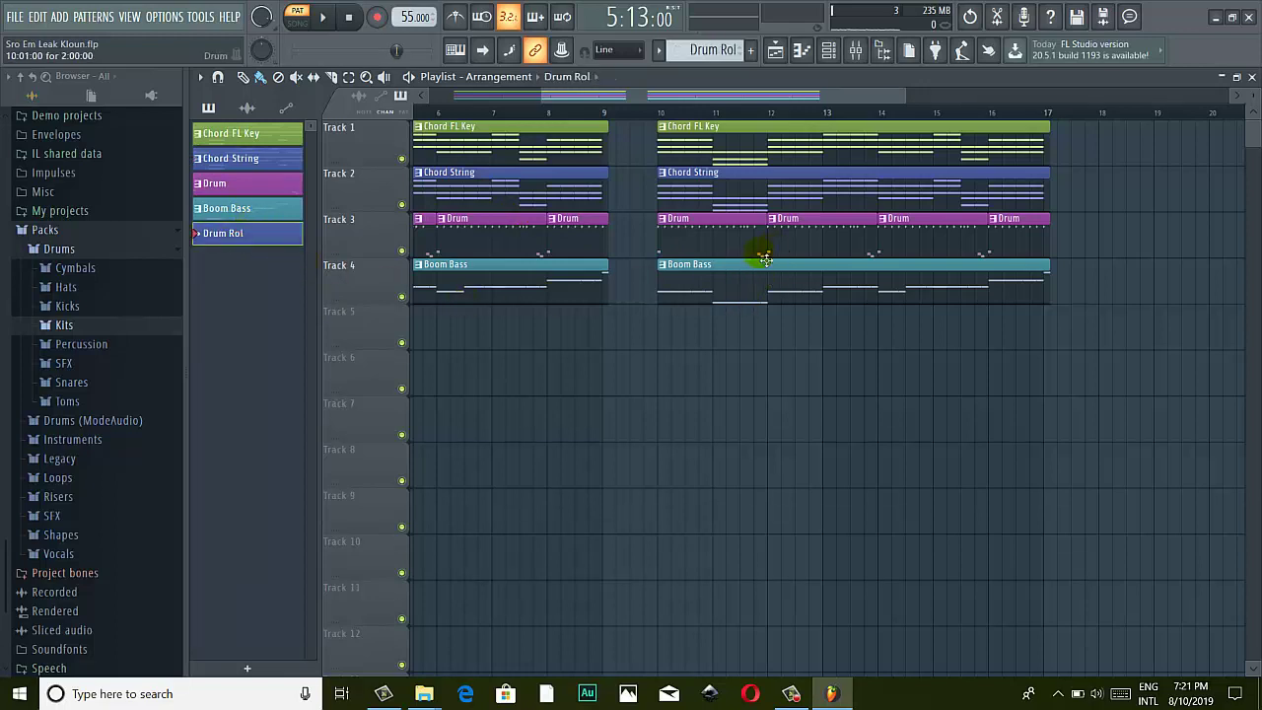
pyautogui.click(850, 283)
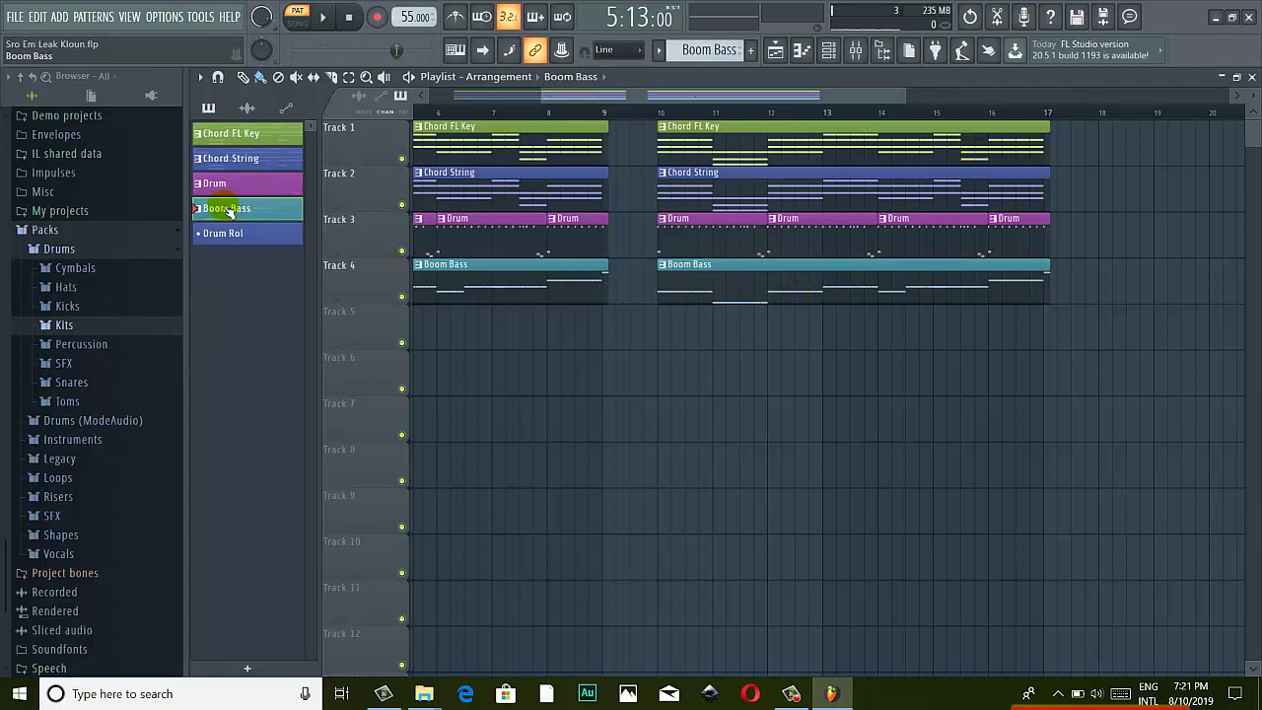
pyautogui.click(831, 53)
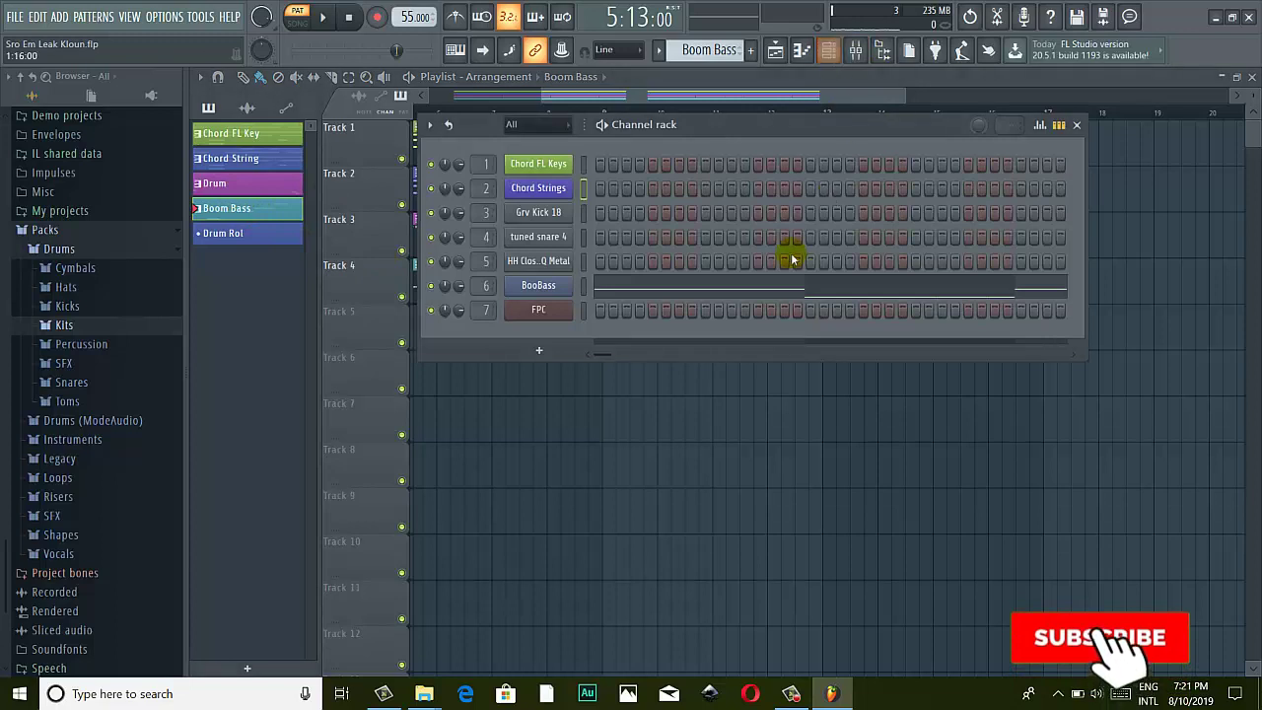
pyautogui.rightClick(570, 285)
pyautogui.click(606, 285)
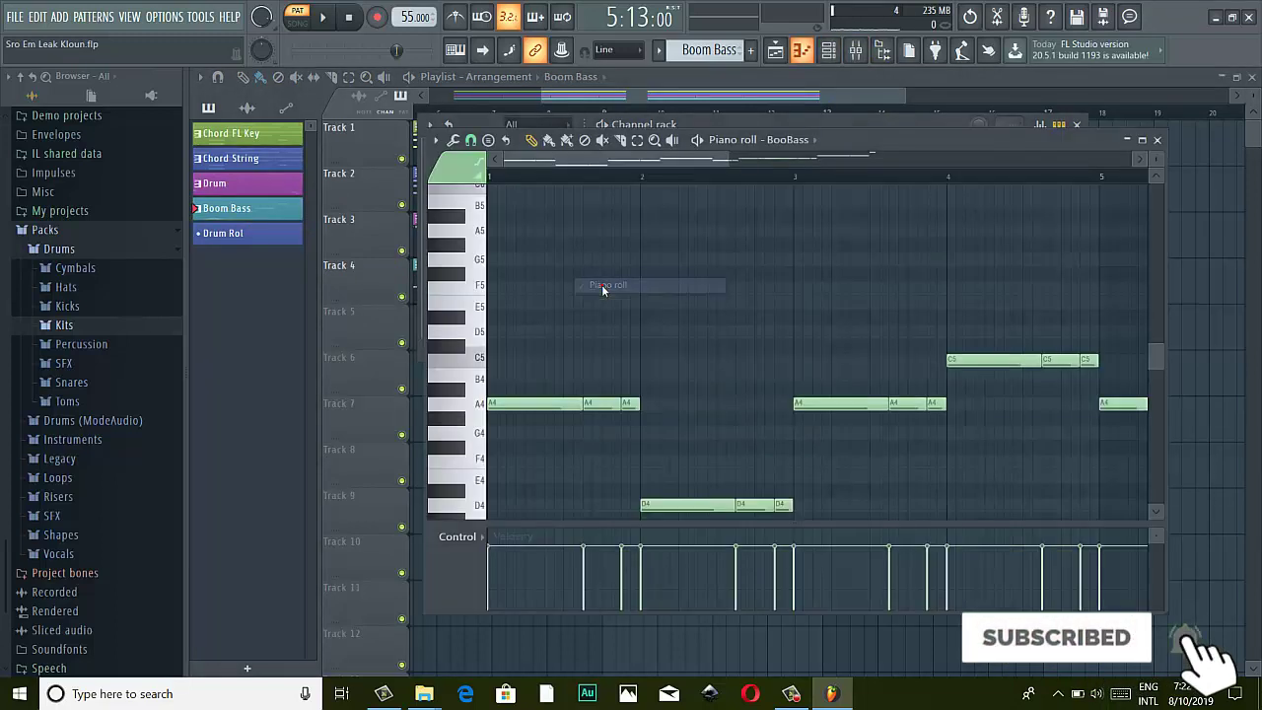
# Play back the BooBass notes from the middle of bar 7 into bar 8
pyautogui.scroll(-5, 772, 269)
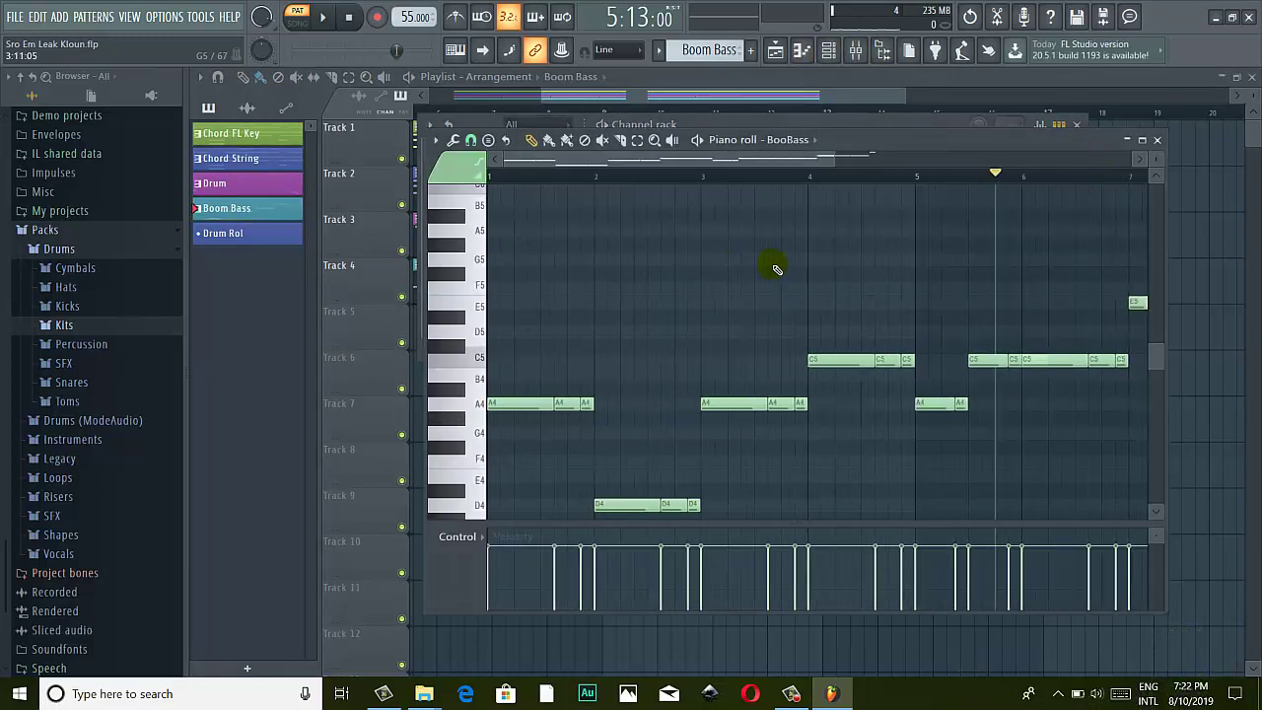
pyautogui.scroll(3, 914, 255)
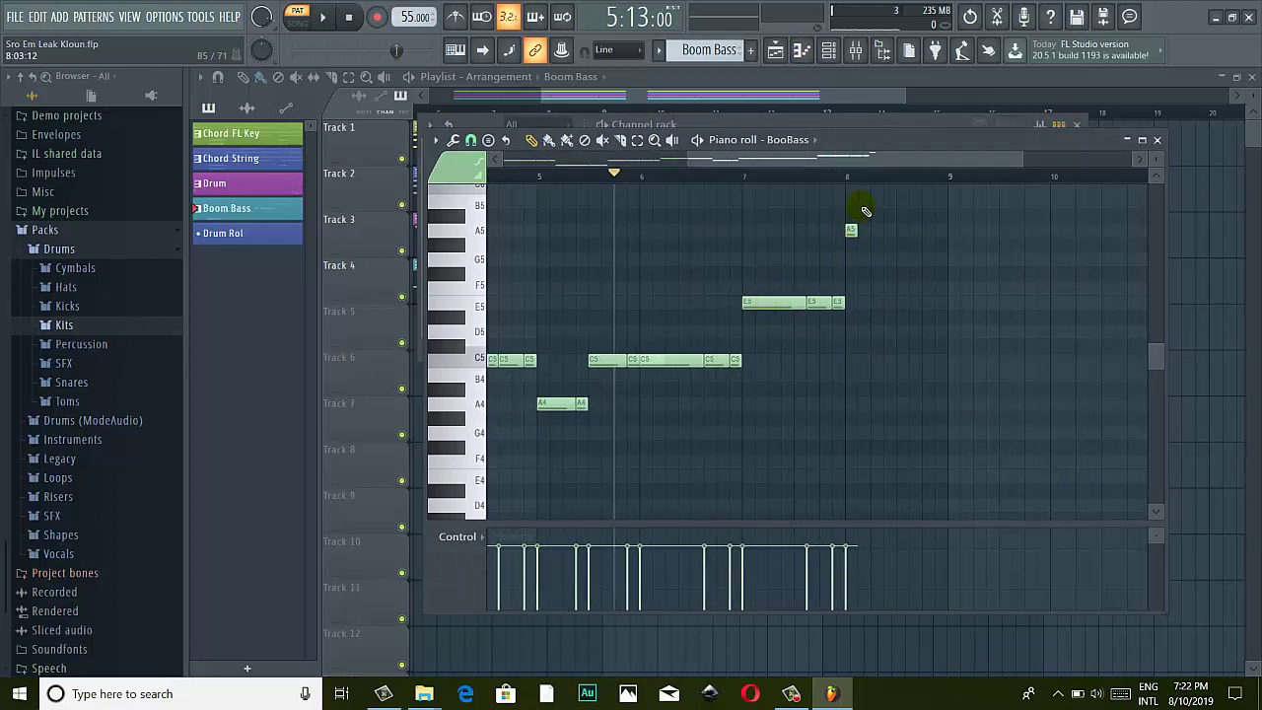
pyautogui.click(795, 176)
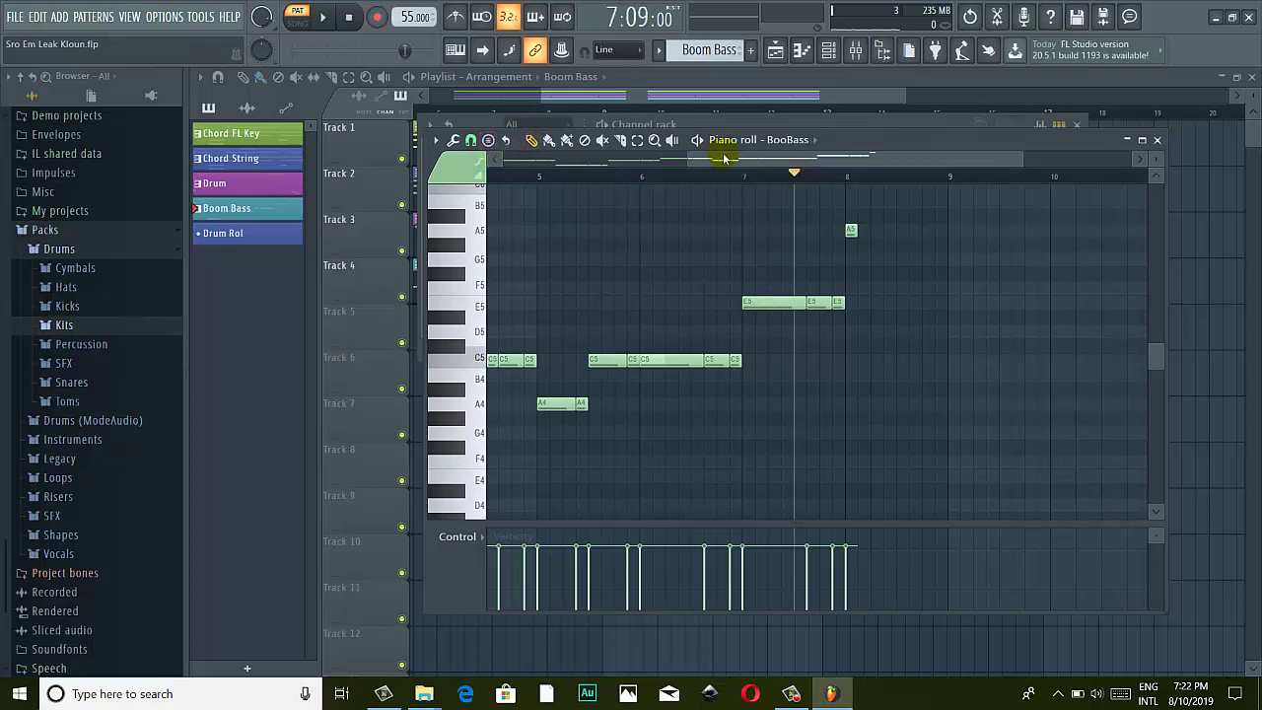
pyautogui.click(696, 139)
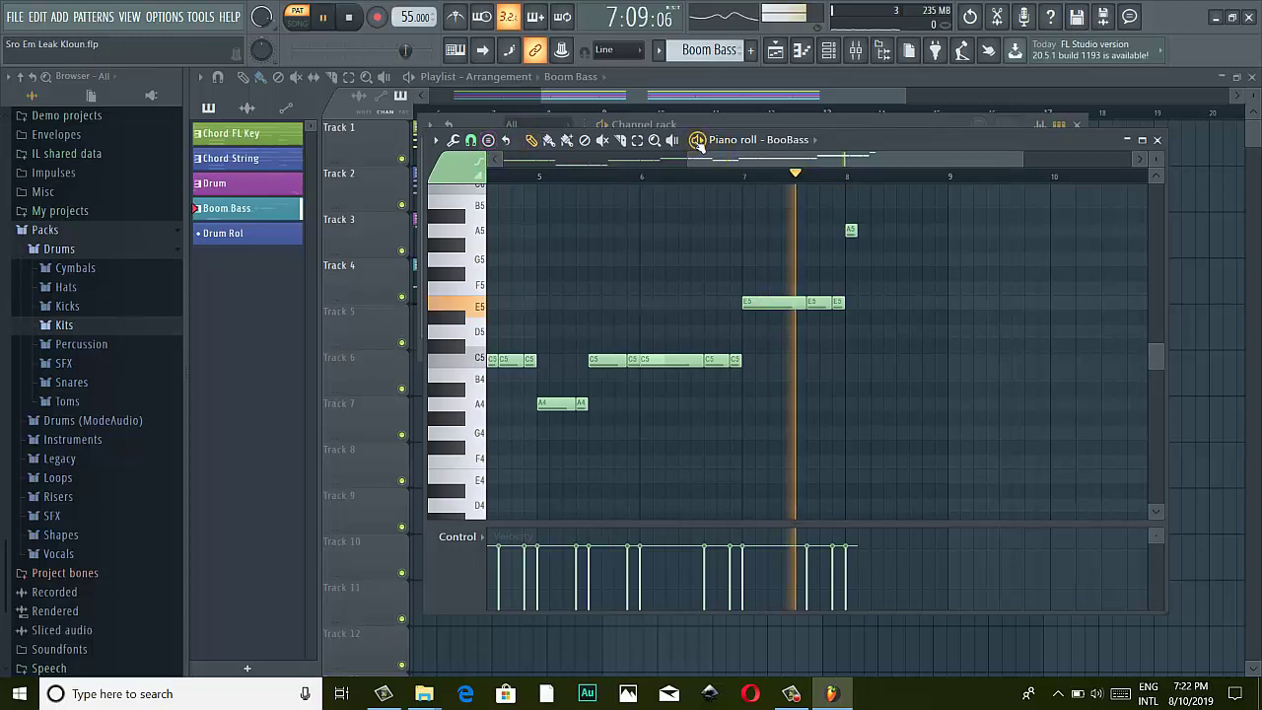
pyautogui.click(698, 141)
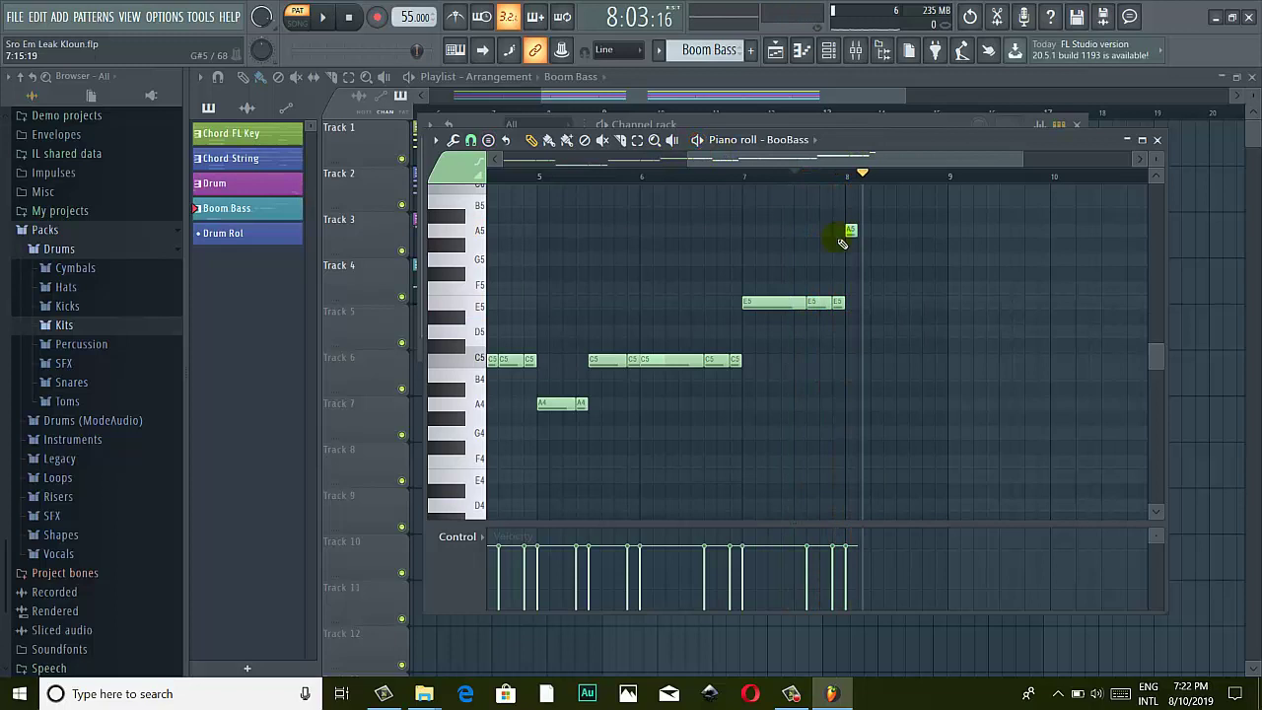
# Replace the E5 notes in bar 7 and the A5 note in bar 8 with three A4 bass notes filling bar 7
pyautogui.rightClick(789, 305)
pyautogui.rightClick(814, 302)
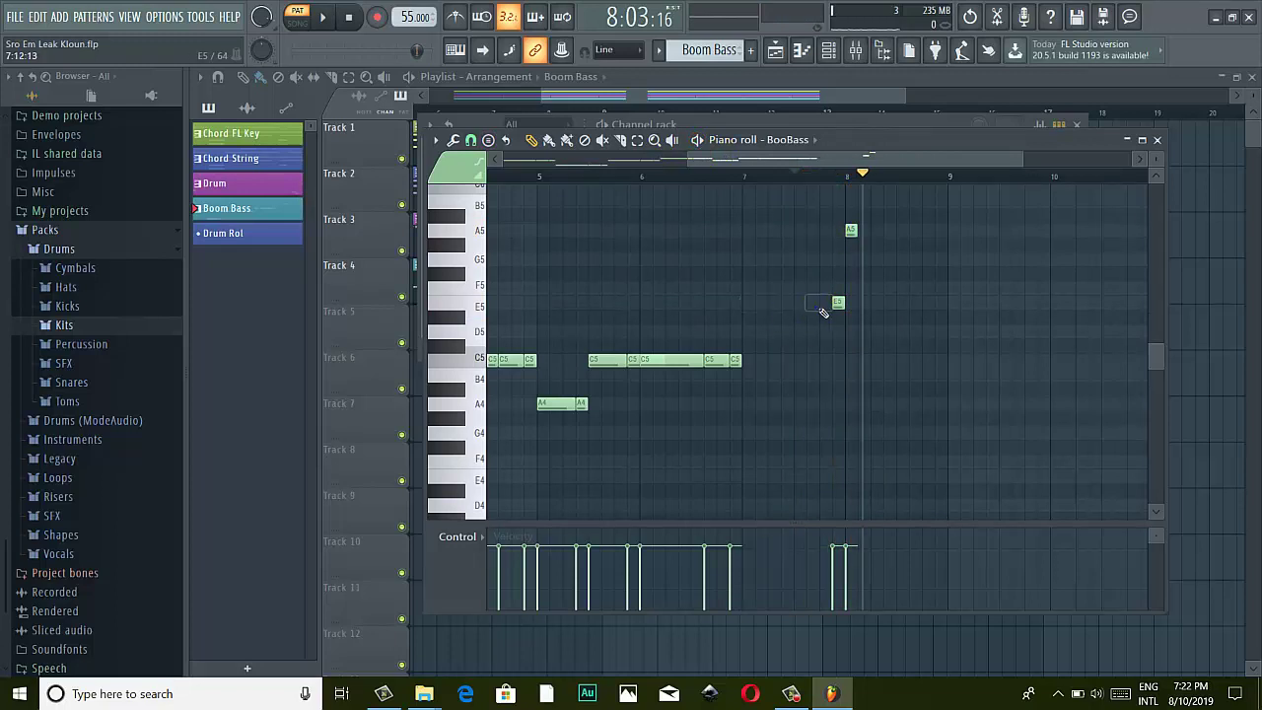
pyautogui.rightClick(838, 301)
pyautogui.moveTo(857, 233)
pyautogui.mouseDown()
pyautogui.moveTo(754, 237)
pyautogui.moveTo(856, 232)
pyautogui.moveTo(836, 233)
pyautogui.mouseUp()
pyautogui.scroll(1, 826, 237)
pyautogui.click(822, 238)
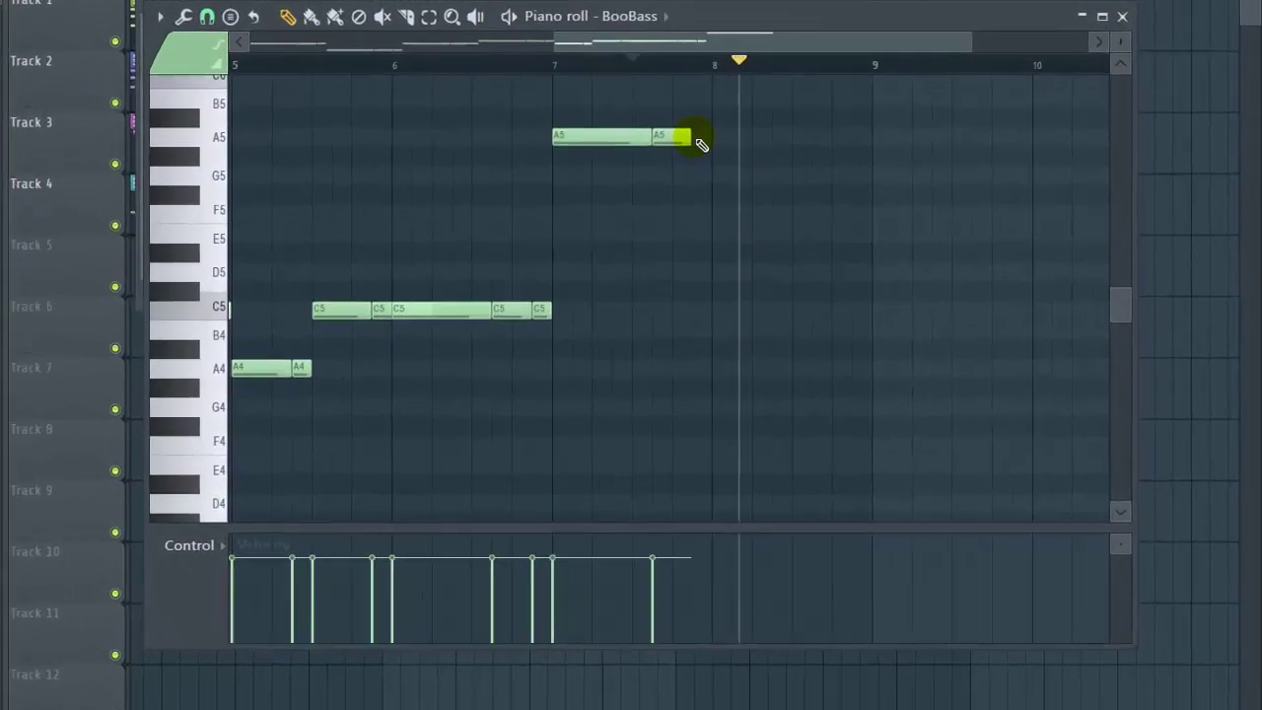
pyautogui.click(837, 231)
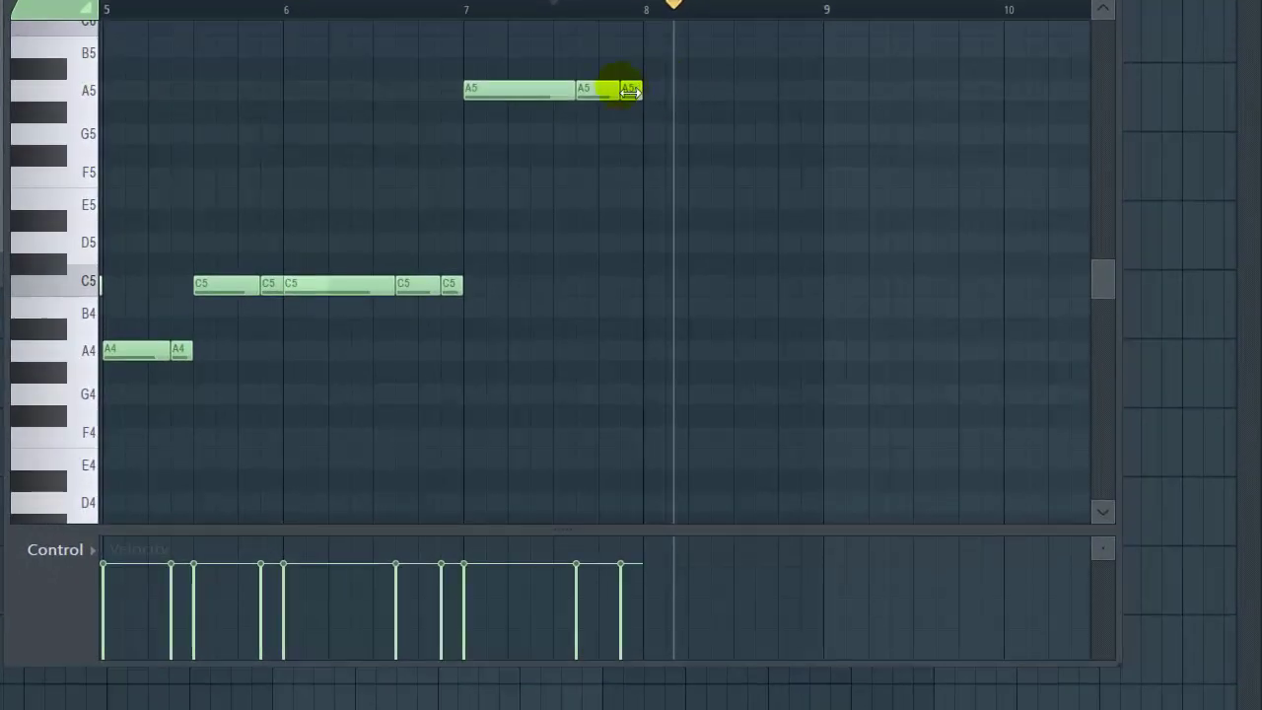
pyautogui.click(649, 96)
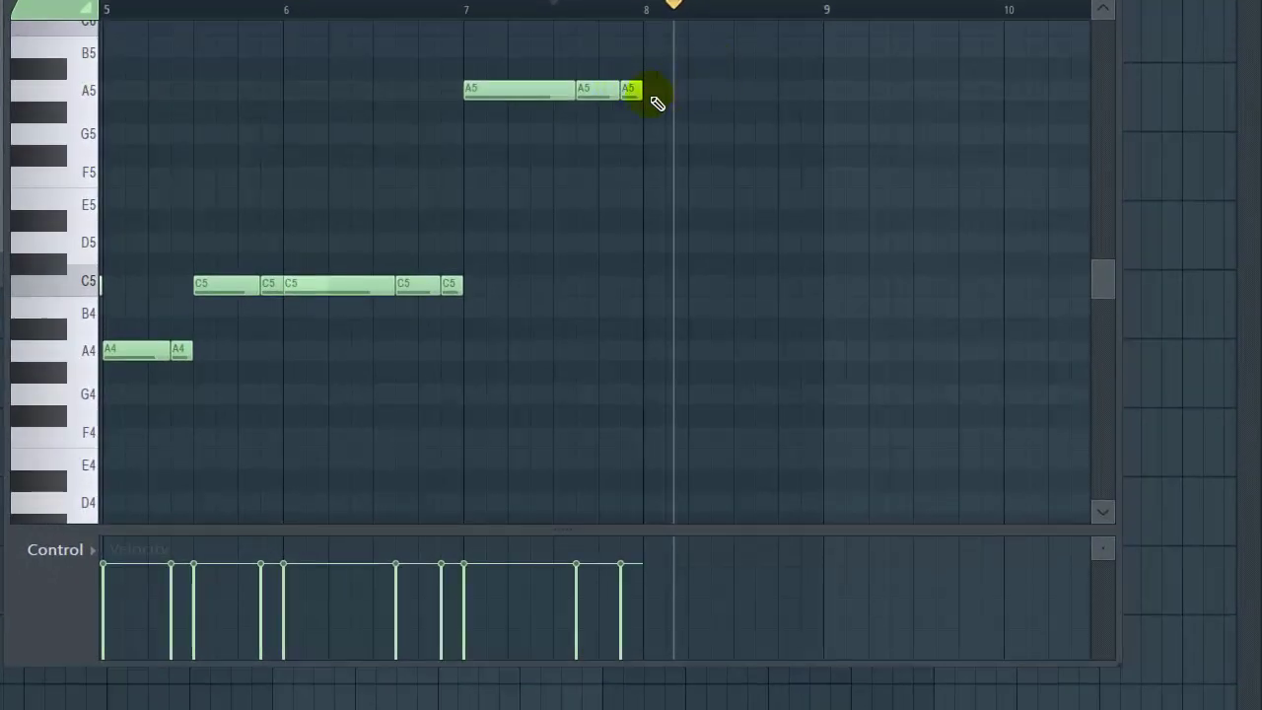
pyautogui.moveTo(705, 70); pyautogui.dragTo(507, 174)
pyautogui.moveTo(502, 99); pyautogui.dragTo(493, 375)
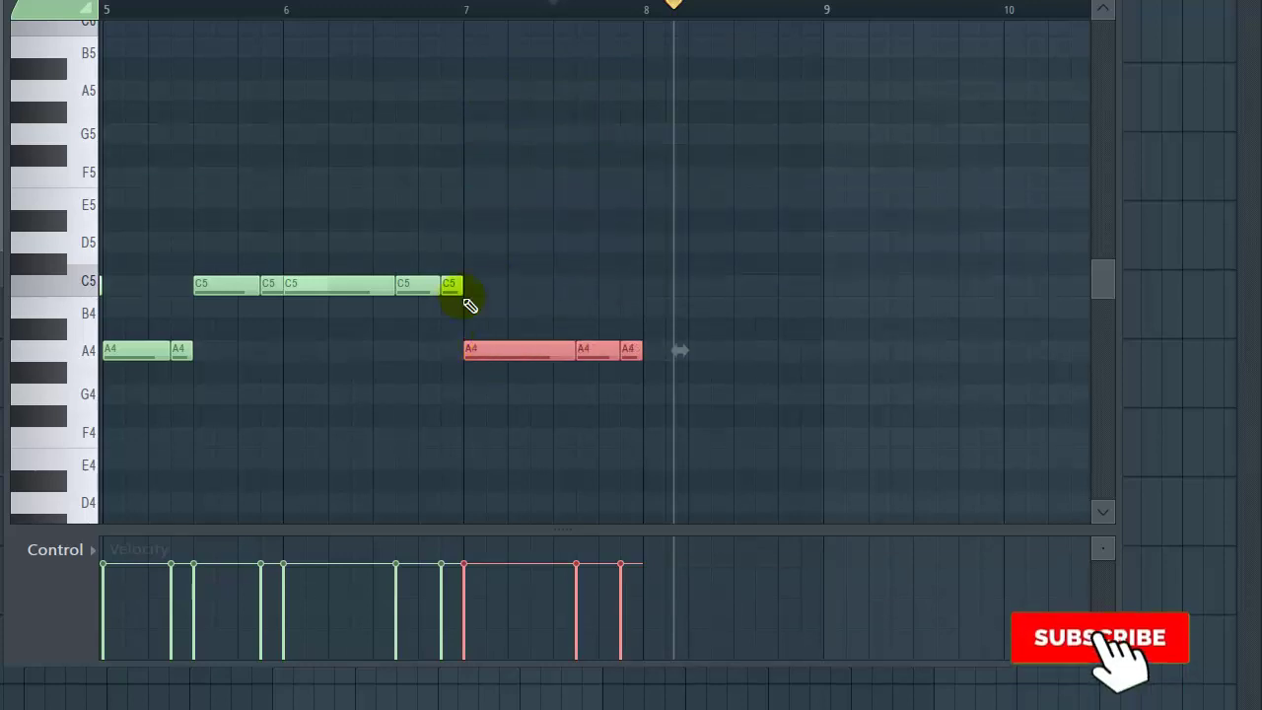
# Delete the two C5 bass notes at the end of bar 5 and fill the bar with three A4 notes
pyautogui.hscroll(-5, 397, 9)
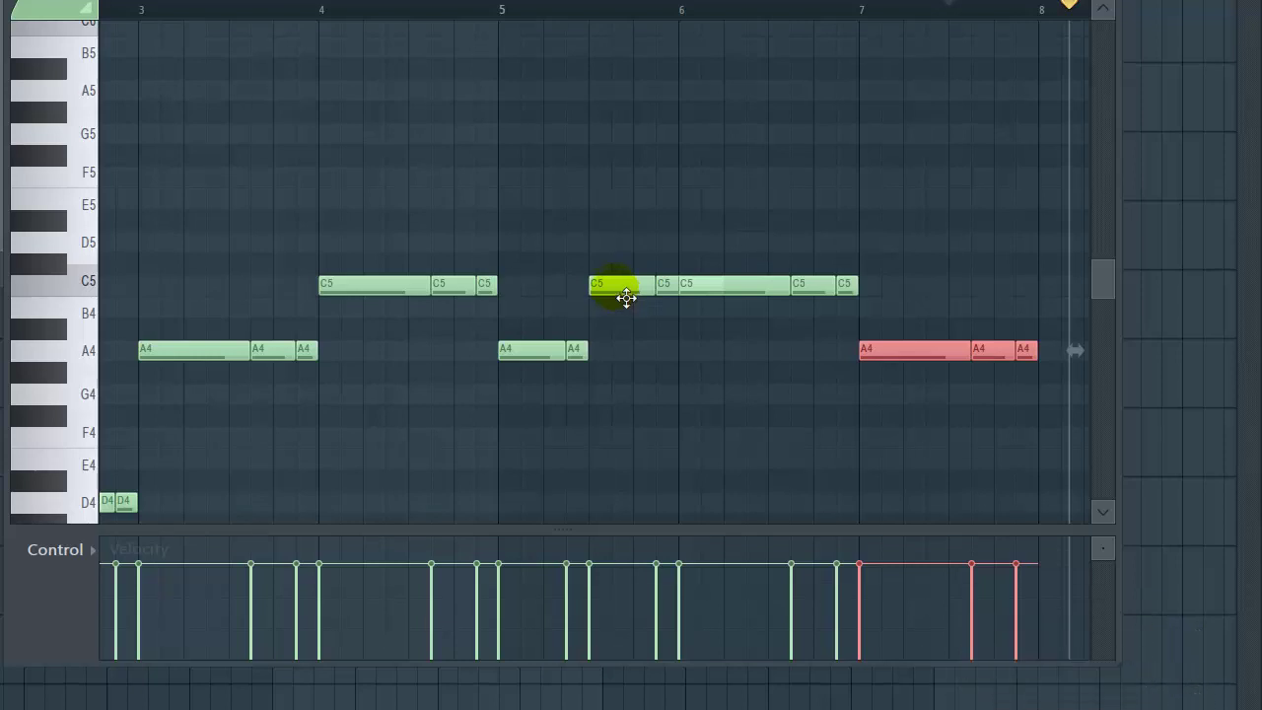
pyautogui.rightClick(616, 286)
pyautogui.click(671, 299)
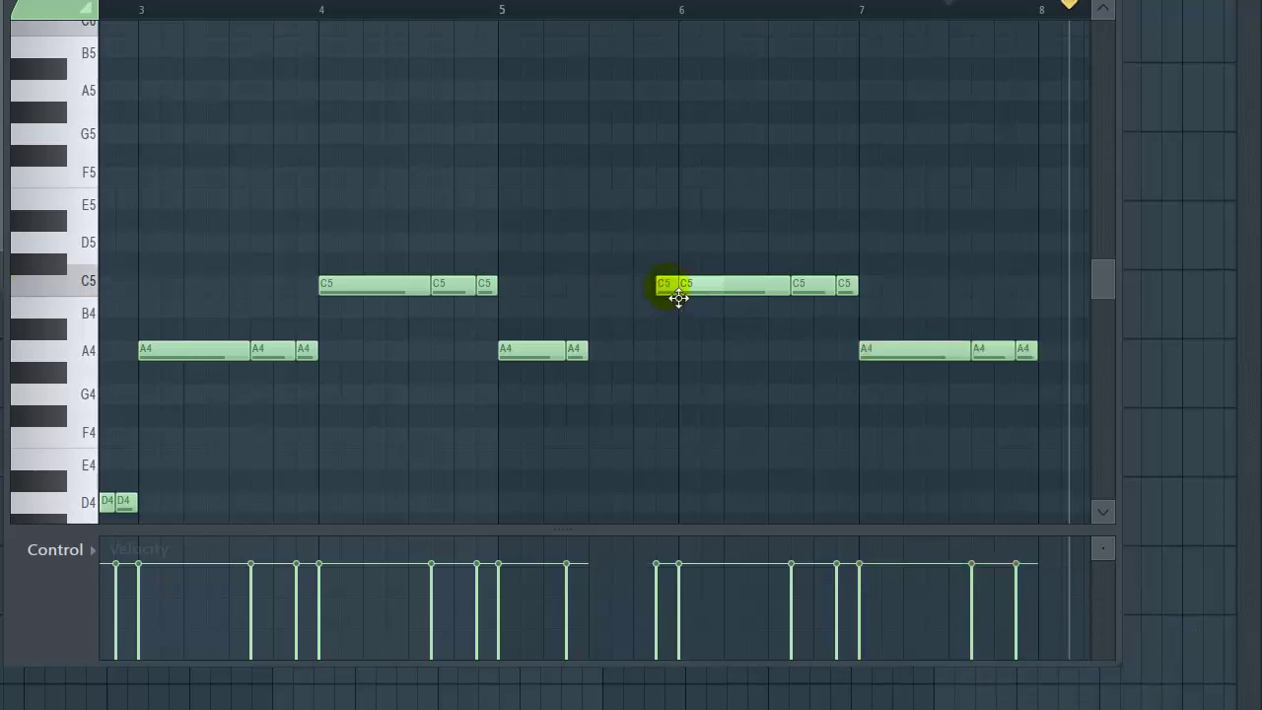
pyautogui.rightClick(665, 286)
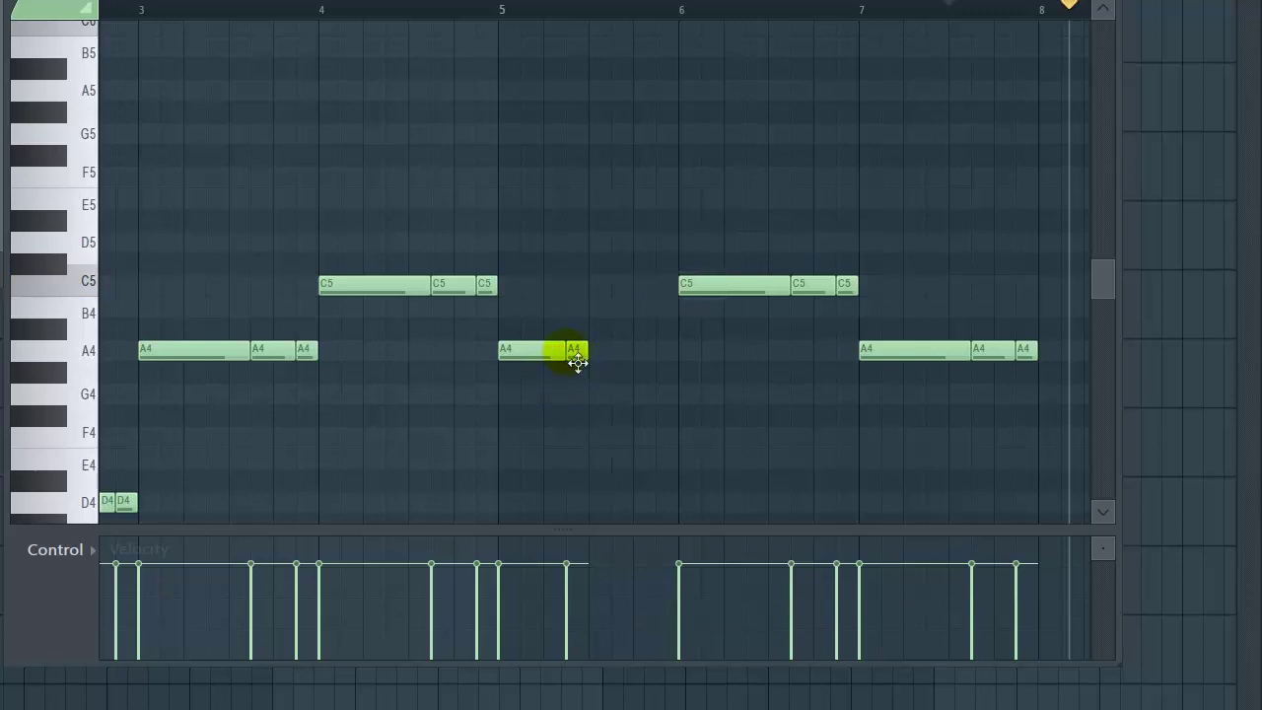
pyautogui.moveTo(588, 362); pyautogui.dragTo(677, 355)
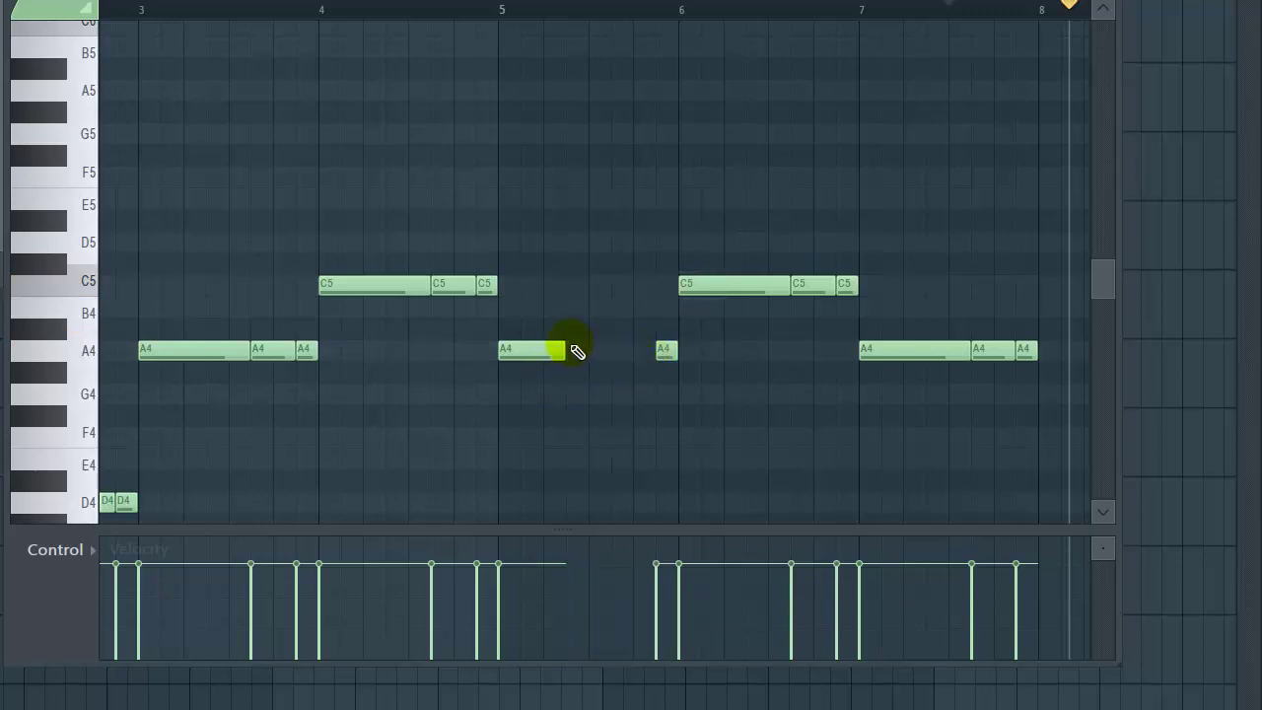
pyautogui.moveTo(572, 355); pyautogui.dragTo(642, 368)
pyautogui.click(625, 360)
# Delete the two trailing C5 bass notes in bar 6 and refill the bar's first half with two shorter C5 notes
pyautogui.scroll(-2, 627, 374)
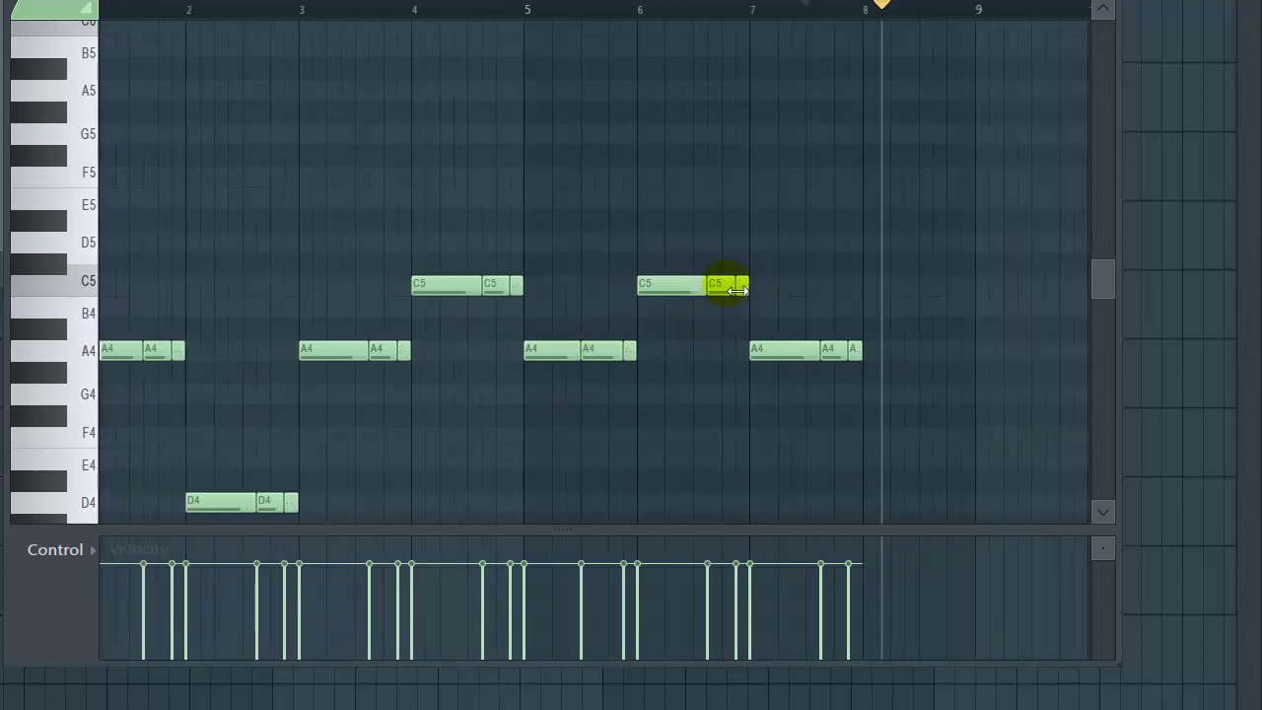
pyautogui.rightClick(715, 288)
pyautogui.rightClick(741, 290)
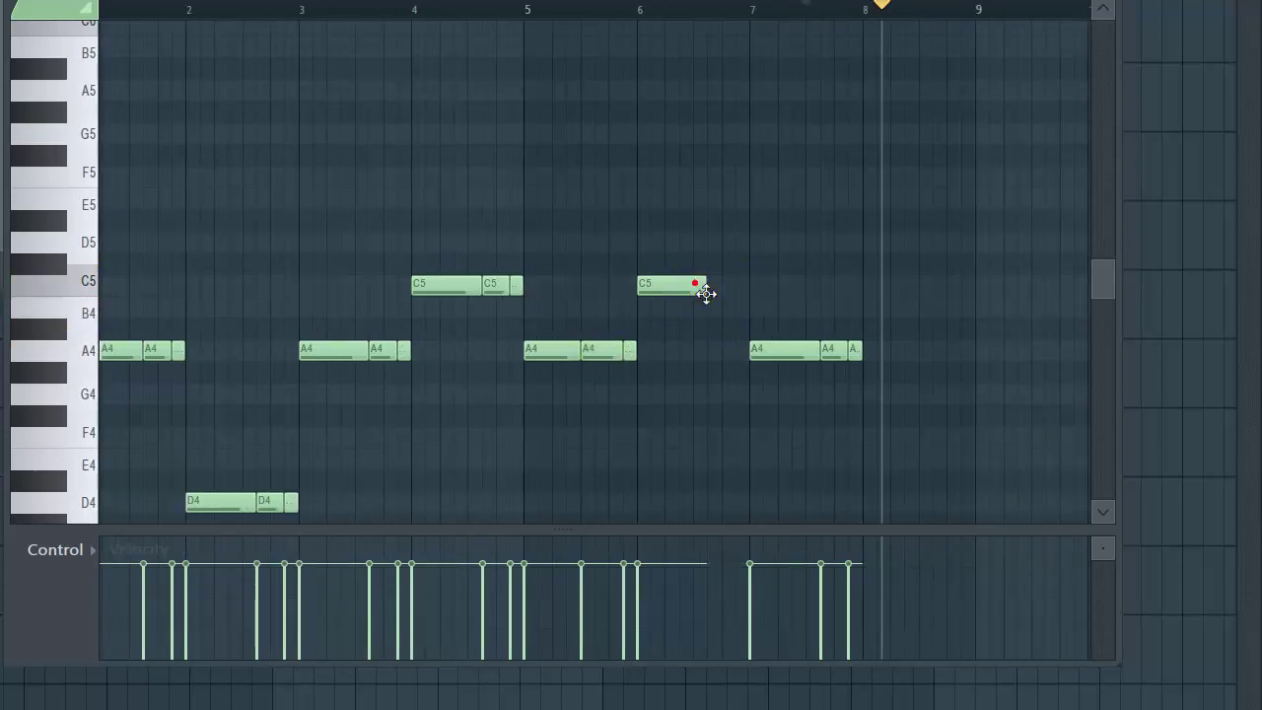
pyautogui.scroll(2, 708, 296)
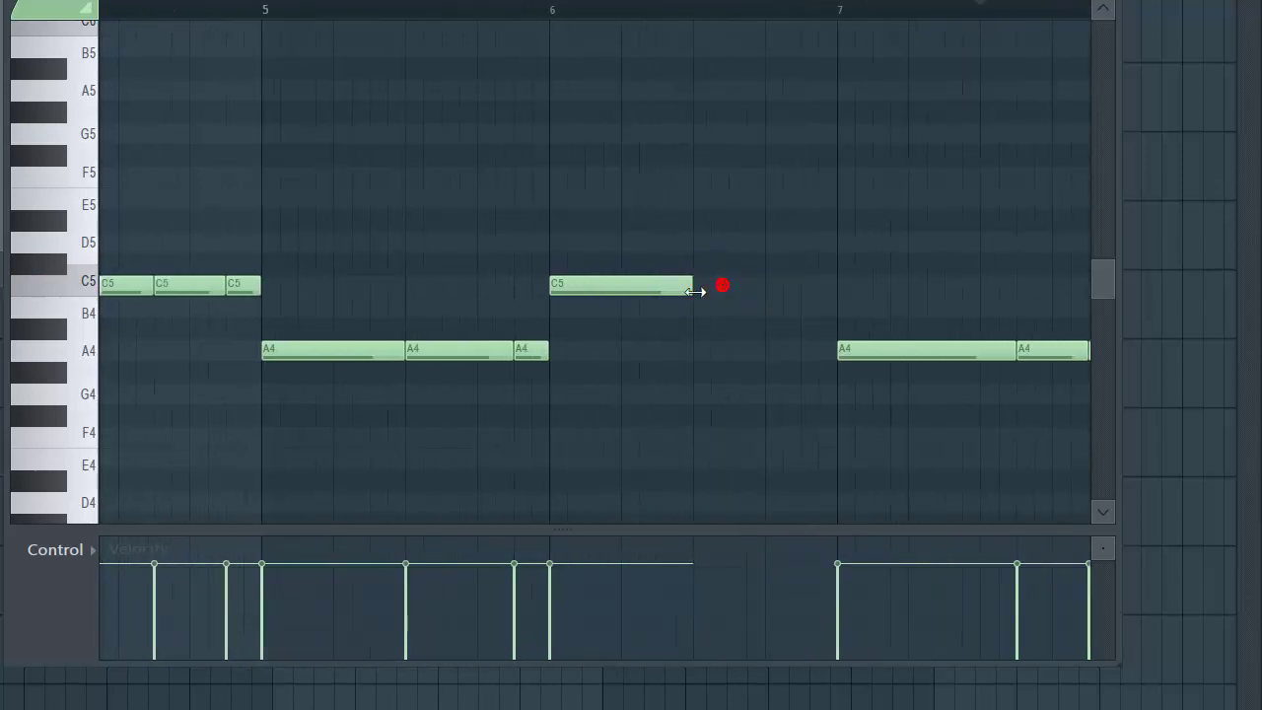
pyautogui.moveTo(696, 292)
pyautogui.mouseDown()
pyautogui.moveTo(631, 290)
pyautogui.moveTo(676, 296)
pyautogui.moveTo(662, 304)
pyautogui.moveTo(698, 293)
pyautogui.mouseUp()
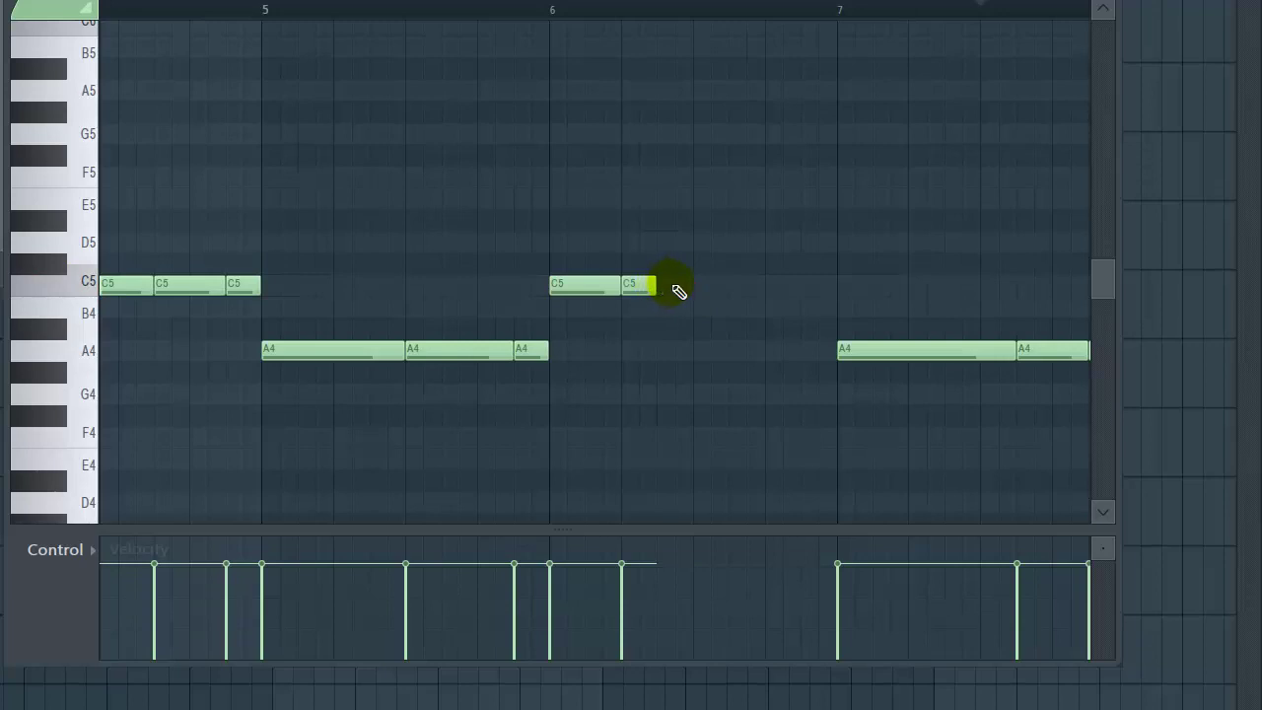
pyautogui.click(678, 291)
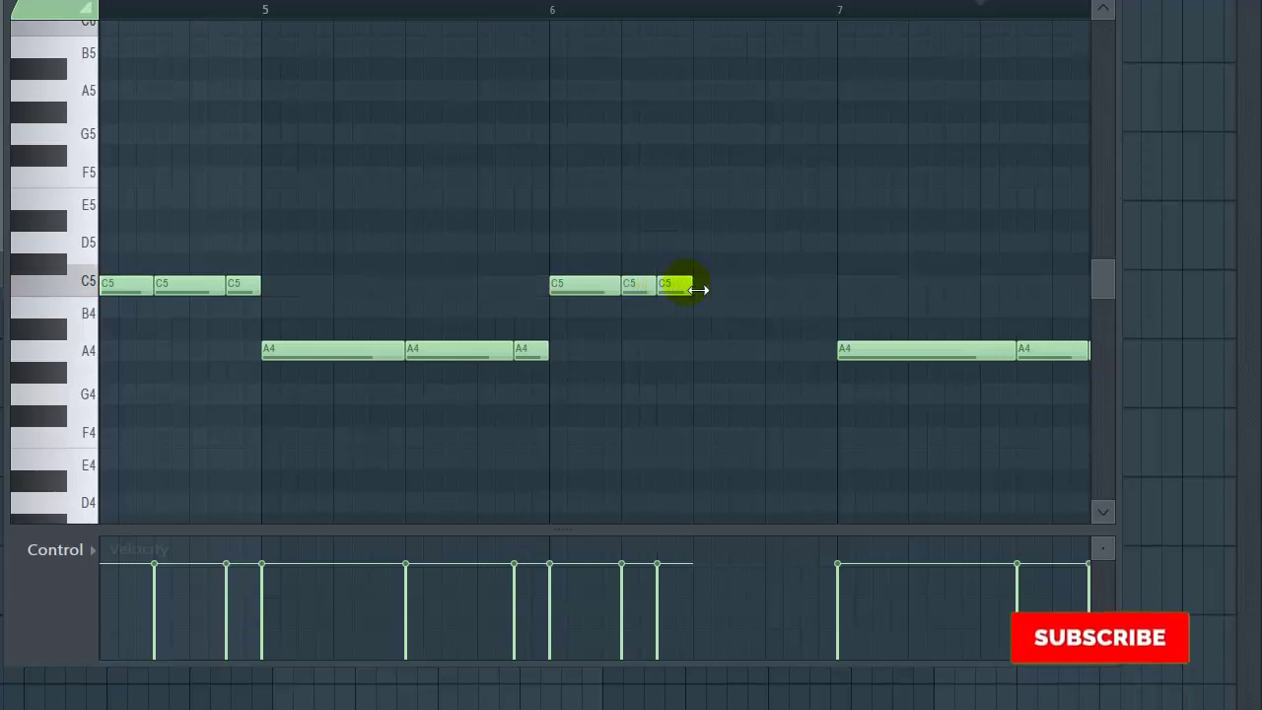
pyautogui.rightClick(678, 291)
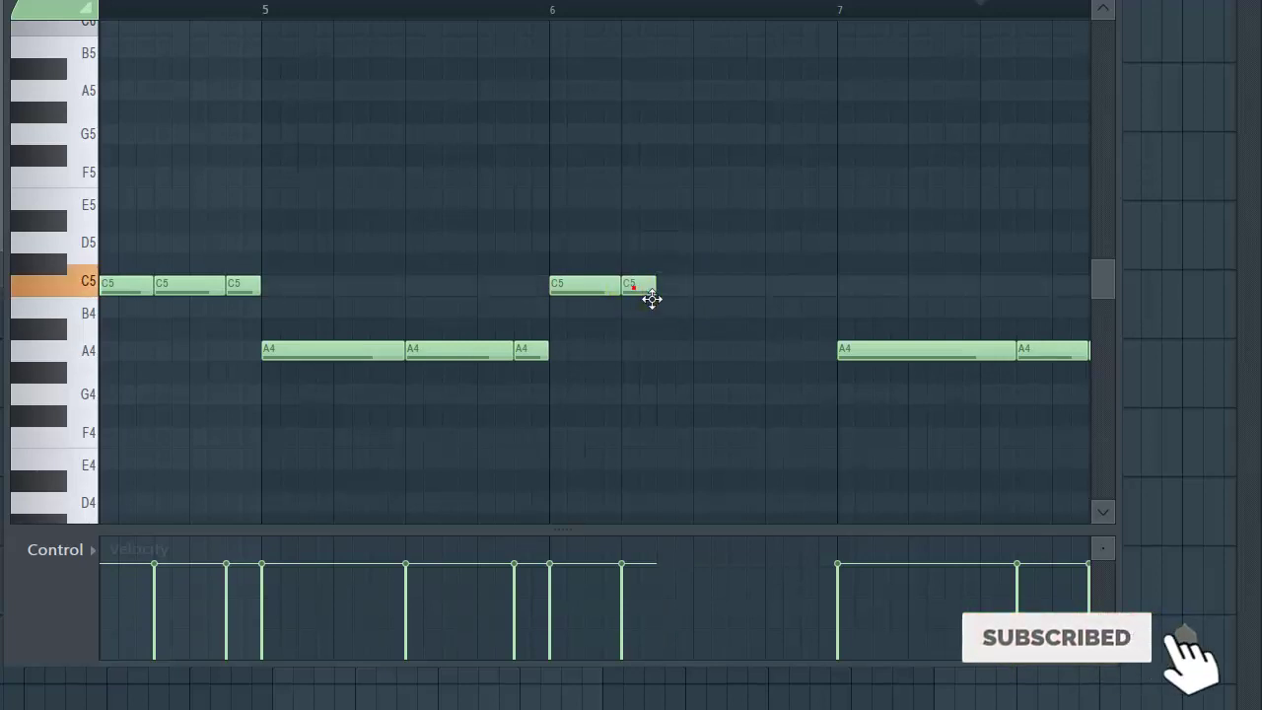
pyautogui.moveTo(652, 298); pyautogui.dragTo(671, 290)
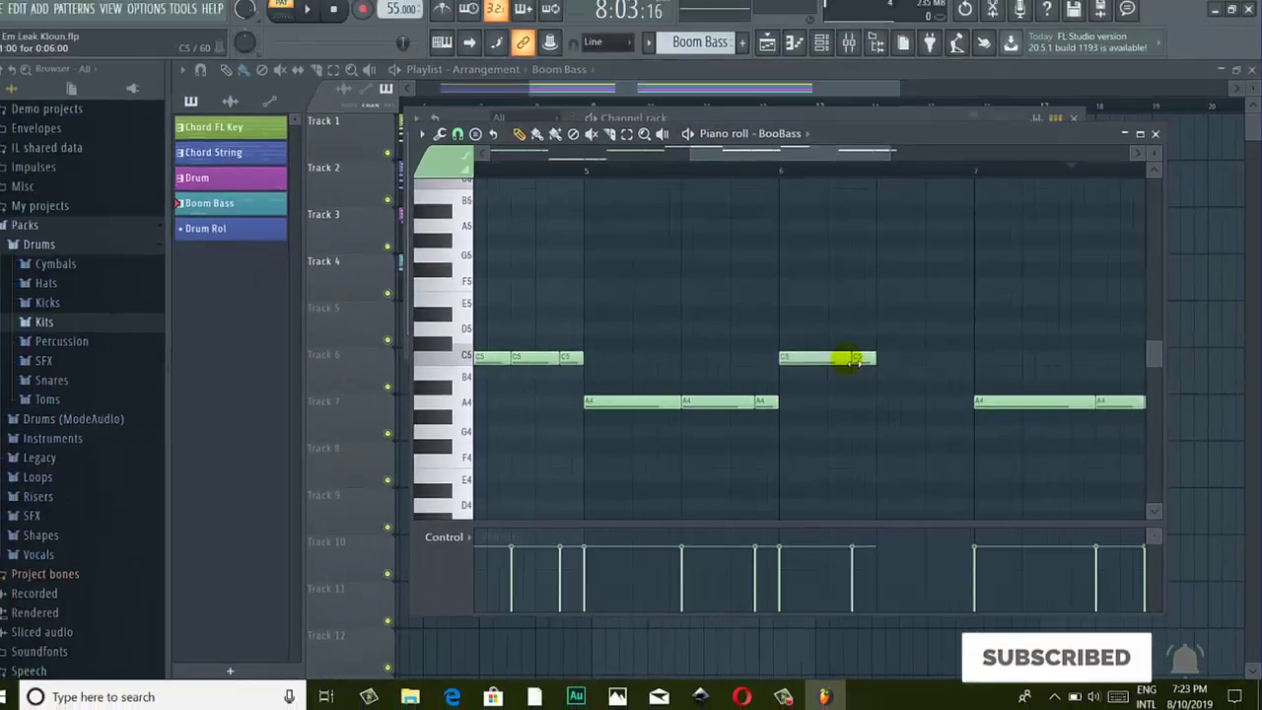
# Fill the second half of bar 6 with two F4 bass notes
pyautogui.scroll(-2, 912, 364)
pyautogui.click(912, 372)
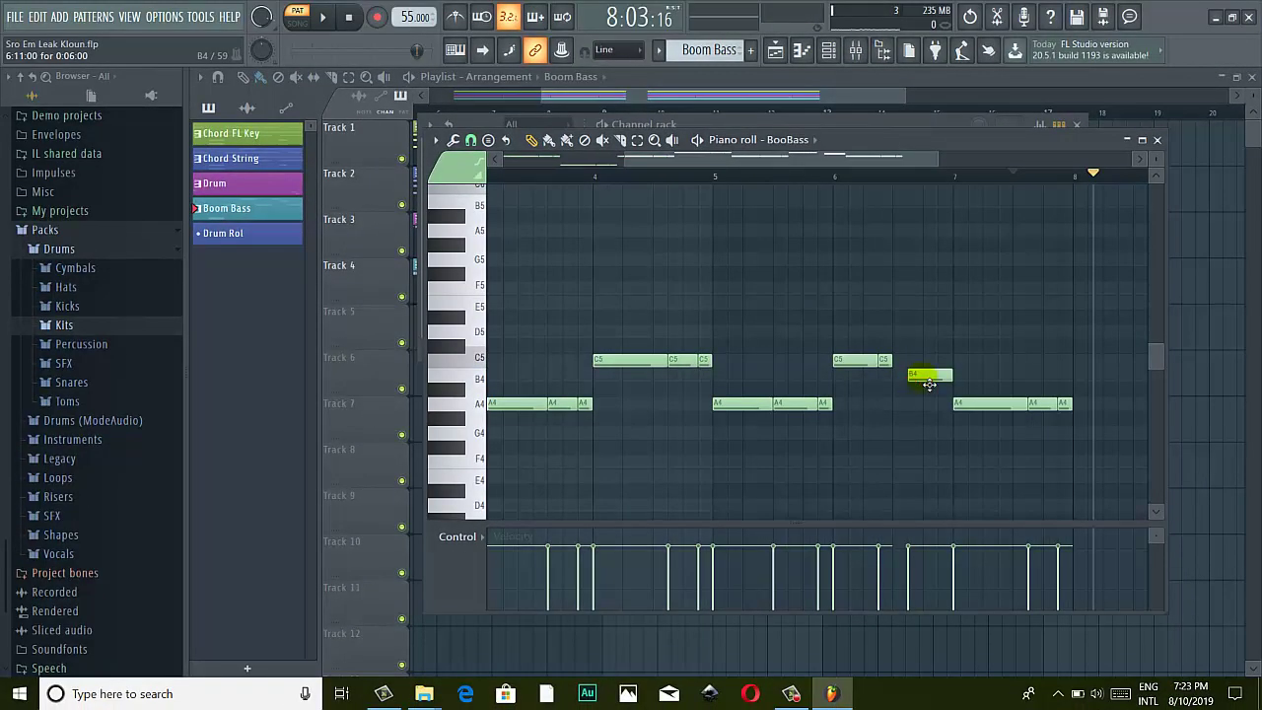
pyautogui.moveTo(929, 384); pyautogui.dragTo(923, 471)
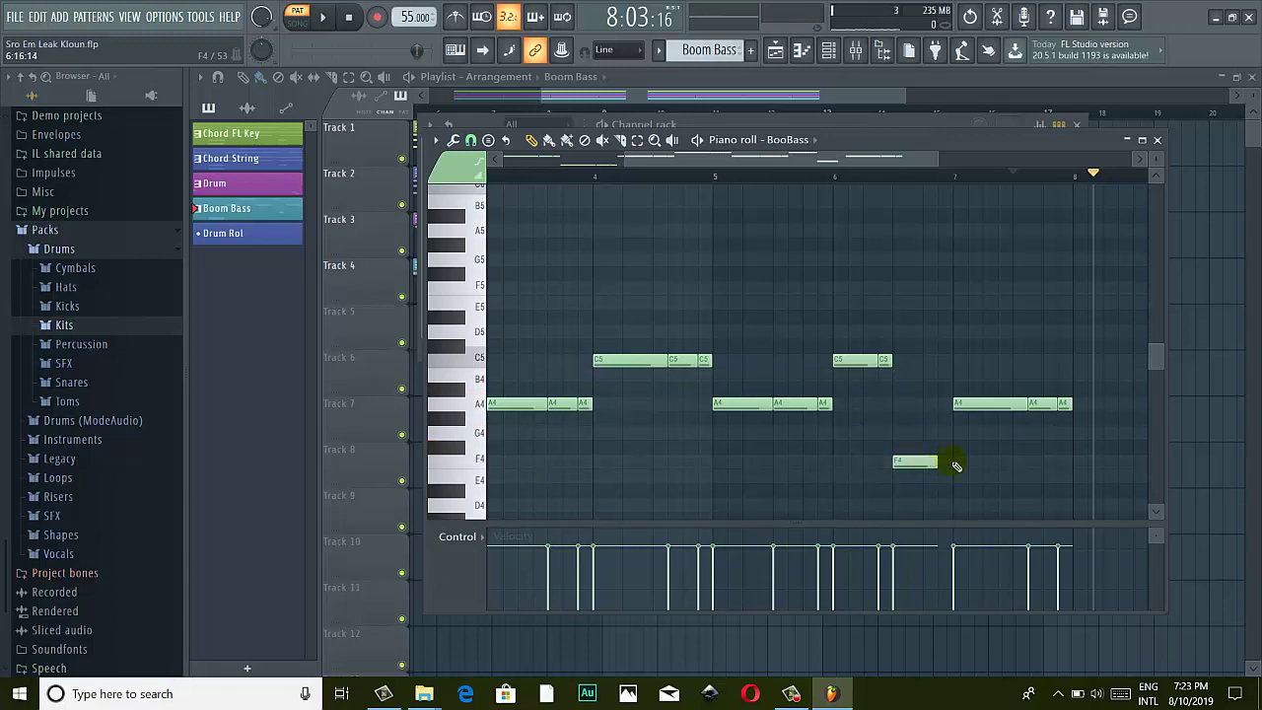
pyautogui.scroll(2, 944, 465)
pyautogui.click(946, 464)
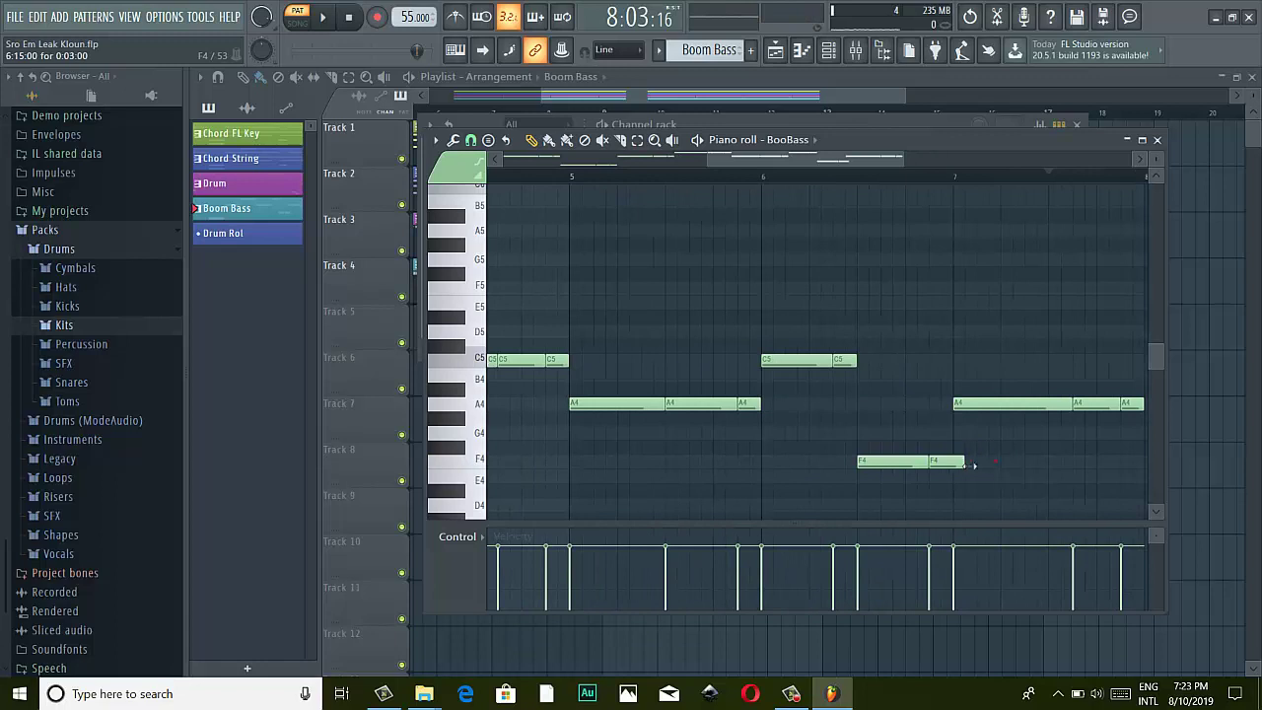
# Close the BooBass piano roll and the channel rack, and set the song position to the start of bar 9
pyautogui.scroll(-2, 843, 406)
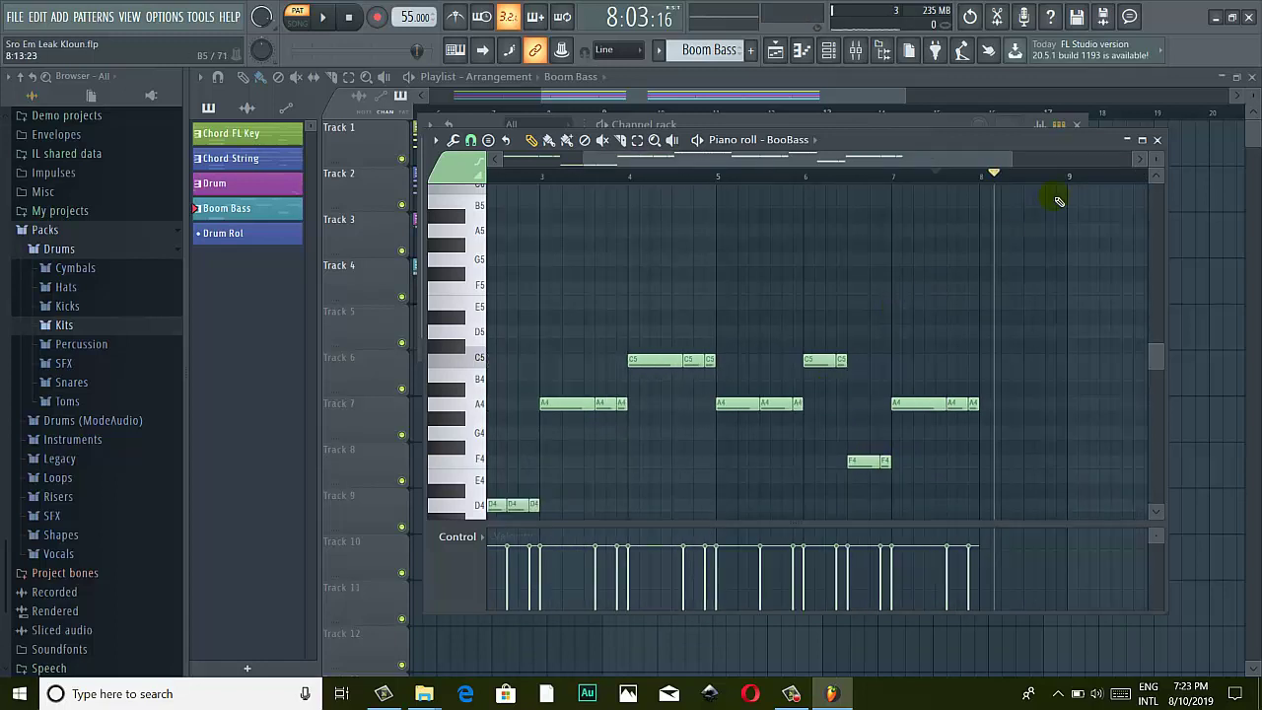
pyautogui.click(1157, 139)
pyautogui.click(1075, 125)
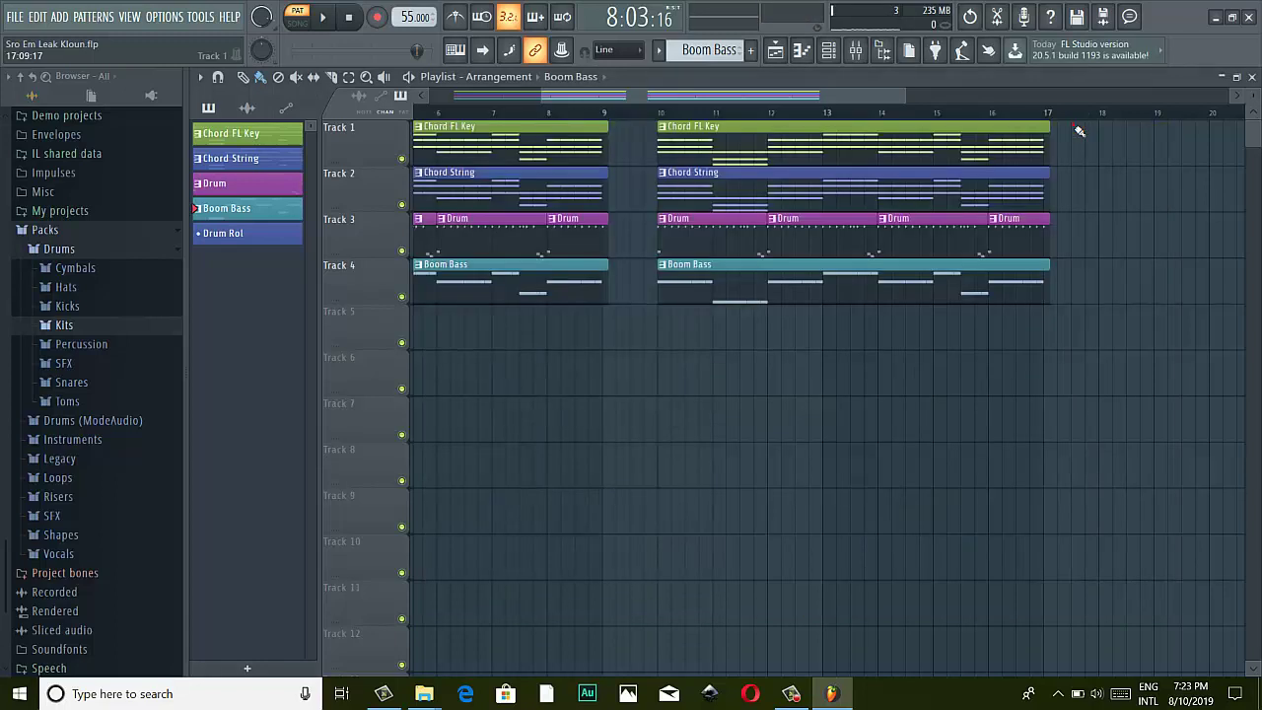
pyautogui.moveTo(591, 95); pyautogui.dragTo(631, 98)
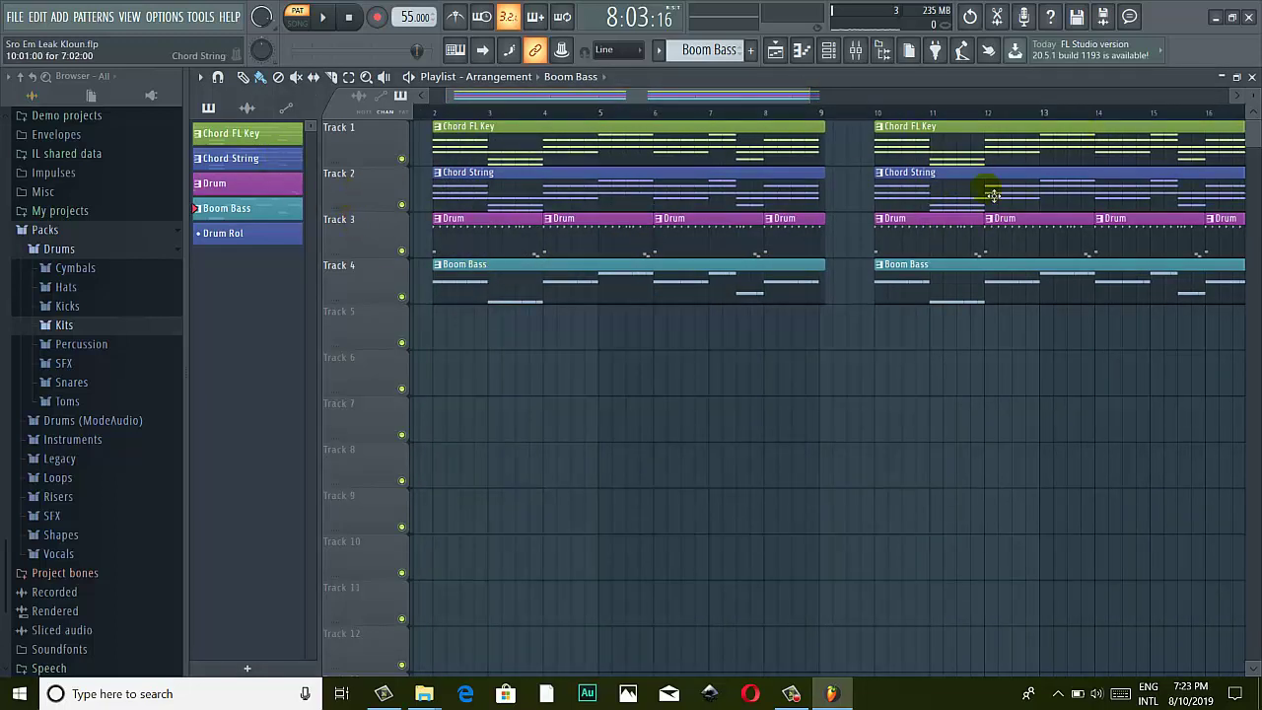
pyautogui.moveTo(684, 97); pyautogui.dragTo(676, 97)
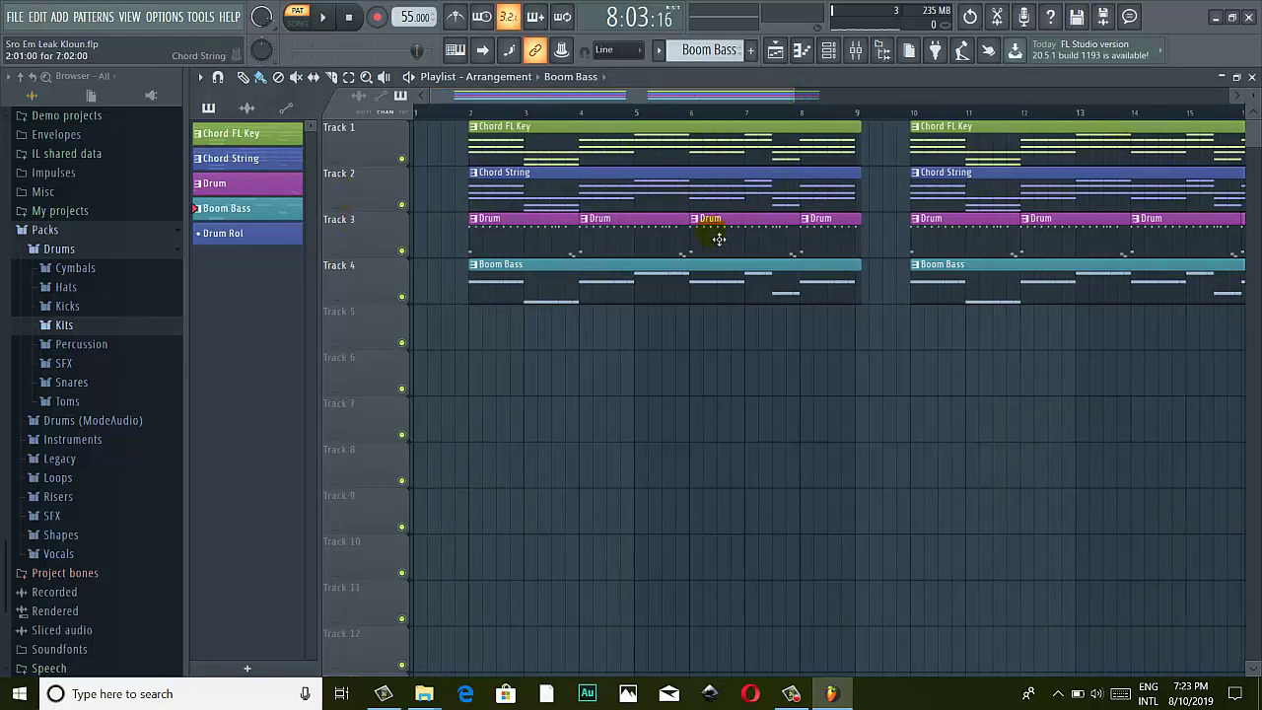
pyautogui.moveTo(880, 110); pyautogui.dragTo(862, 111)
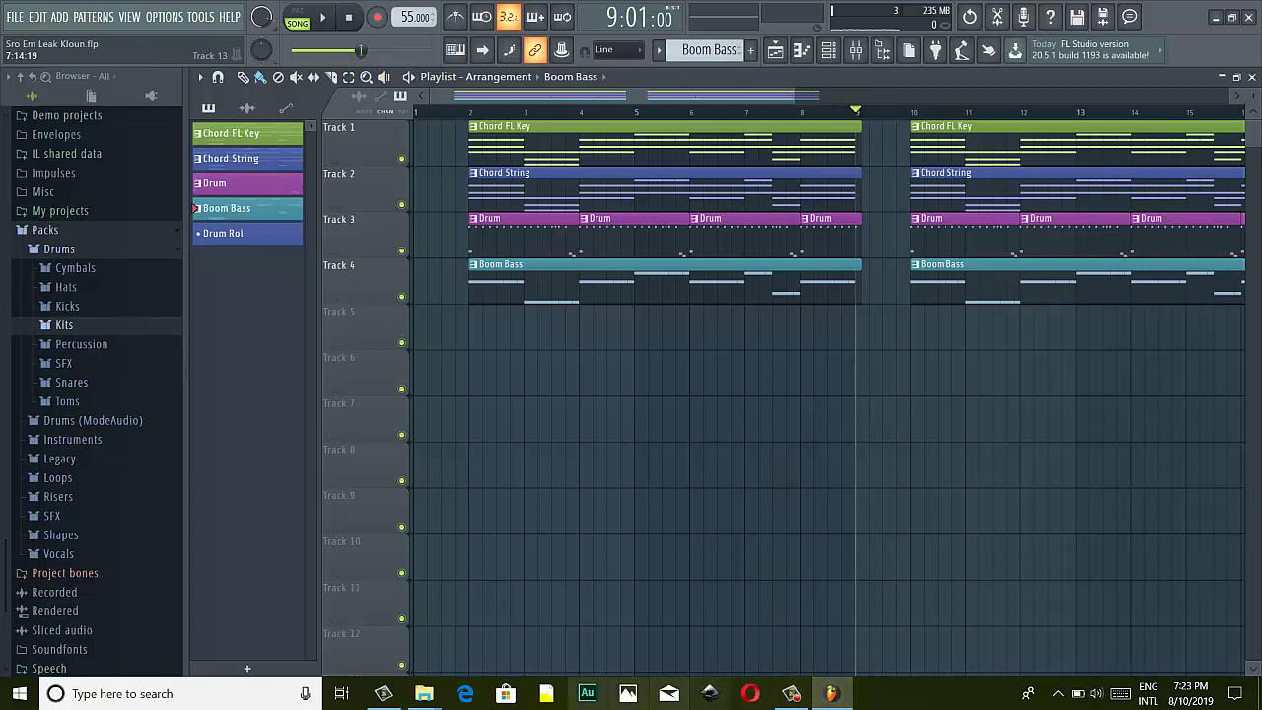
# Open the chord sheet image maxresdefault (7) to check the chords and return to FL Studio
pyautogui.moveTo(424, 693)
pyautogui.click(557, 621)
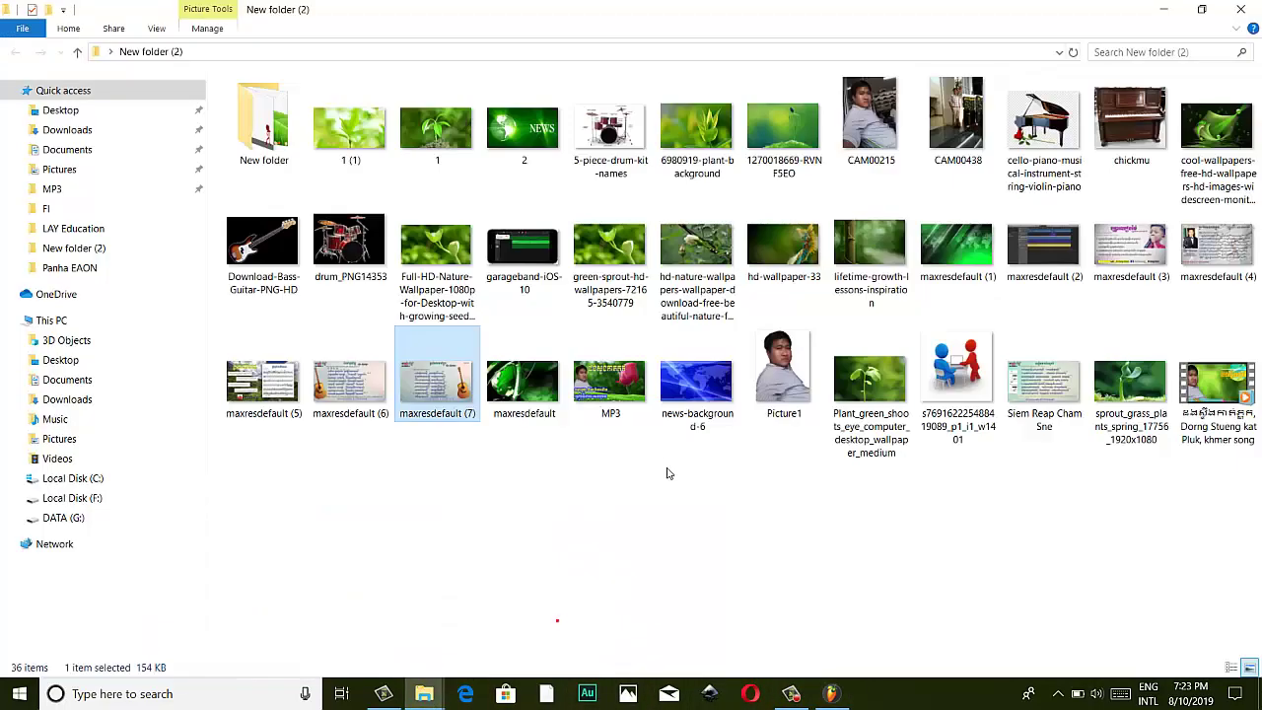
pyautogui.doubleClick(463, 385)
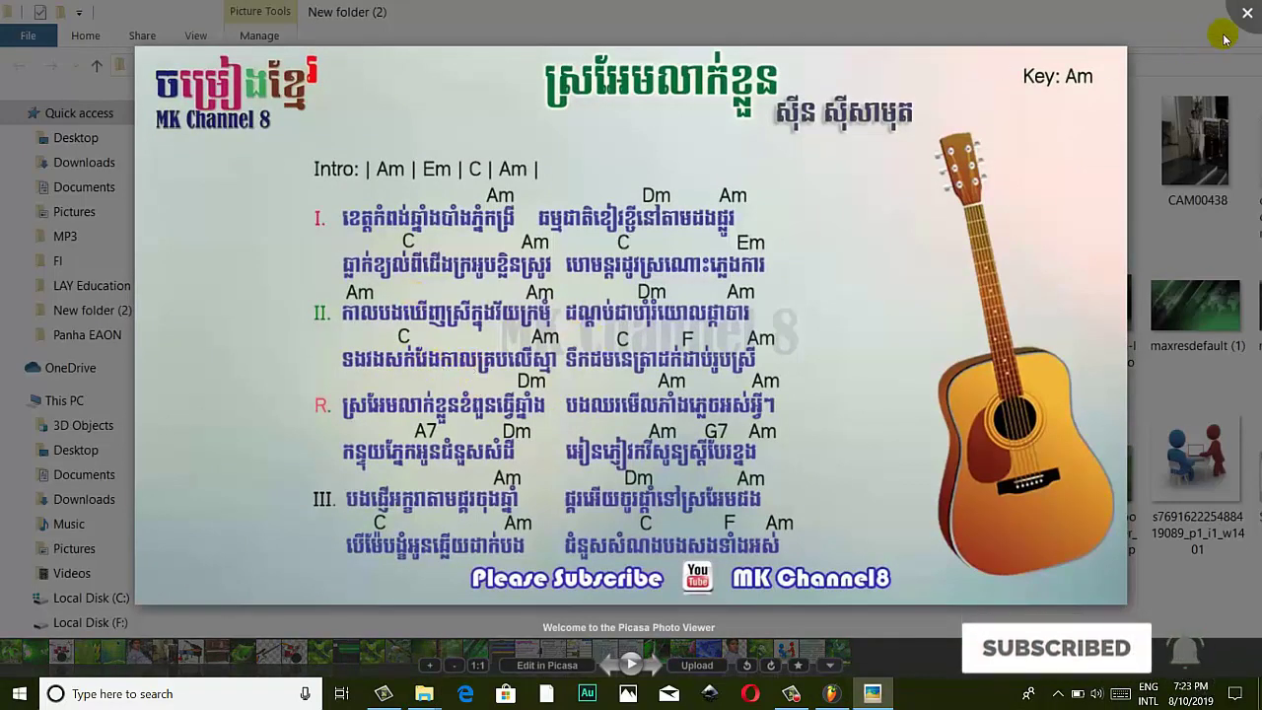
pyautogui.click(831, 696)
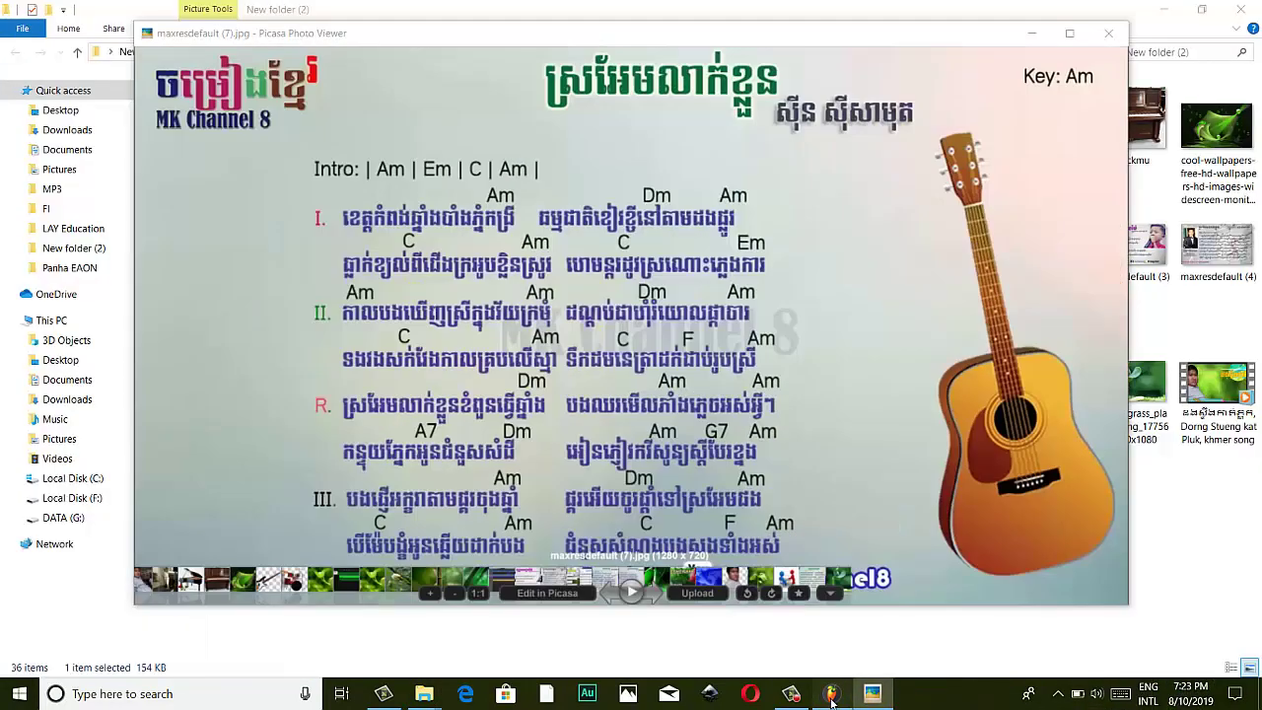
# Play the song from bar 8 through the end of the first section and pause in bar 9
pyautogui.click(805, 113)
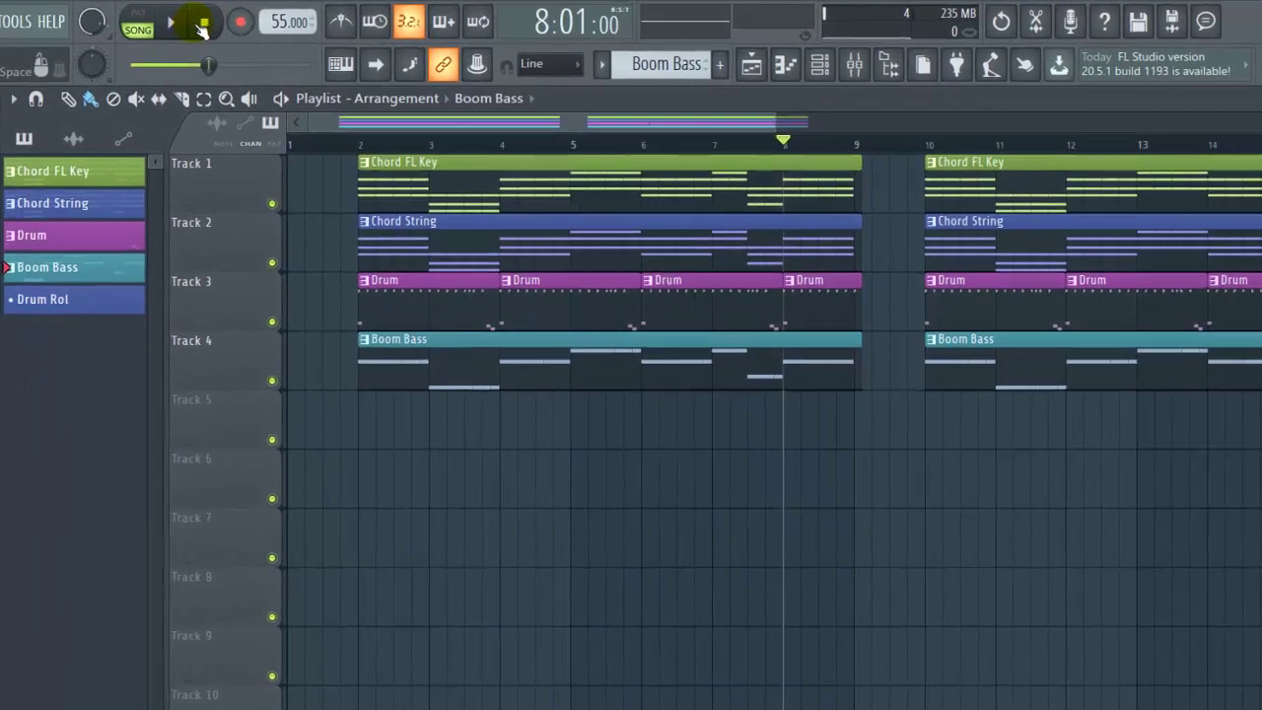
pyautogui.press('space')
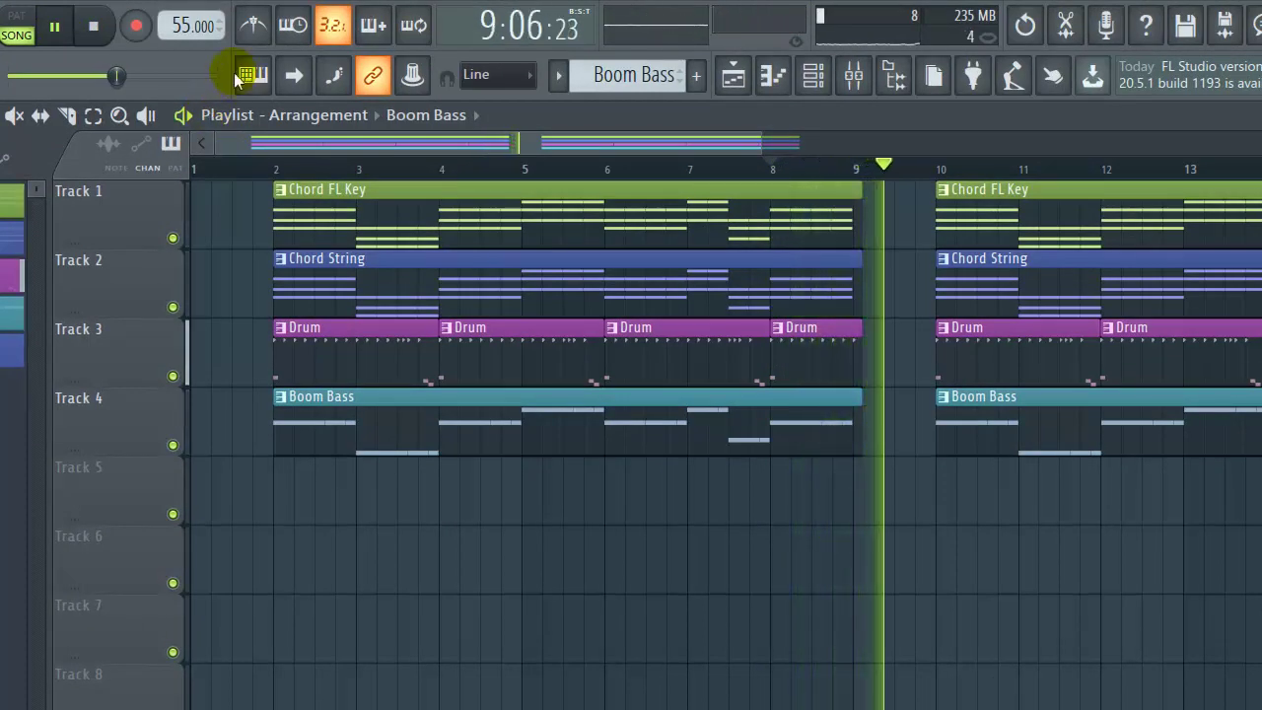
pyautogui.click(54, 26)
pyautogui.click(757, 342)
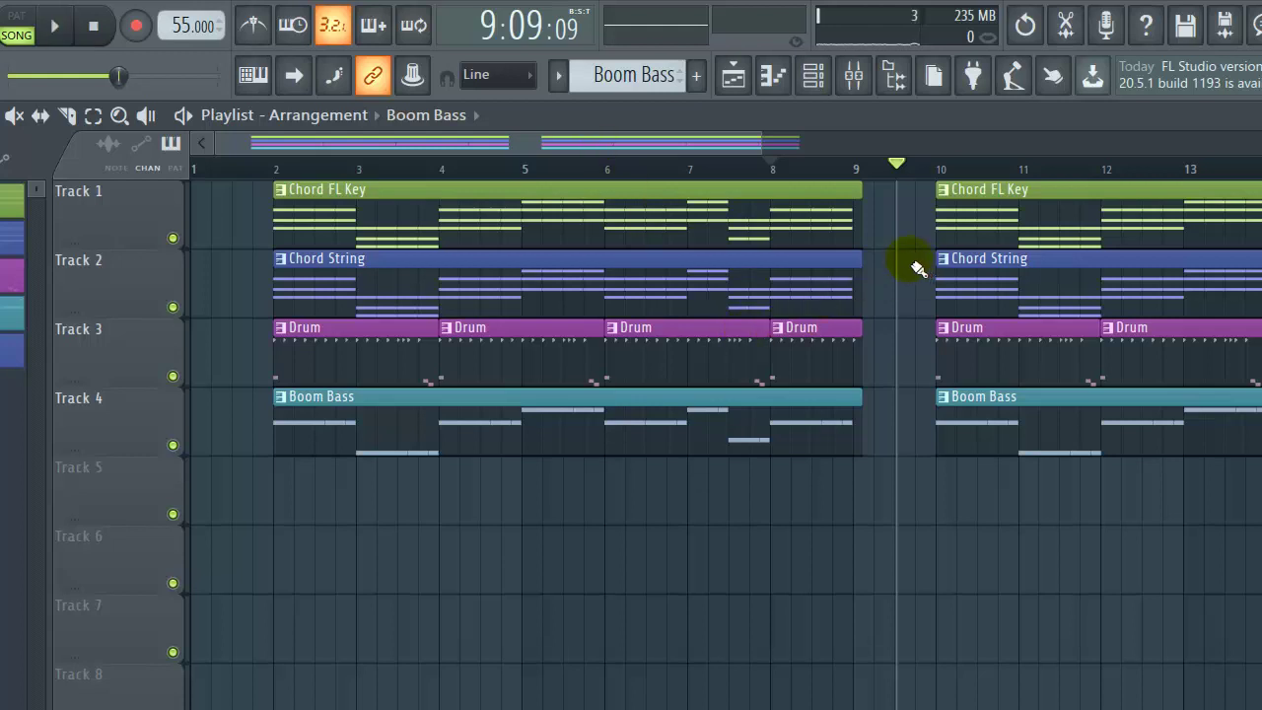
# Move the song position to 9:13:00, in the gap just before the duplicated section
pyautogui.moveTo(727, 149); pyautogui.dragTo(816, 146)
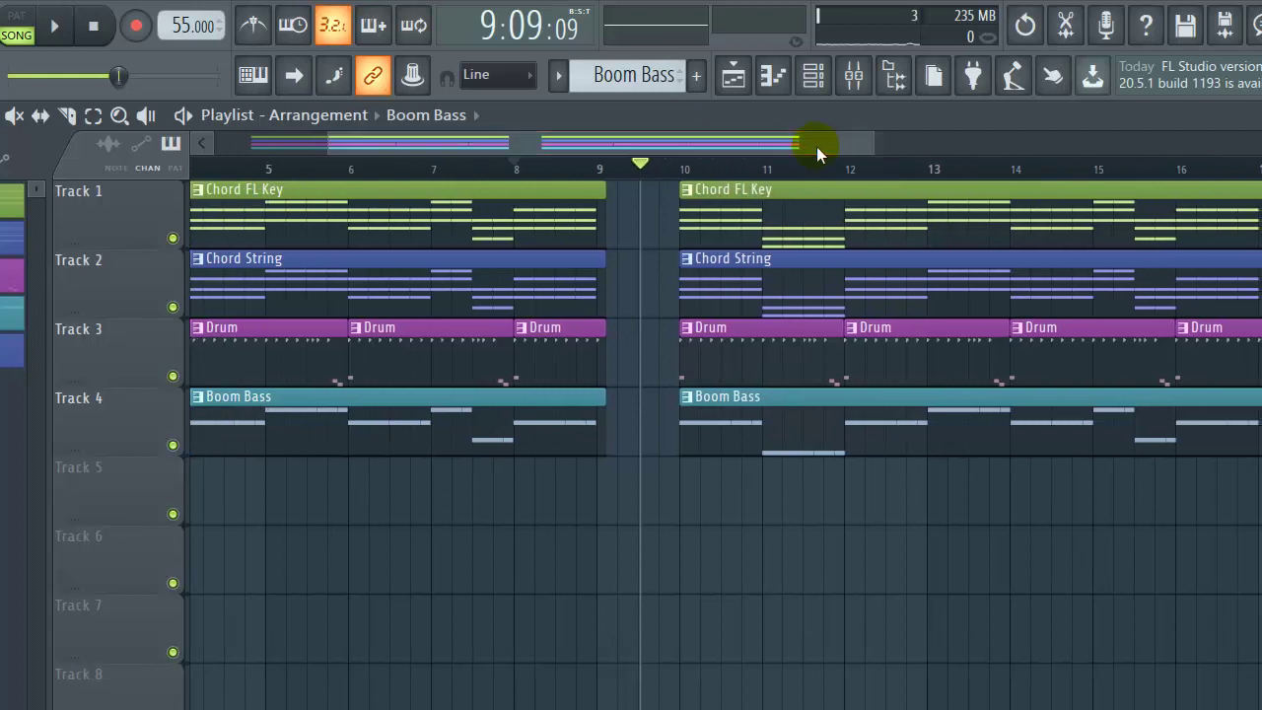
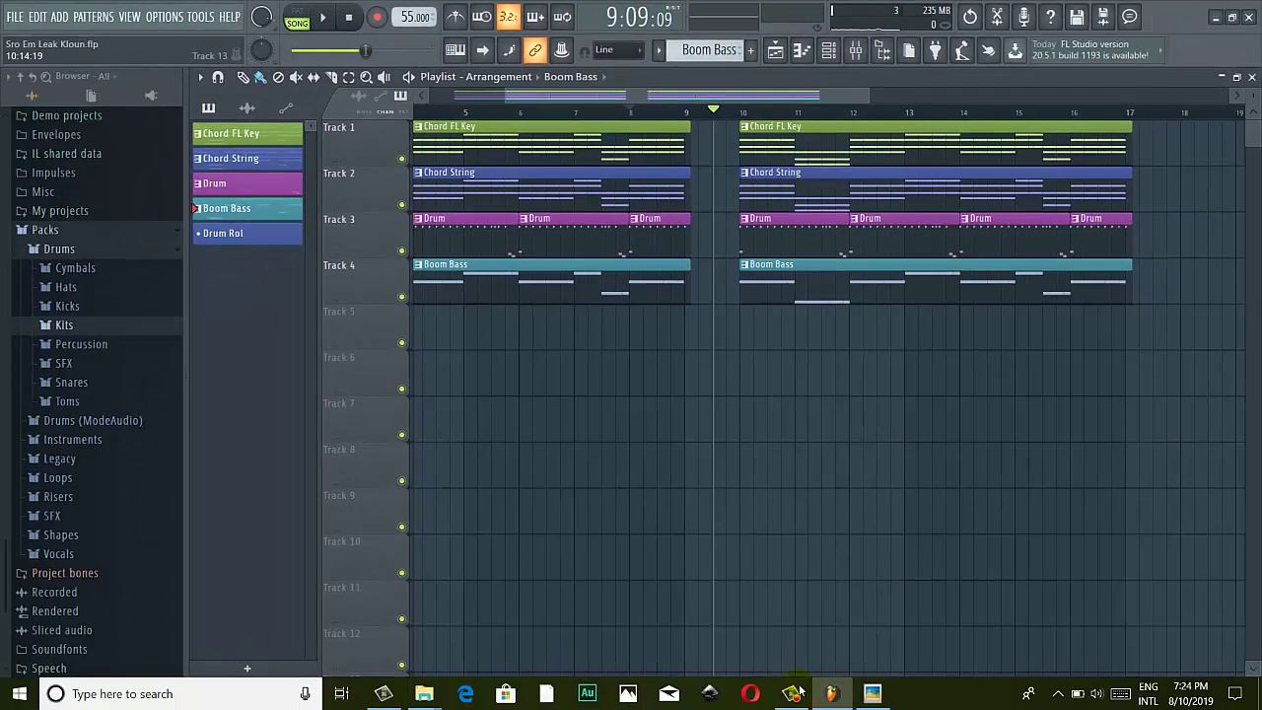
pyautogui.click(795, 691)
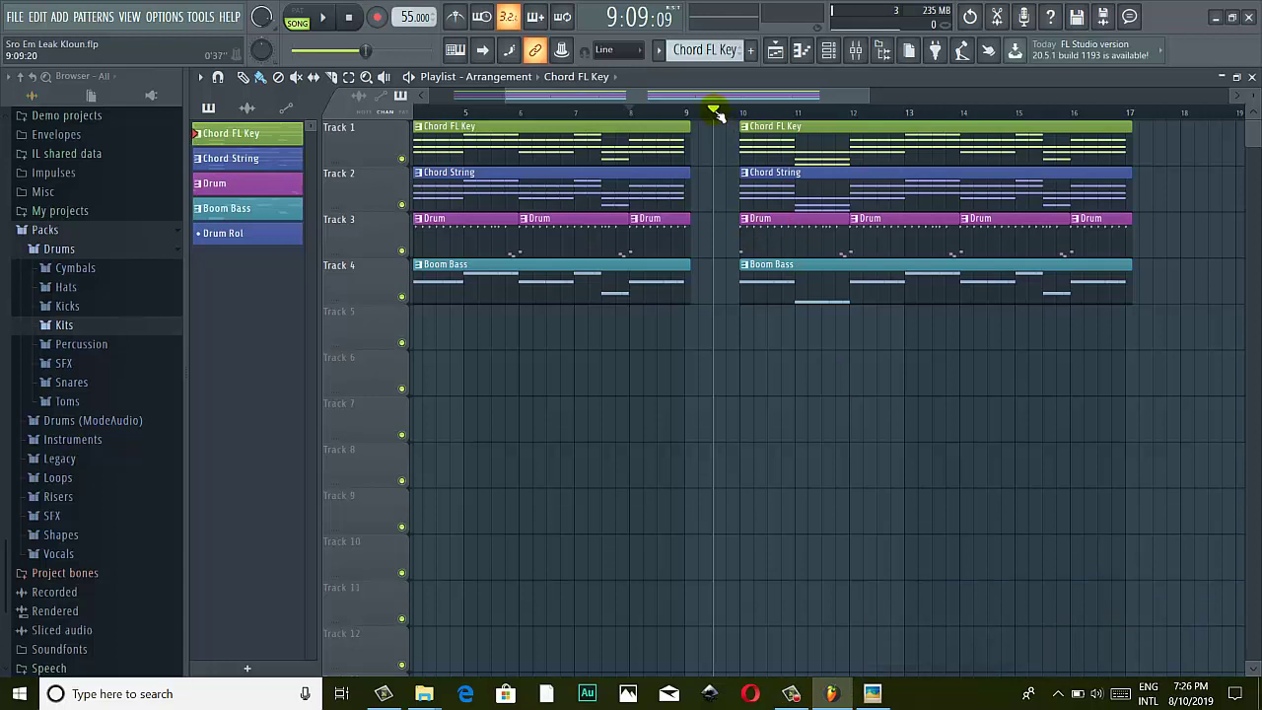
pyautogui.moveTo(718, 116); pyautogui.dragTo(734, 115)
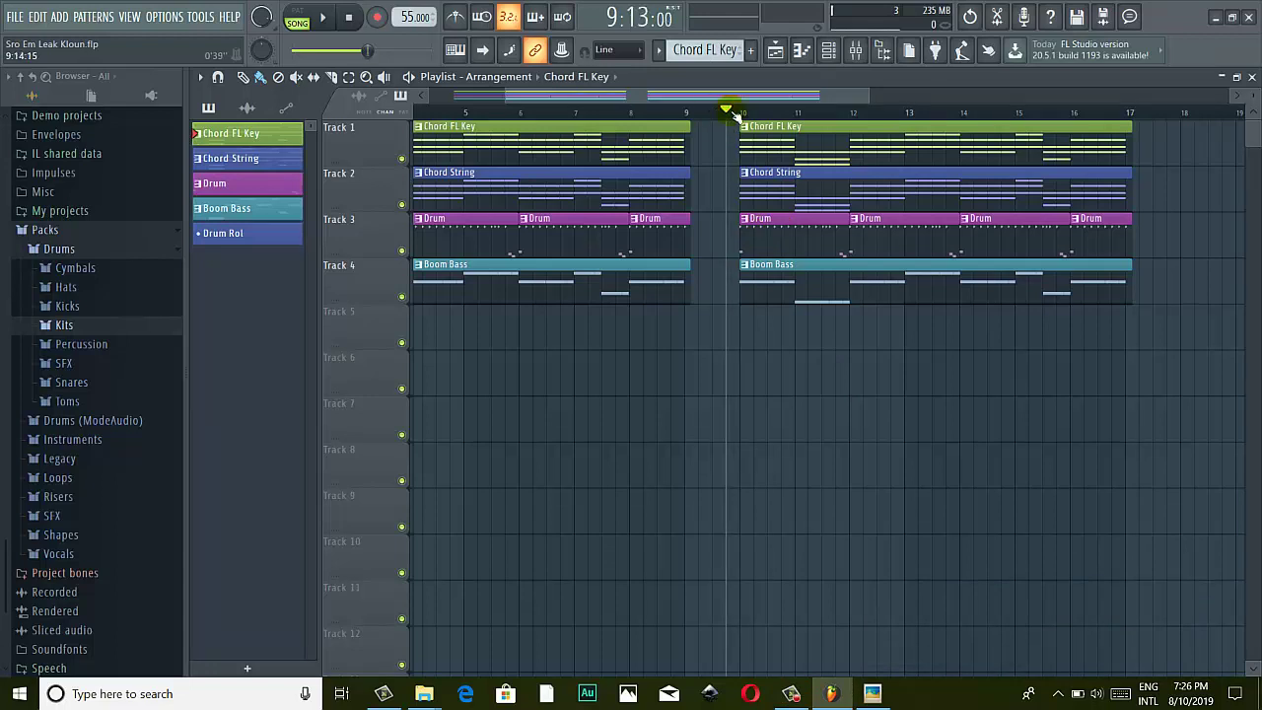
pyautogui.click(756, 203)
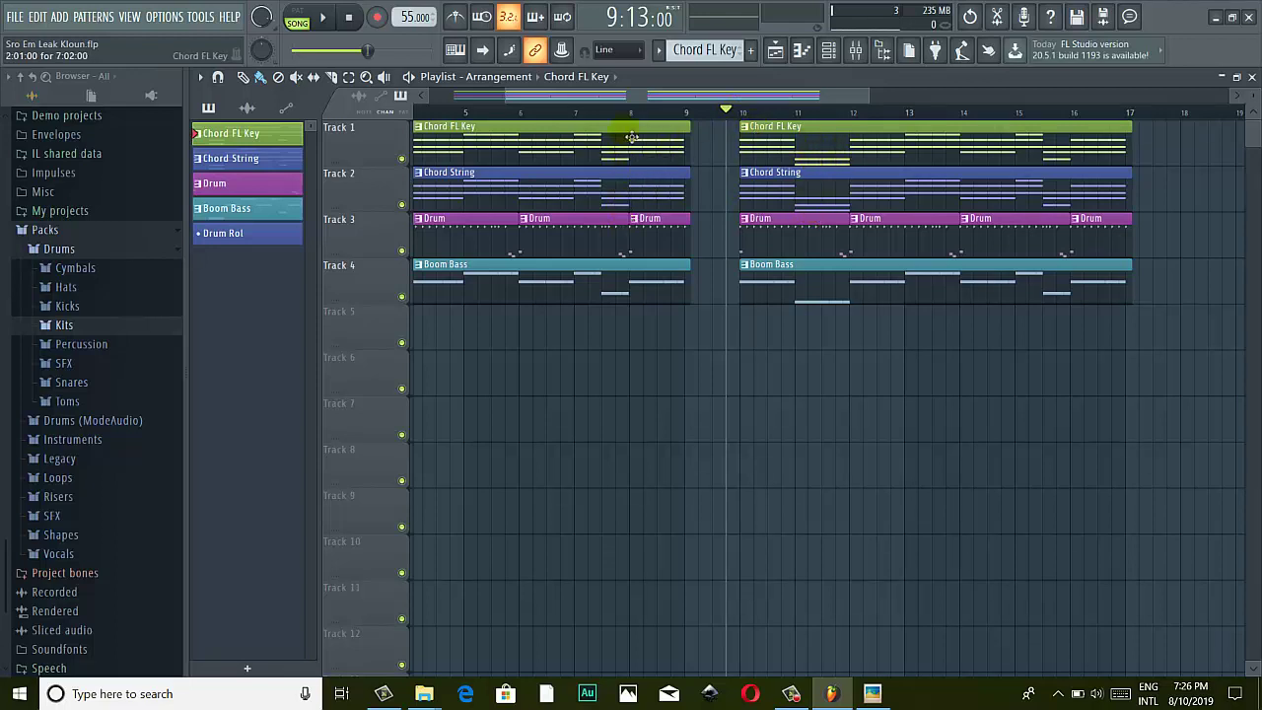
pyautogui.click(767, 174)
# Make the Chord FL Key, Chord String and Boom Bass clips starting at bar 10 unique
pyautogui.moveTo(656, 95)
pyautogui.mouseDown()
pyautogui.moveTo(612, 103)
pyautogui.moveTo(652, 100)
pyautogui.mouseUp()
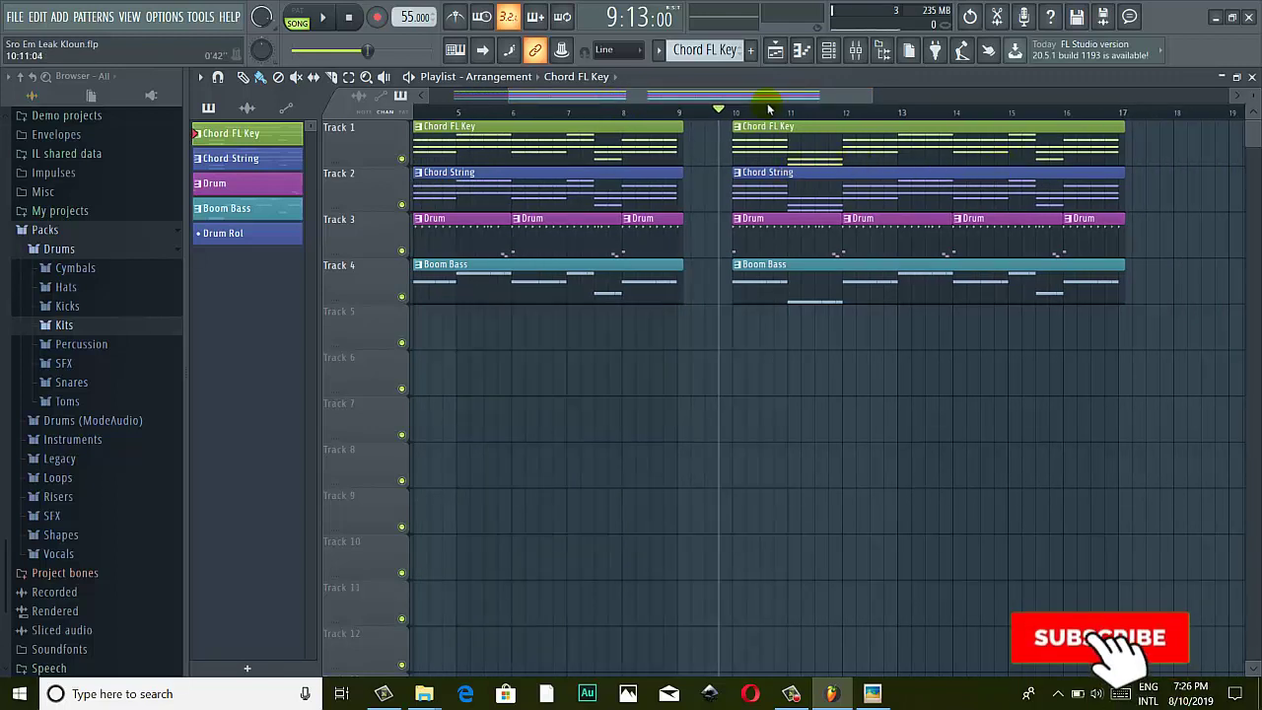
pyautogui.hscroll(-1, 764, 102)
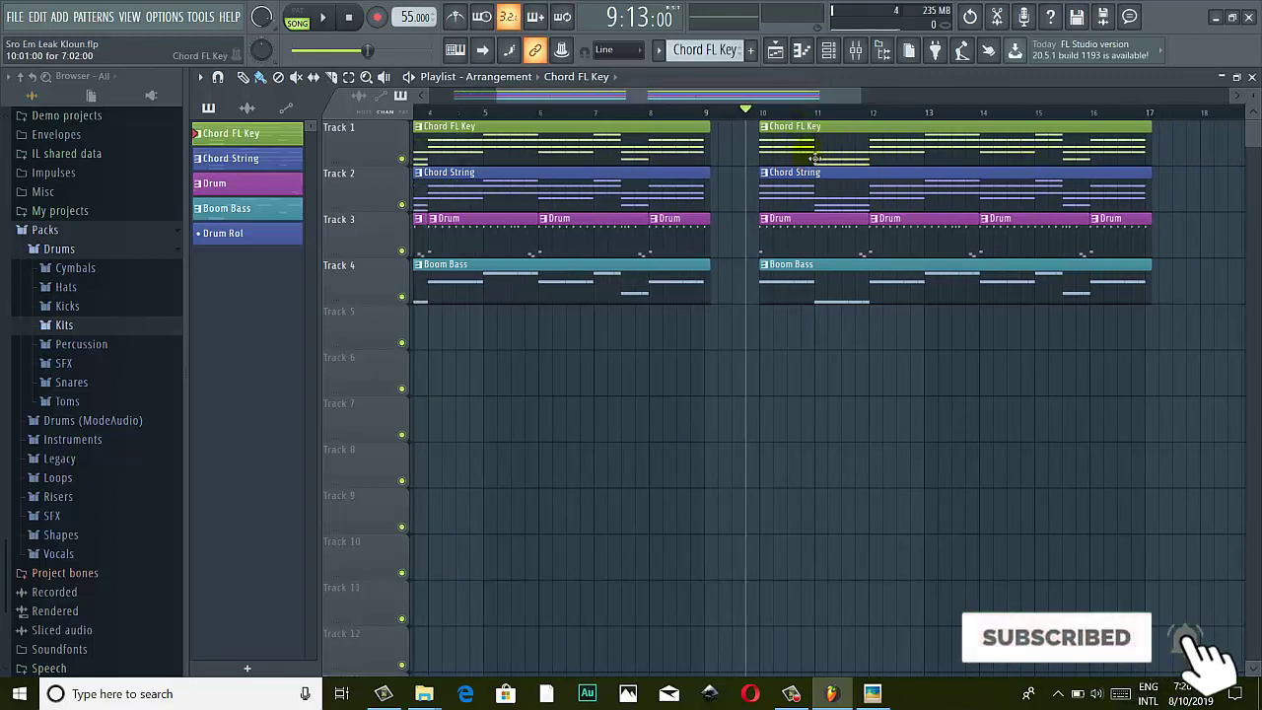
pyautogui.click(764, 126)
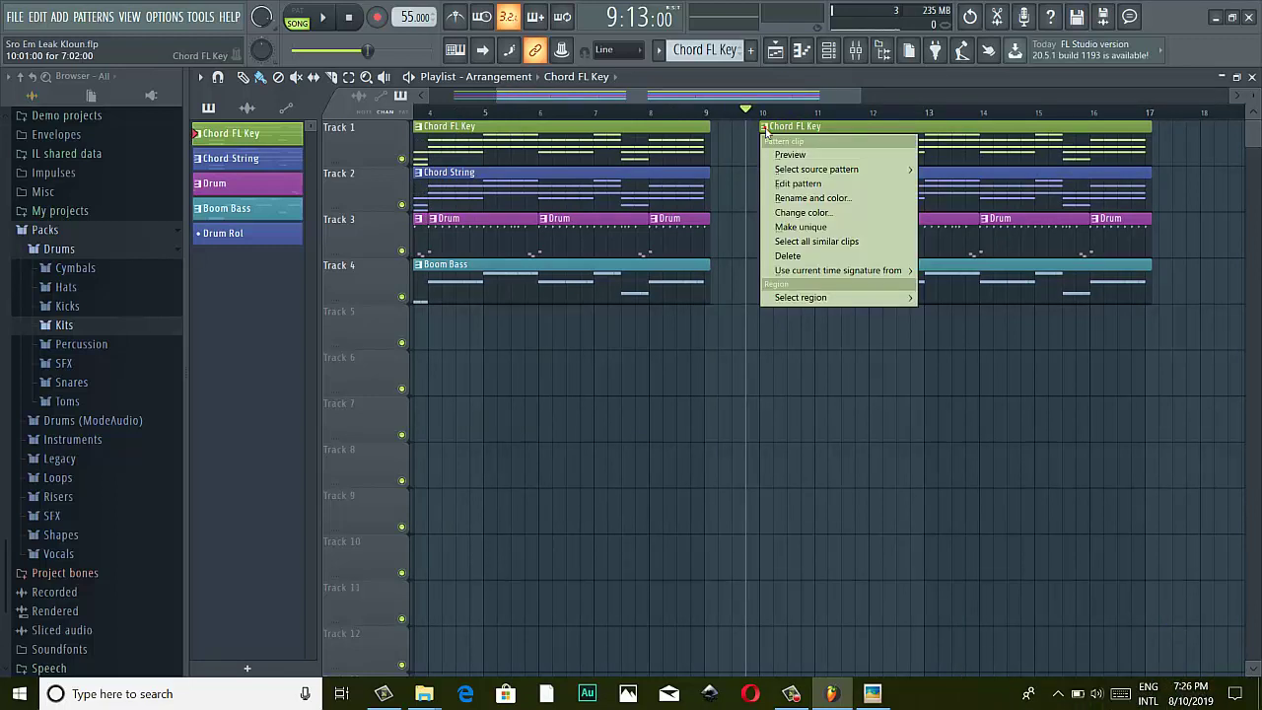
pyautogui.click(803, 228)
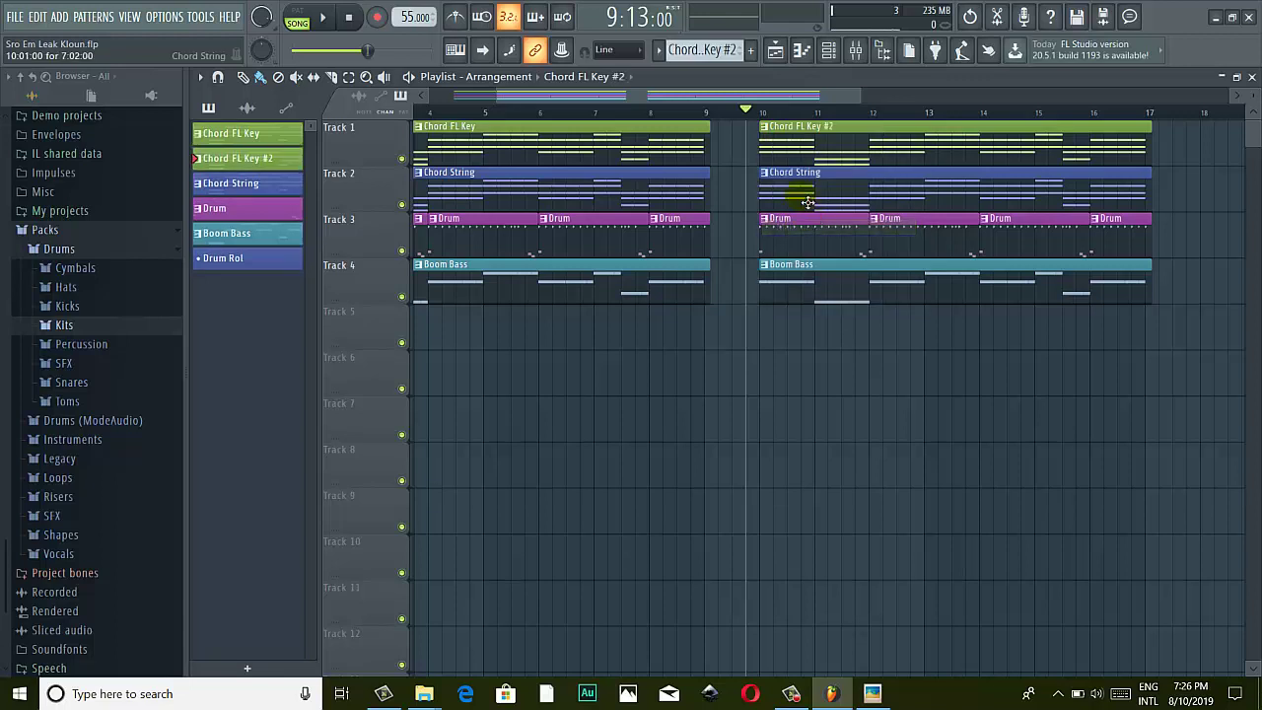
pyautogui.click(765, 173)
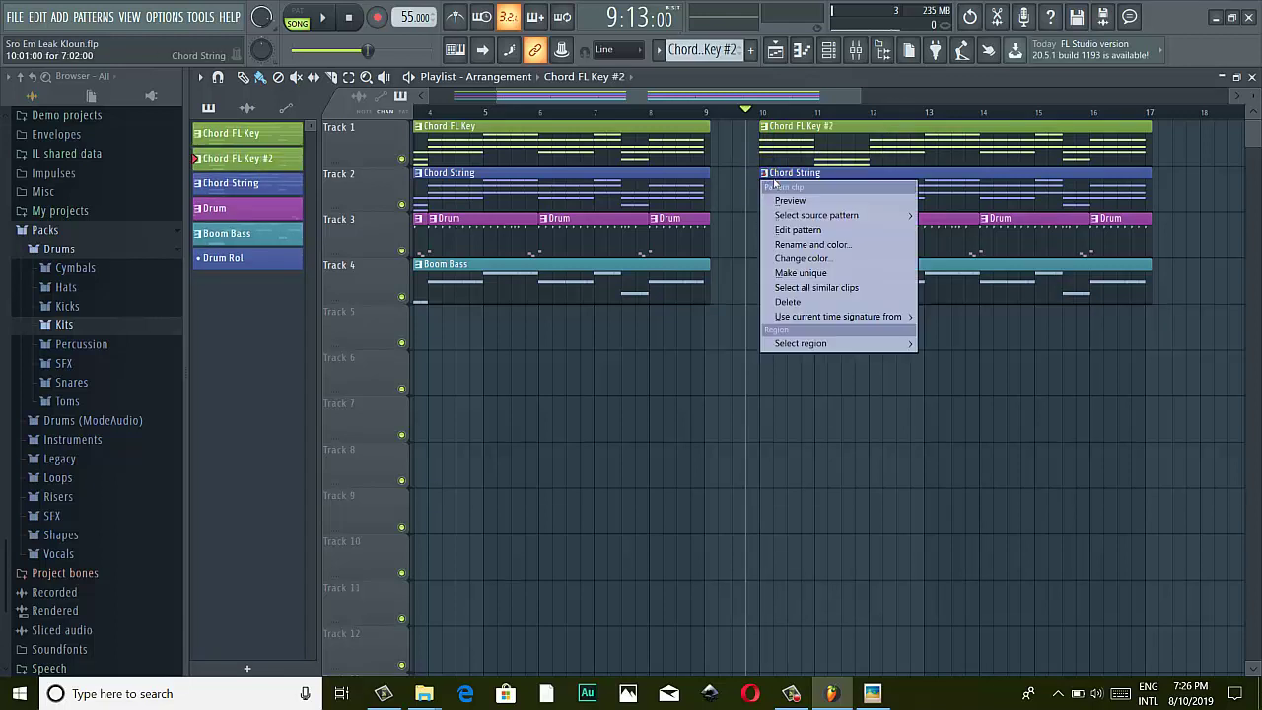
pyautogui.click(806, 273)
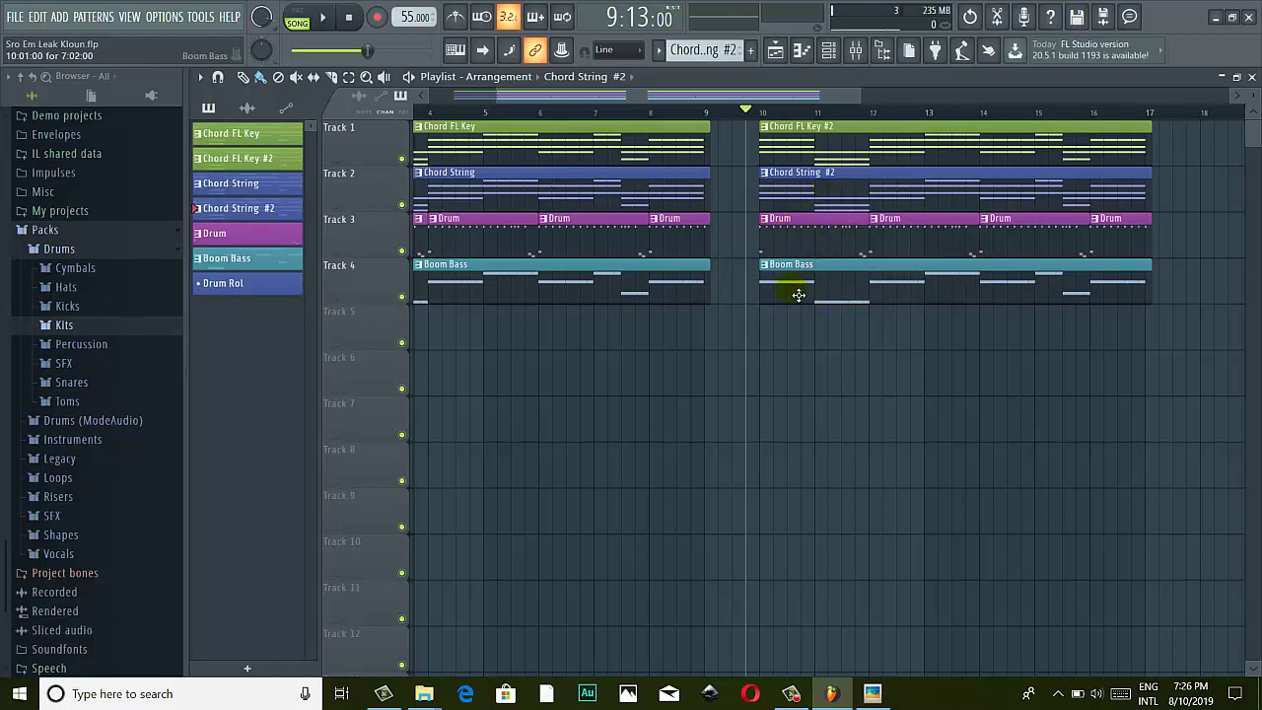
pyautogui.rightClick(772, 272)
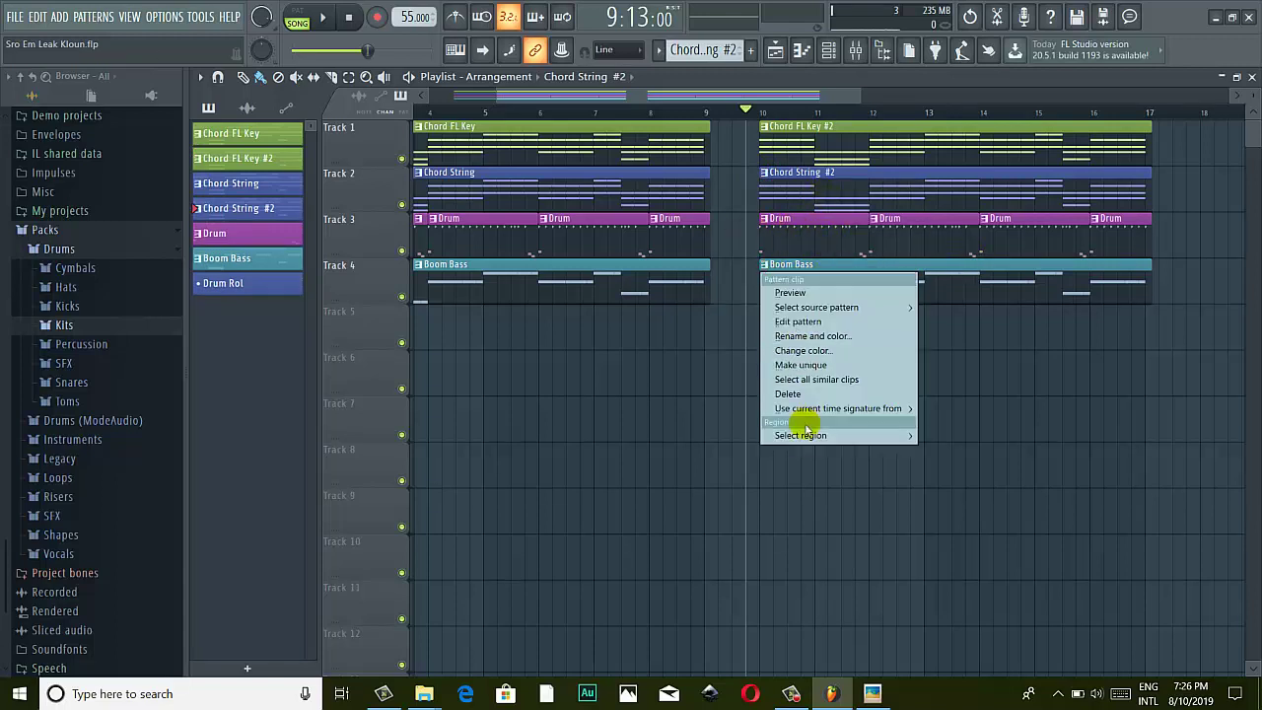
pyautogui.click(809, 365)
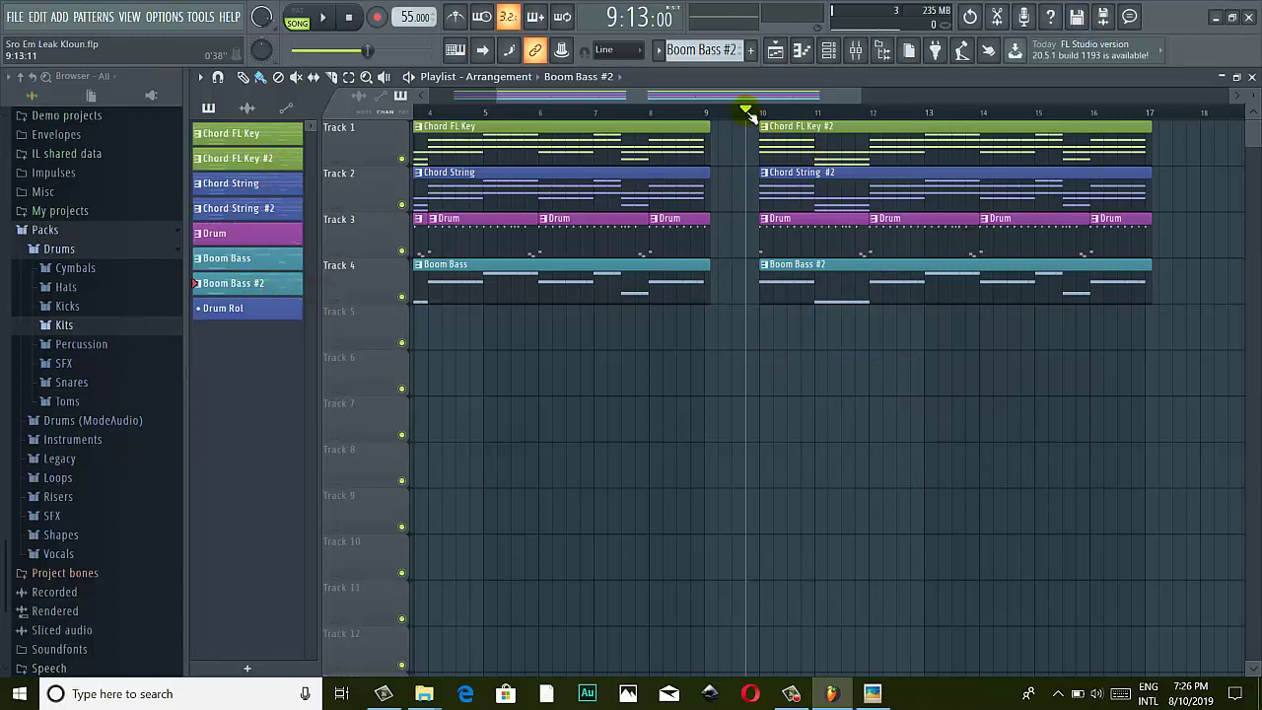
# Move the song position back to 8:13:00, near the end of the first section
pyautogui.moveTo(746, 110); pyautogui.dragTo(690, 109)
pyautogui.moveTo(868, 99); pyautogui.dragTo(731, 99)
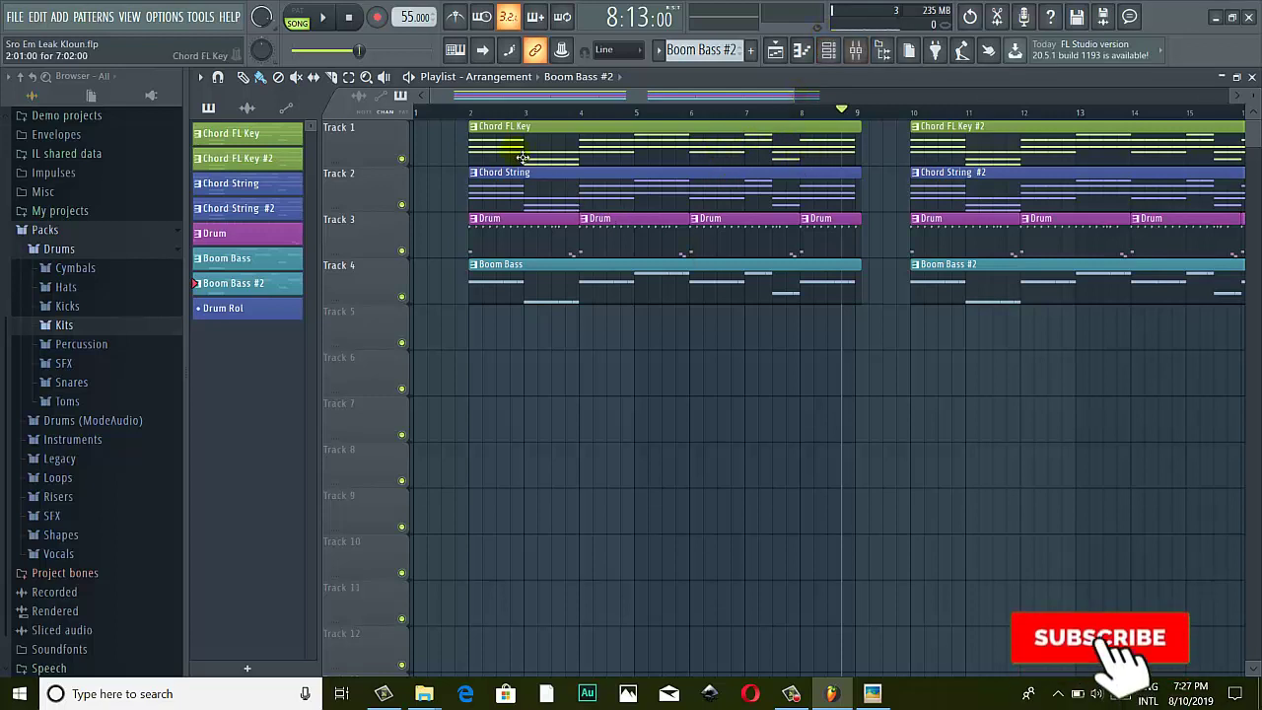
# Open the Chord FL Keys notes of the original Chord FL Key pattern in the piano roll, showing bars 5 to 8
pyautogui.click(248, 133)
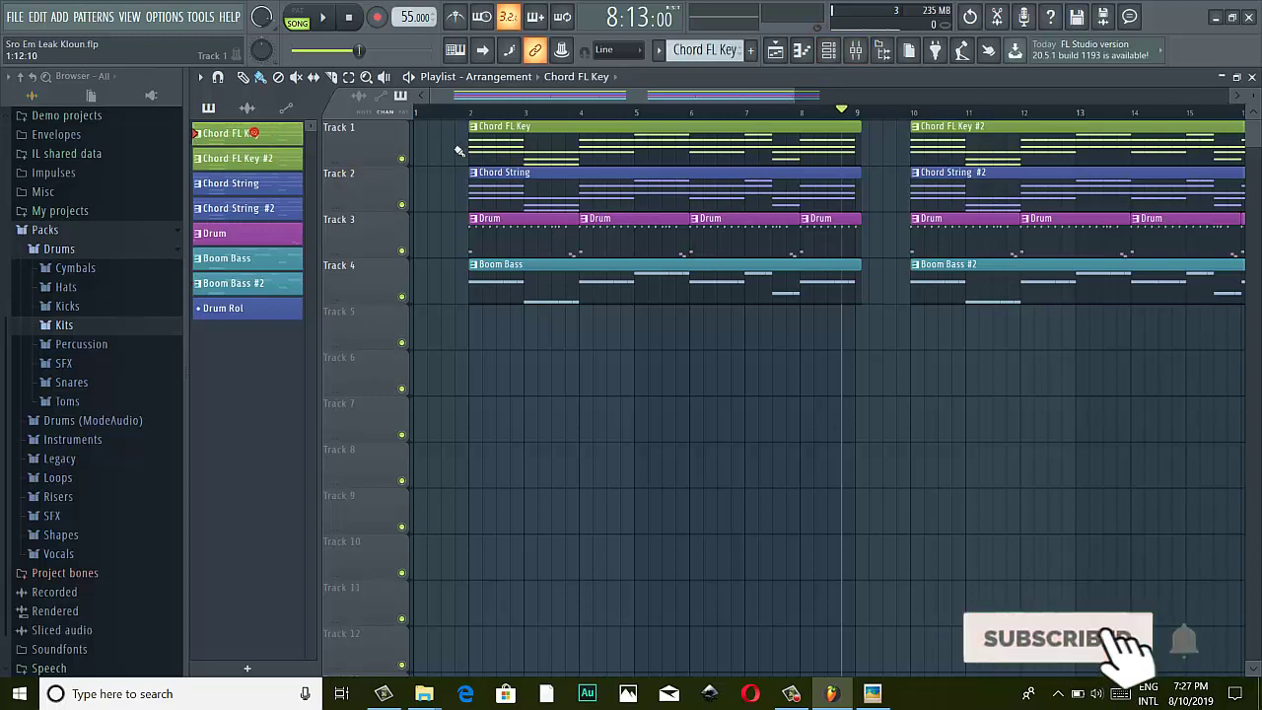
pyautogui.click(828, 51)
pyautogui.click(544, 167)
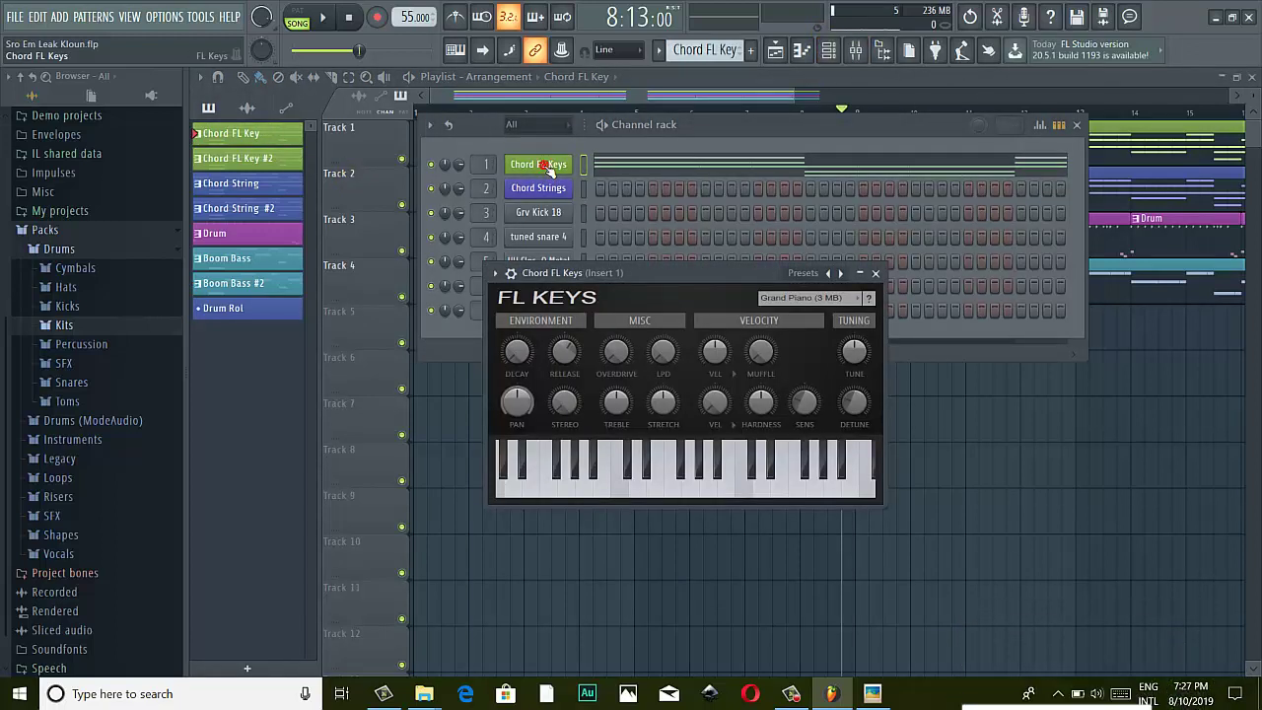
pyautogui.click(875, 273)
pyautogui.rightClick(552, 160)
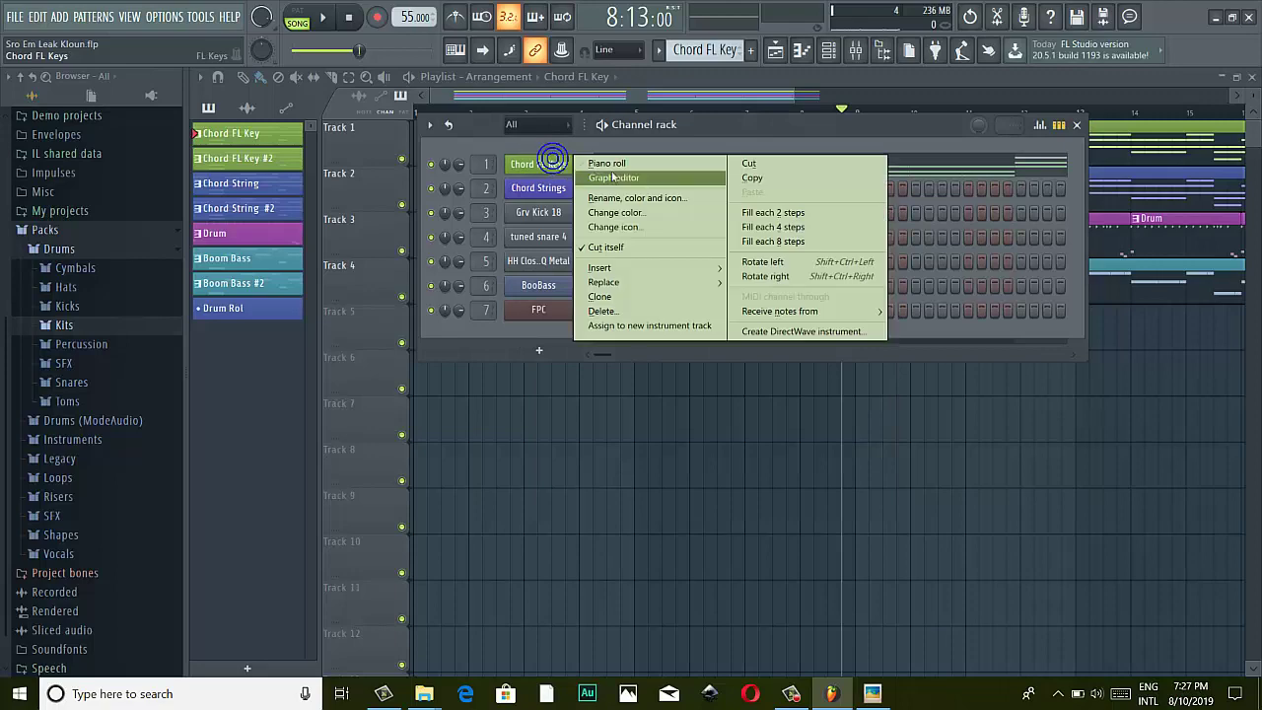
pyautogui.click(607, 164)
pyautogui.moveTo(877, 164); pyautogui.dragTo(1011, 158)
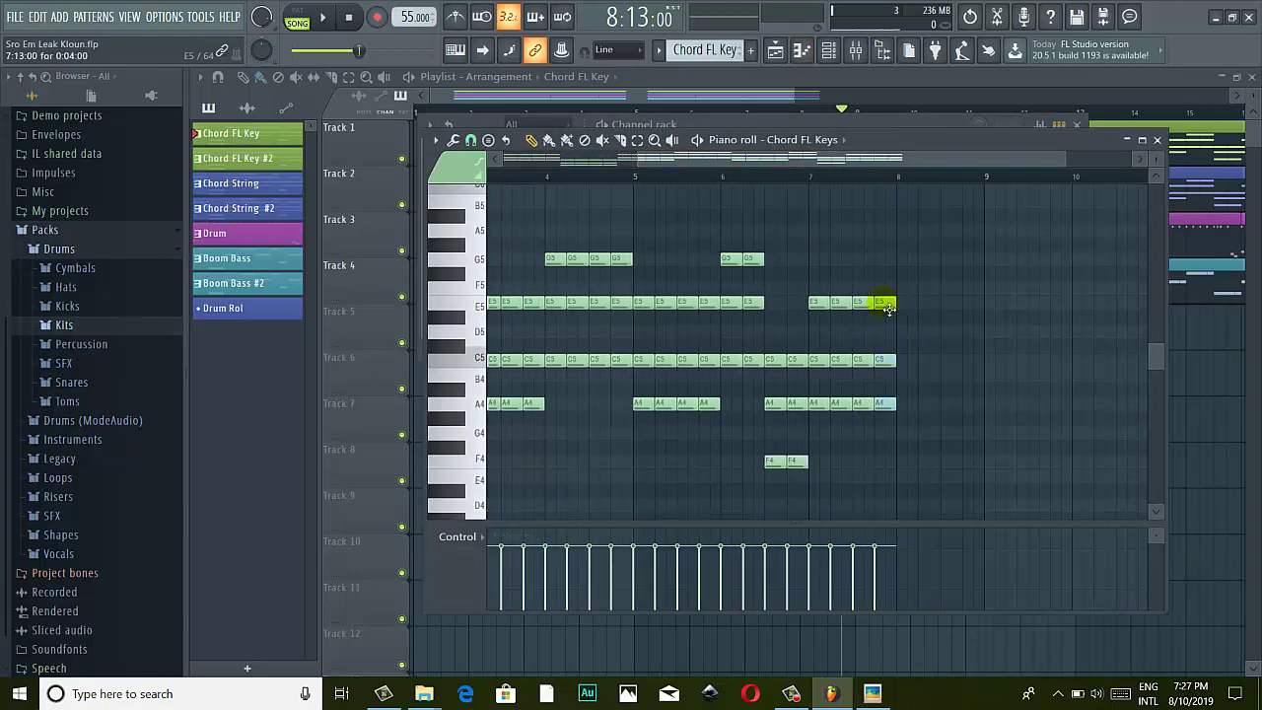
pyautogui.scroll(3, 887, 309)
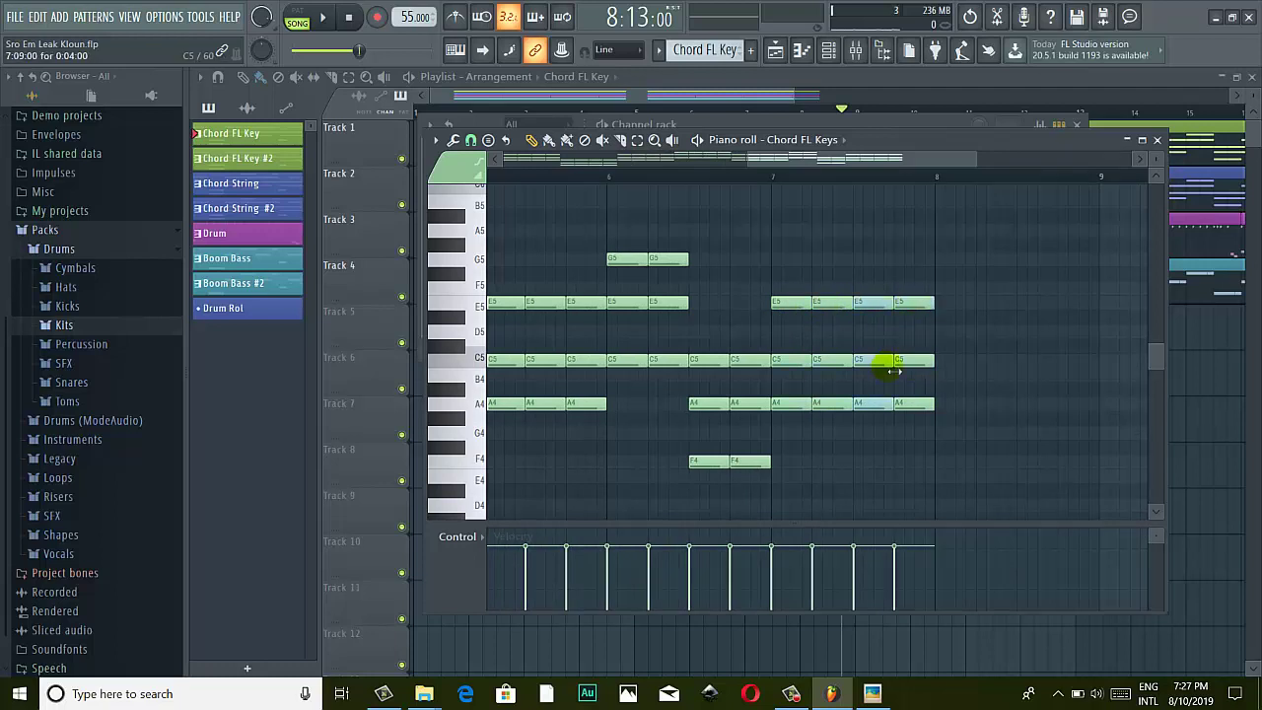
# Check the chord sheet image and delete the A minor chords on the first three beats of bar 7
pyautogui.click(871, 693)
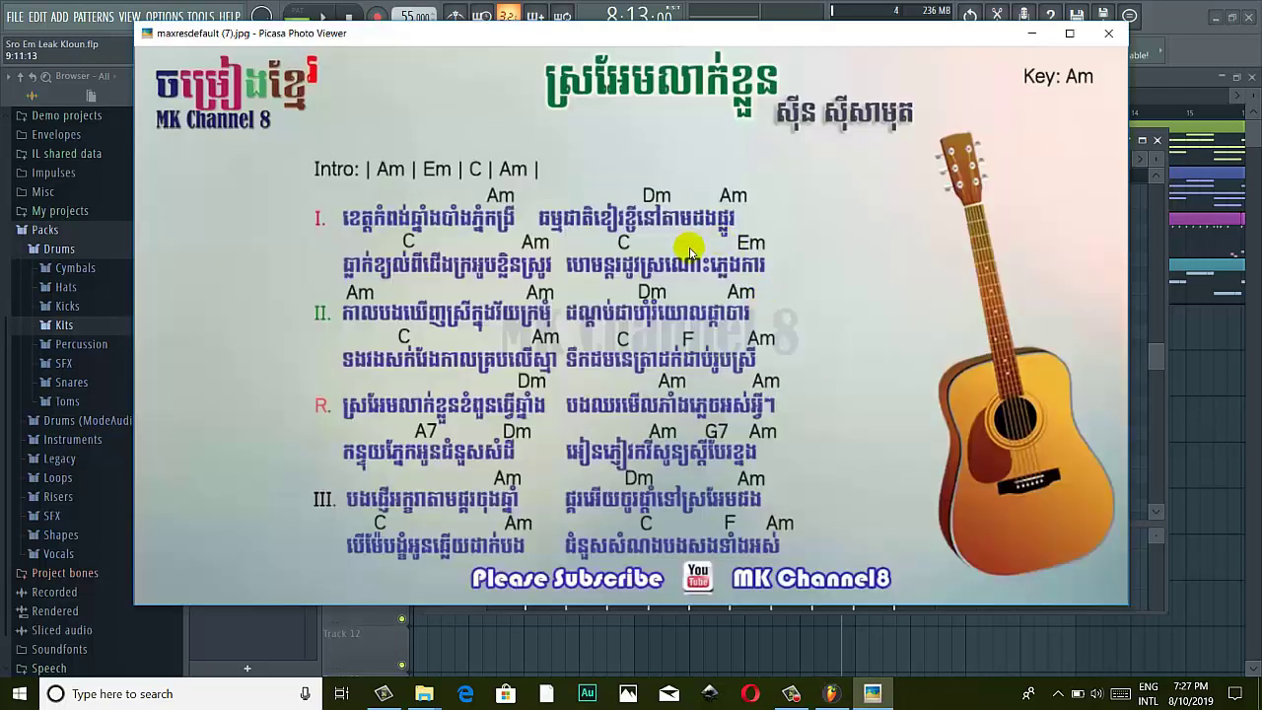
pyautogui.click(833, 695)
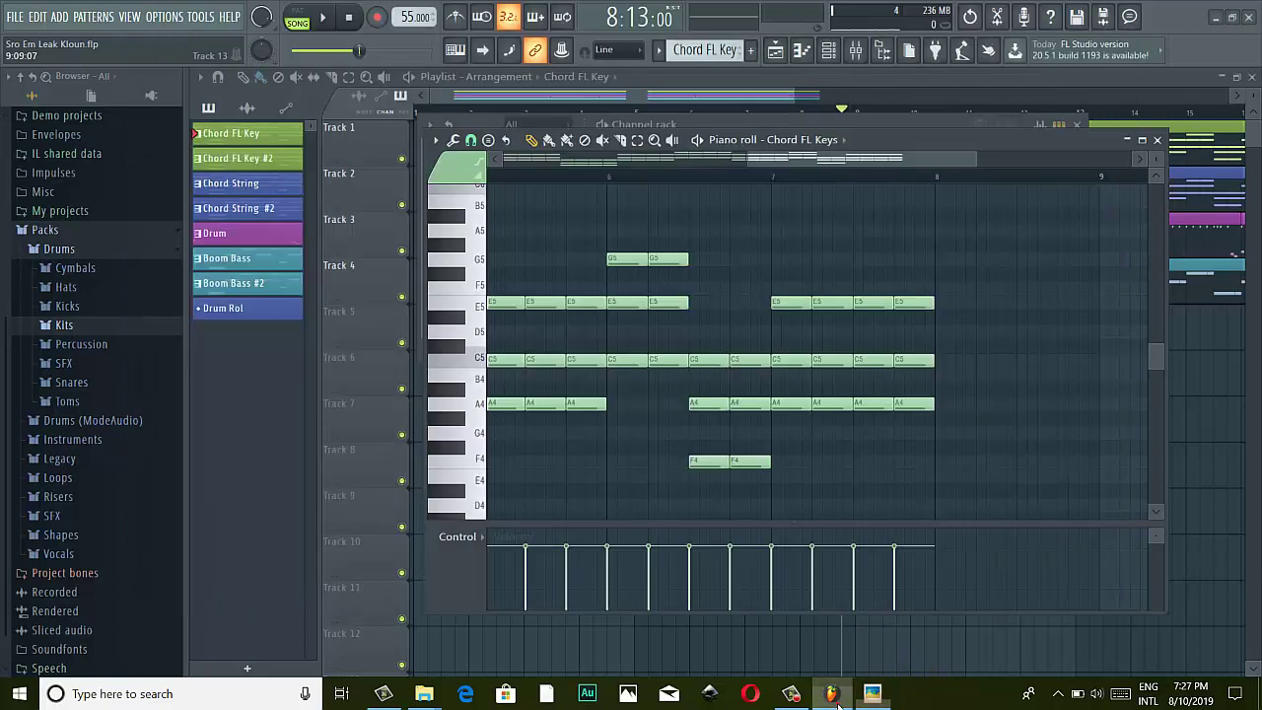
pyautogui.click(887, 308)
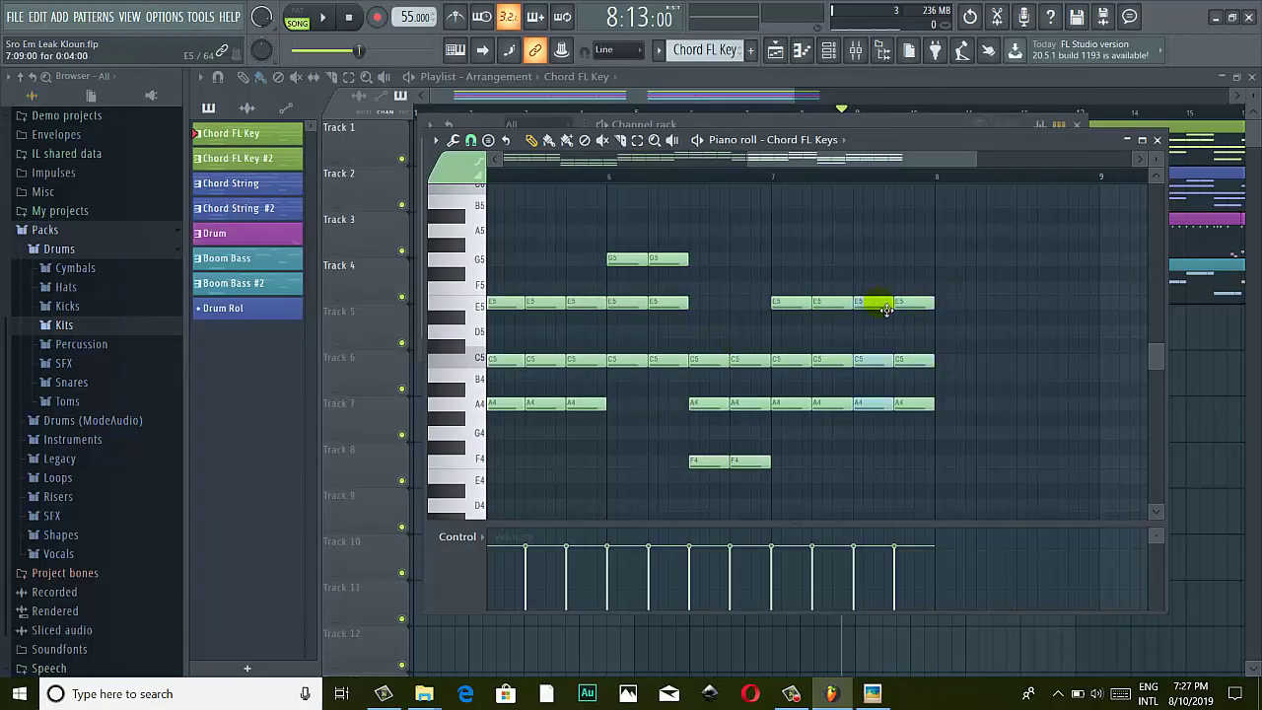
pyautogui.rightClick(872, 308)
pyautogui.rightClick(833, 305)
pyautogui.rightClick(793, 305)
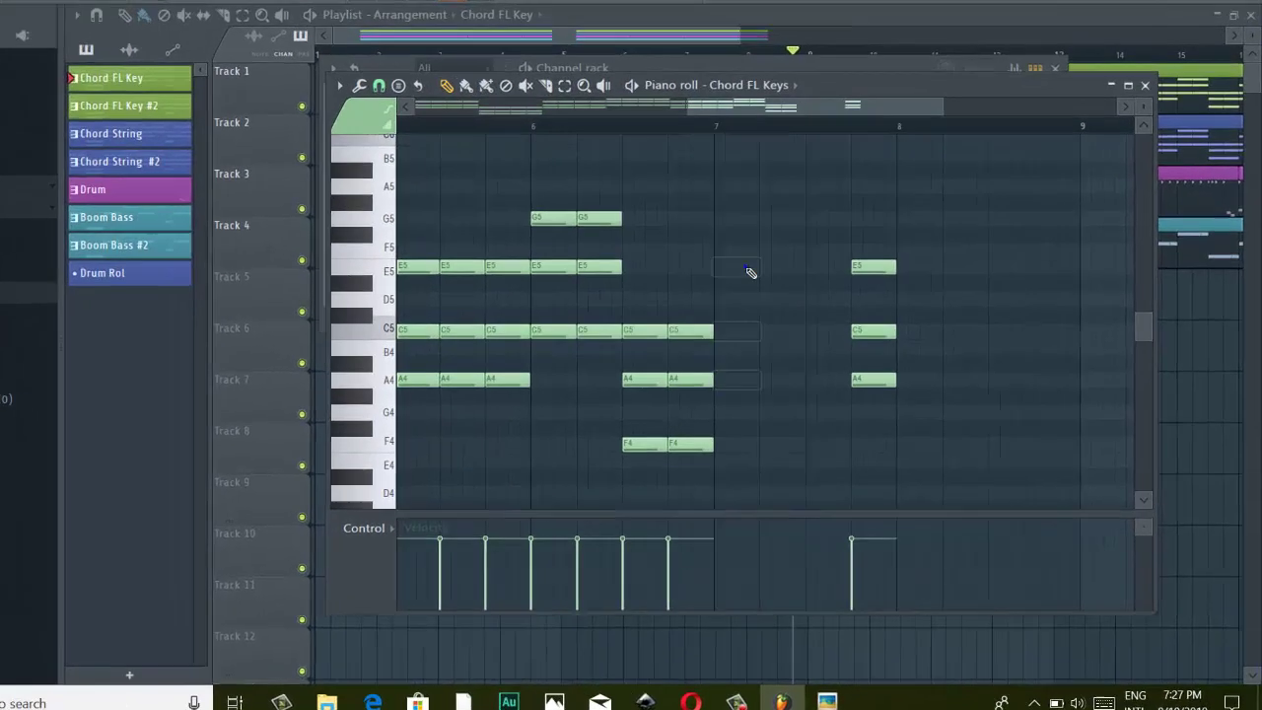
# Place the remaining A minor chord at the start of bar 8, shortened to half a beat and raised one octave
pyautogui.click(912, 309)
pyautogui.moveTo(821, 232); pyautogui.dragTo(896, 238)
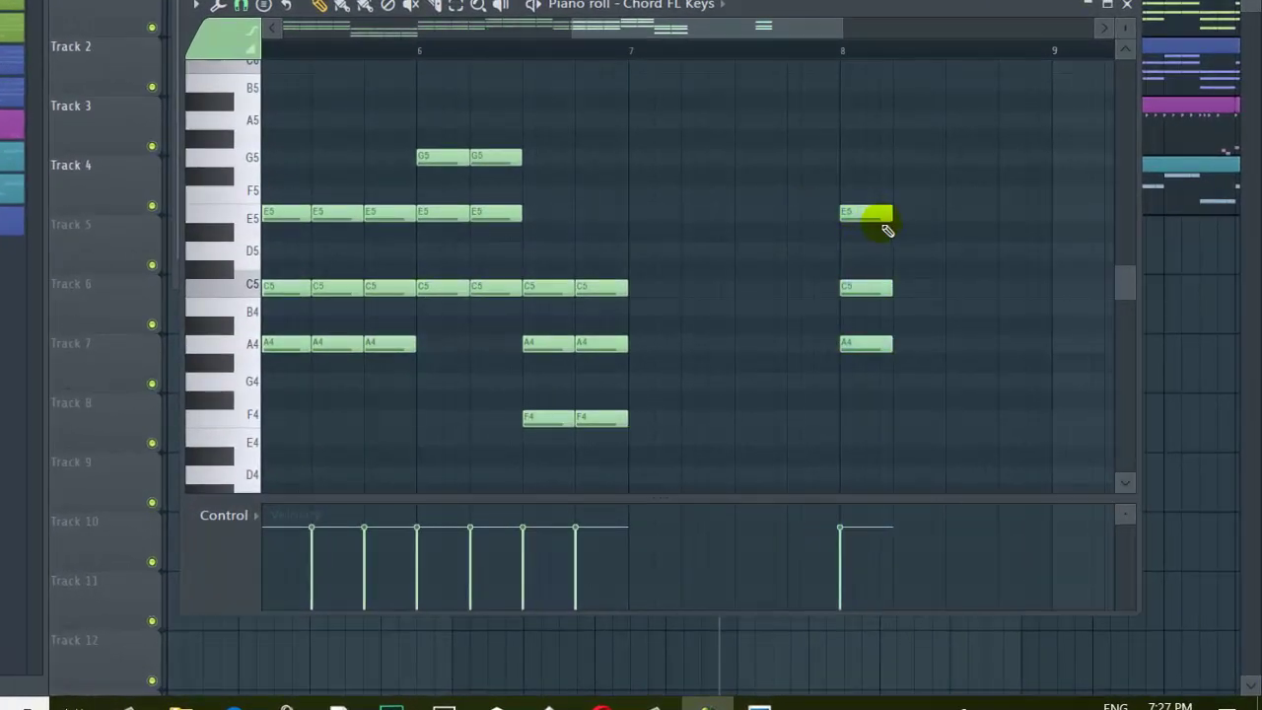
pyautogui.scroll(-2, 867, 236)
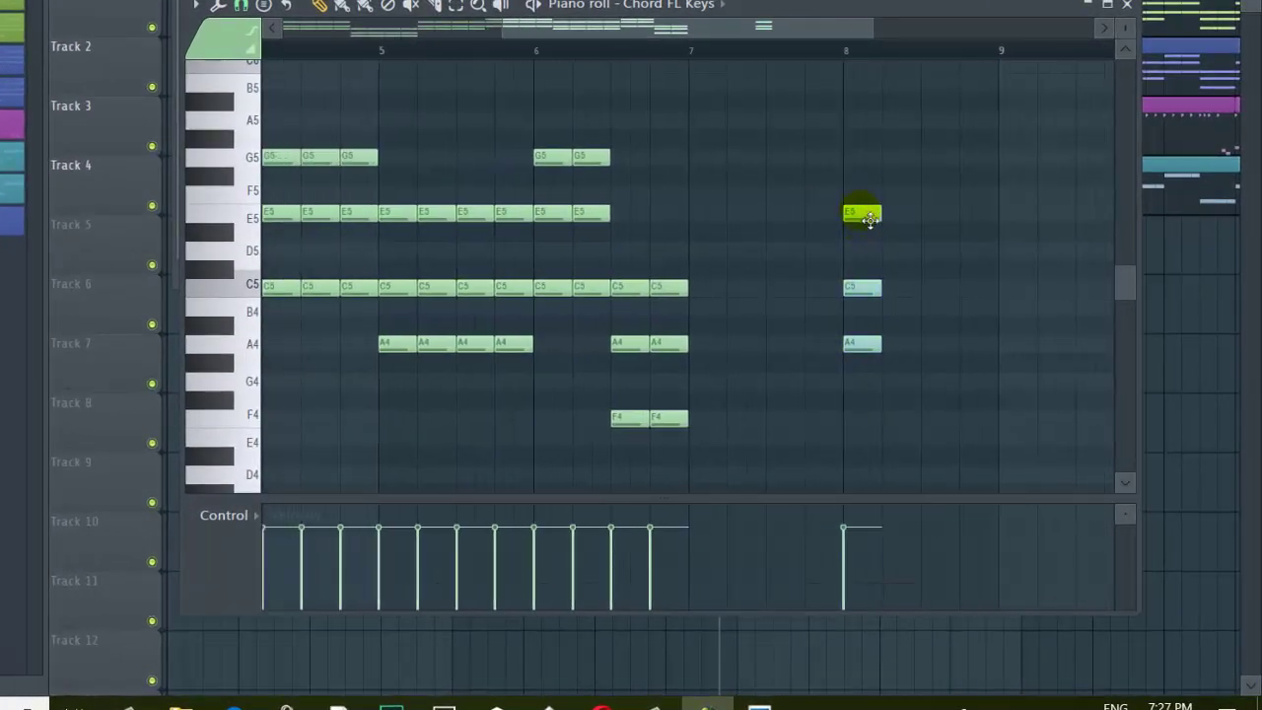
pyautogui.moveTo(881, 218); pyautogui.dragTo(870, 216)
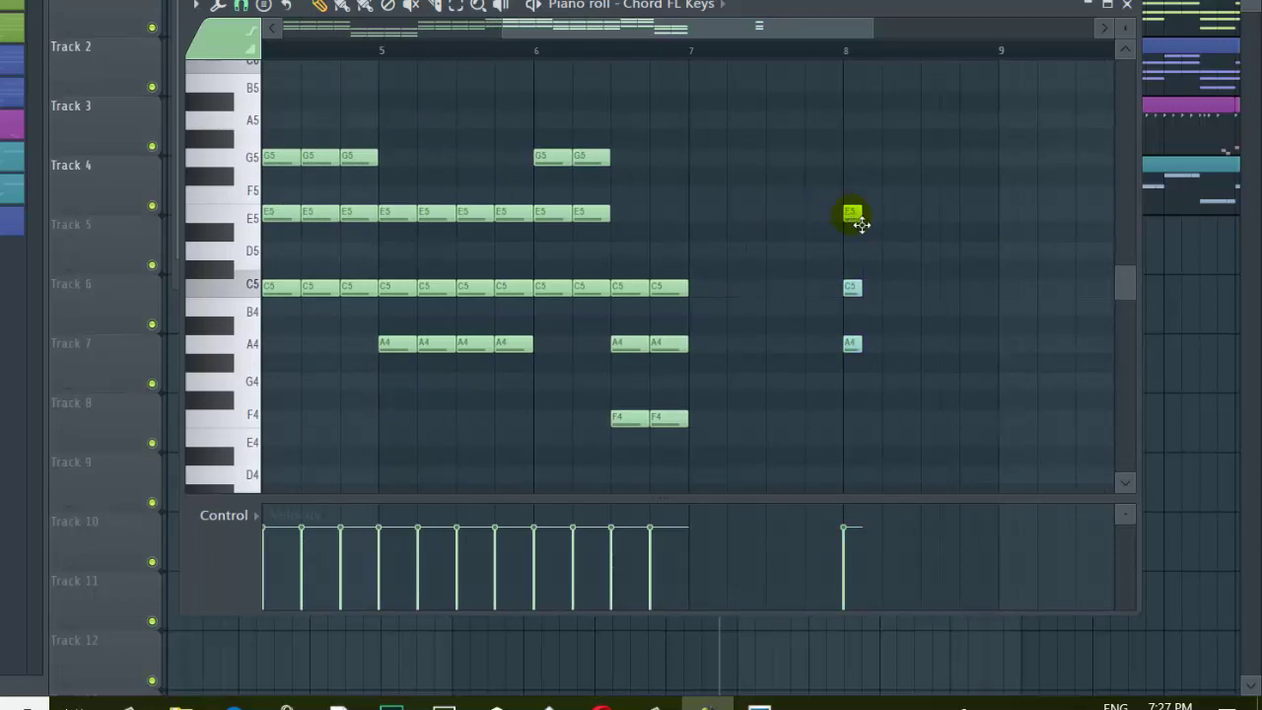
pyautogui.moveTo(861, 224); pyautogui.dragTo(860, 82)
pyautogui.scroll(-2, 707, 217)
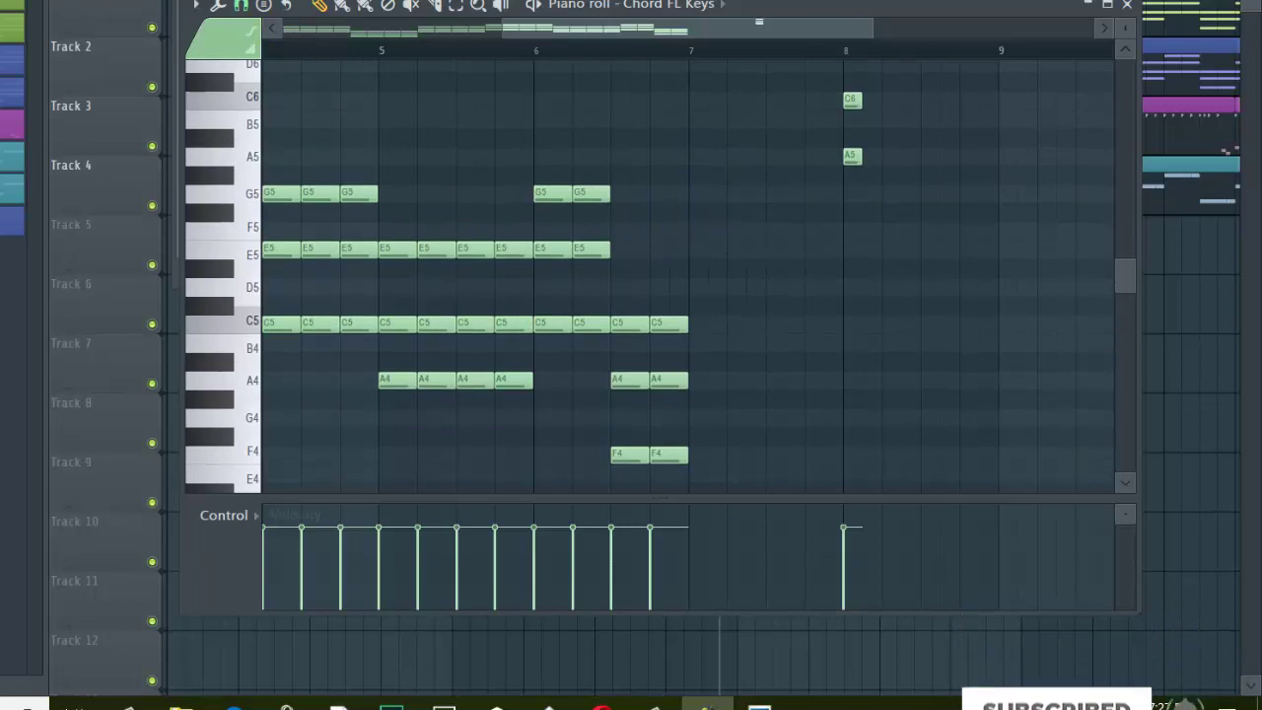
# Stamp a Minor chord rooted on E5 at the start of bar 7
pyautogui.click(264, 5)
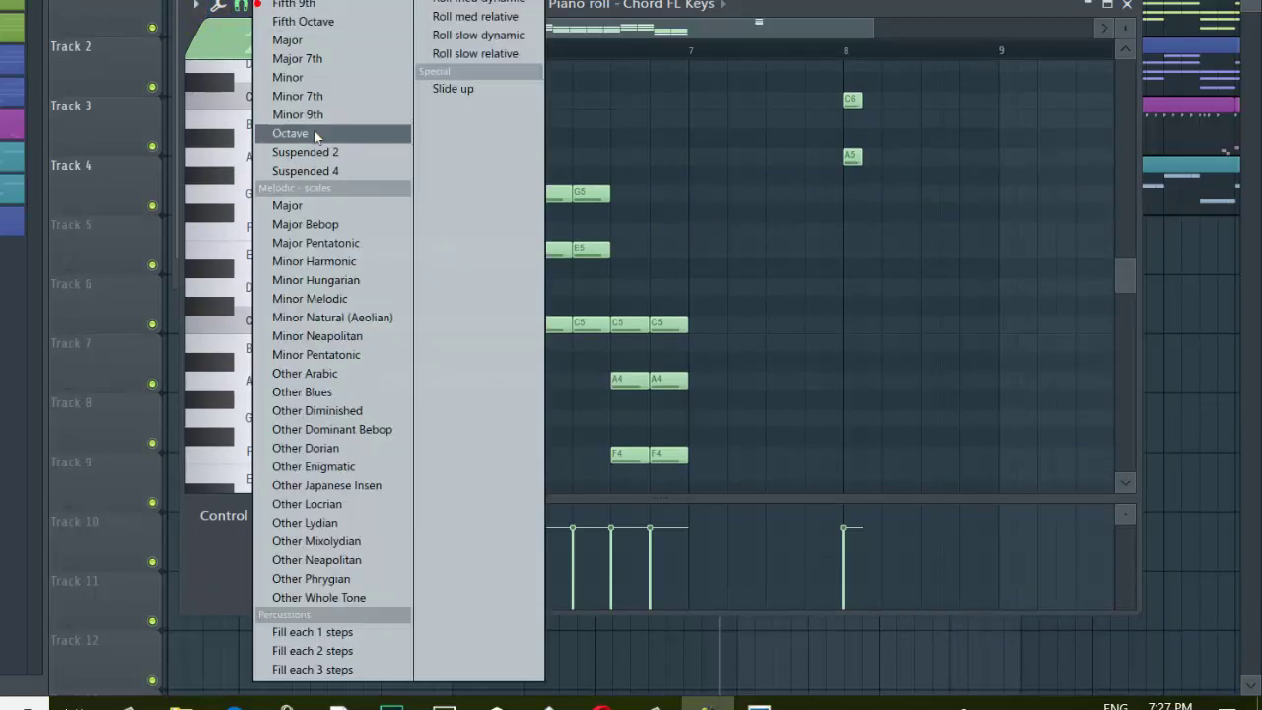
pyautogui.click(290, 77)
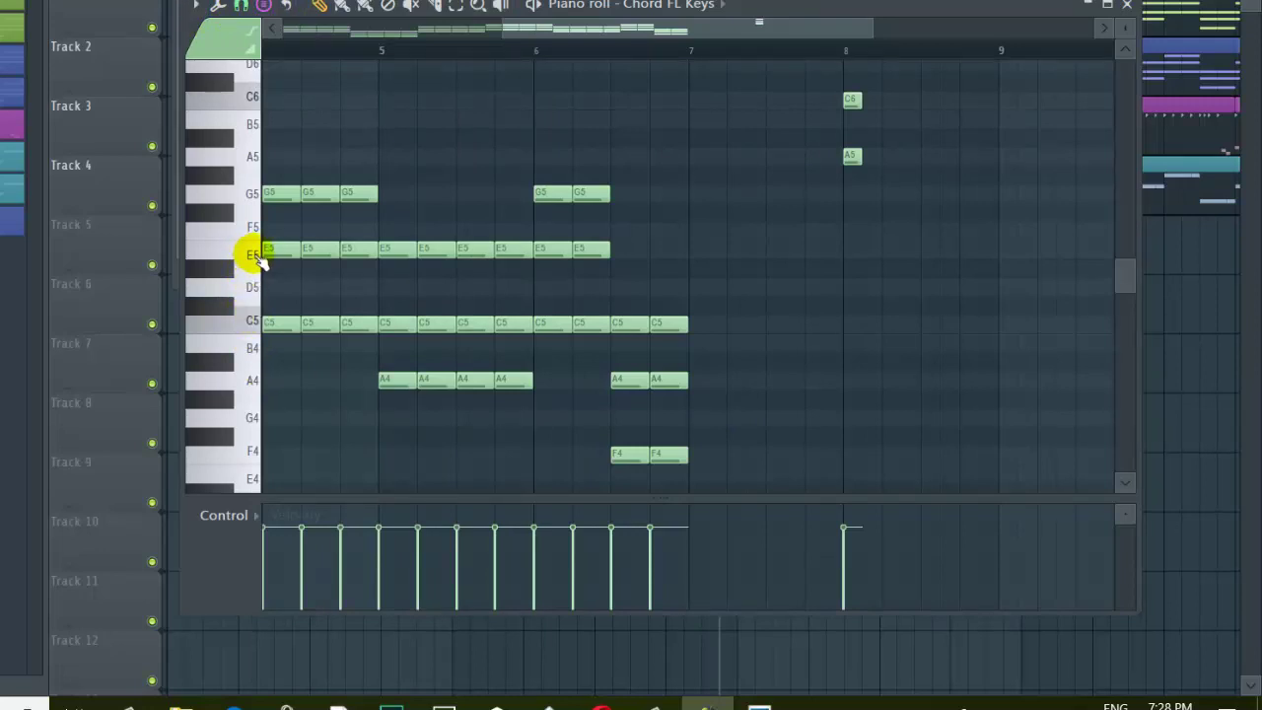
pyautogui.click(254, 259)
pyautogui.click(708, 259)
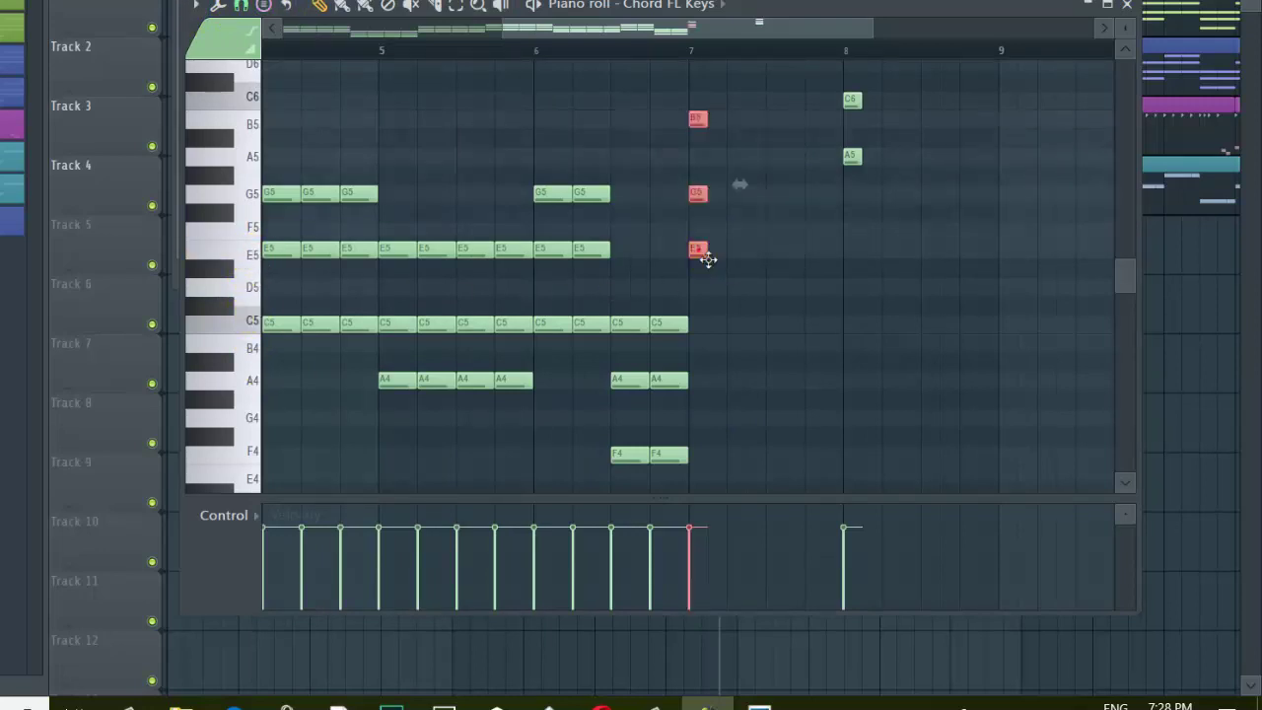
# Lengthen the E minor chord to one beat and copy it onto the other three beats of bar 7
pyautogui.click(711, 124)
pyautogui.moveTo(717, 123); pyautogui.dragTo(735, 123)
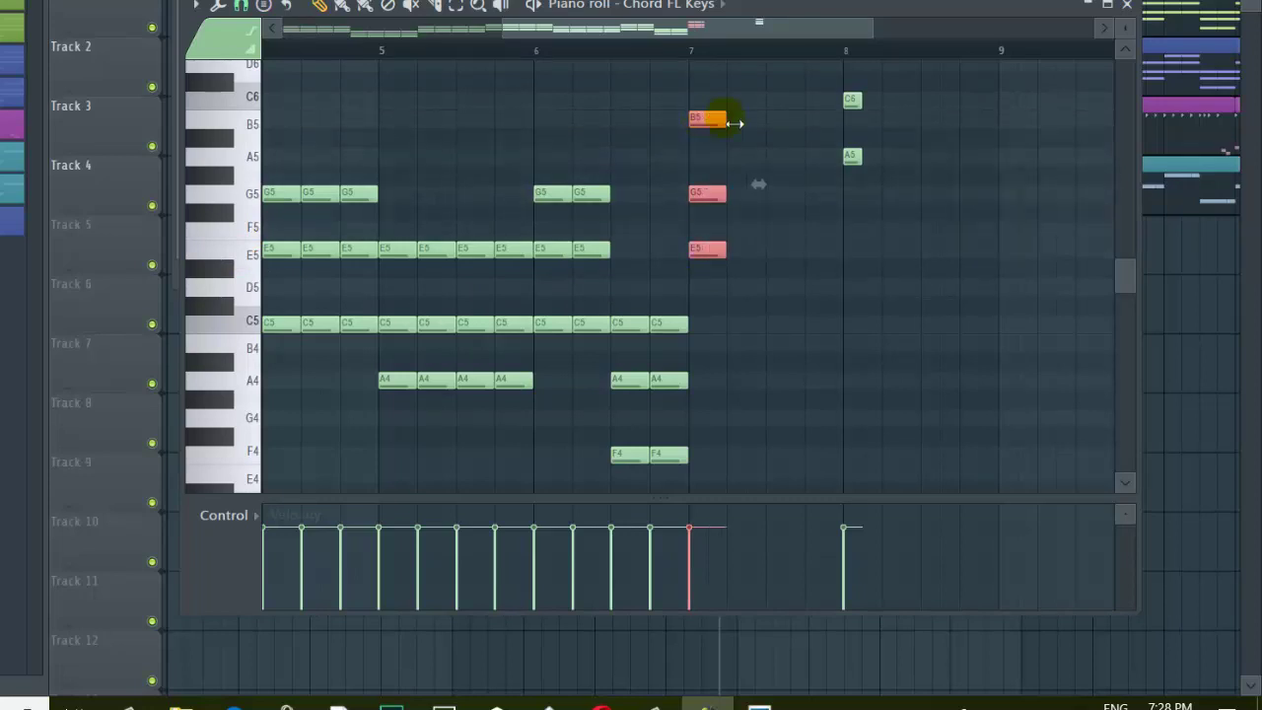
pyautogui.click(759, 118)
pyautogui.rightClick(774, 125)
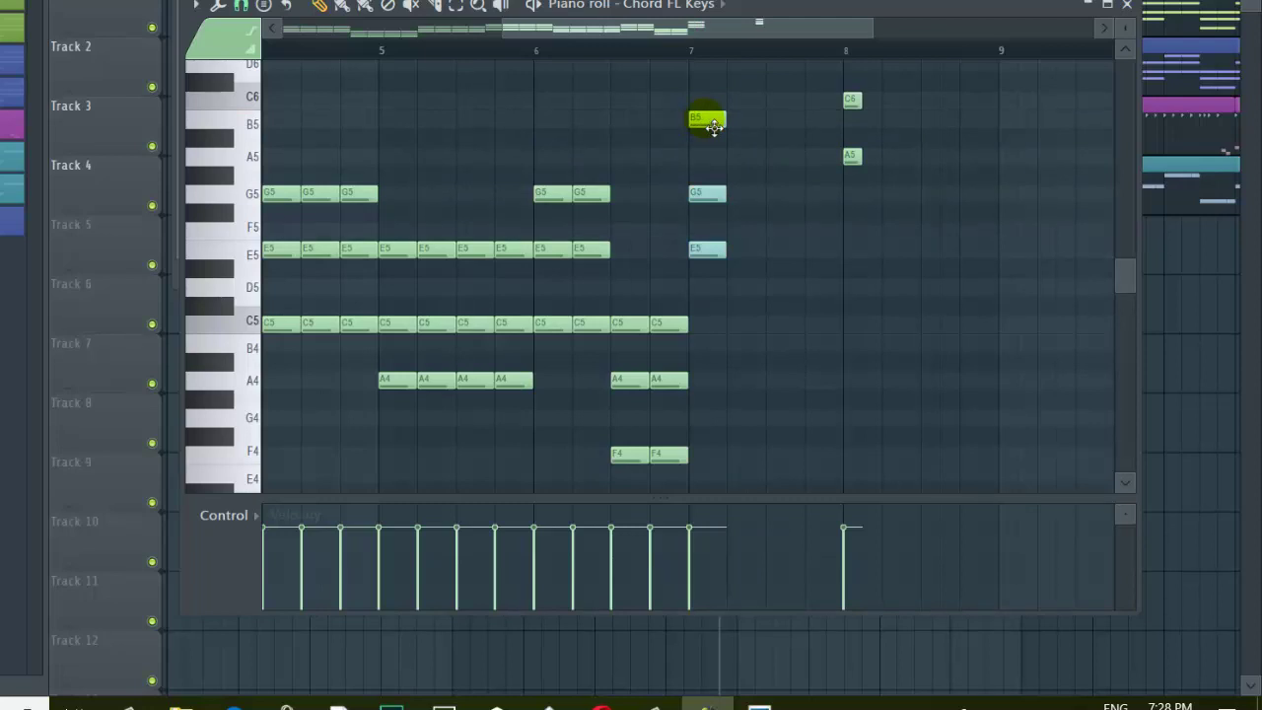
pyautogui.moveTo(713, 127); pyautogui.dragTo(836, 129)
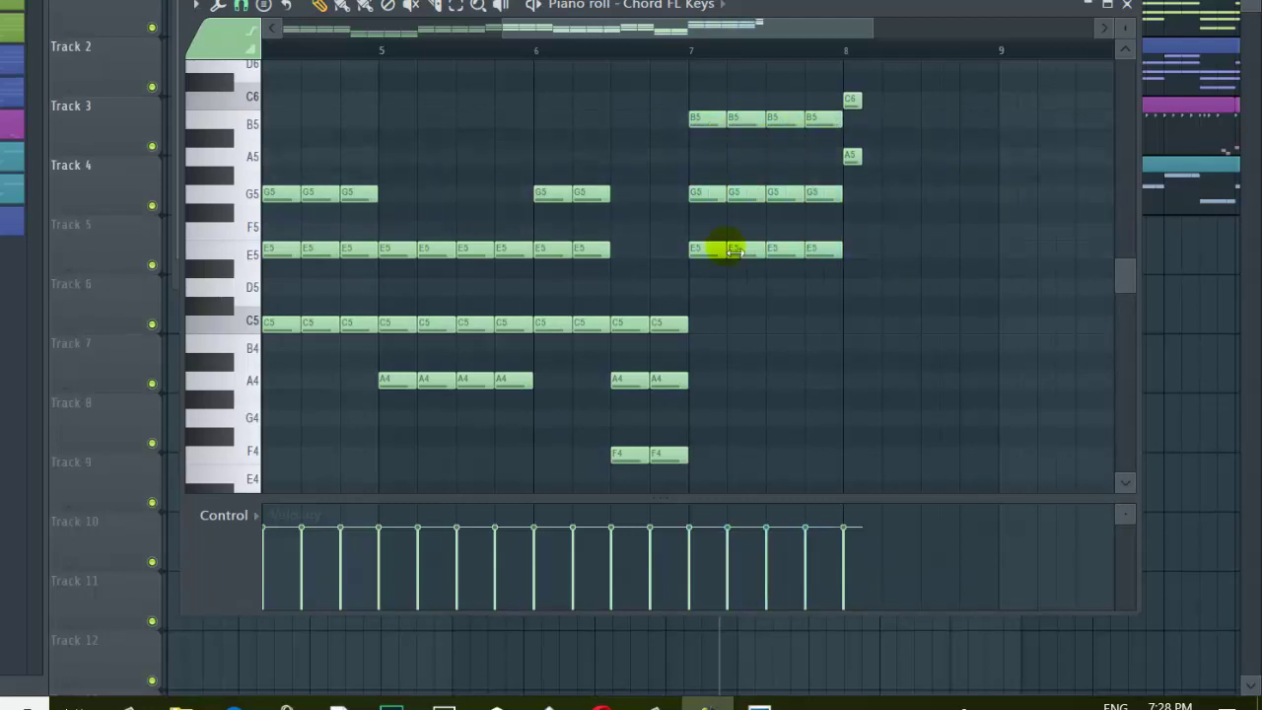
# Transpose the two F major chords in the second half of bar 6 up to C5, E5 and G5
pyautogui.scroll(-4, 656, 321)
pyautogui.scroll(2, 513, 315)
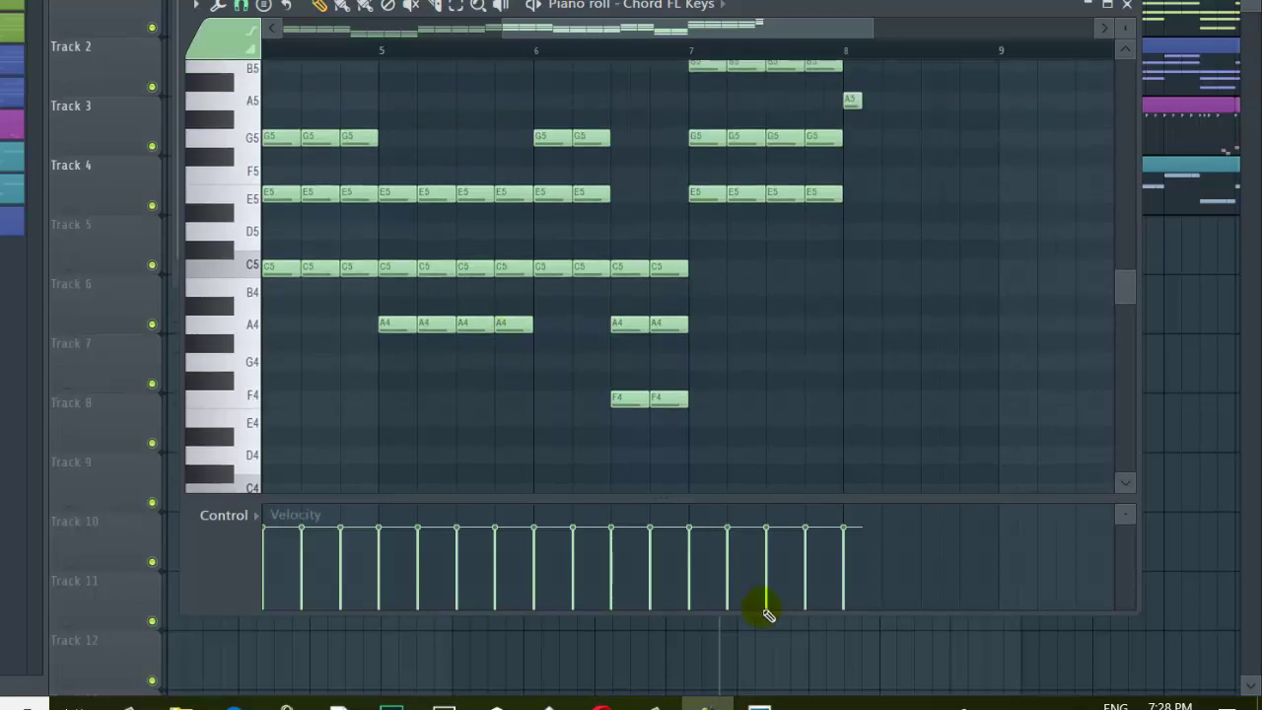
pyautogui.scroll(4, 786, 465)
pyautogui.scroll(-4, 484, 301)
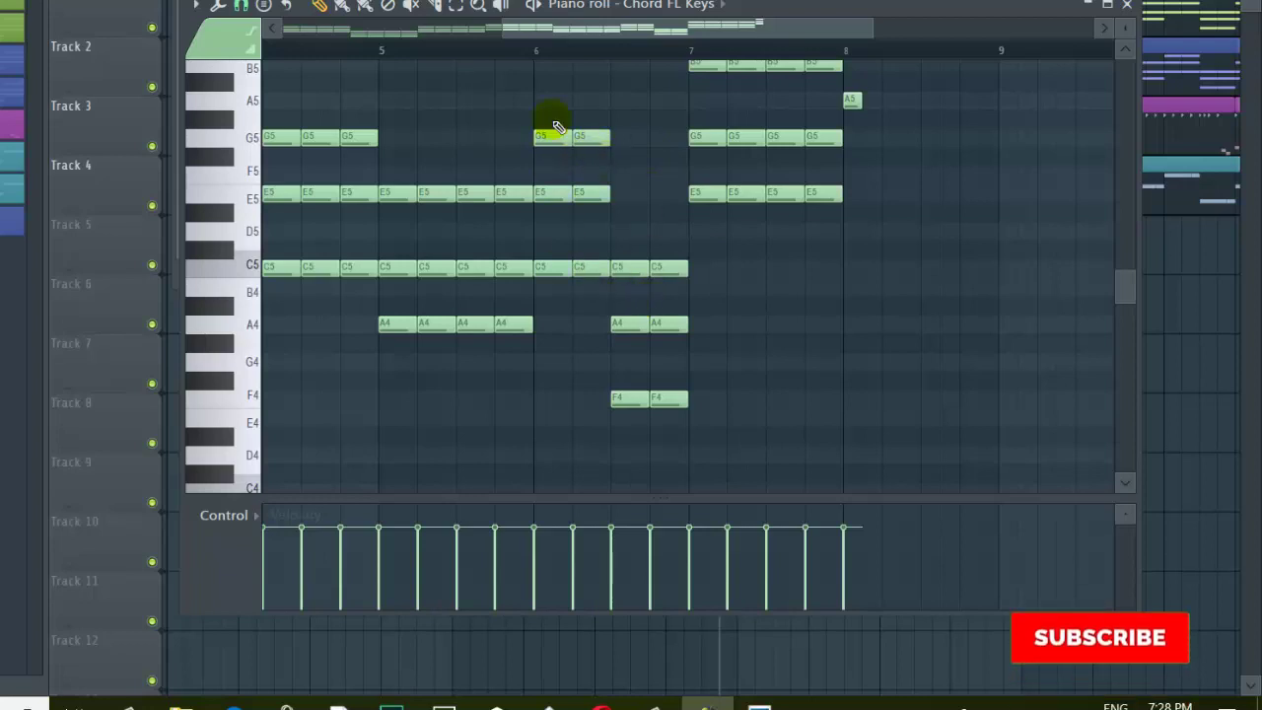
pyautogui.click(631, 269)
pyautogui.moveTo(634, 279); pyautogui.dragTo(625, 136)
pyautogui.moveTo(678, 275); pyautogui.dragTo(680, 148)
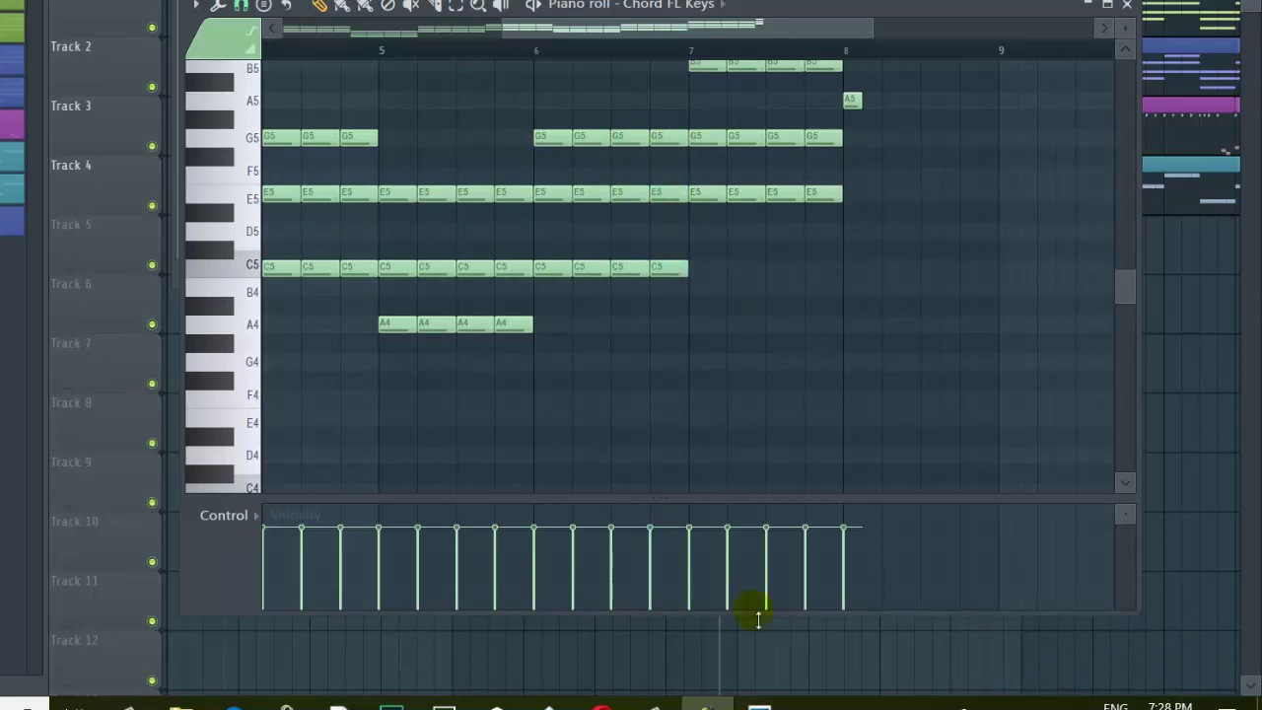
# Check the chord sheet, try raising the third A minor chord of bar 5 to E minor, and move it back to A4
pyautogui.click(759, 706)
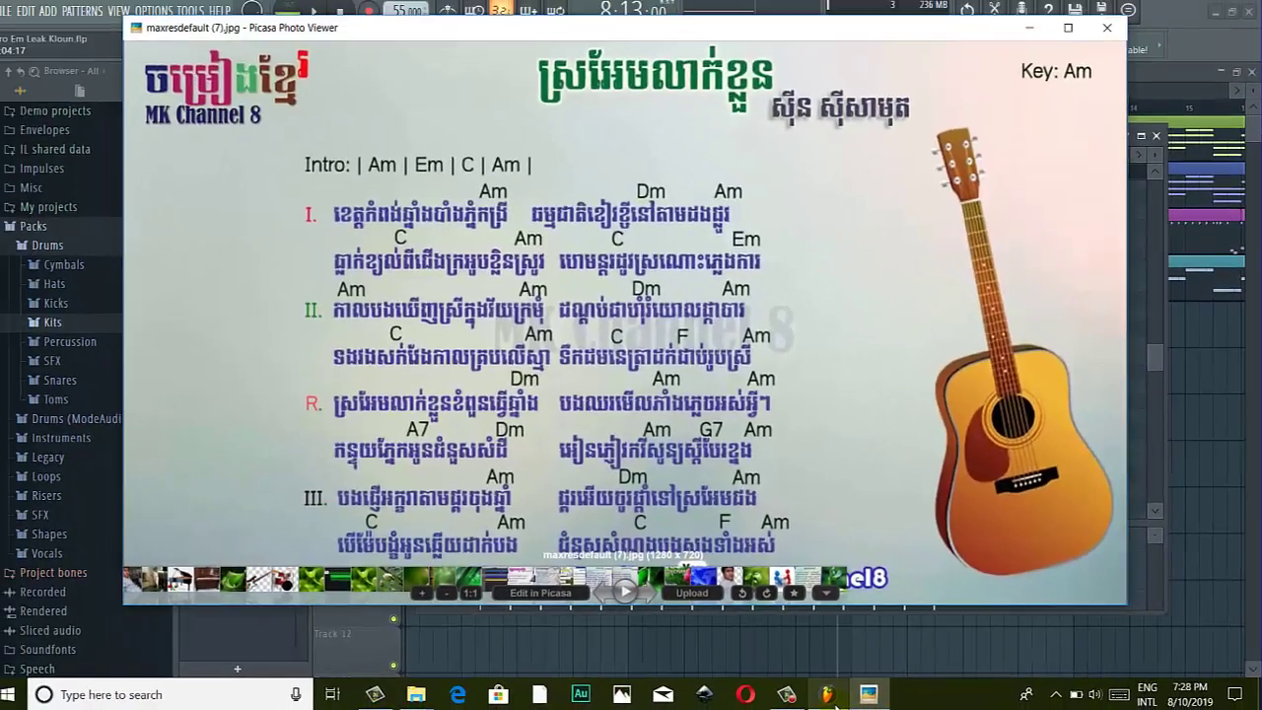
pyautogui.click(833, 692)
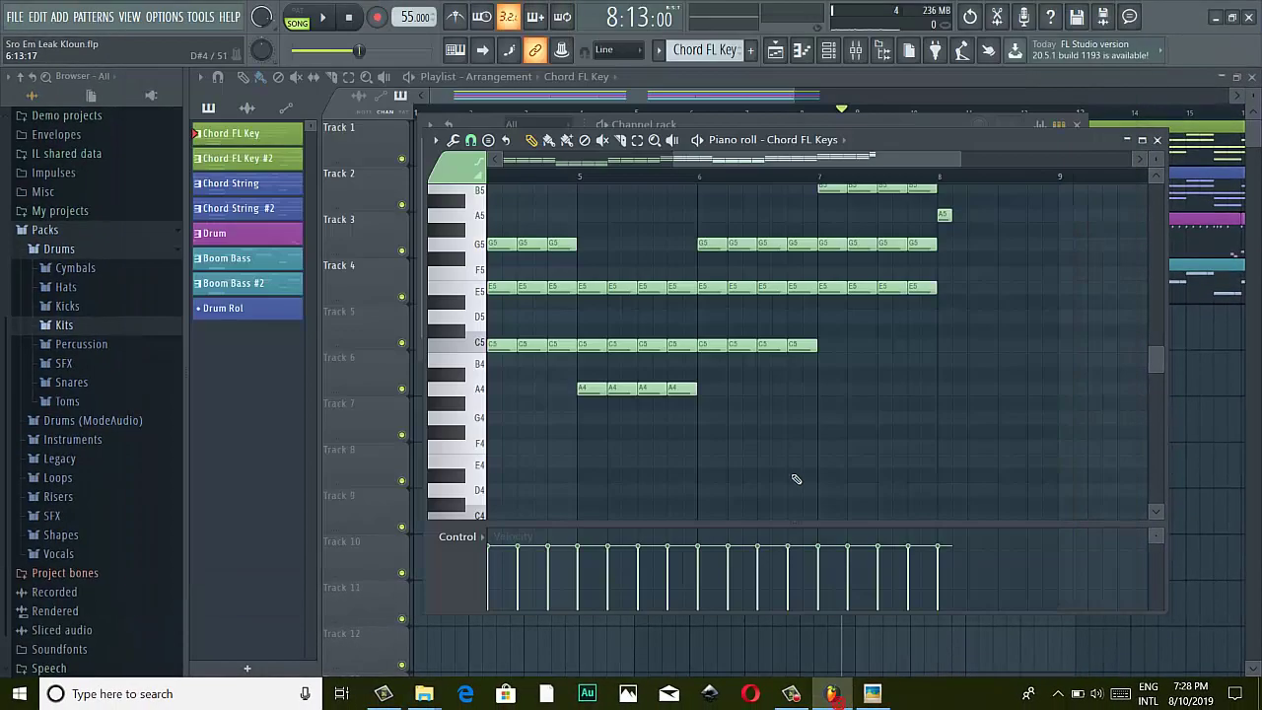
pyautogui.scroll(2, 690, 323)
pyautogui.moveTo(641, 314); pyautogui.dragTo(653, 233)
pyautogui.click(681, 332)
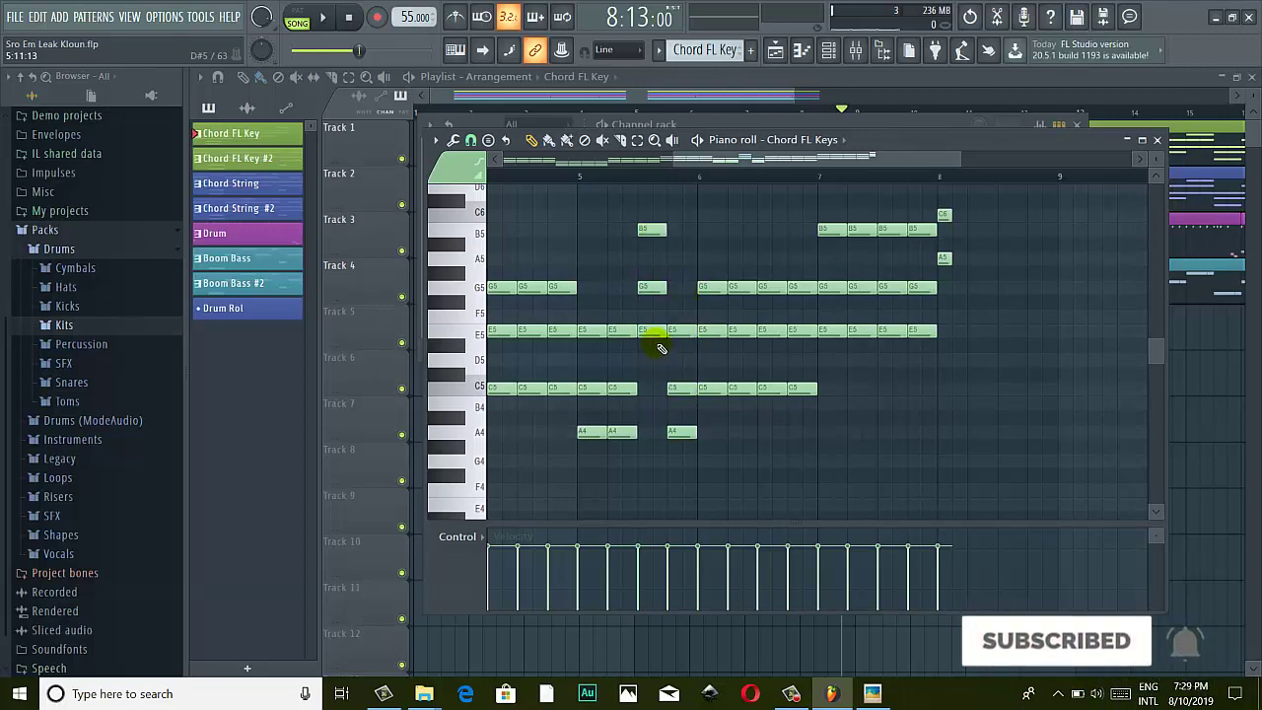
pyautogui.moveTo(651, 338); pyautogui.dragTo(650, 434)
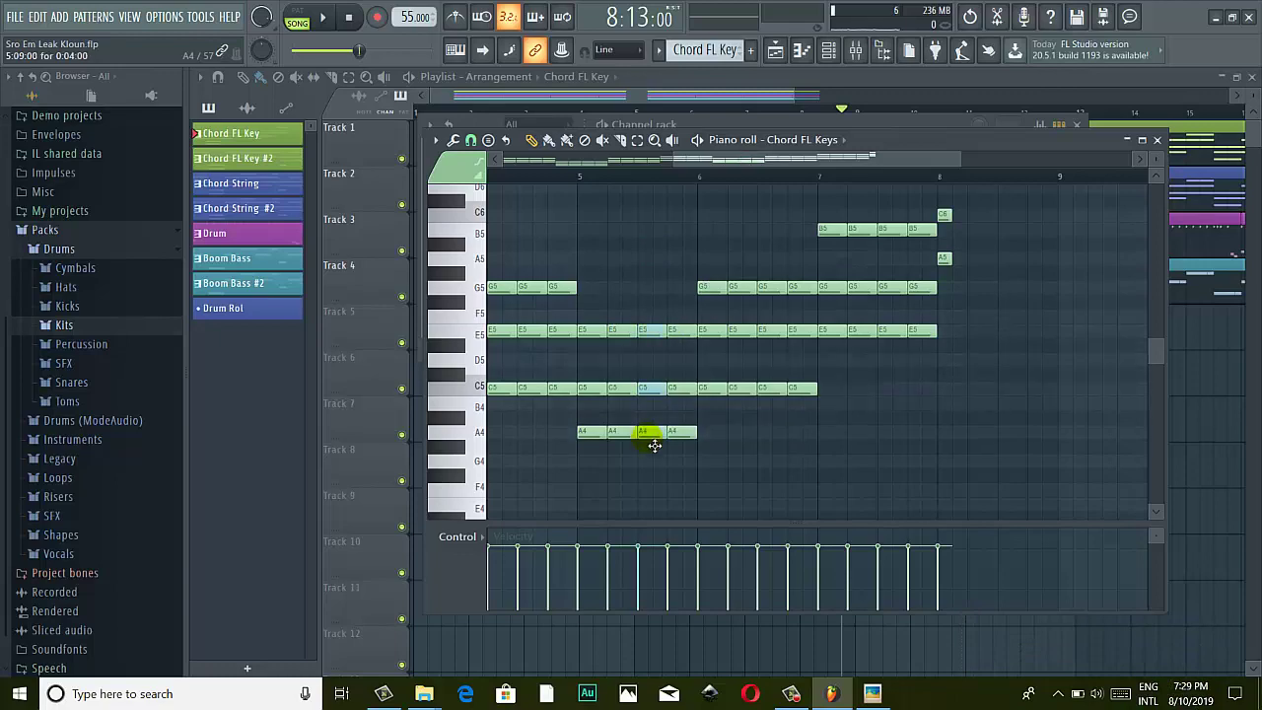
# Try E5, G#5 and B5 for the two chords in the second half of bar 6
pyautogui.click(774, 292)
pyautogui.moveTo(778, 296); pyautogui.dragTo(777, 235)
pyautogui.click(803, 288)
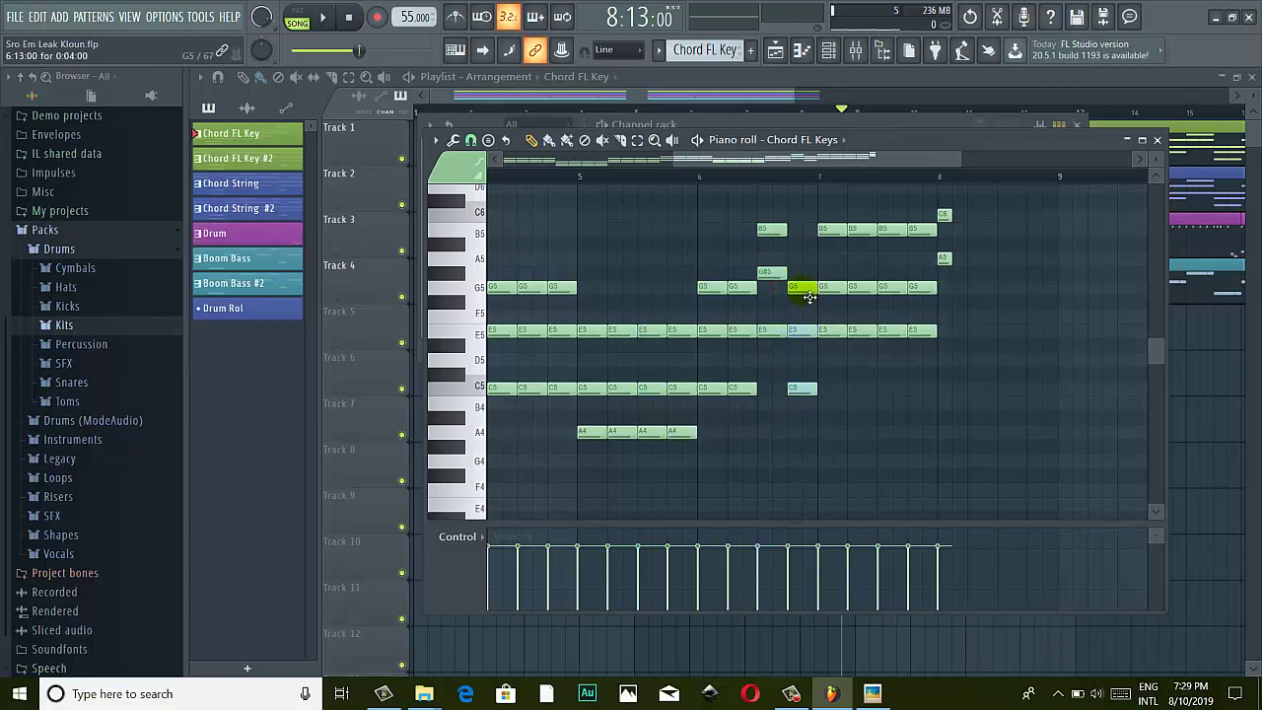
pyautogui.scroll(3, 814, 319)
pyautogui.moveTo(810, 428); pyautogui.dragTo(805, 367)
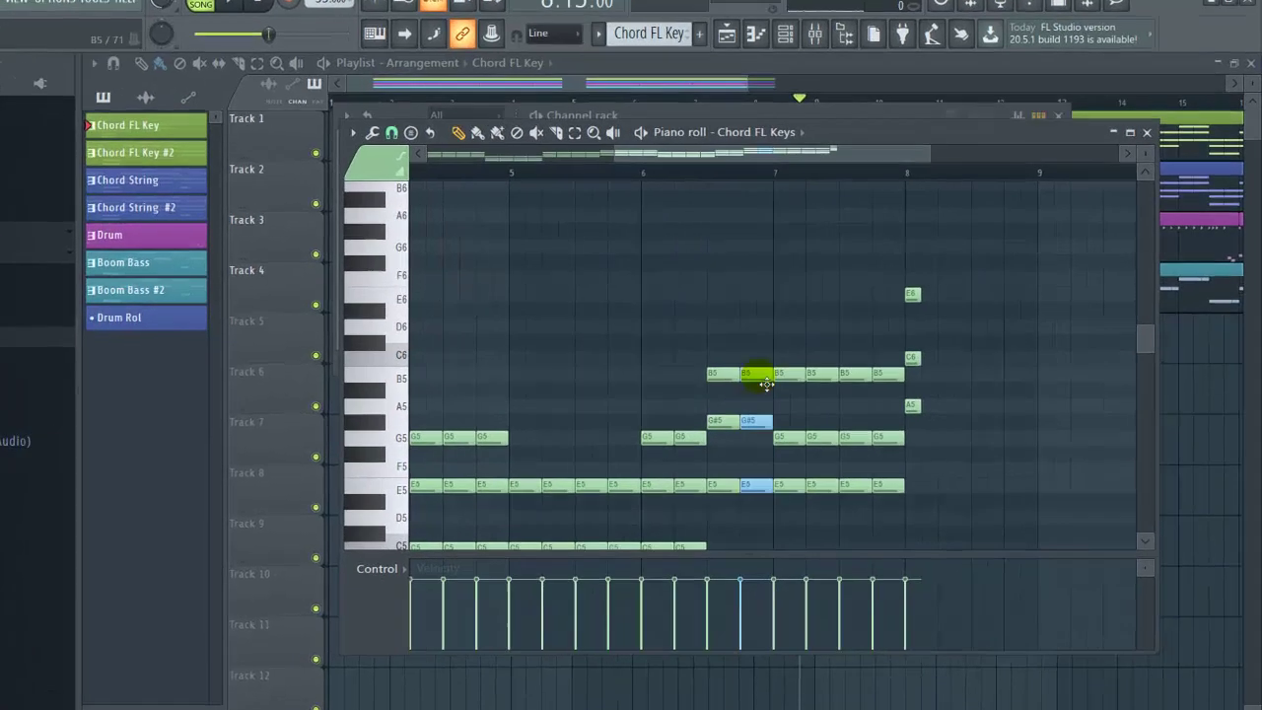
pyautogui.scroll(-3, 814, 345)
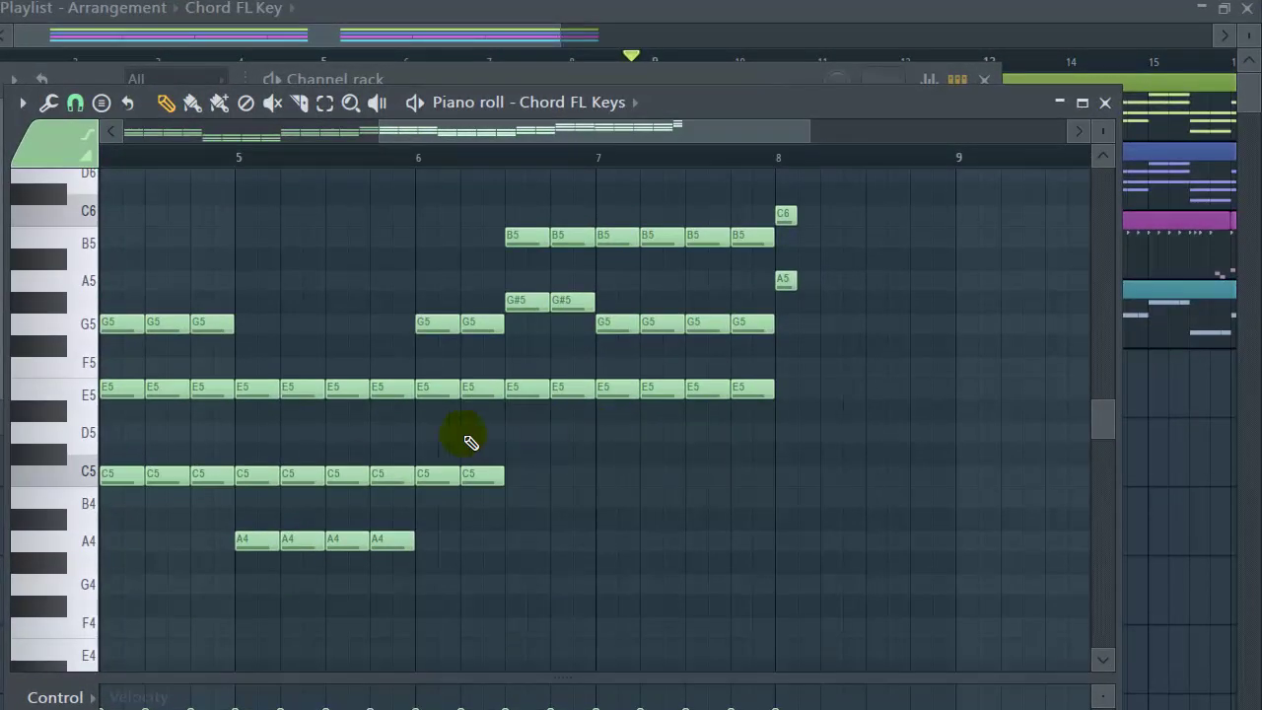
# Return the two chords in the second half of bar 6 to C5, E5 and G5
pyautogui.click(580, 314)
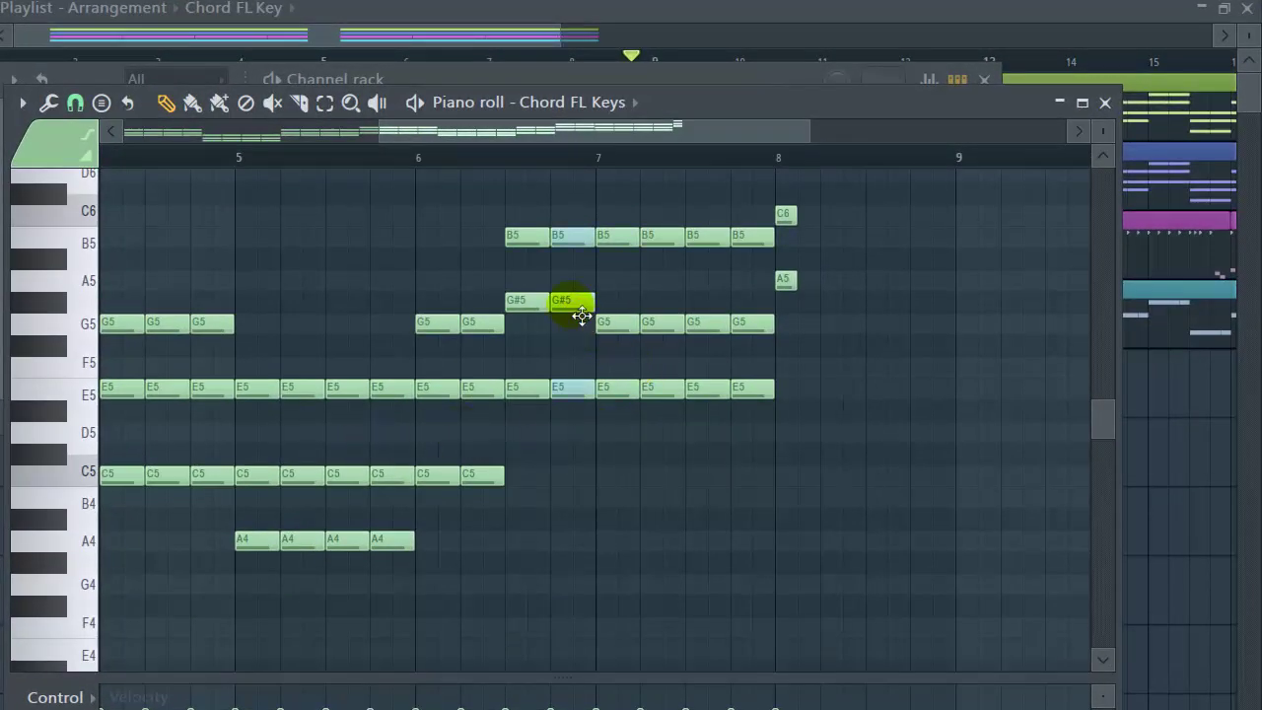
pyautogui.click(579, 393)
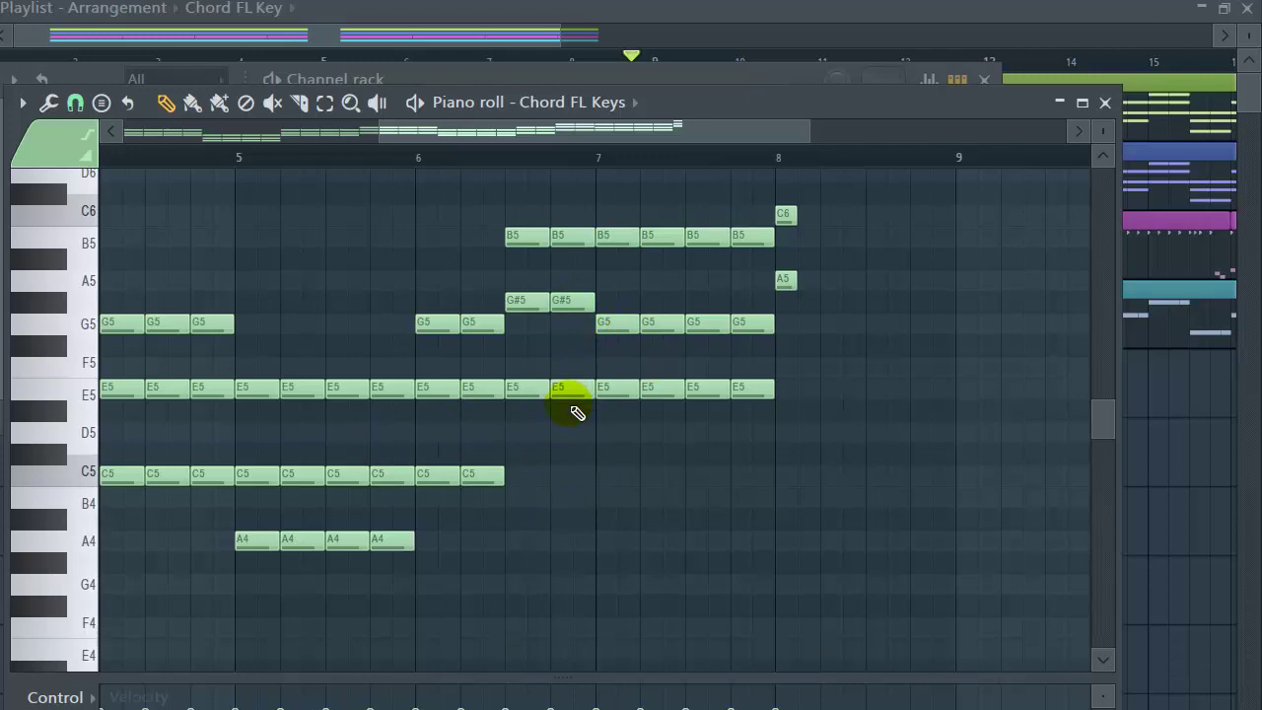
pyautogui.click(682, 406)
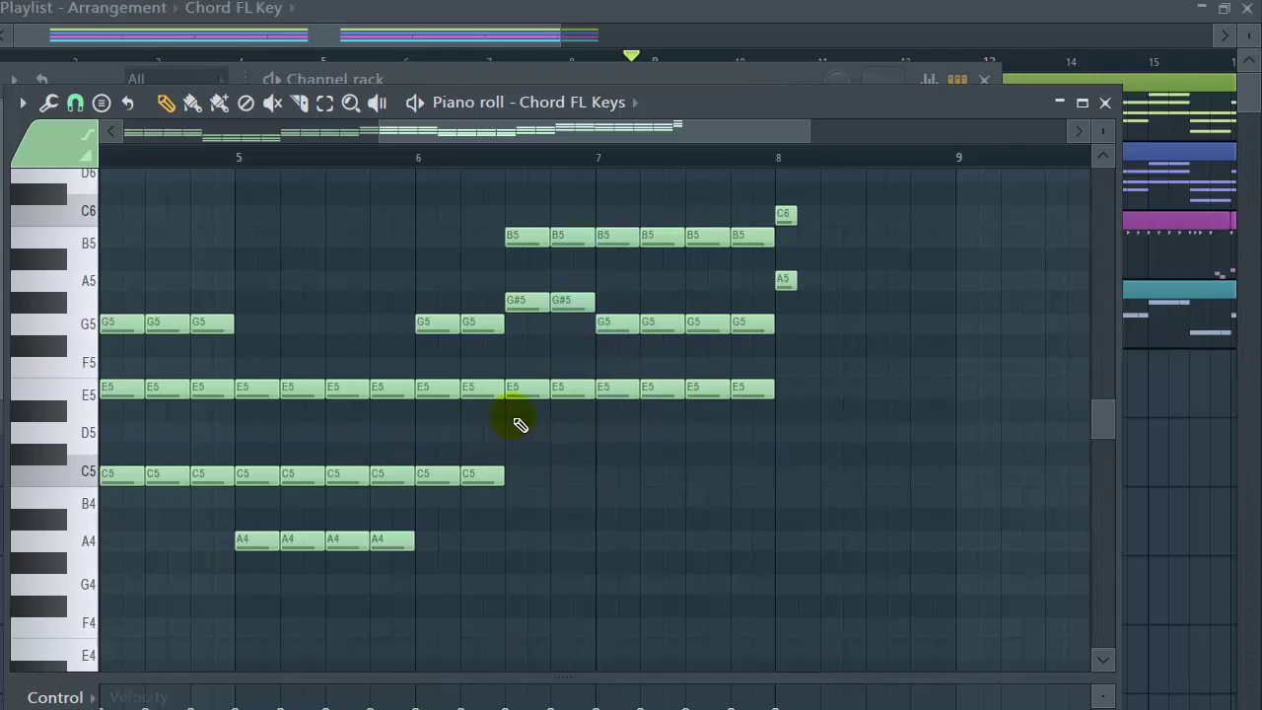
pyautogui.moveTo(526, 395); pyautogui.dragTo(526, 494)
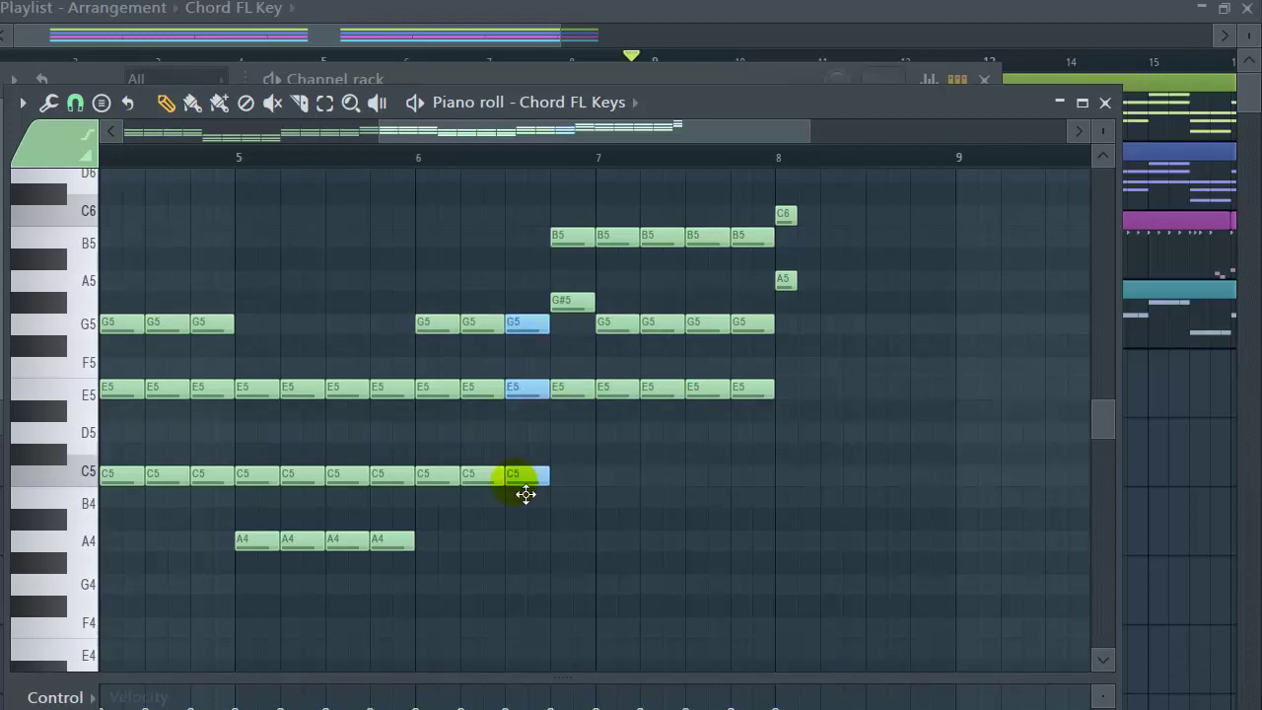
pyautogui.moveTo(567, 392); pyautogui.dragTo(571, 493)
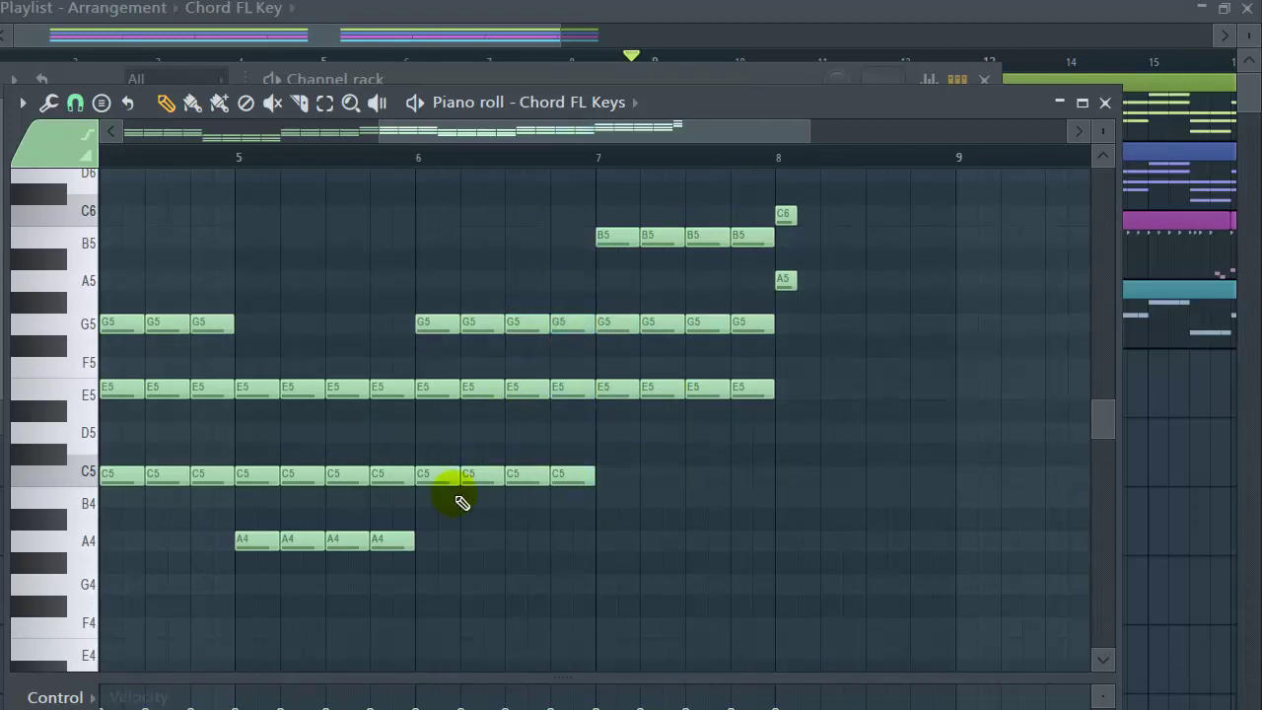
# Try C5, D#5 and G5 for the two chords in the second half of bar 5
pyautogui.moveTo(395, 392); pyautogui.dragTo(344, 324)
pyautogui.click(356, 409)
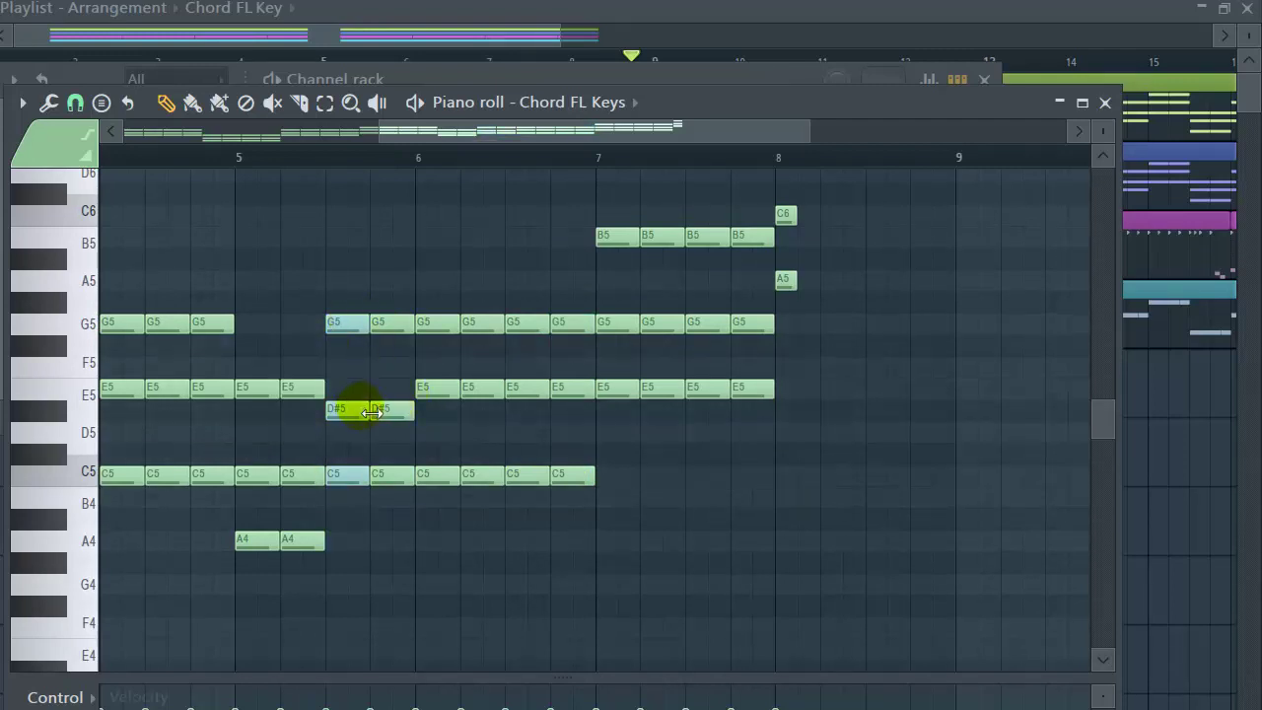
pyautogui.click(356, 436)
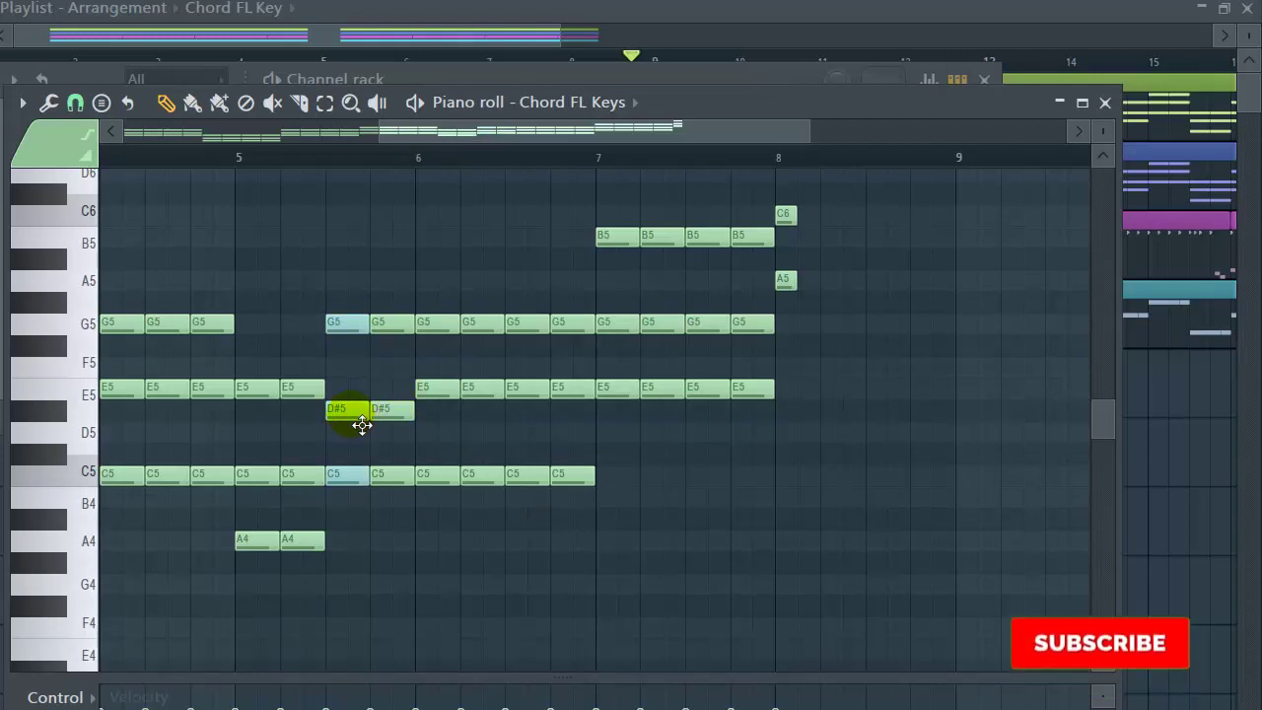
# Replace the two chords in the second half of bar 5 with copies of the C5, E5 and G5 chord from bar 6
pyautogui.rightClick(350, 421)
pyautogui.rightClick(381, 408)
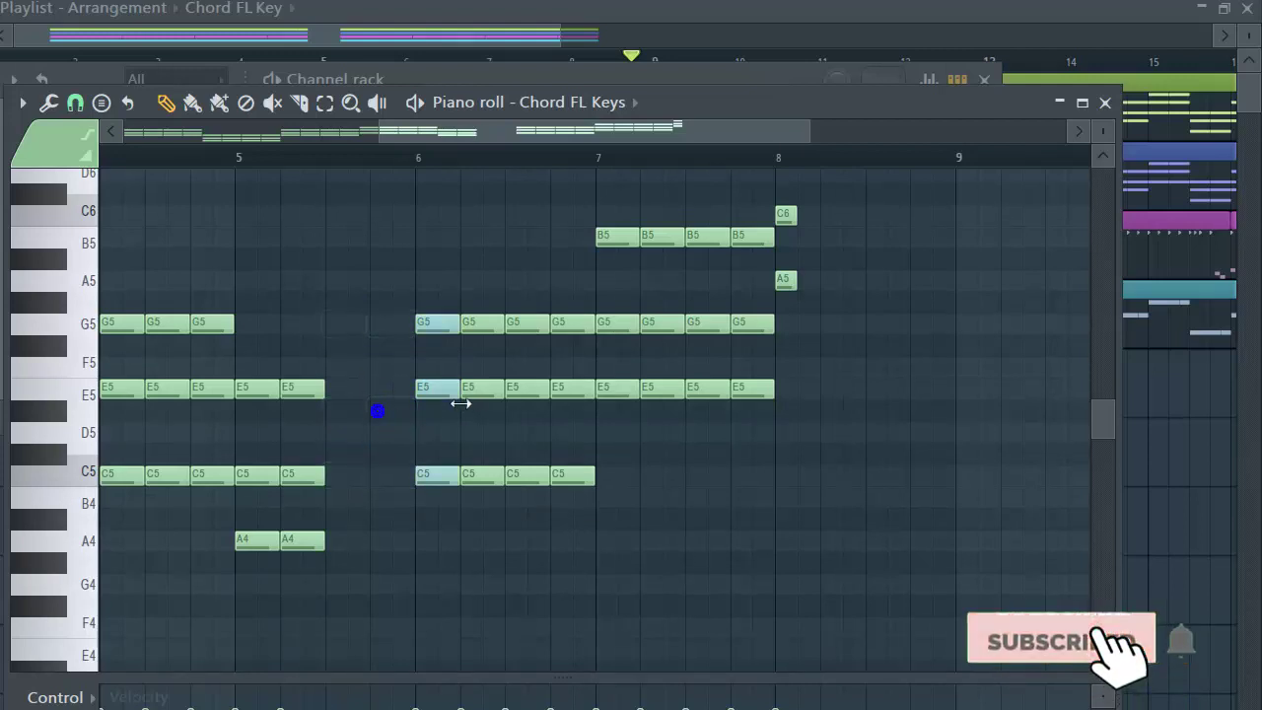
pyautogui.keyDown('shift'); pyautogui.click(445, 329); pyautogui.keyUp('shift')
pyautogui.moveTo(445, 329); pyautogui.dragTo(400, 333)
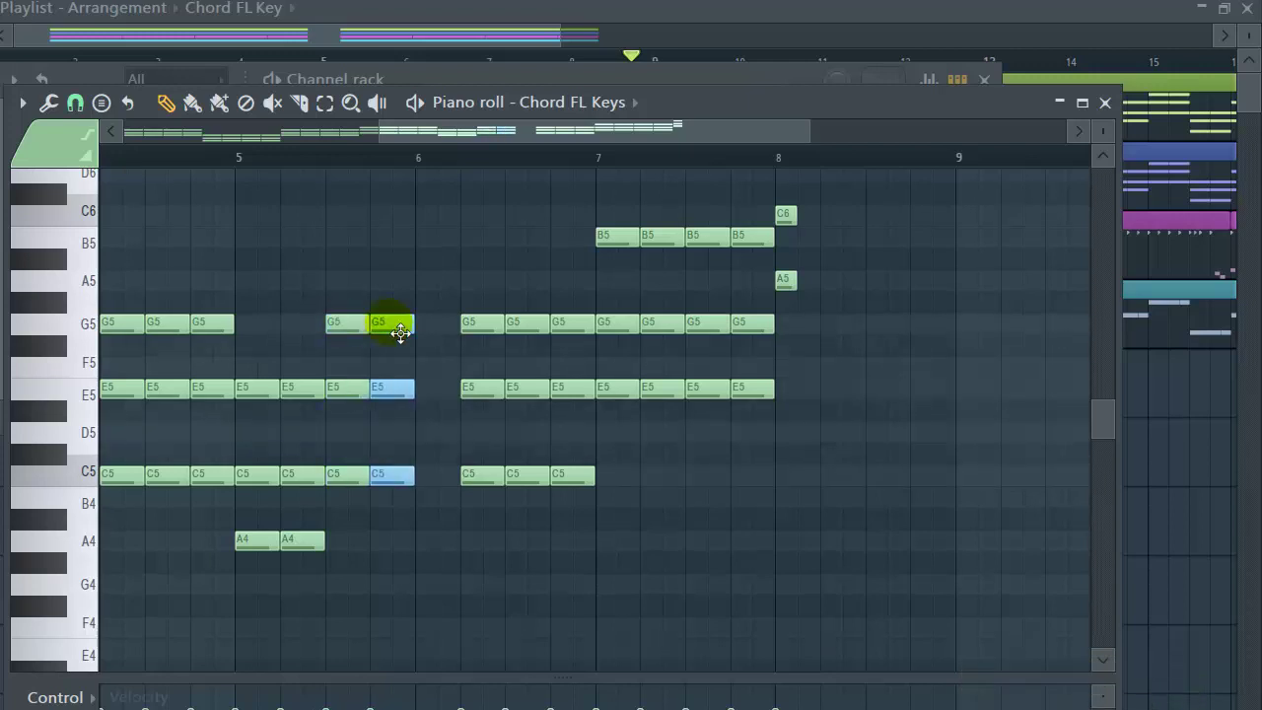
pyautogui.click(426, 325)
pyautogui.click(436, 387)
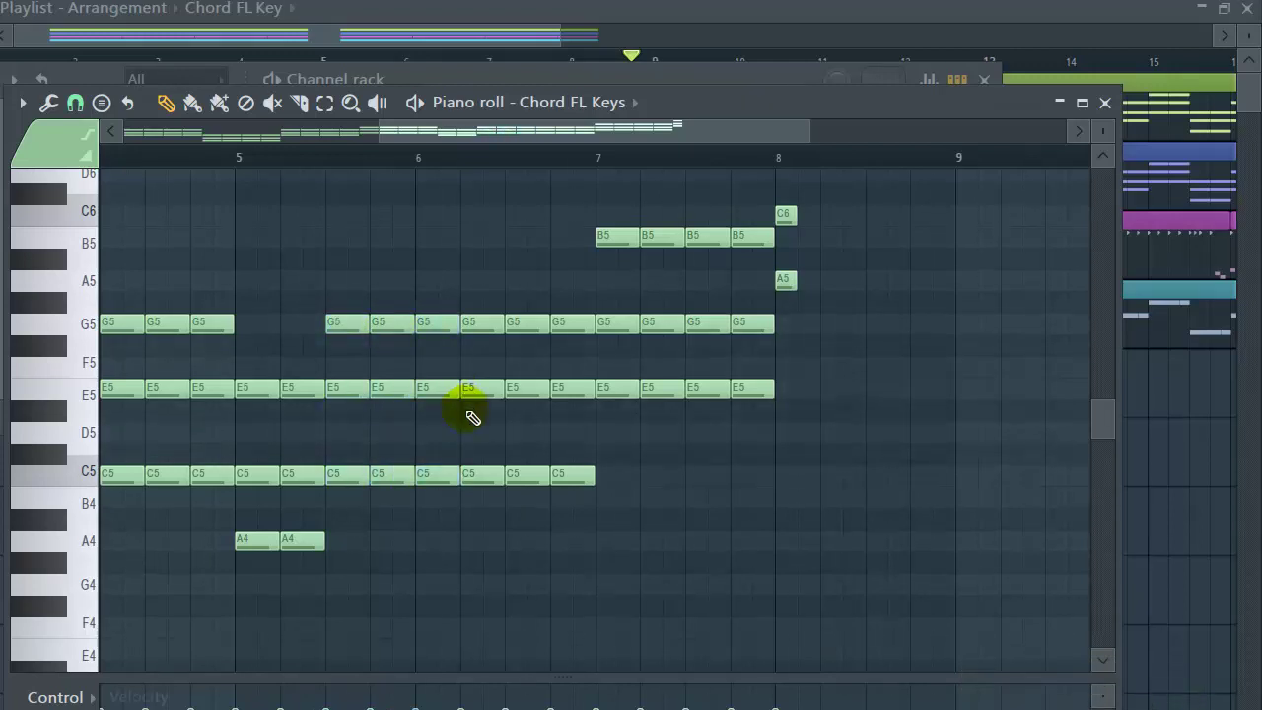
pyautogui.click(420, 478)
pyautogui.click(516, 470)
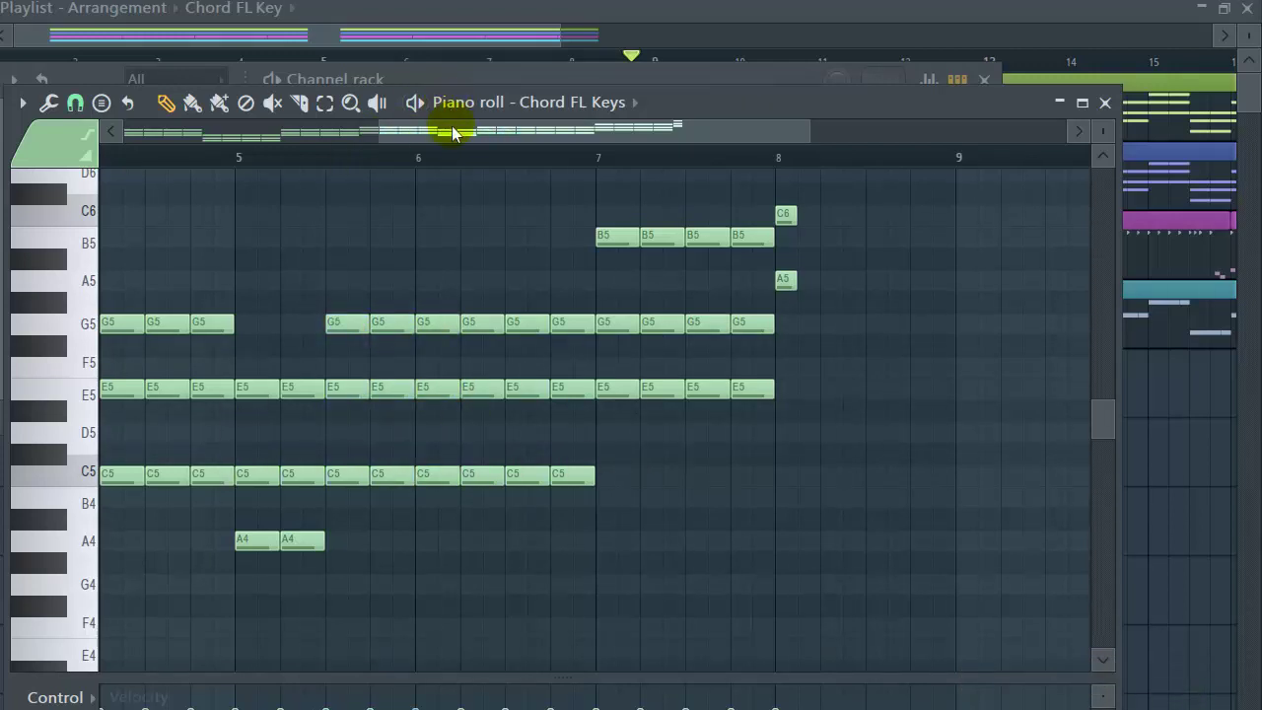
# Review the rewritten chords, close the piano roll and channel rack, and play the arrangement from bar 7
pyautogui.moveTo(443, 126); pyautogui.dragTo(338, 127)
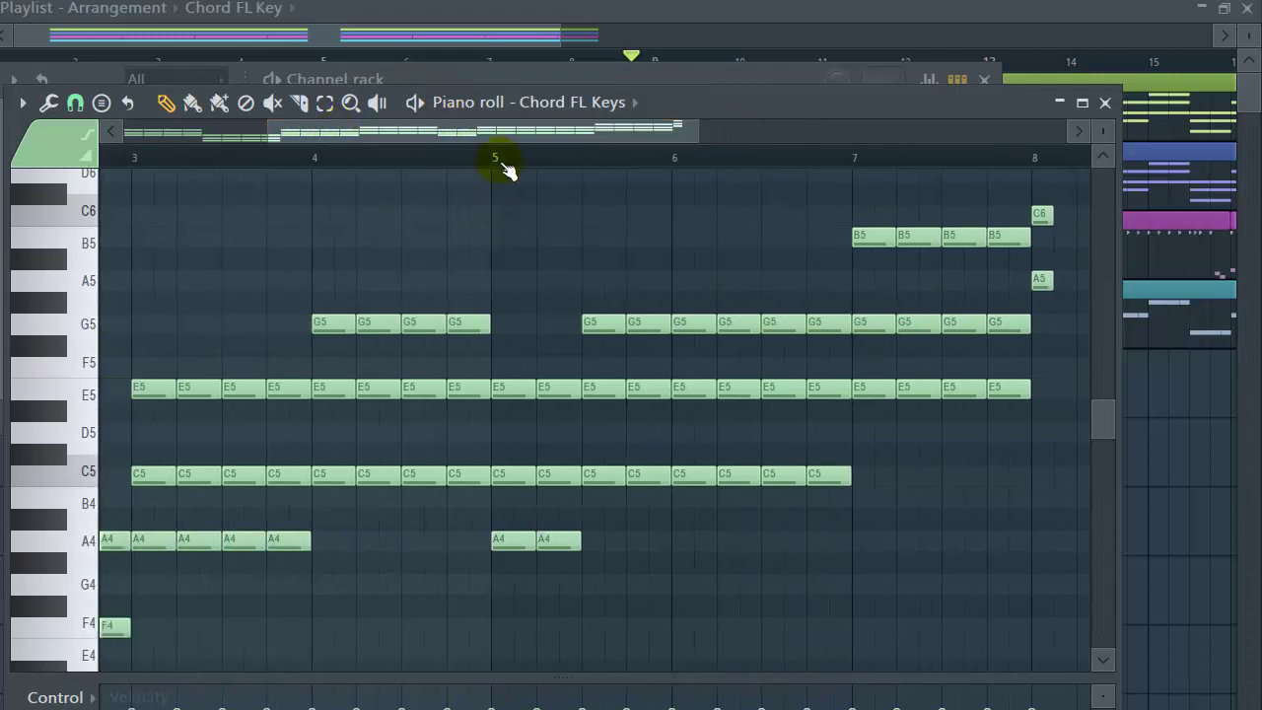
pyautogui.moveTo(488, 138); pyautogui.dragTo(571, 146)
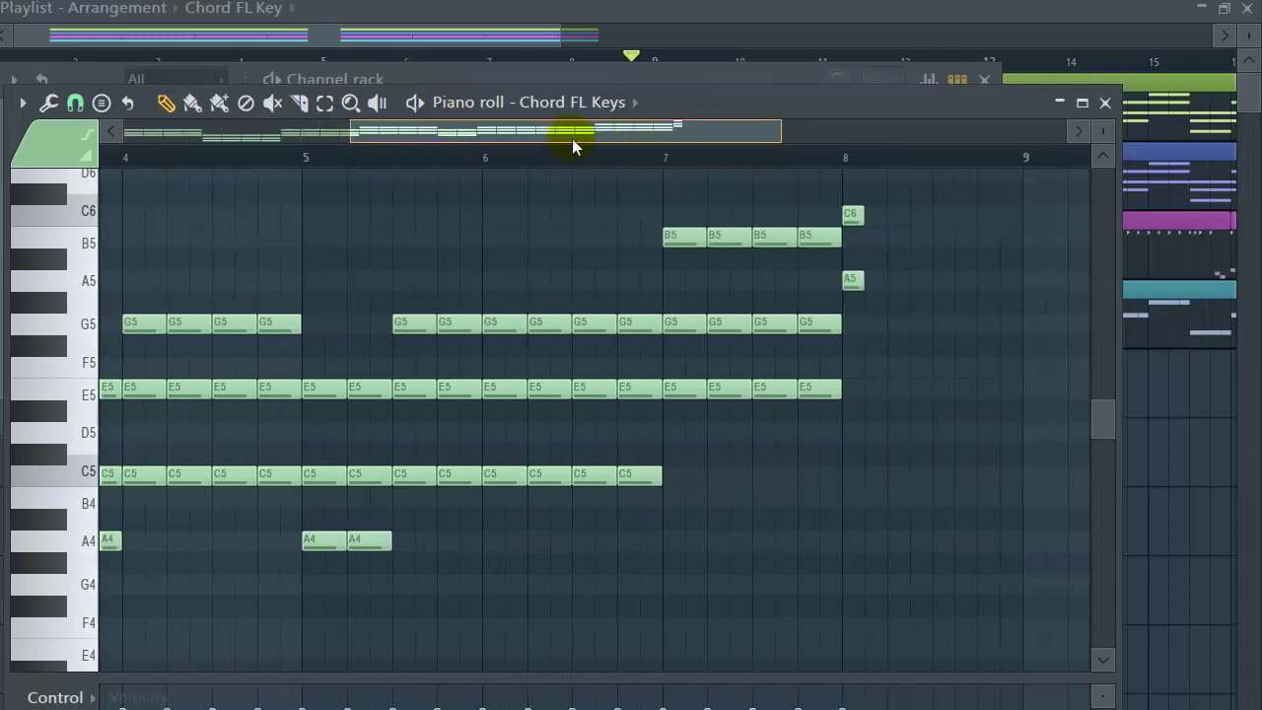
pyautogui.scroll(-3, 588, 158)
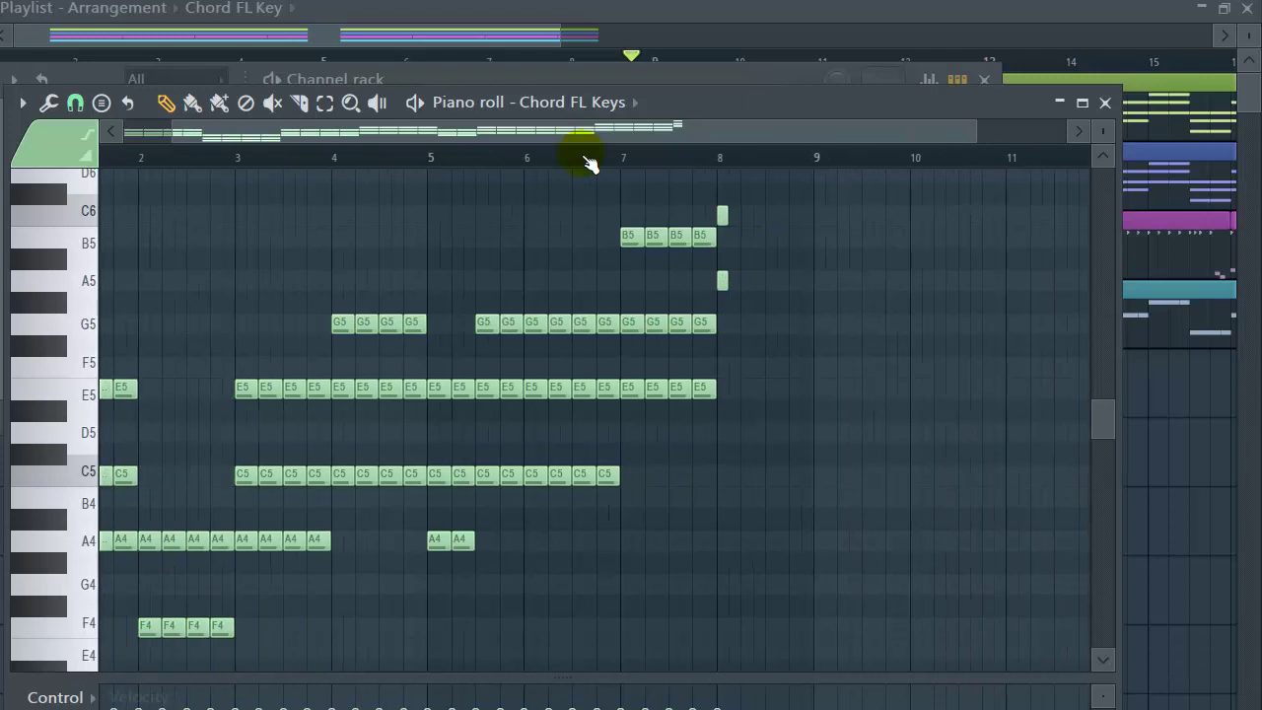
pyautogui.click(1106, 102)
pyautogui.click(986, 81)
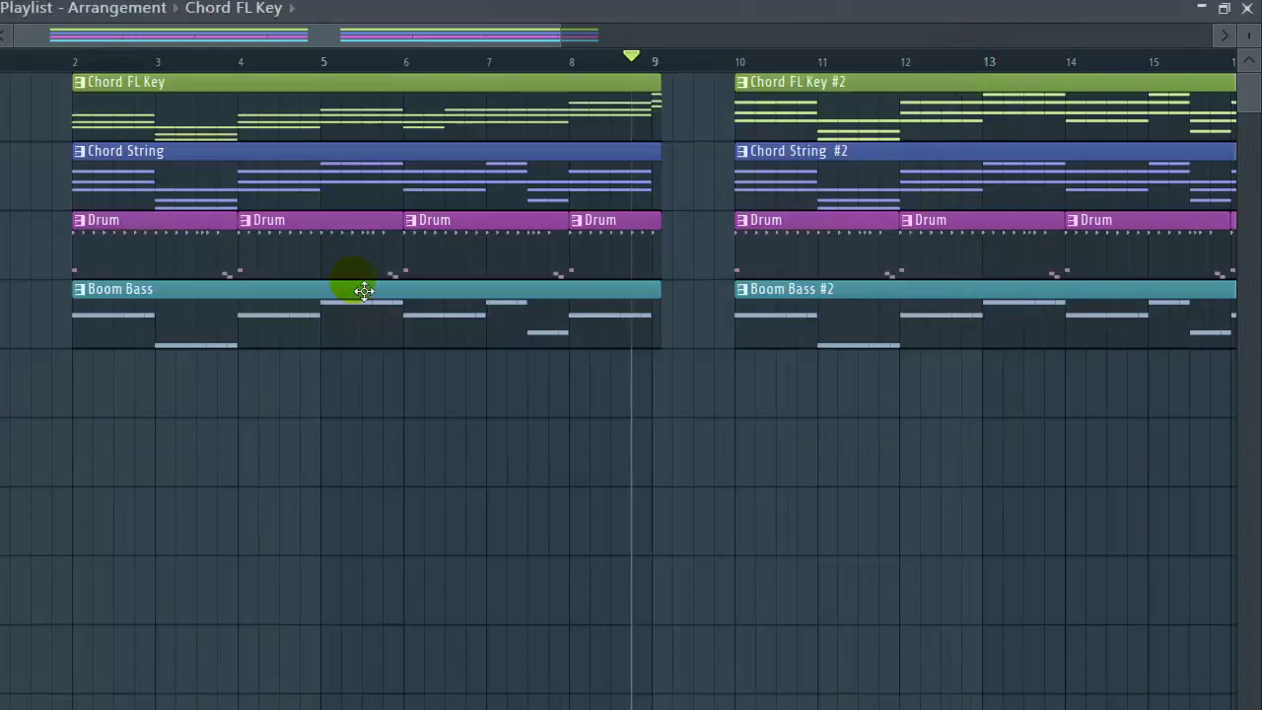
pyautogui.click(486, 61)
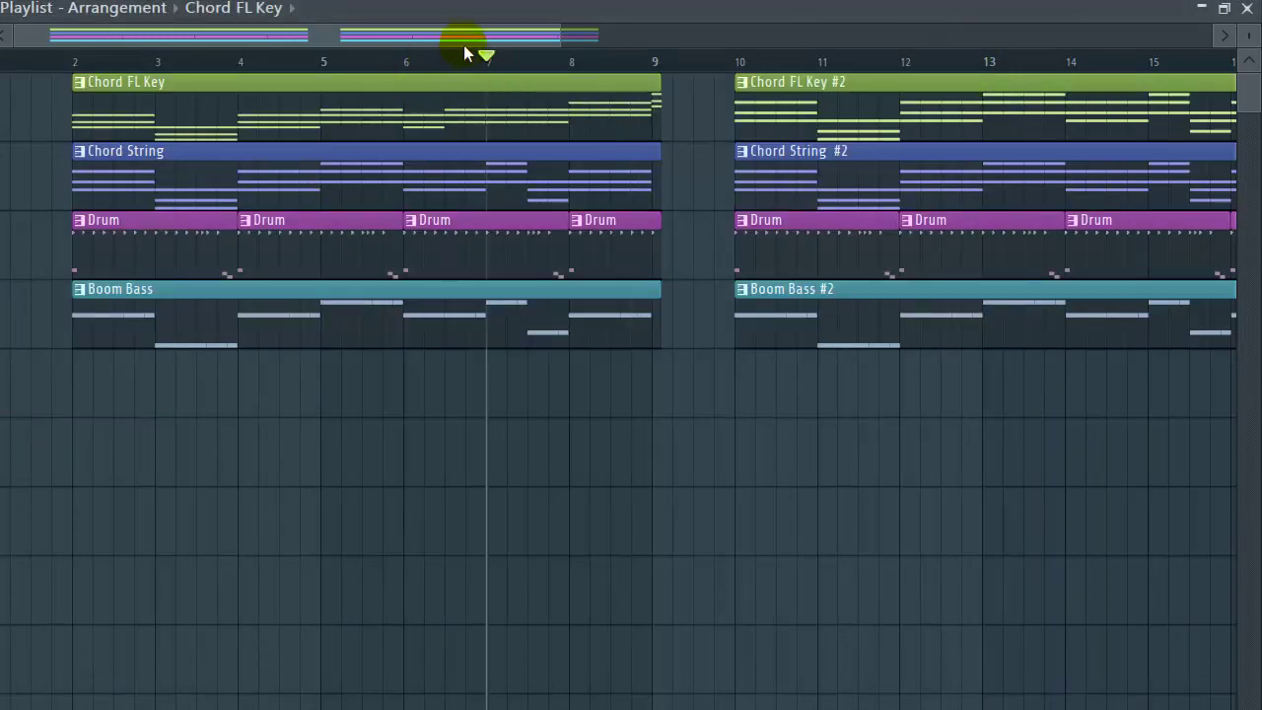
pyautogui.press('space')
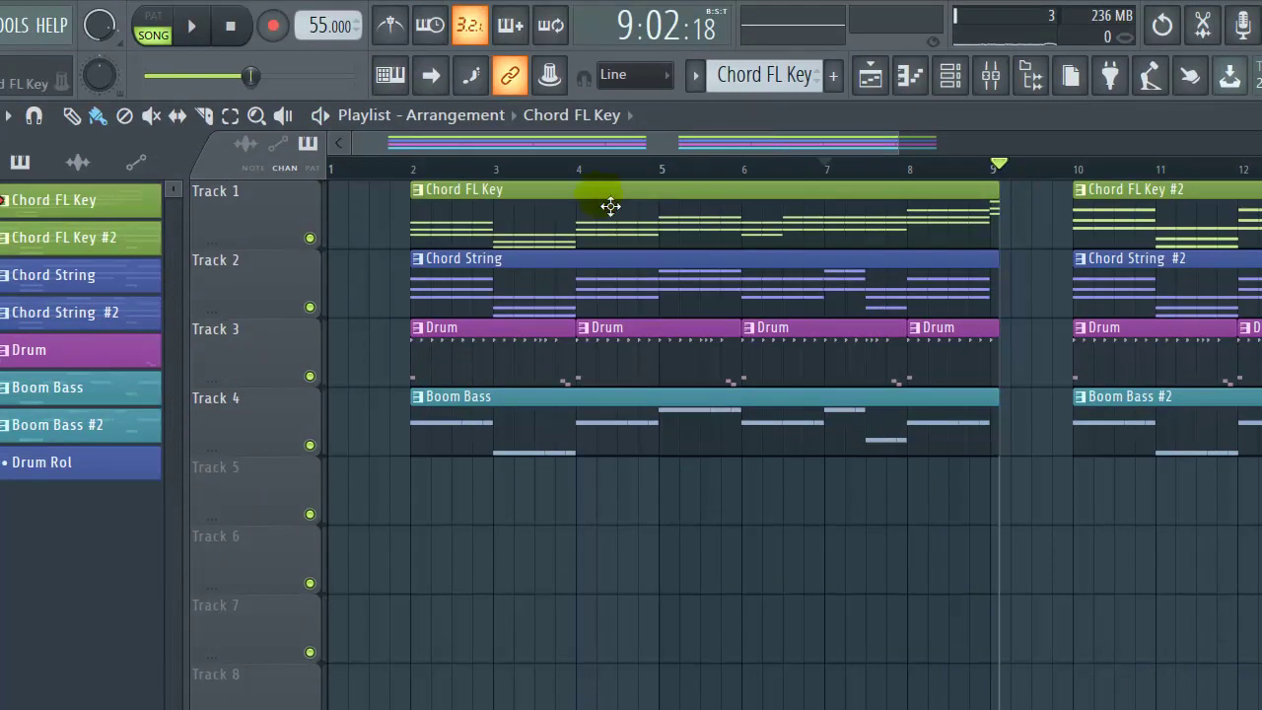
# Copy the Chord FL Keys channel's notes from the Chord FL Key pattern
pyautogui.click(81, 215)
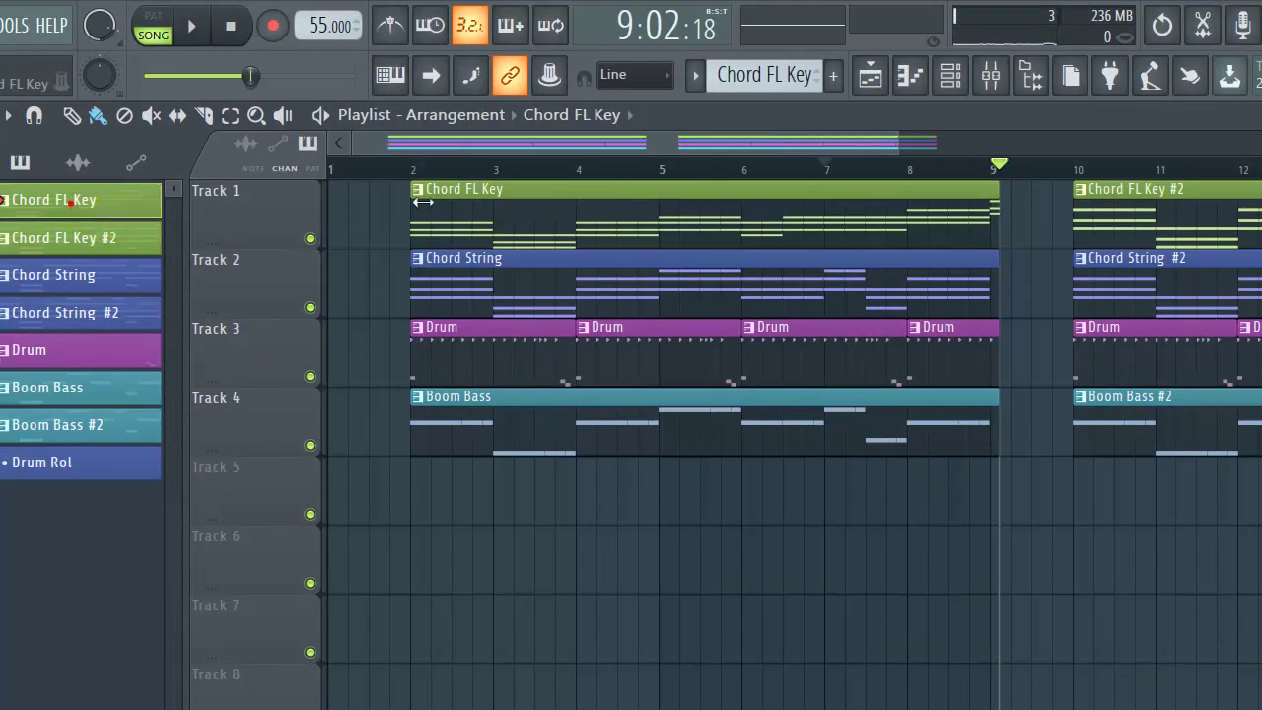
pyautogui.click(950, 76)
pyautogui.rightClick(518, 244)
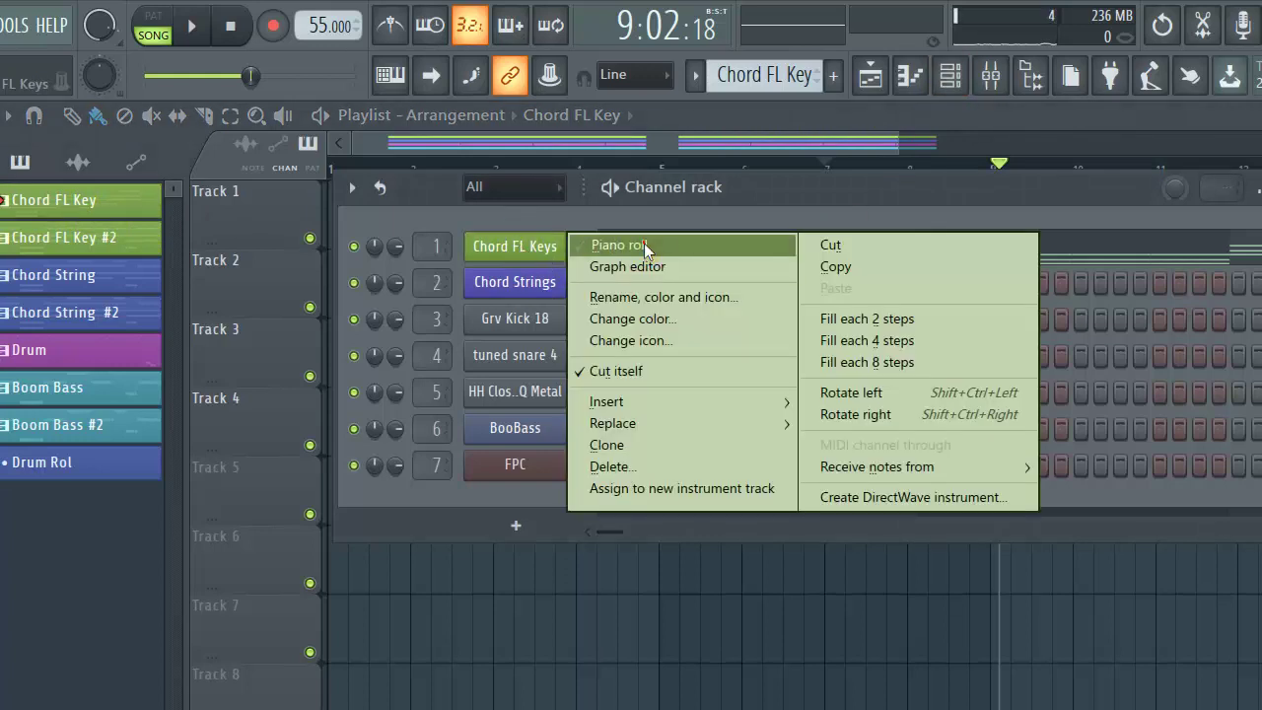
pyautogui.click(893, 268)
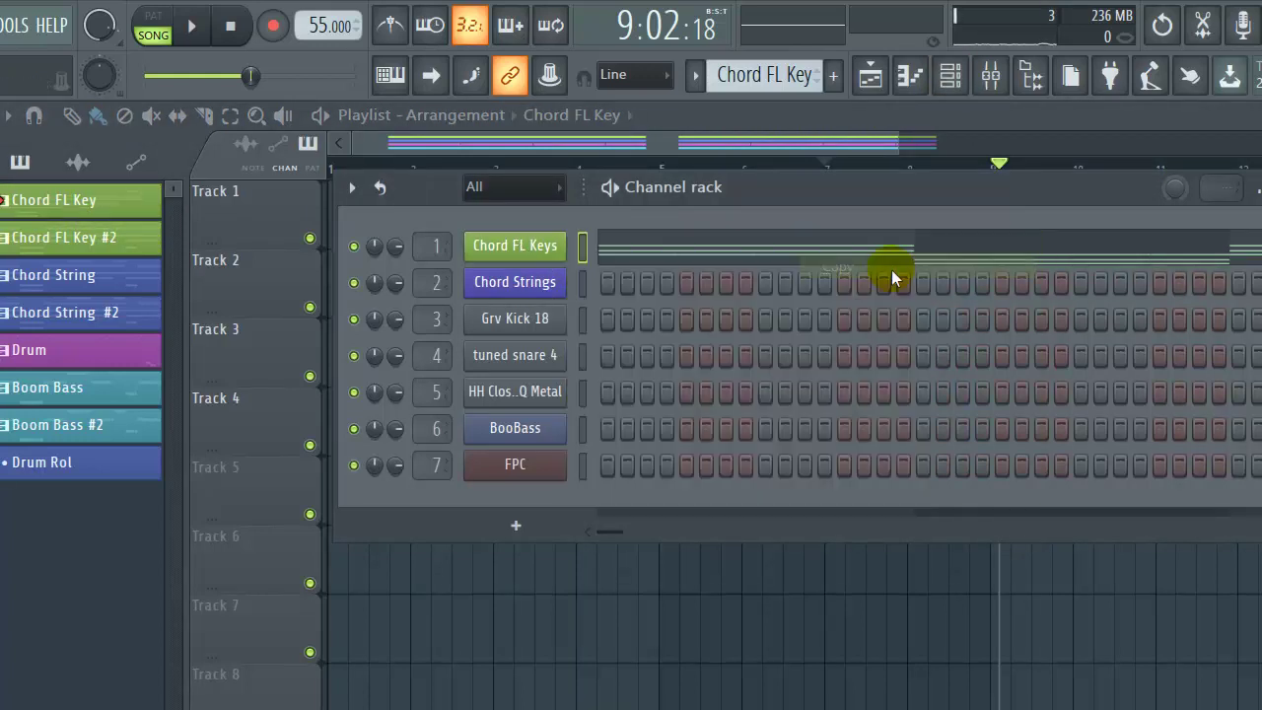
pyautogui.press('F6')
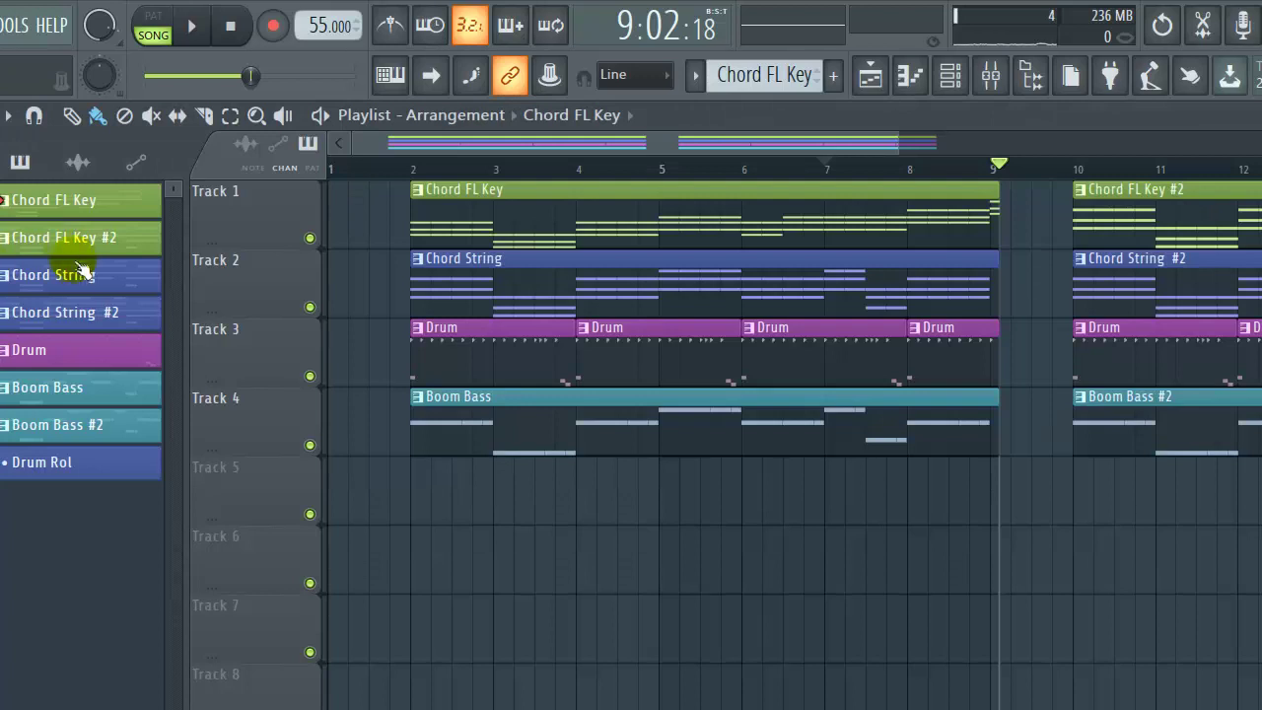
# Paste the copied chord notes into the Chord Strings channel of the Chord String pattern
pyautogui.click(116, 279)
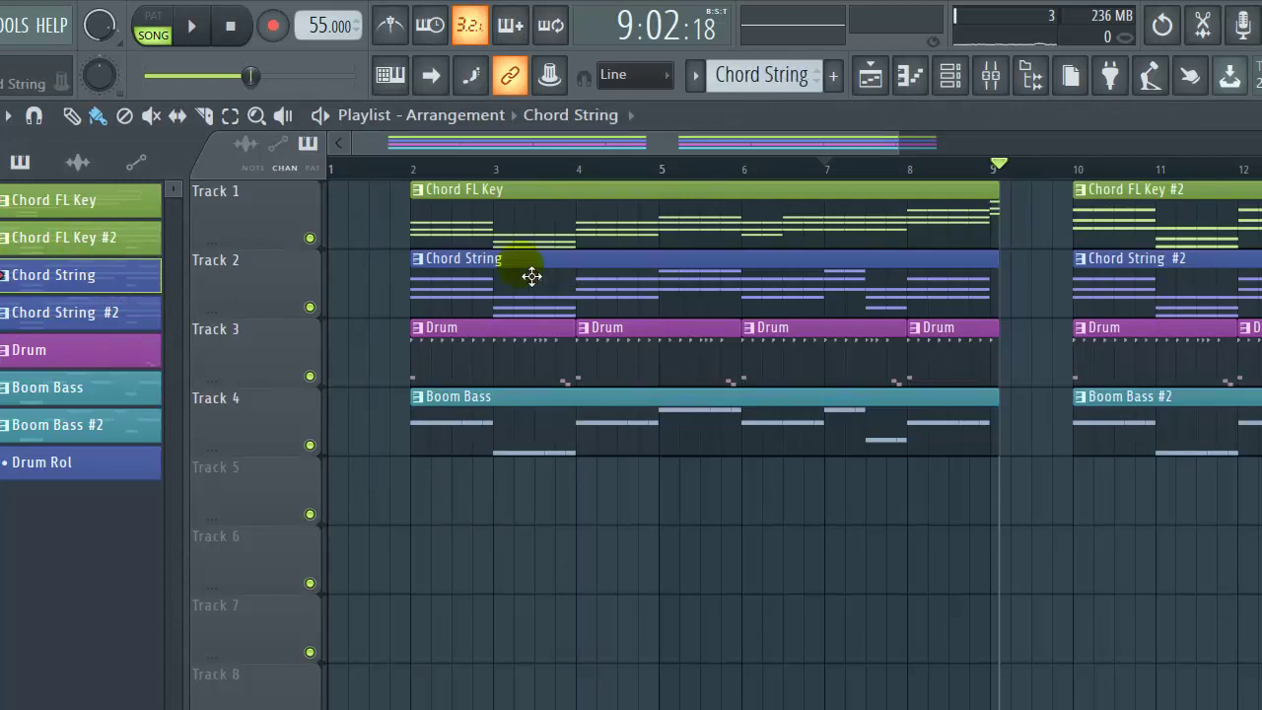
pyautogui.click(970, 78)
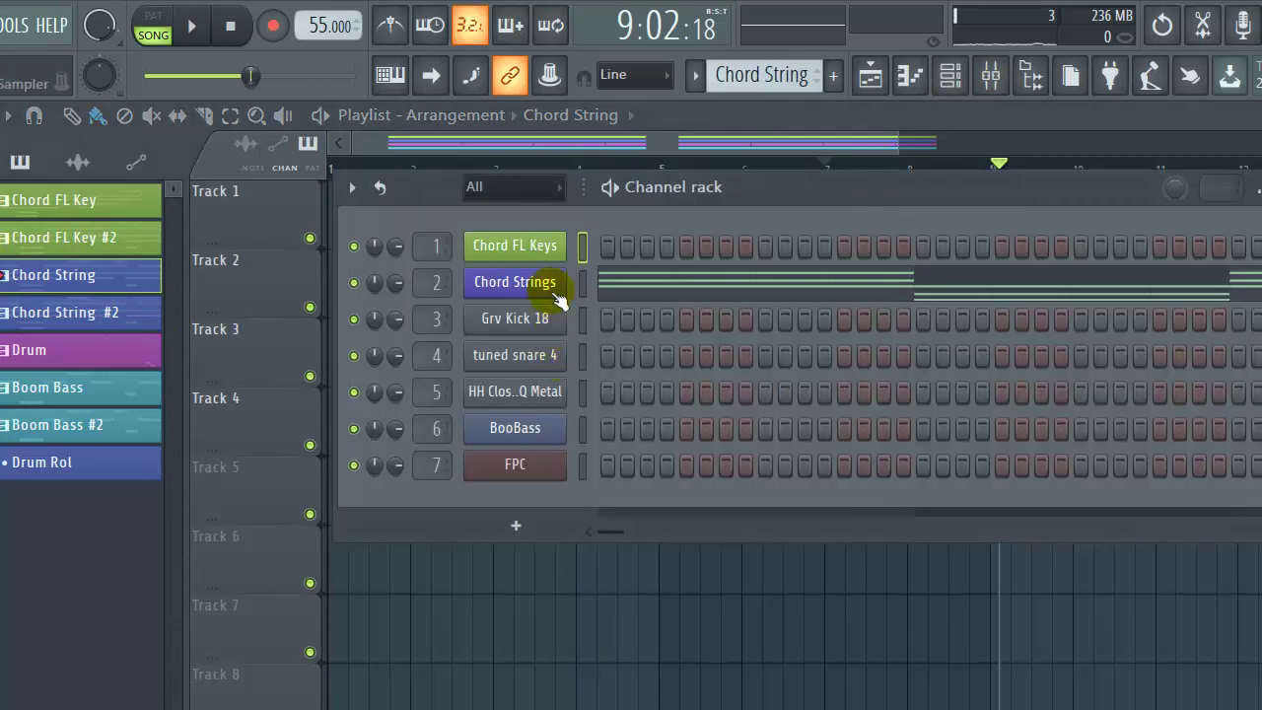
pyautogui.rightClick(521, 284)
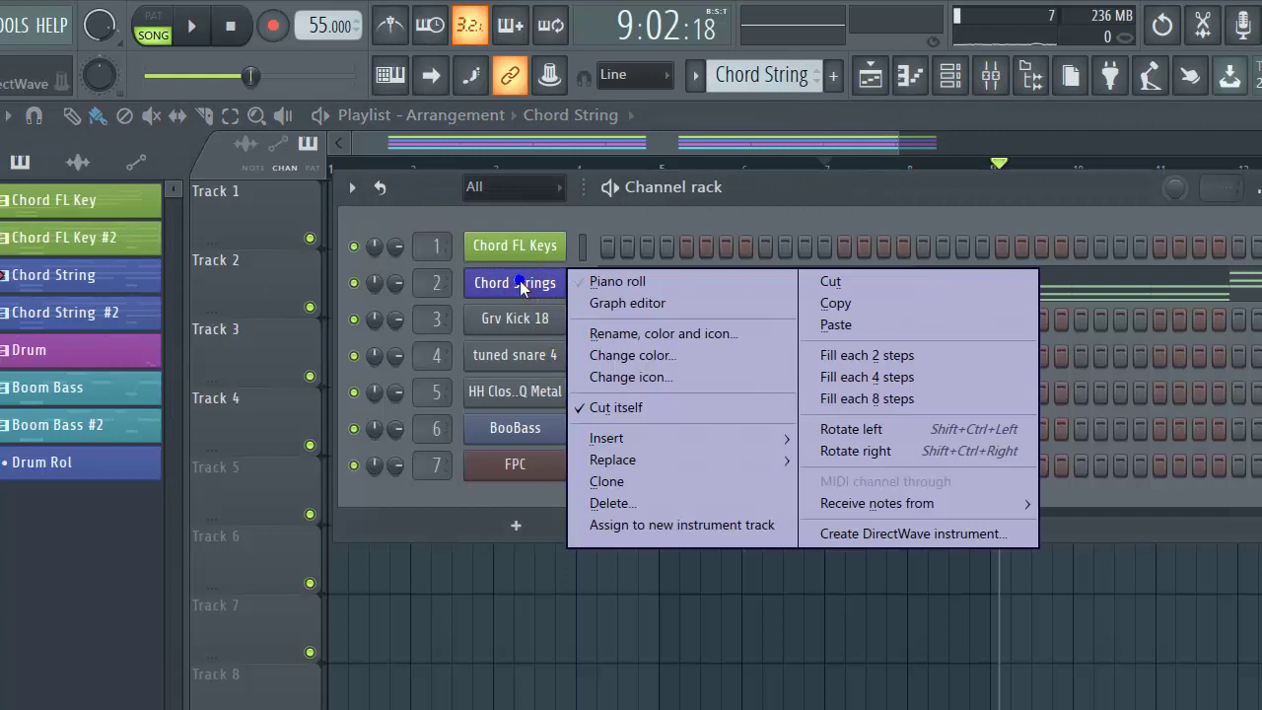
pyautogui.click(840, 324)
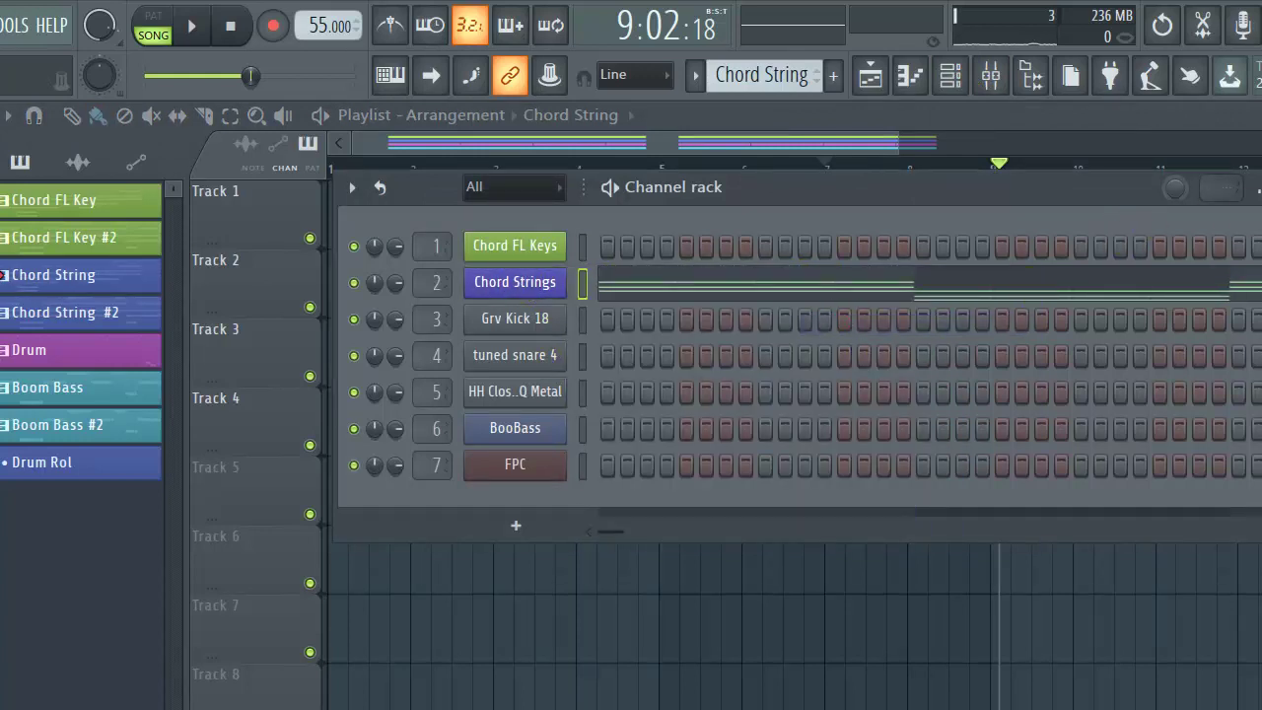
pyautogui.press('F6')
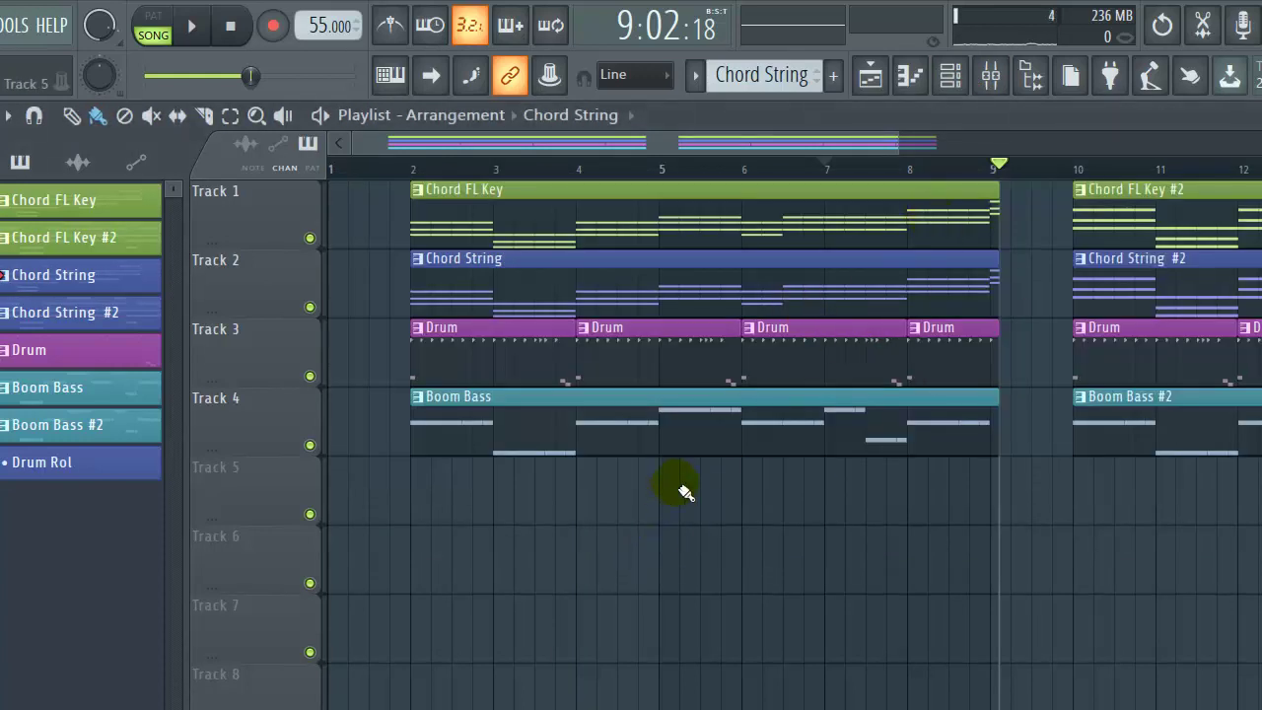
# Open the BooBass notes of the Boom Bass pattern in the piano roll, focused on bars 4 to 8
pyautogui.click(86, 467)
pyautogui.click(88, 395)
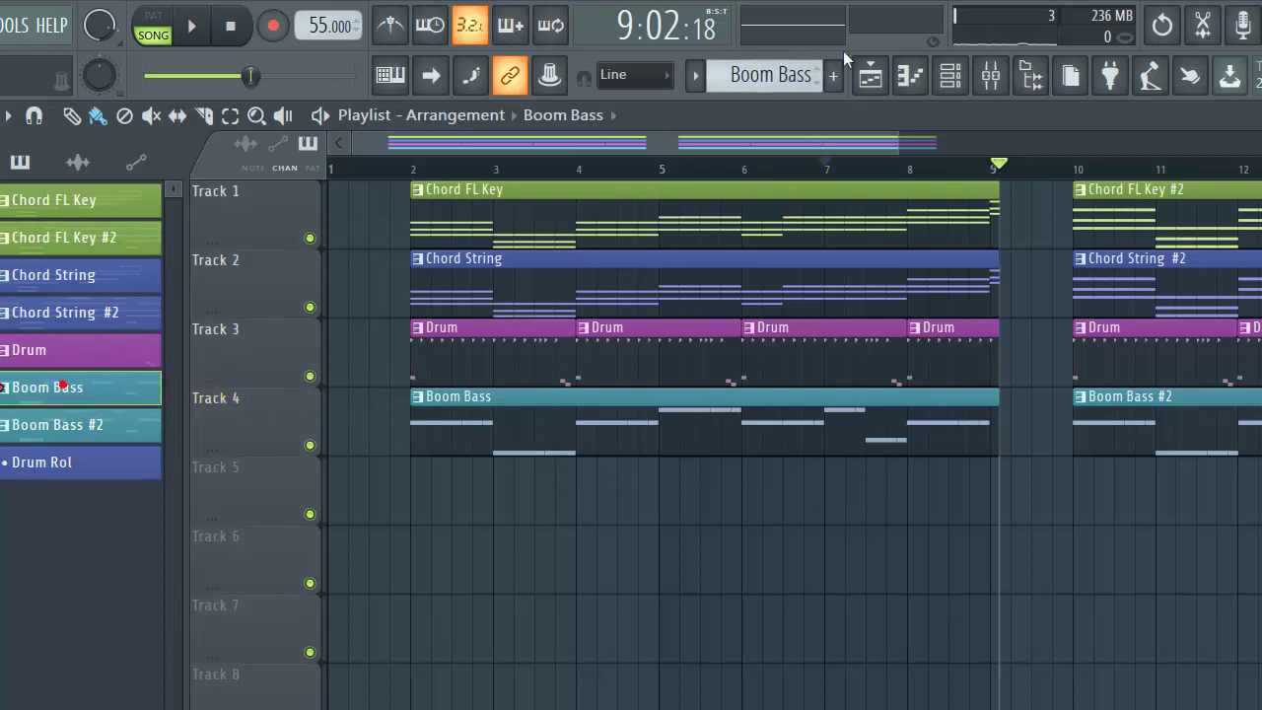
pyautogui.click(949, 75)
pyautogui.rightClick(512, 430)
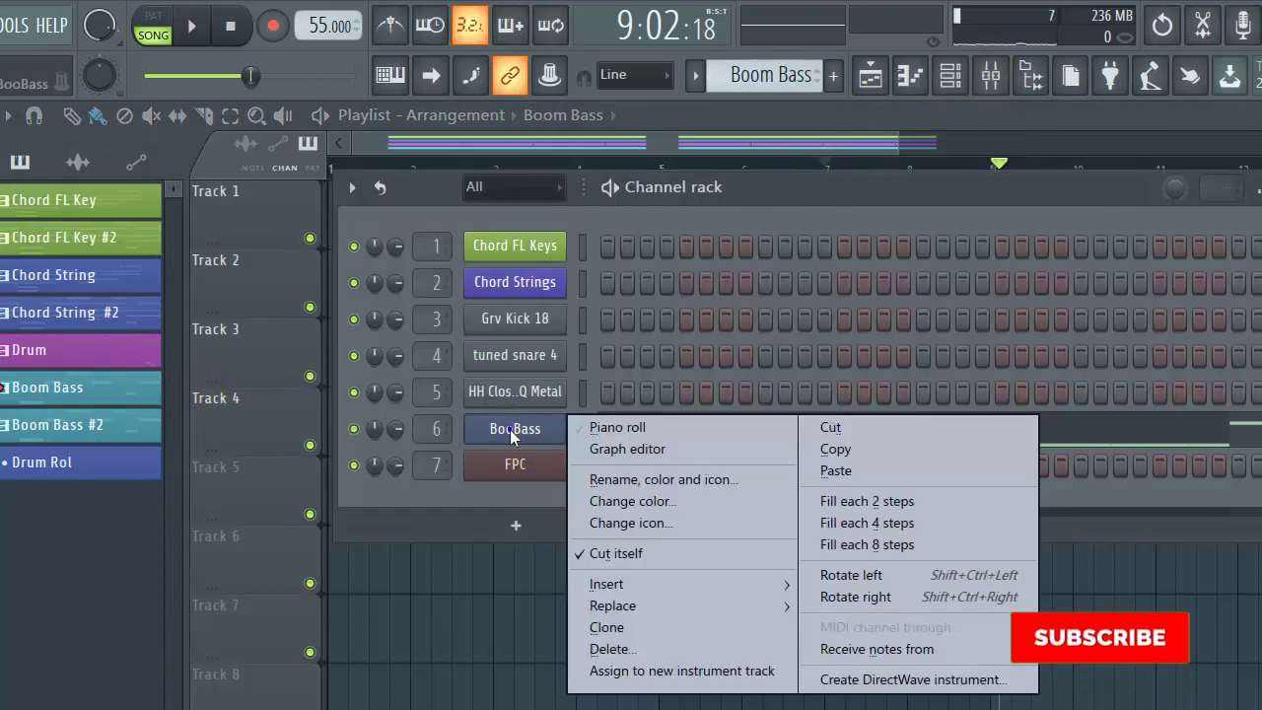
pyautogui.click(617, 427)
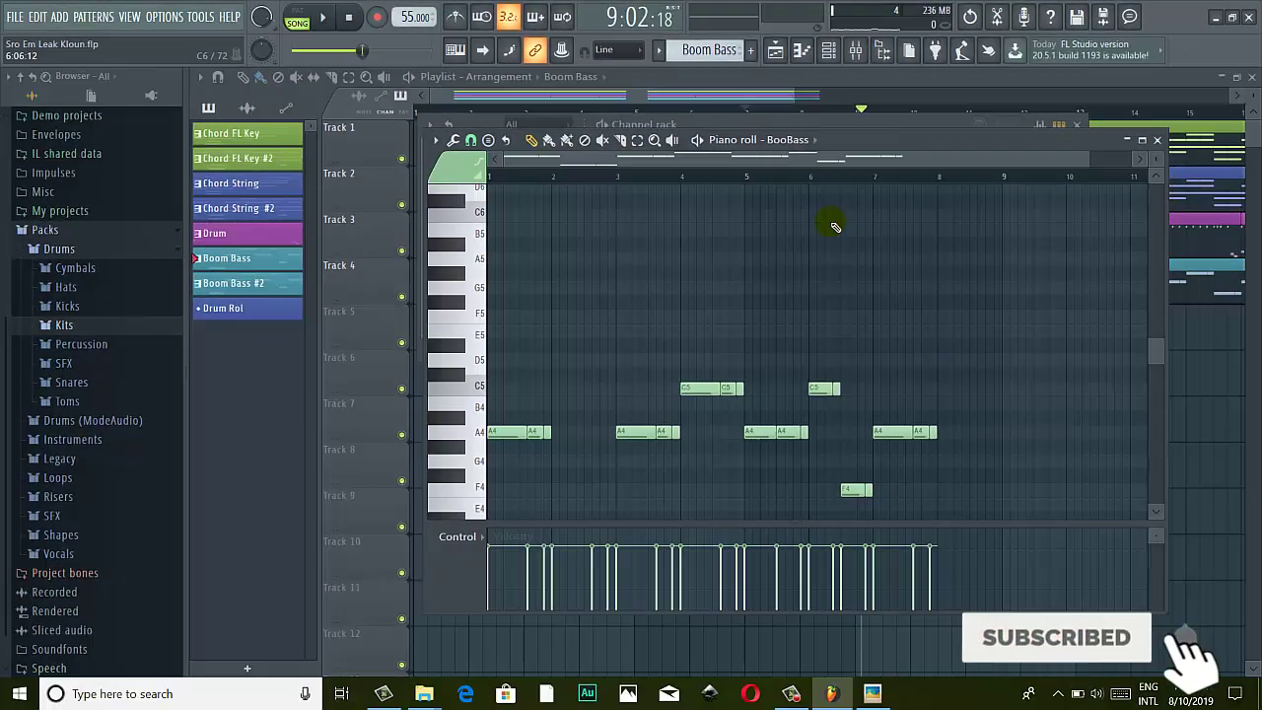
pyautogui.keyDown('ctrl'); pyautogui.scroll(3, 833, 225); pyautogui.keyUp('ctrl')
pyautogui.scroll(-3, 858, 315)
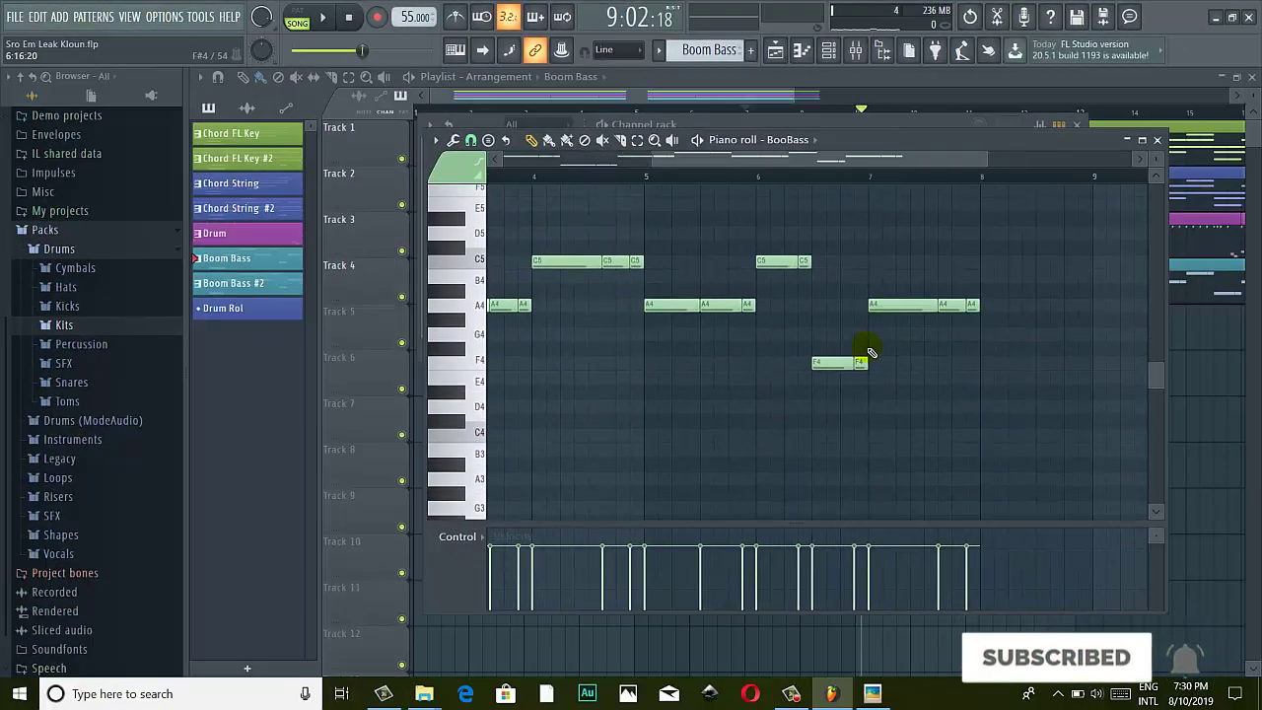
# Move the last short A4 bass note to the start of bar 8 and raise it to A5
pyautogui.click(976, 310)
pyautogui.moveTo(976, 309); pyautogui.dragTo(994, 303)
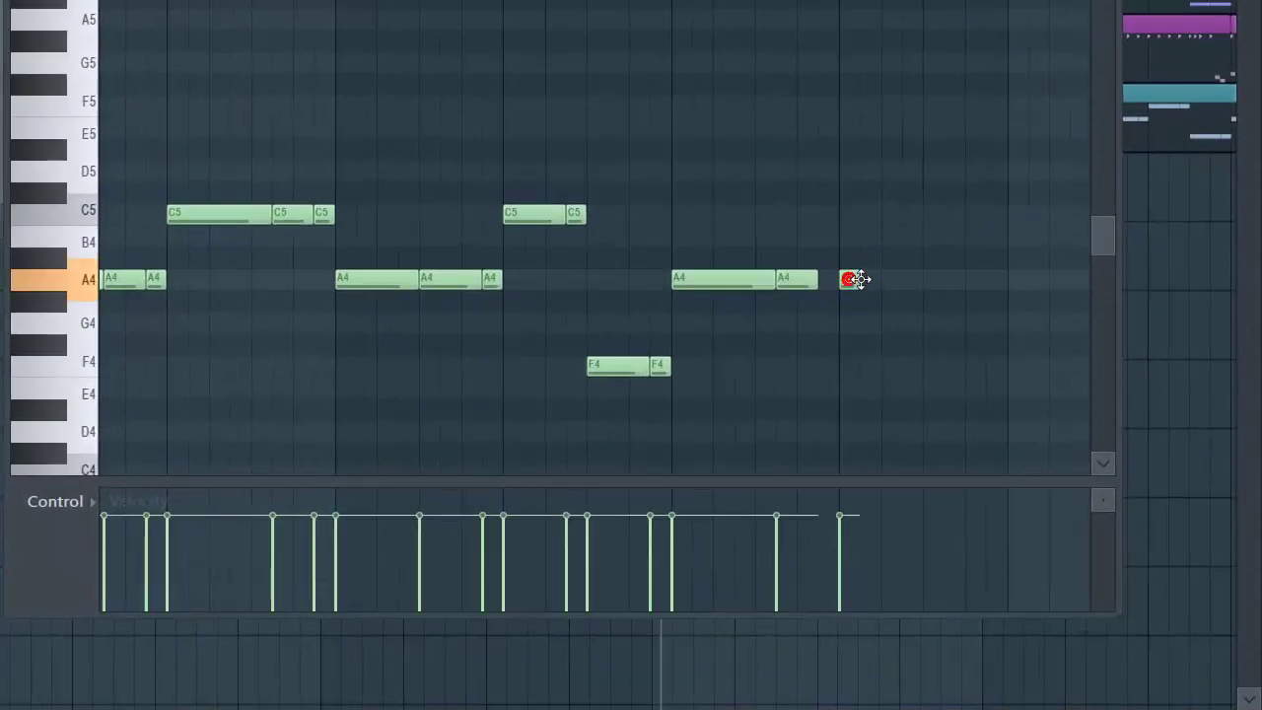
pyautogui.moveTo(860, 279); pyautogui.dragTo(845, 76)
pyautogui.scroll(1, 867, 99)
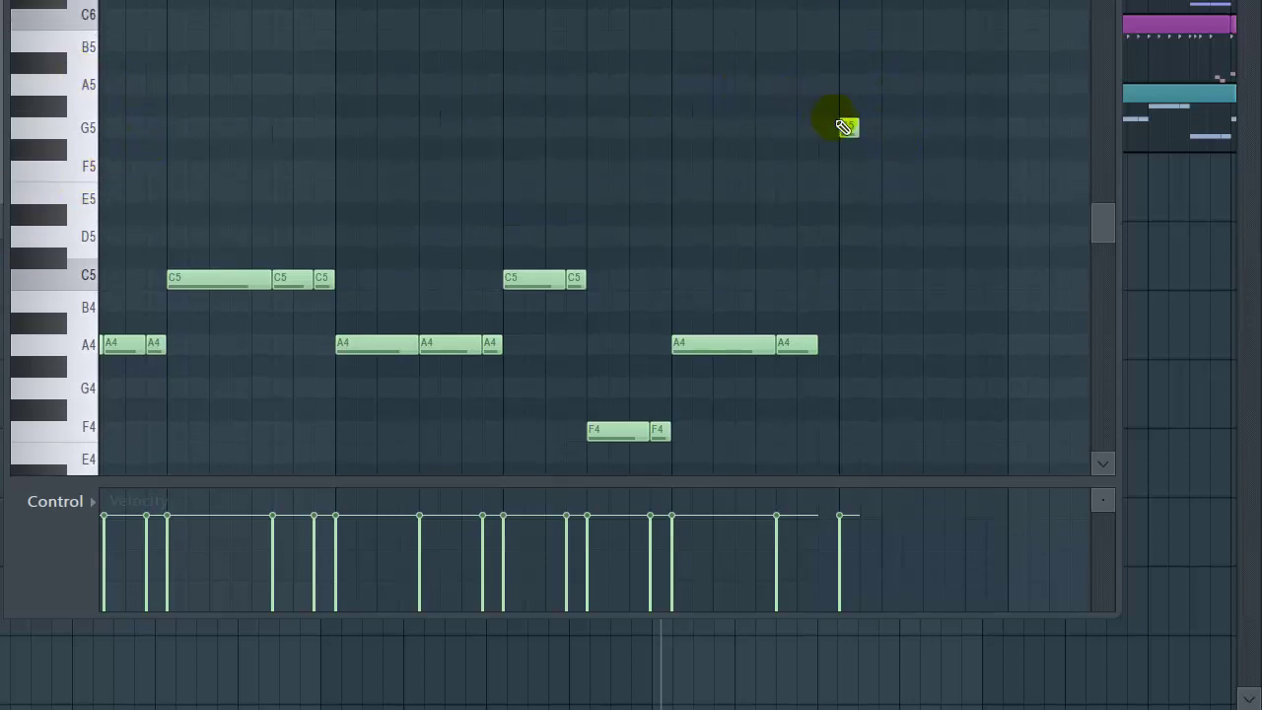
pyautogui.moveTo(854, 135); pyautogui.dragTo(857, 87)
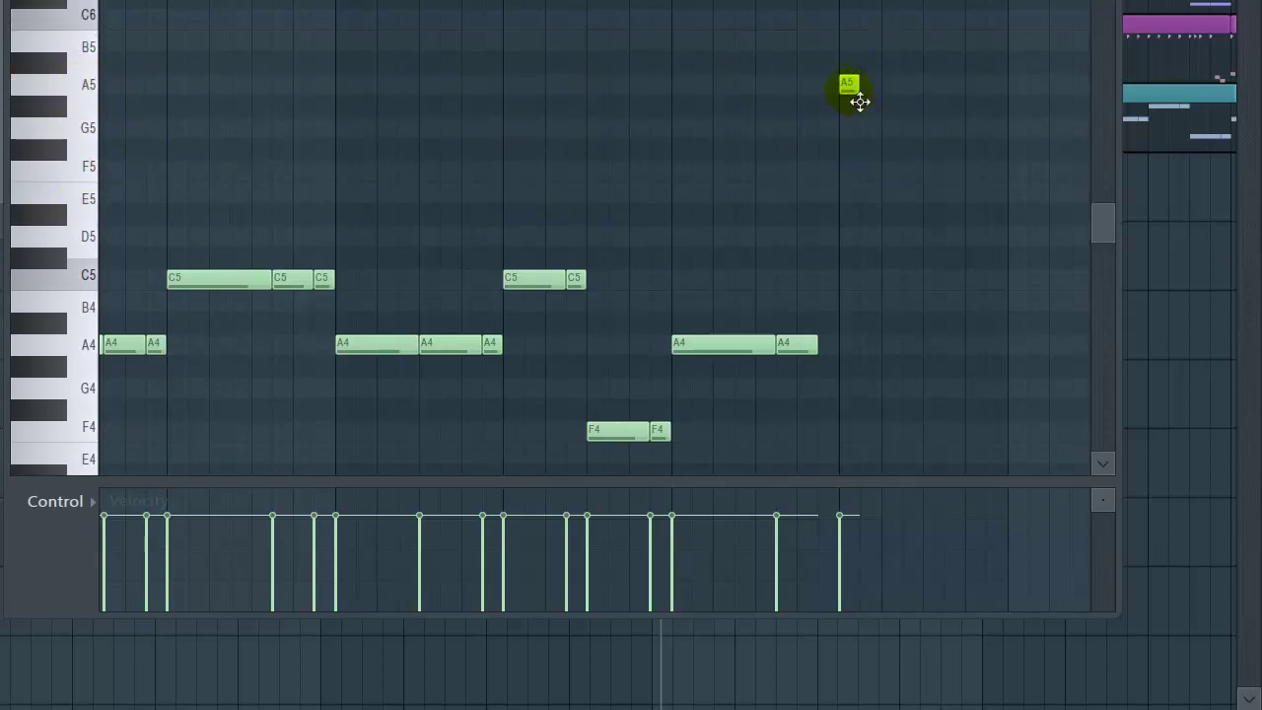
# Check the chord sheet, raise both A4 bass notes in bar 7 to E5, and add a short E5 at the bar's end
pyautogui.scroll(-3, 778, 247)
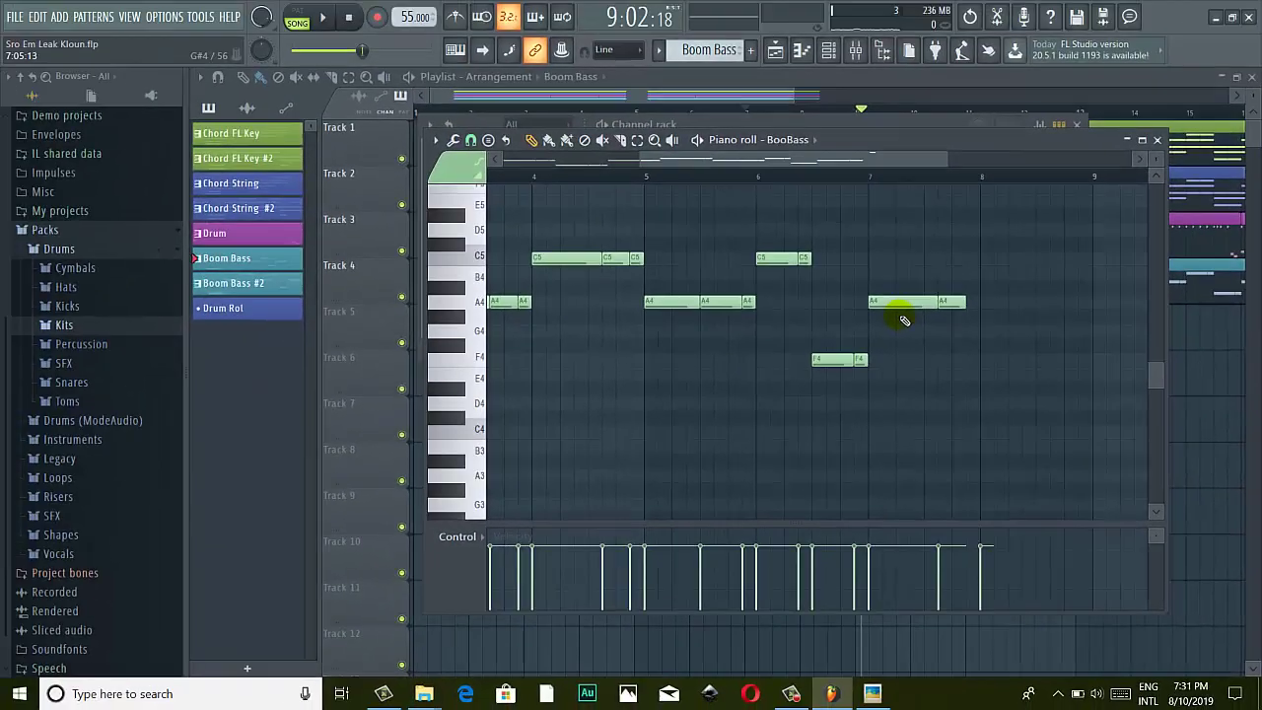
pyautogui.scroll(3, 725, 175)
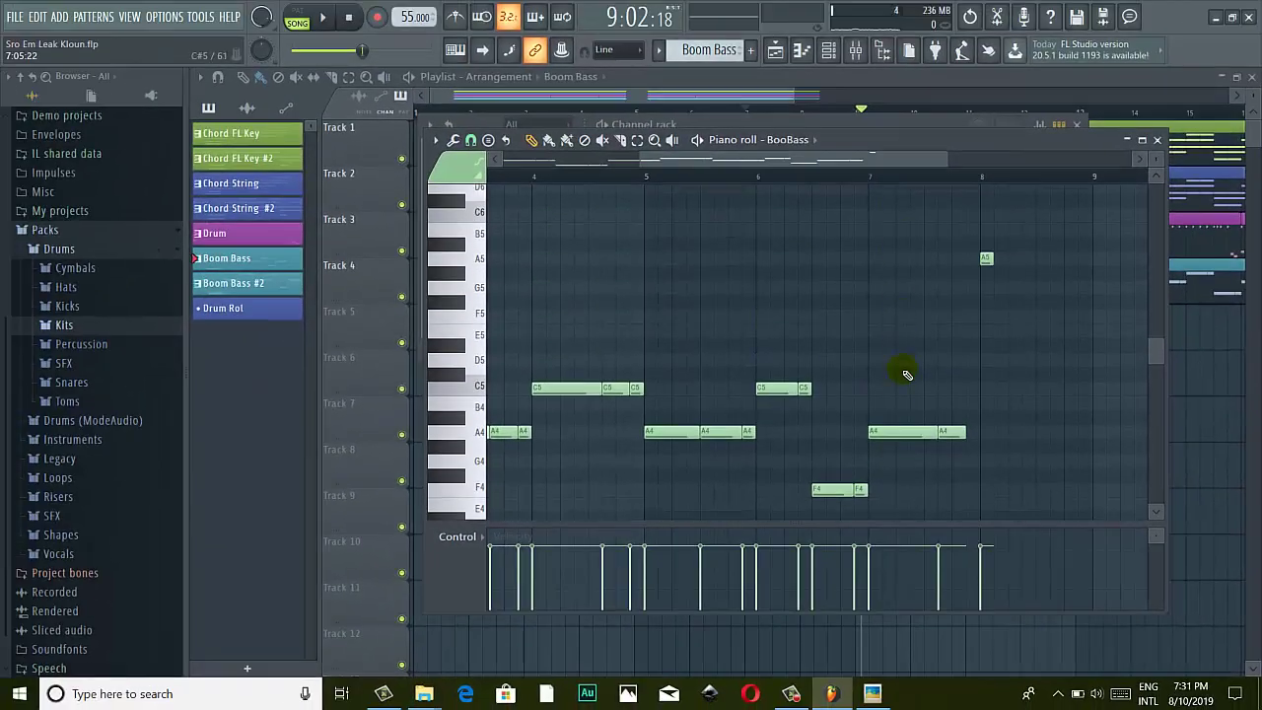
pyautogui.click(872, 693)
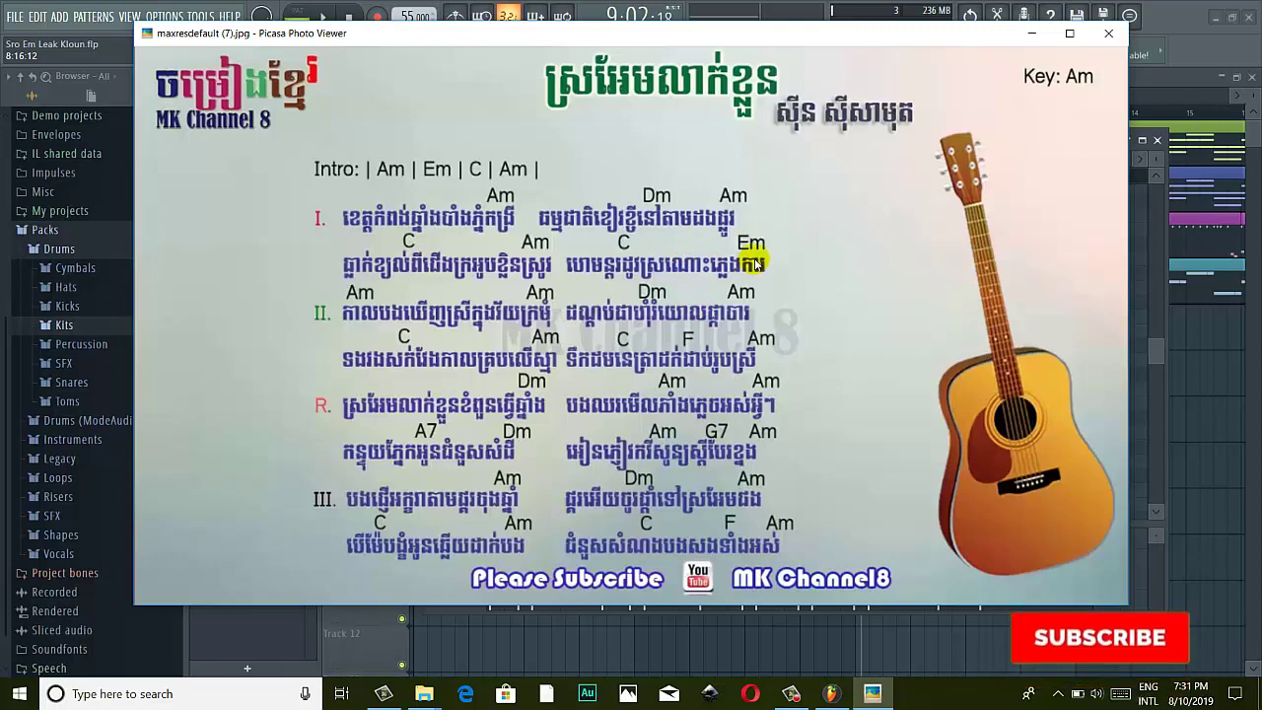
pyautogui.click(831, 693)
pyautogui.click(919, 438)
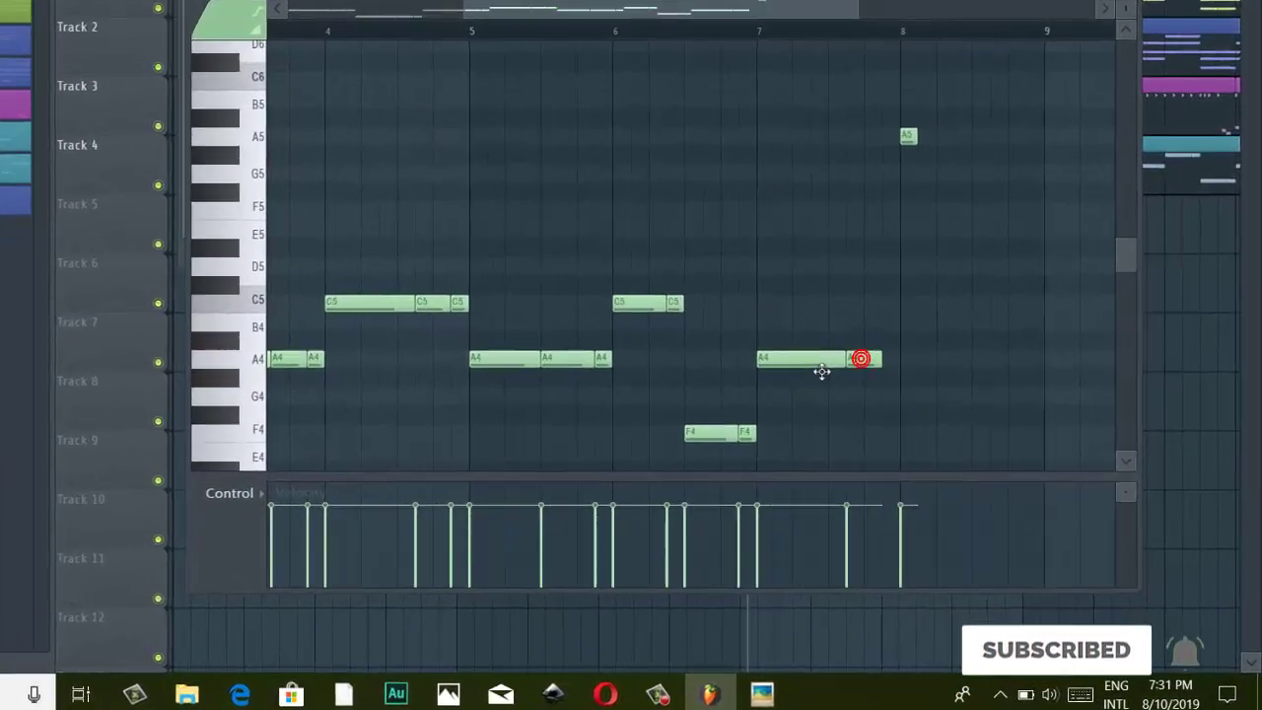
pyautogui.moveTo(923, 441); pyautogui.dragTo(917, 397)
pyautogui.moveTo(750, 248); pyautogui.dragTo(751, 176)
pyautogui.click(798, 296)
pyautogui.click(730, 189)
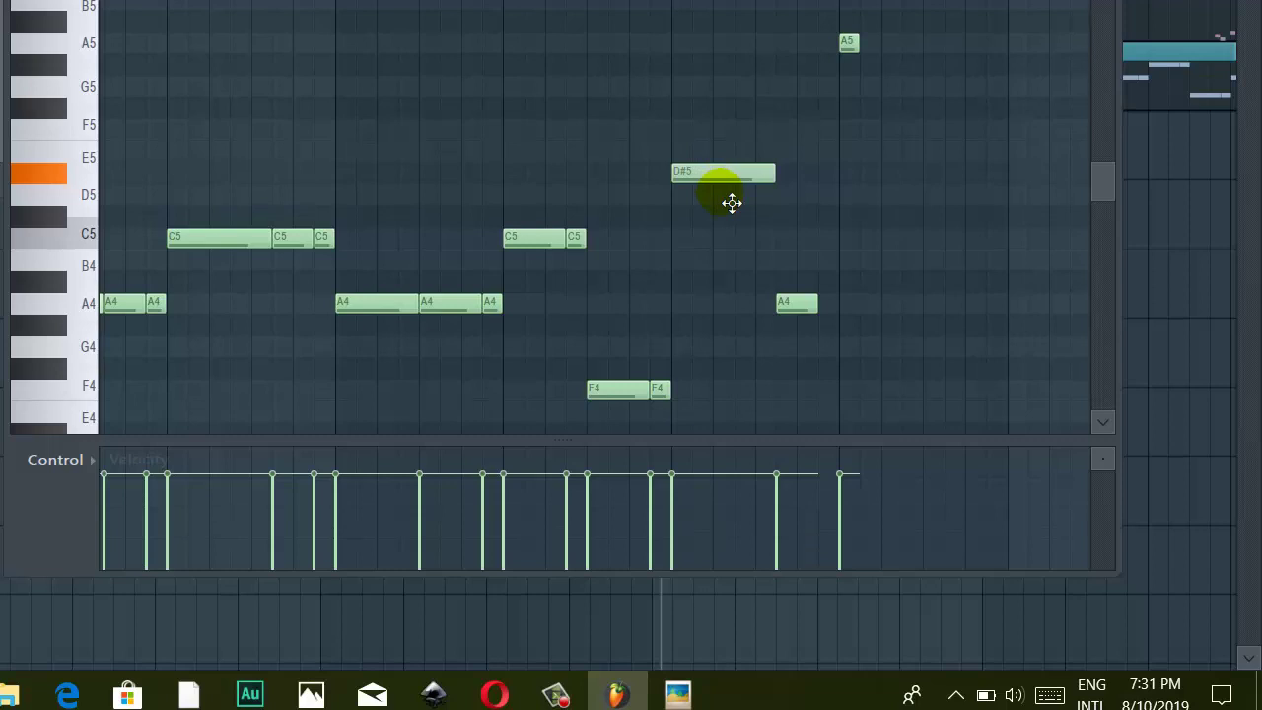
pyautogui.moveTo(715, 186); pyautogui.dragTo(712, 156)
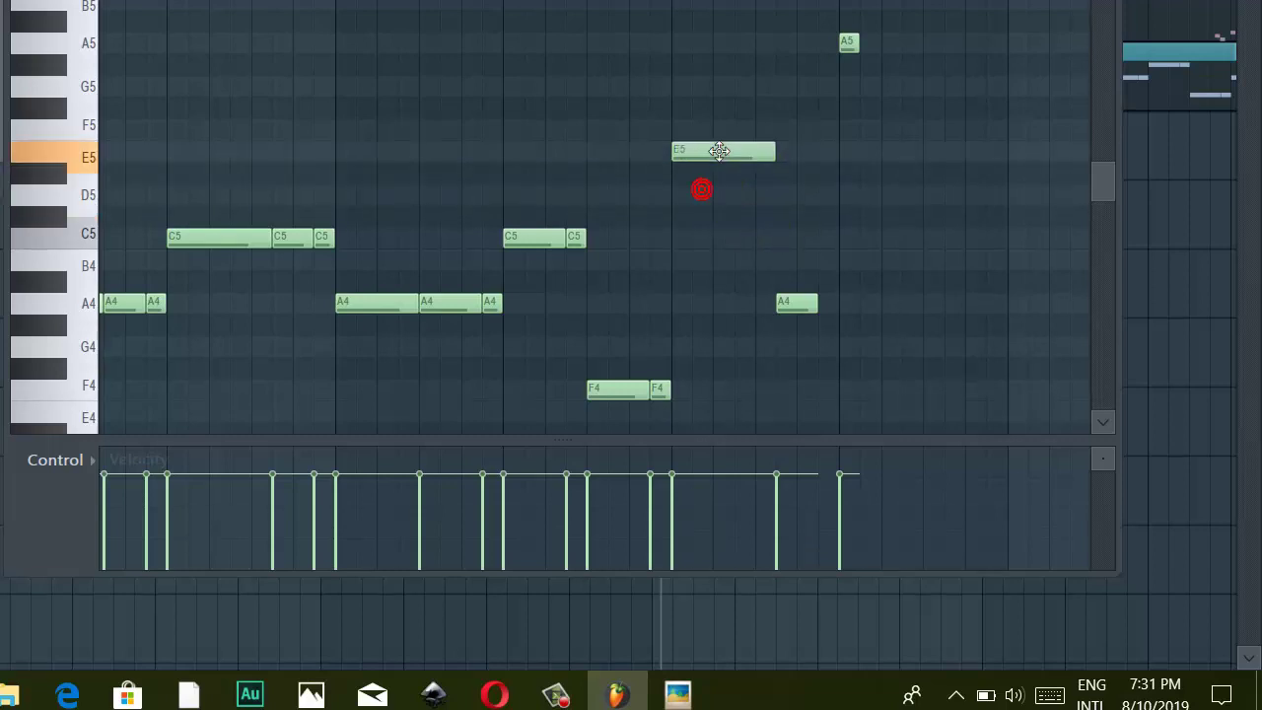
pyautogui.moveTo(810, 313); pyautogui.dragTo(812, 151)
pyautogui.click(831, 158)
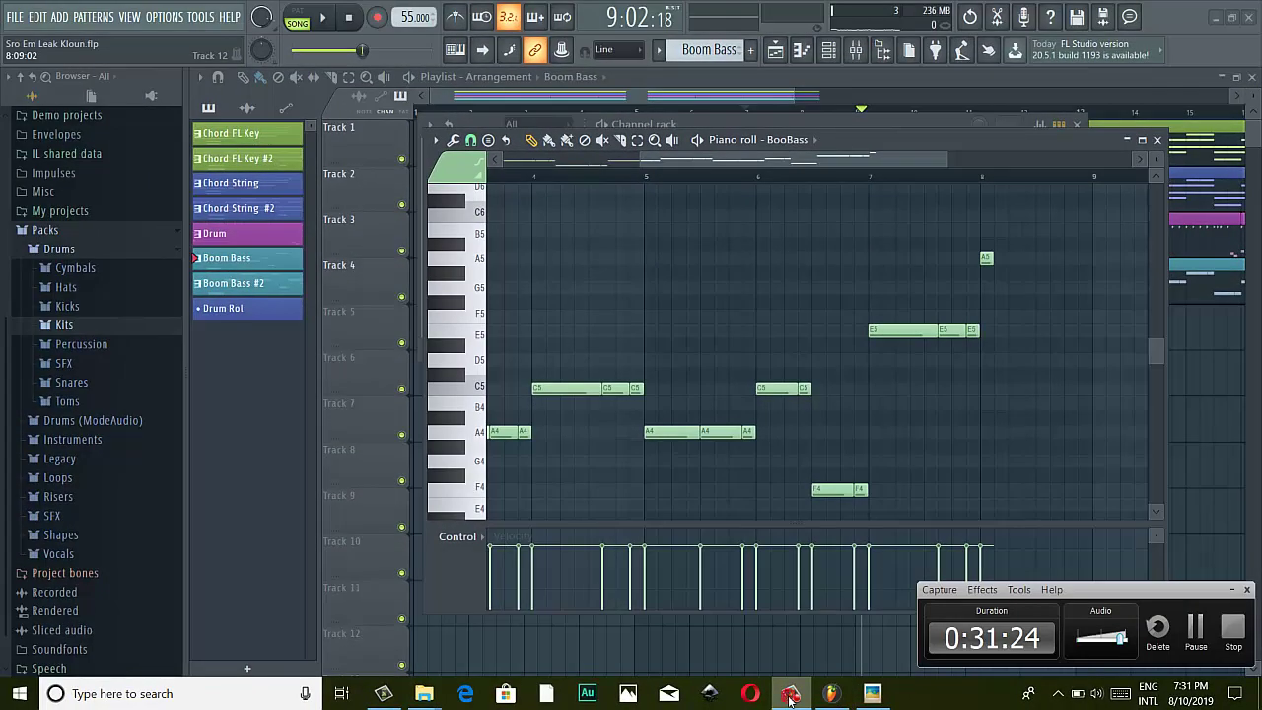
# Check the chord sheet, raise the longer F4 bass note in the second half of bar 6 to C5, and shorten it from its start
pyautogui.click(871, 693)
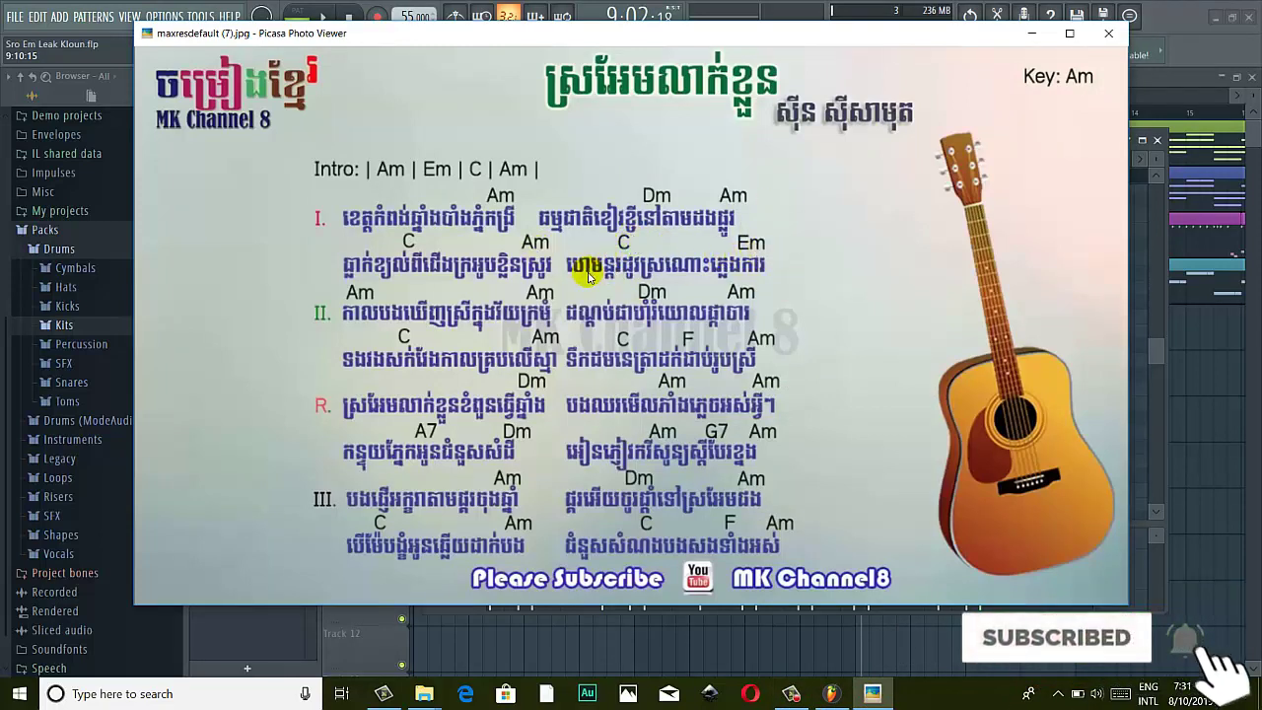
pyautogui.click(870, 695)
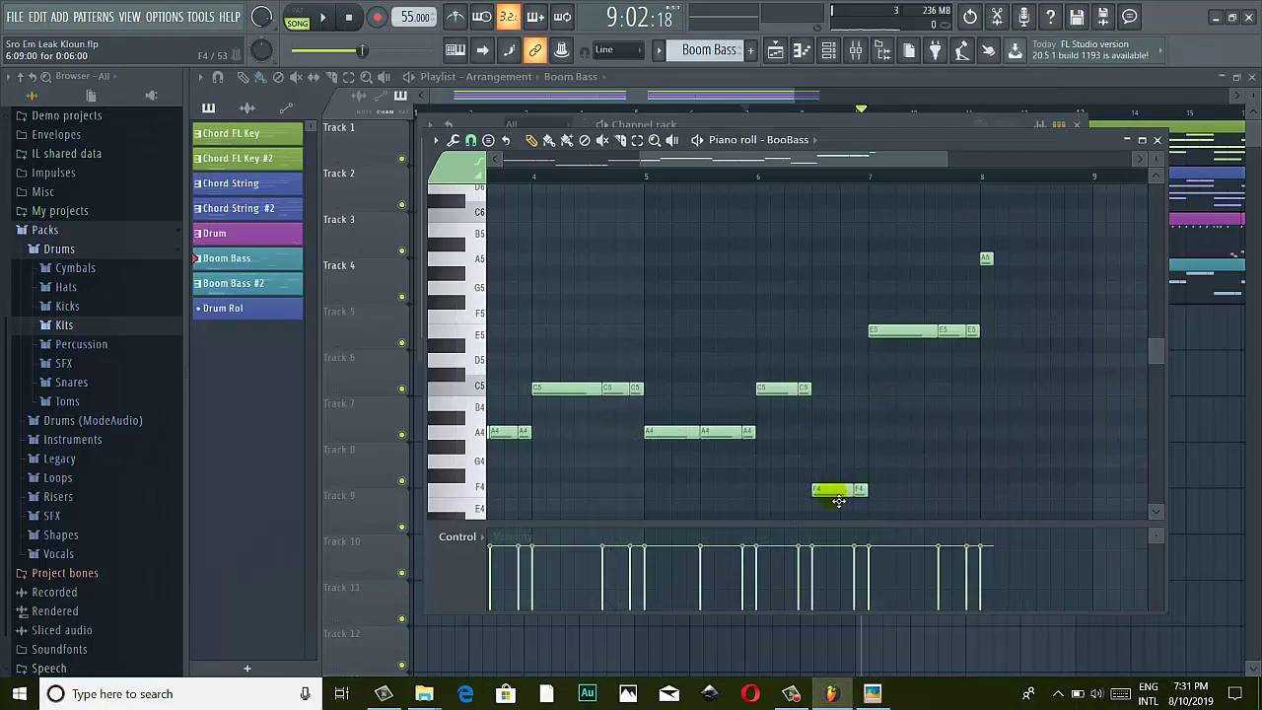
pyautogui.moveTo(837, 501); pyautogui.dragTo(839, 387)
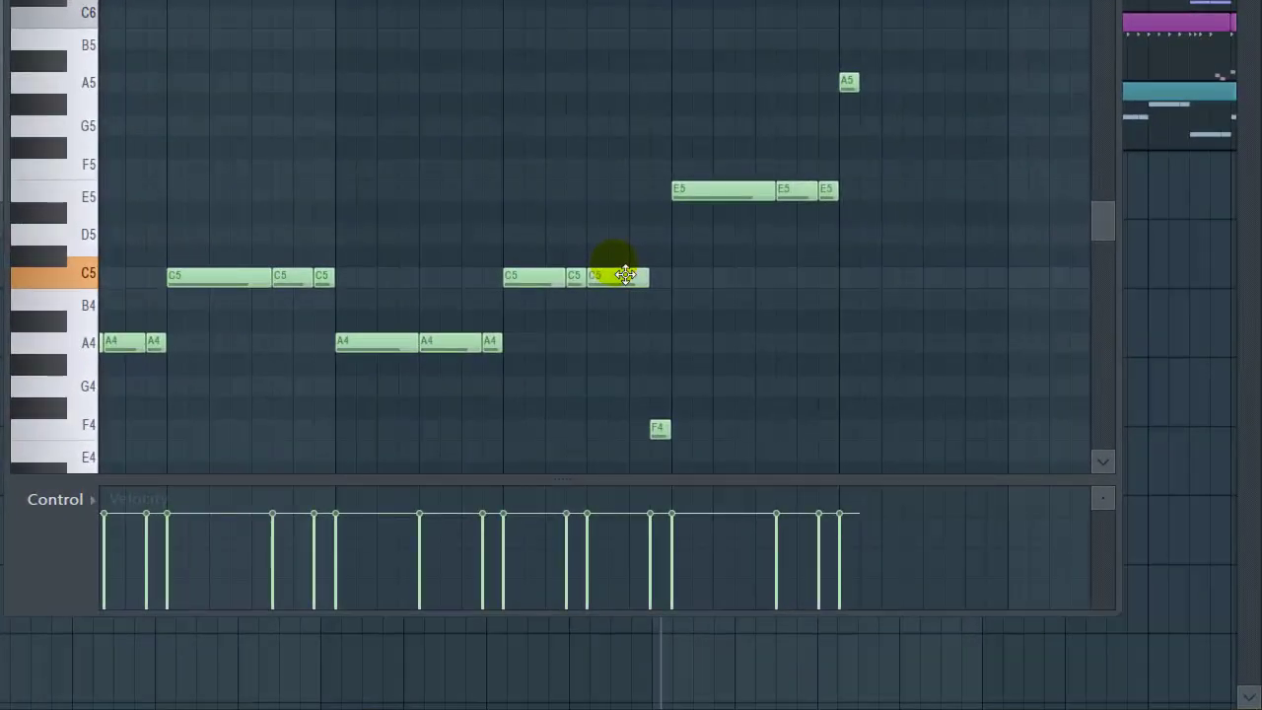
pyautogui.moveTo(625, 274); pyautogui.dragTo(652, 299)
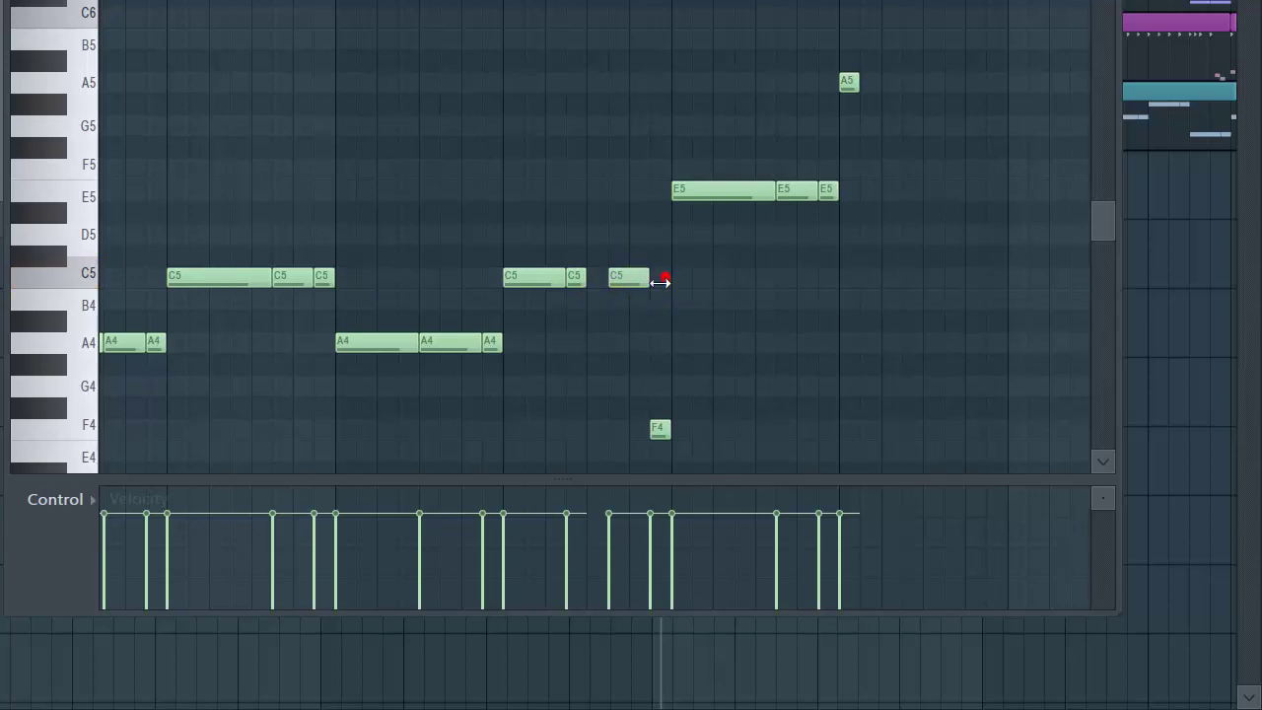
pyautogui.click(636, 289)
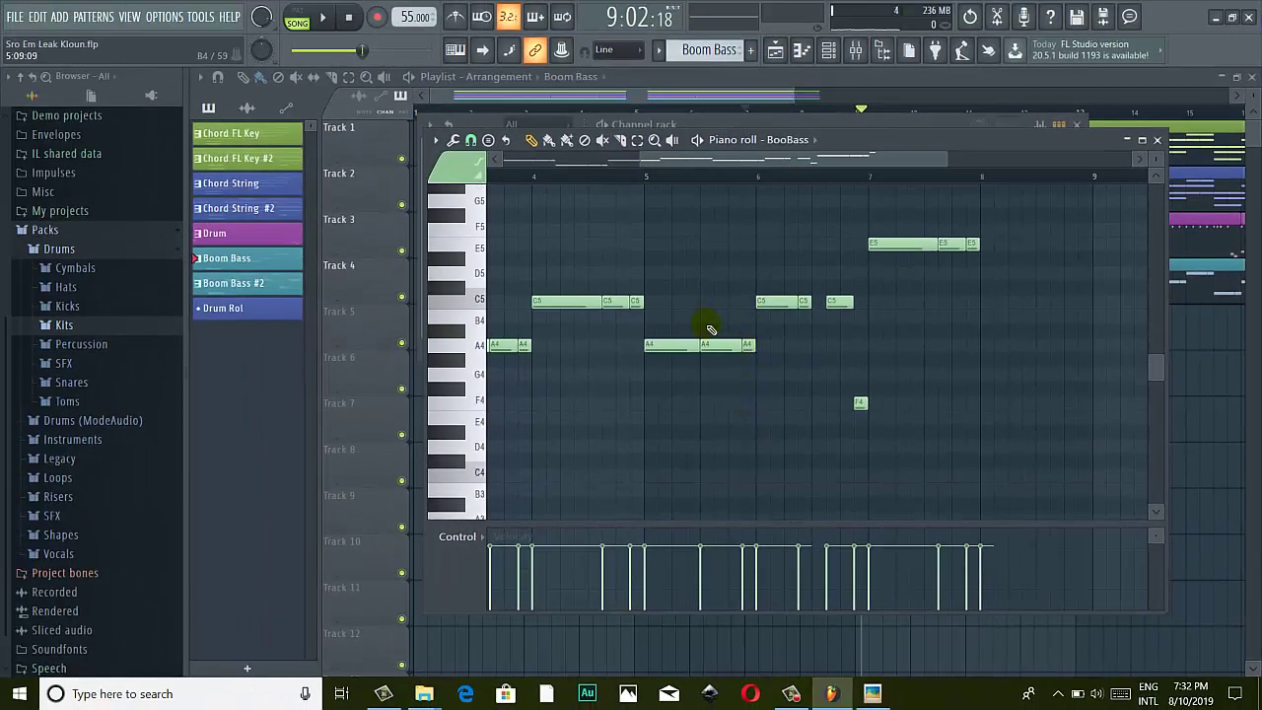
# Raise the two A4 bass notes in the second half of bar 5 to C5 and add a short A4 just before them
pyautogui.moveTo(729, 354); pyautogui.dragTo(732, 300)
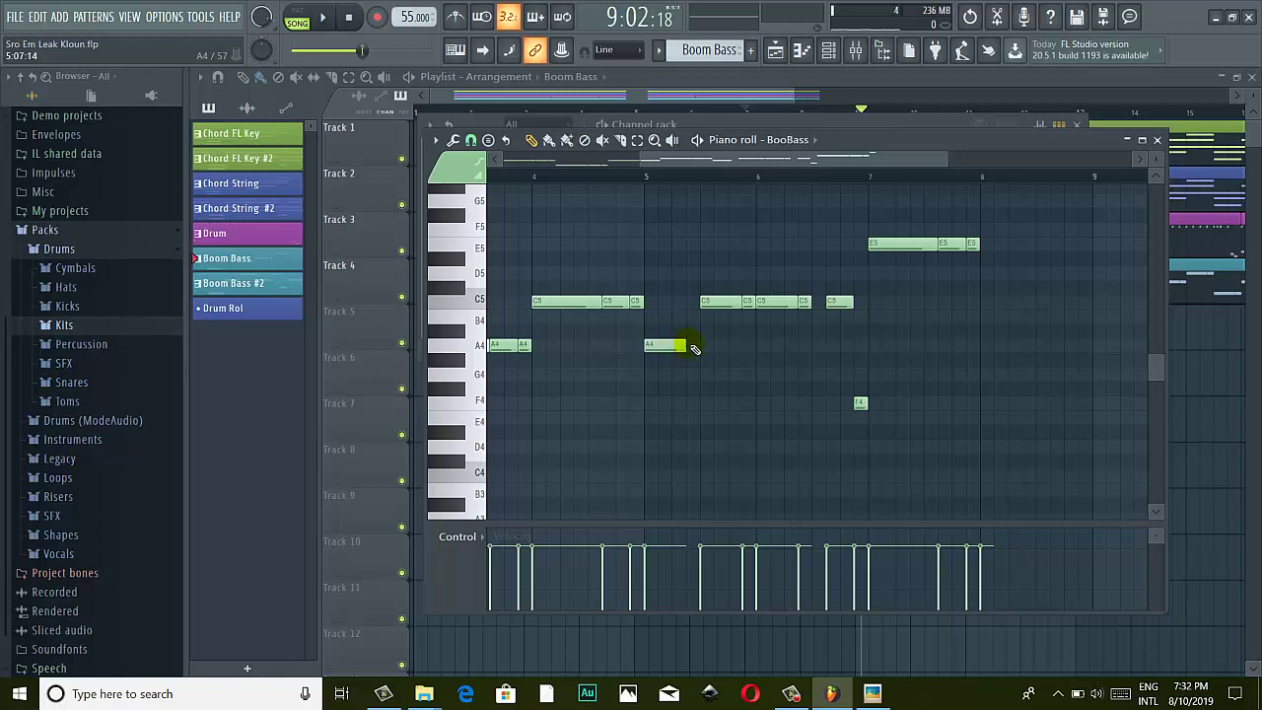
pyautogui.click(694, 346)
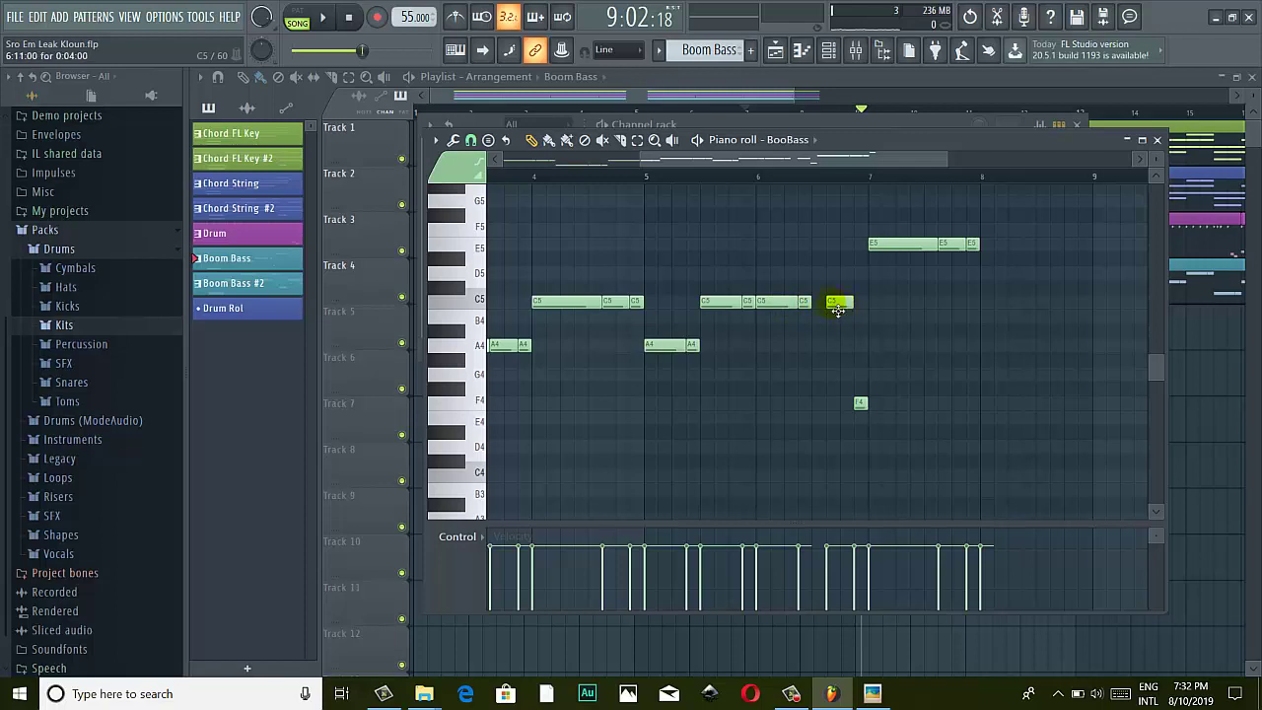
# Fill bar 6 with one long, one medium and one short C5, removing the leftover F4, and close the piano roll and channel rack
pyautogui.moveTo(841, 311); pyautogui.dragTo(854, 312)
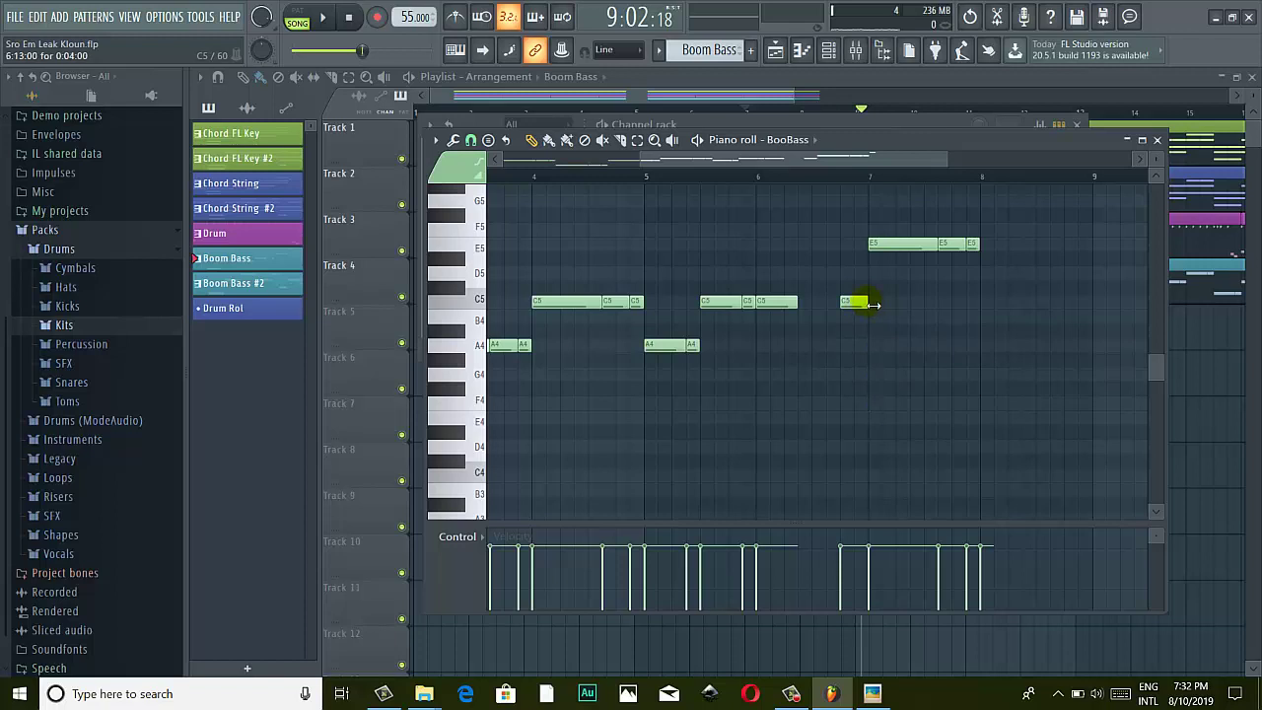
pyautogui.click(867, 302)
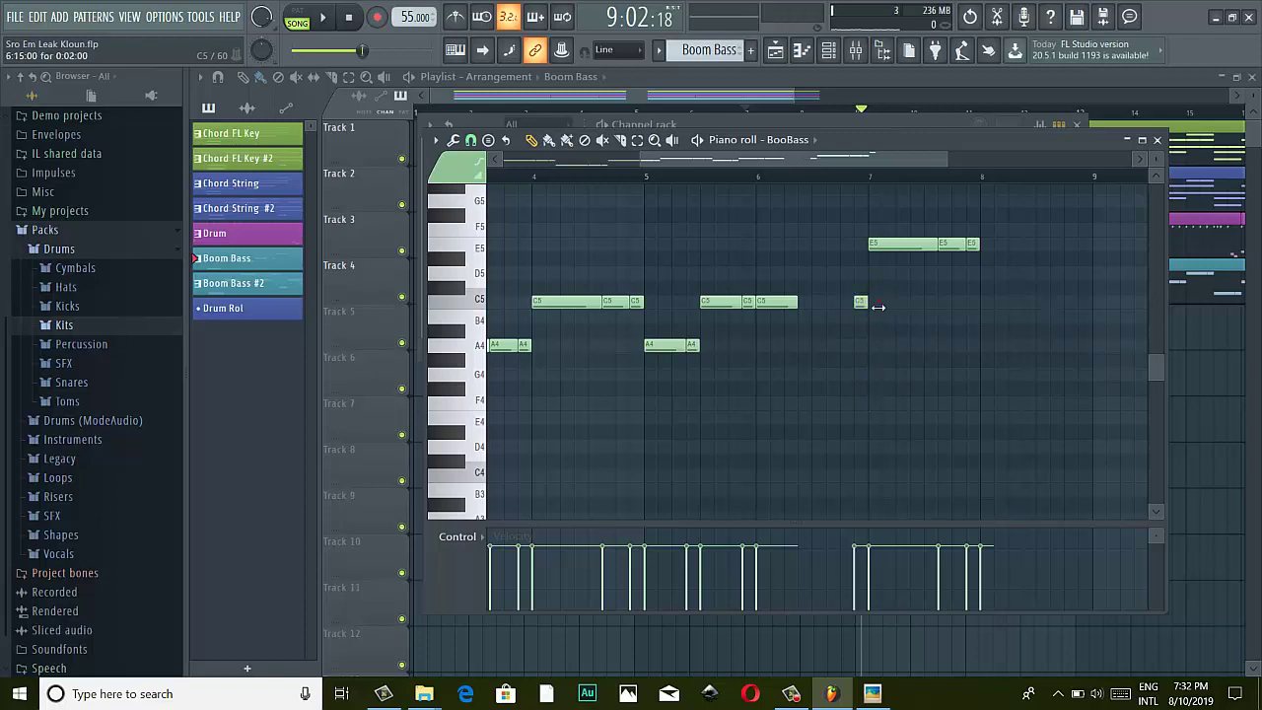
pyautogui.click(785, 313)
pyautogui.click(828, 307)
pyautogui.moveTo(851, 307)
pyautogui.mouseDown()
pyautogui.moveTo(836, 338)
pyautogui.moveTo(836, 302)
pyautogui.mouseUp()
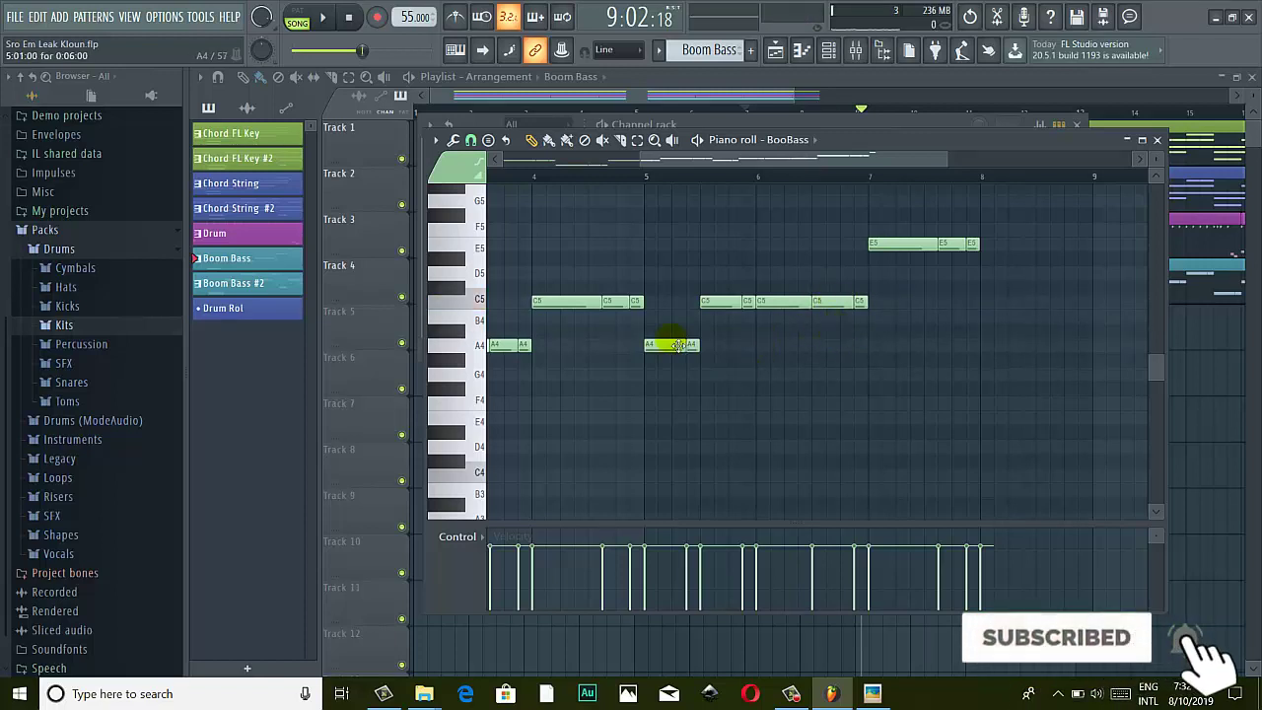
pyautogui.scroll(2, 688, 332)
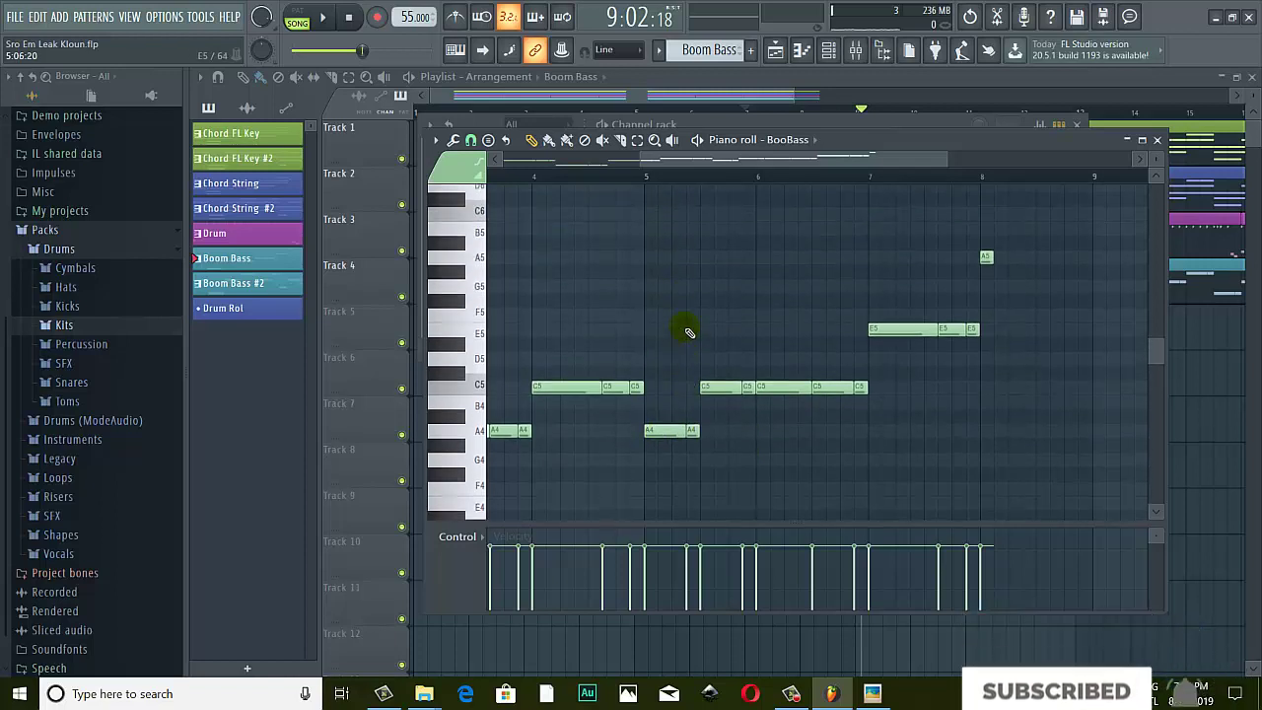
pyautogui.click(1157, 139)
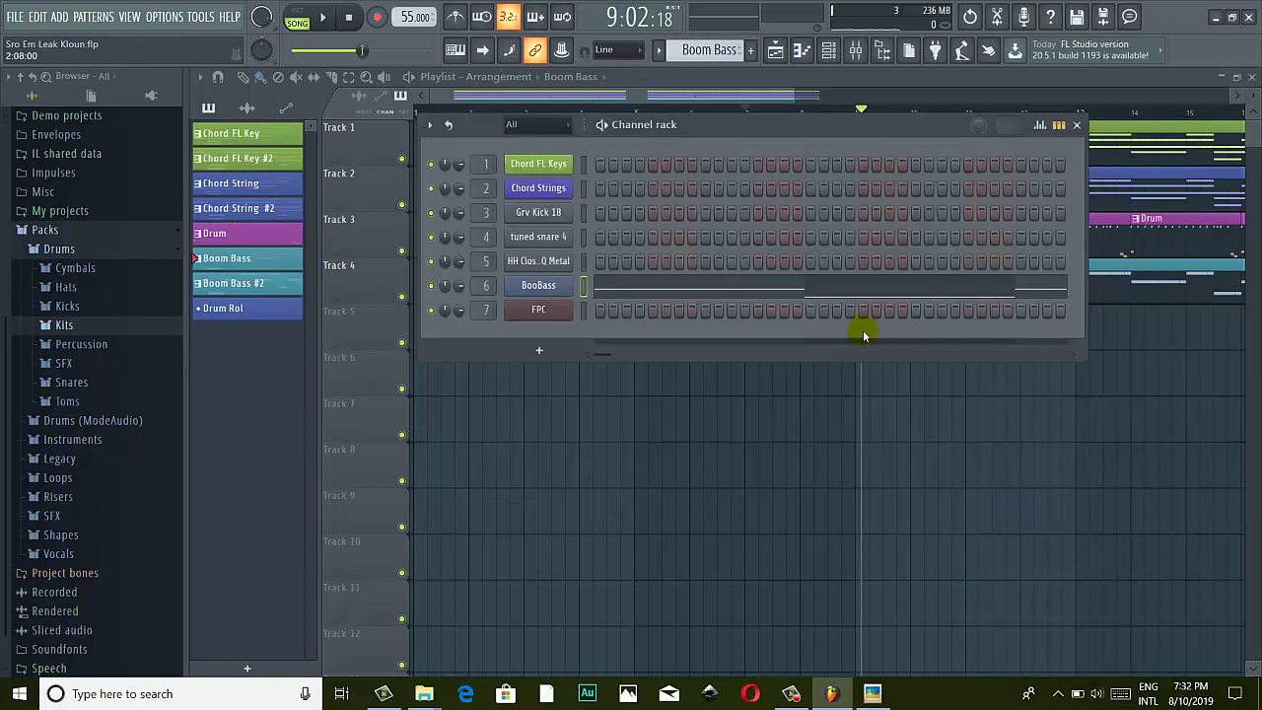
pyautogui.click(1077, 125)
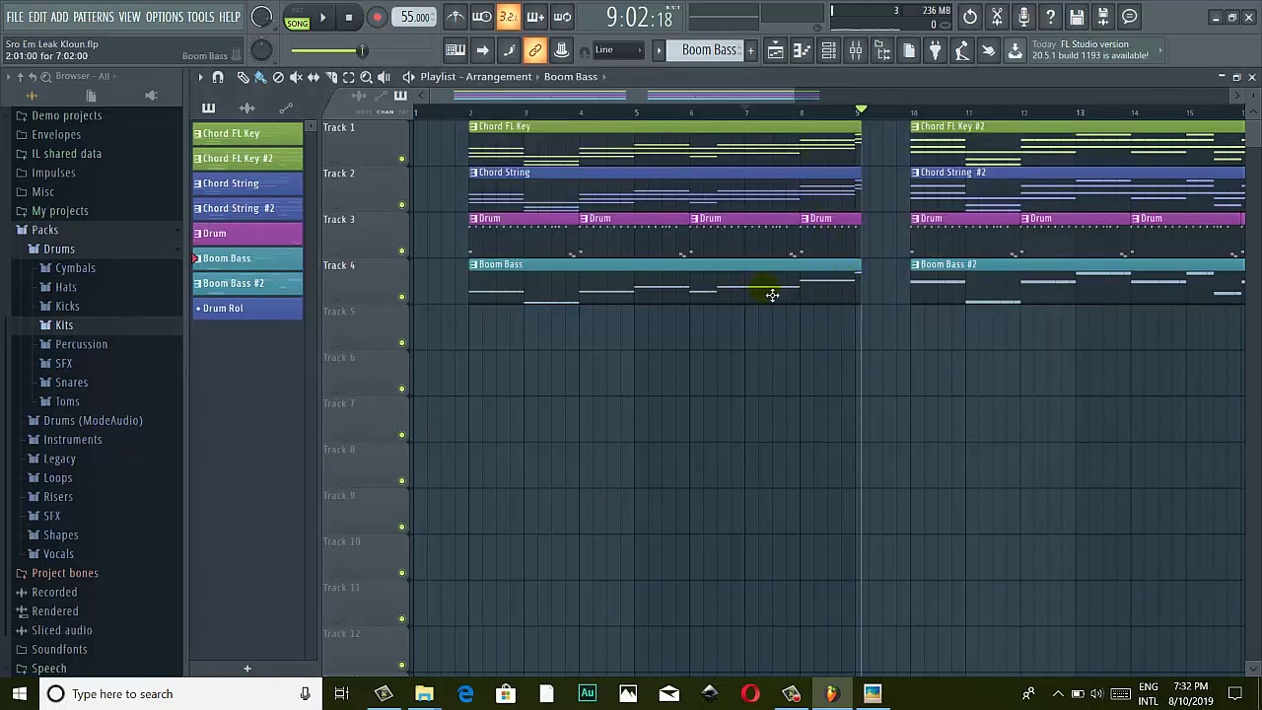
# Play the song from bar 6 and again from bar 8 to check the rewritten ending and the second section
pyautogui.click(690, 115)
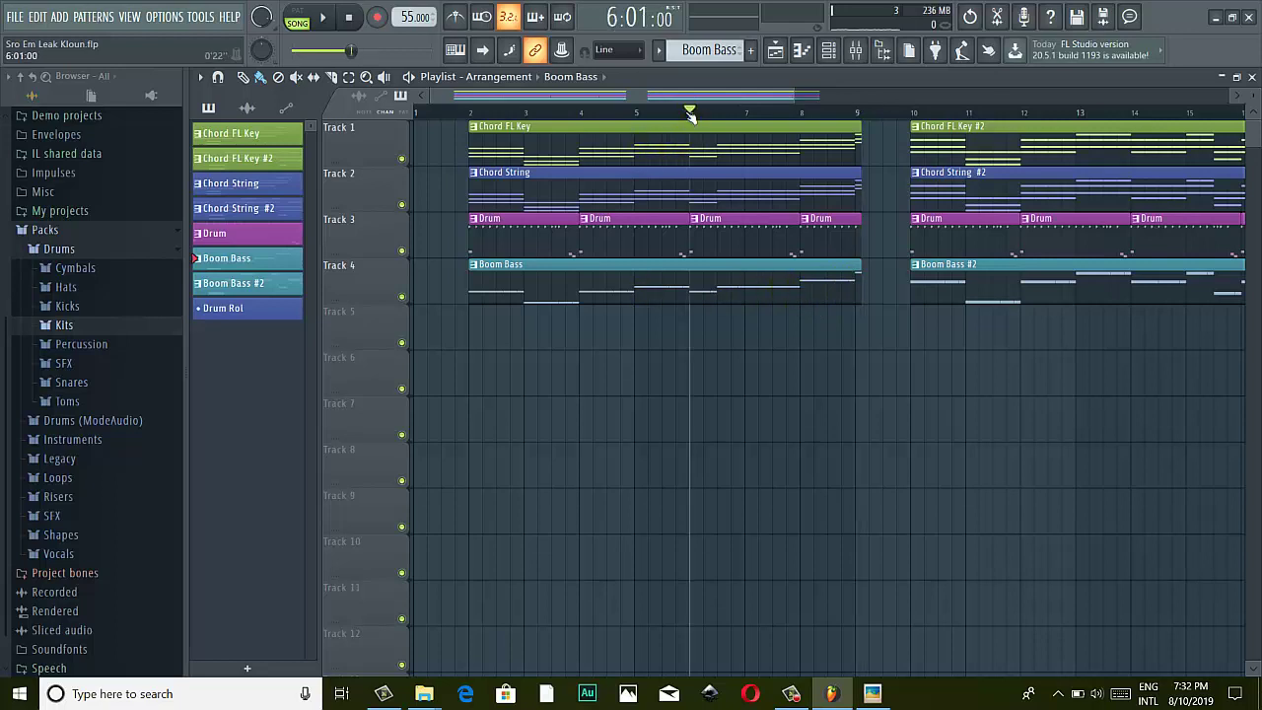
pyautogui.click(327, 19)
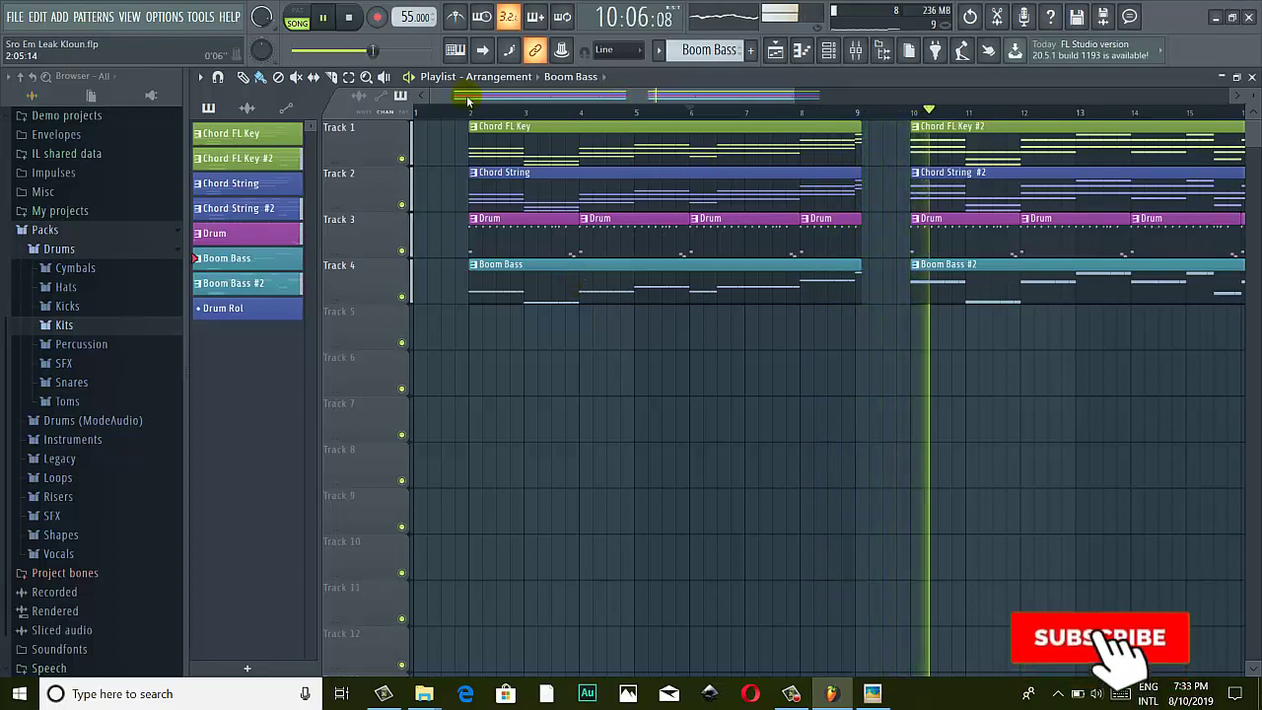
pyautogui.click(814, 112)
pyautogui.moveTo(816, 112)
pyautogui.mouseDown()
pyautogui.moveTo(789, 115)
pyautogui.moveTo(800, 117)
pyautogui.mouseUp()
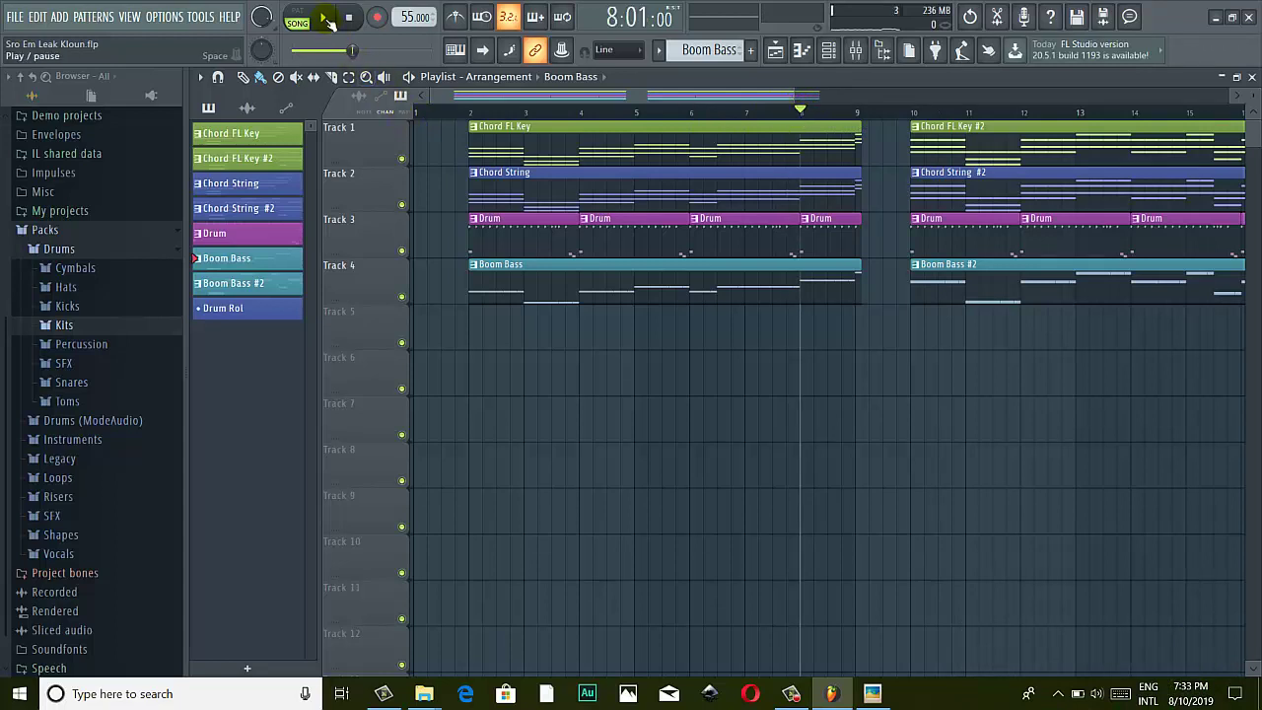
pyautogui.click(328, 20)
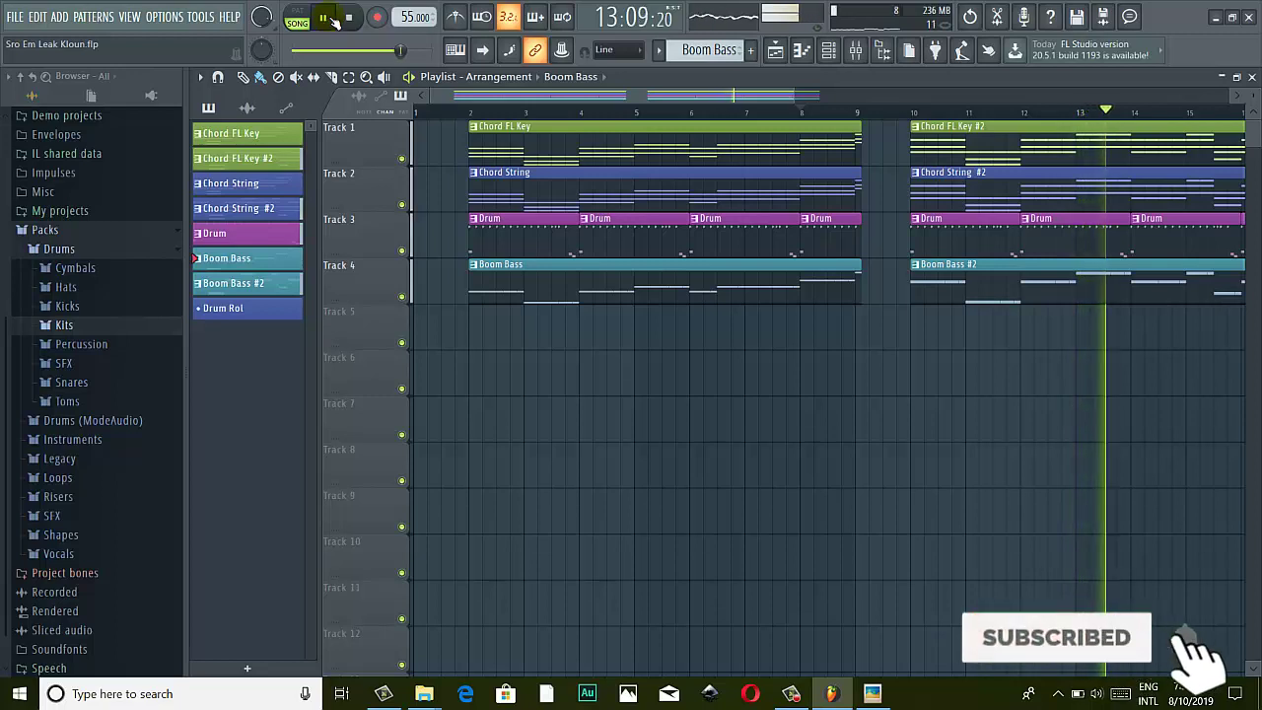
# Look over the clips of both sections in the playlist from bar 2 to bar 17
pyautogui.hscroll(5, 786, 107)
pyautogui.hscroll(2, 785, 107)
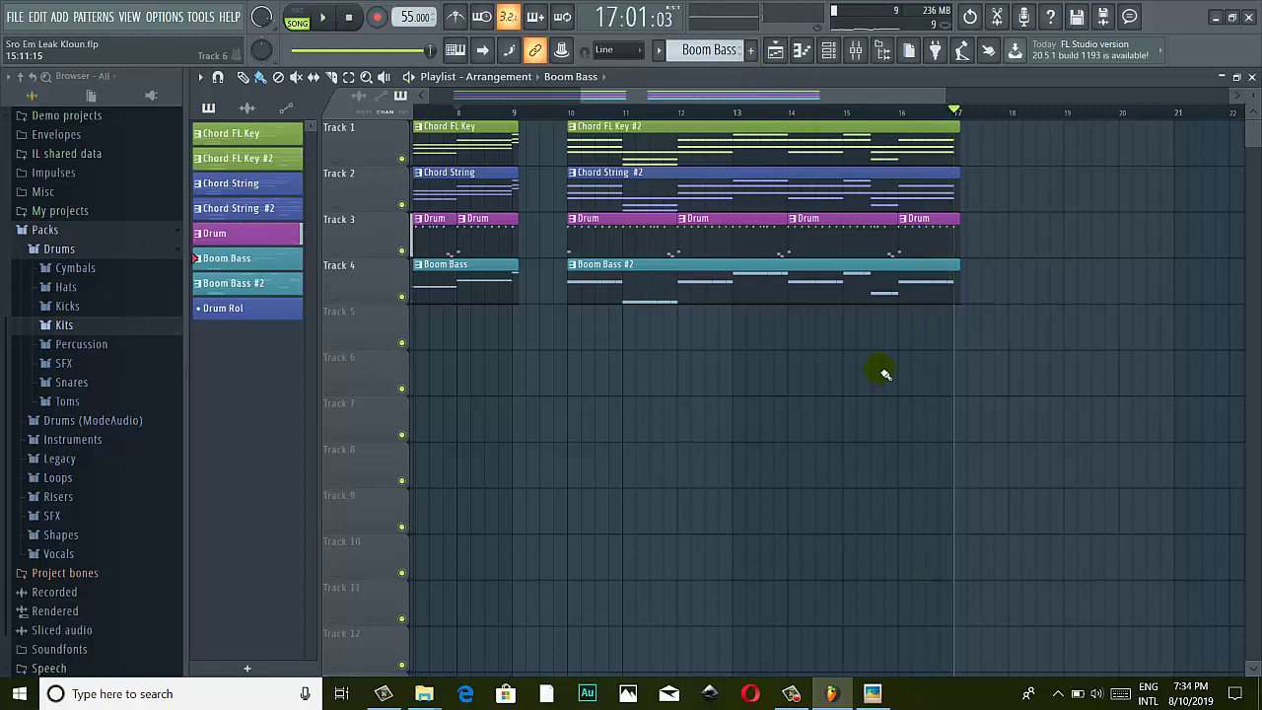
pyautogui.moveTo(808, 102); pyautogui.dragTo(550, 133)
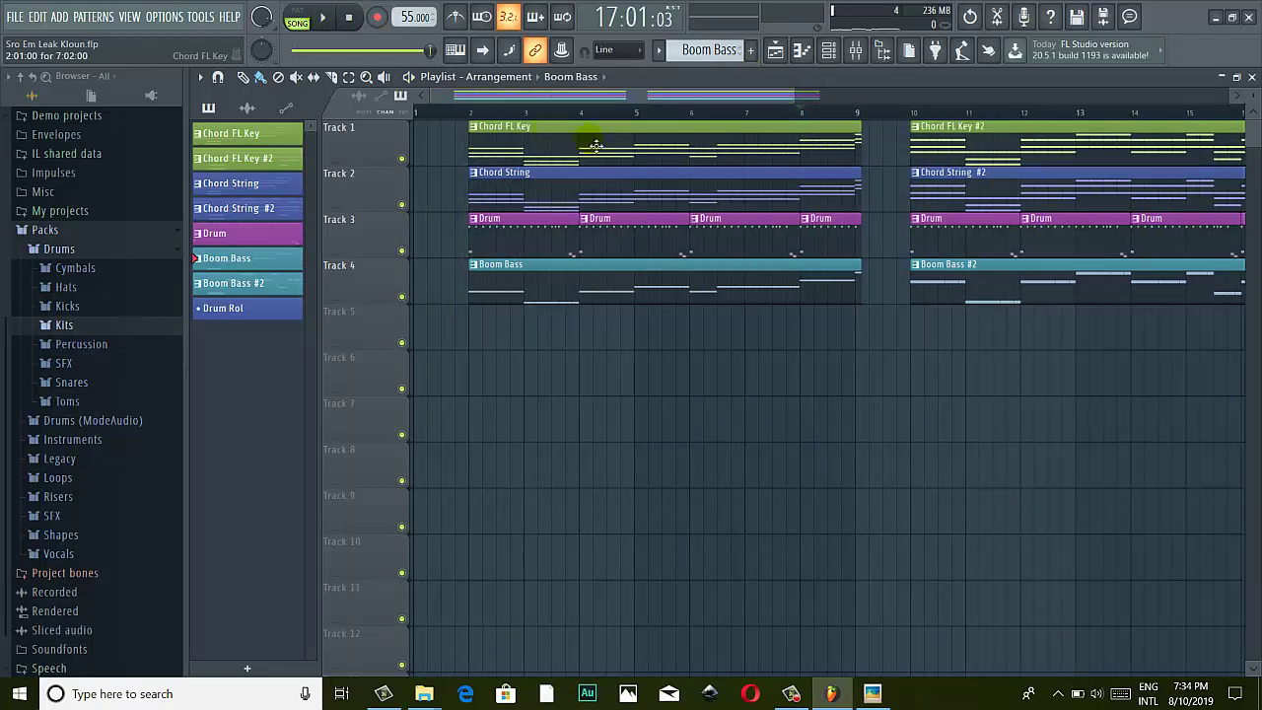
pyautogui.scroll(-3, 583, 213)
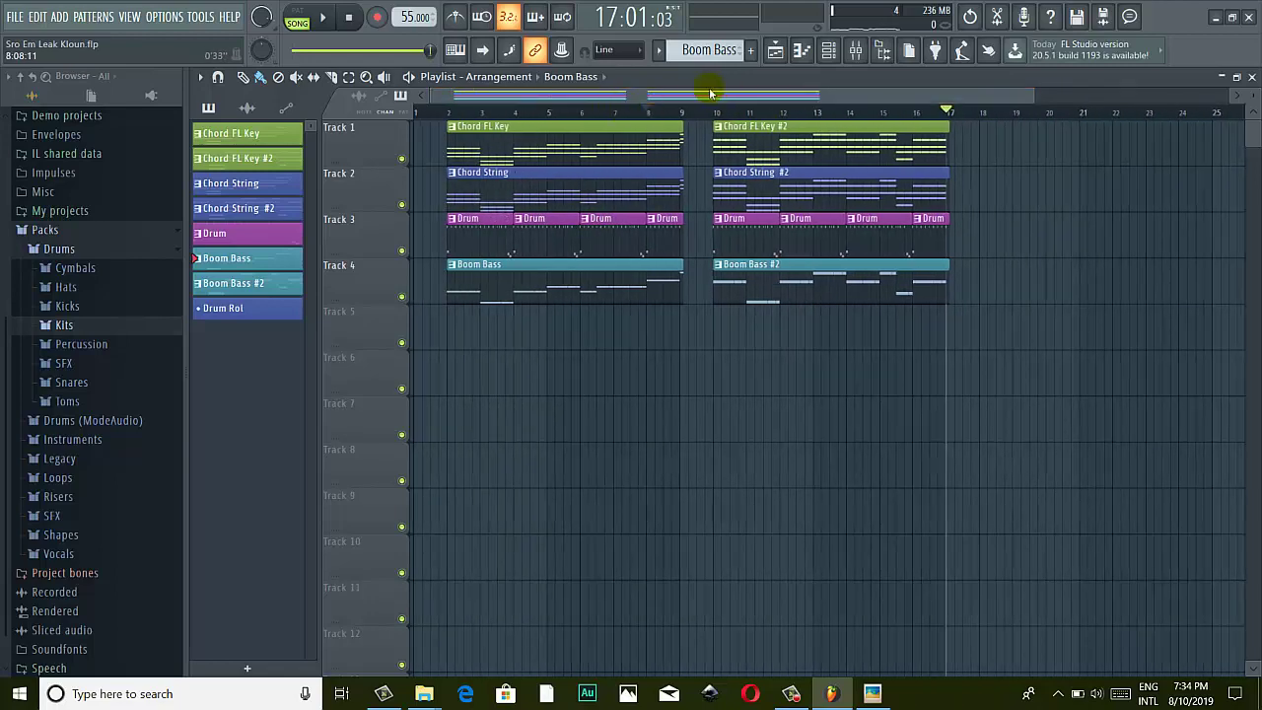
pyautogui.click(702, 93)
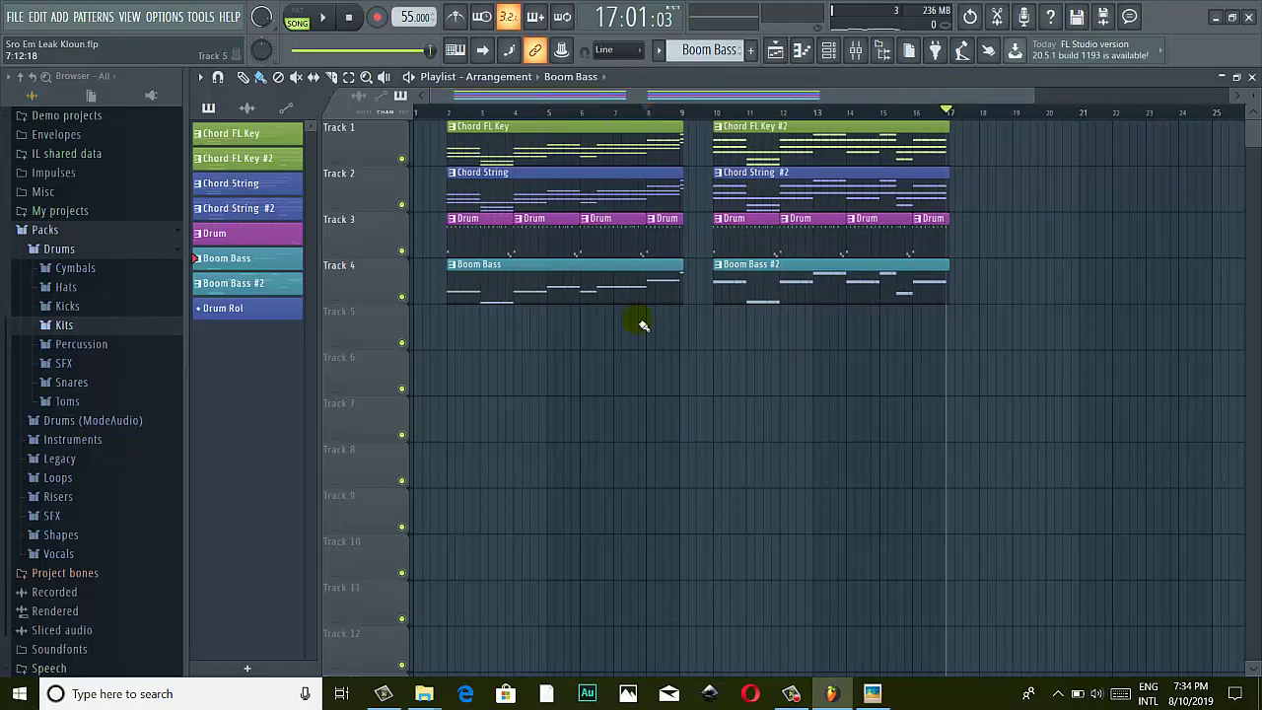
pyautogui.scroll(2, 726, 315)
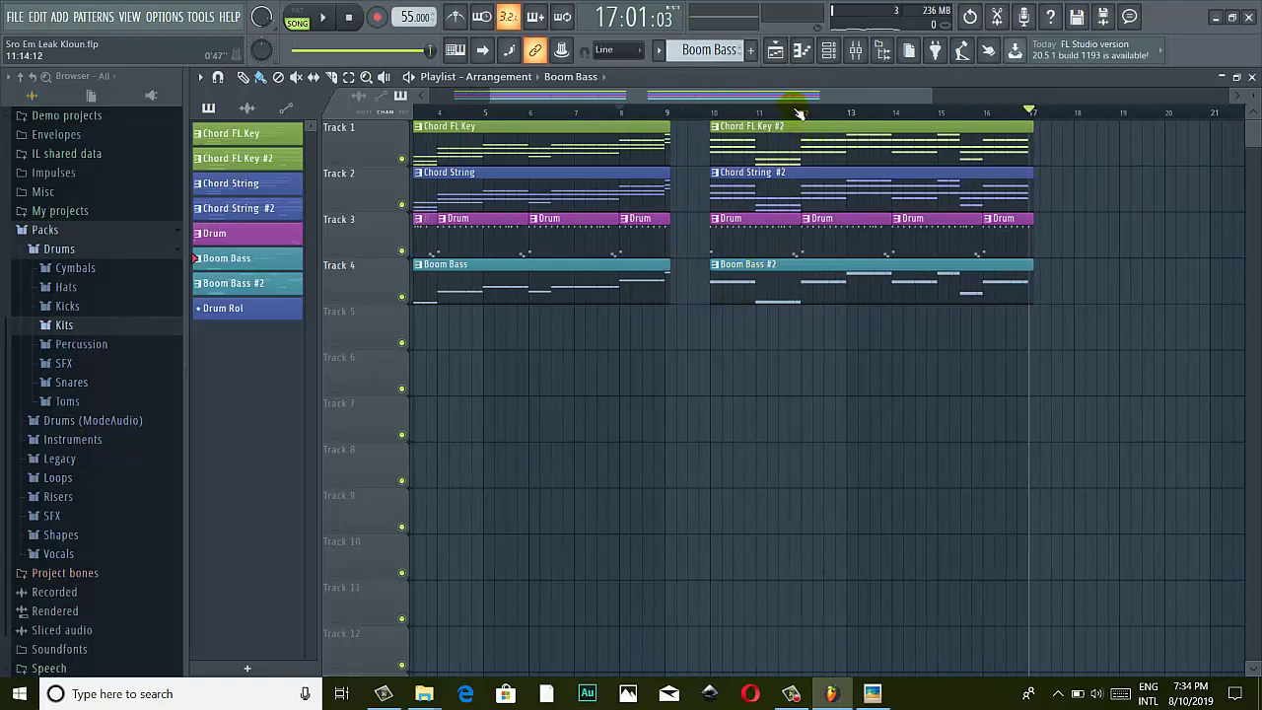
pyautogui.moveTo(798, 99); pyautogui.dragTo(729, 93)
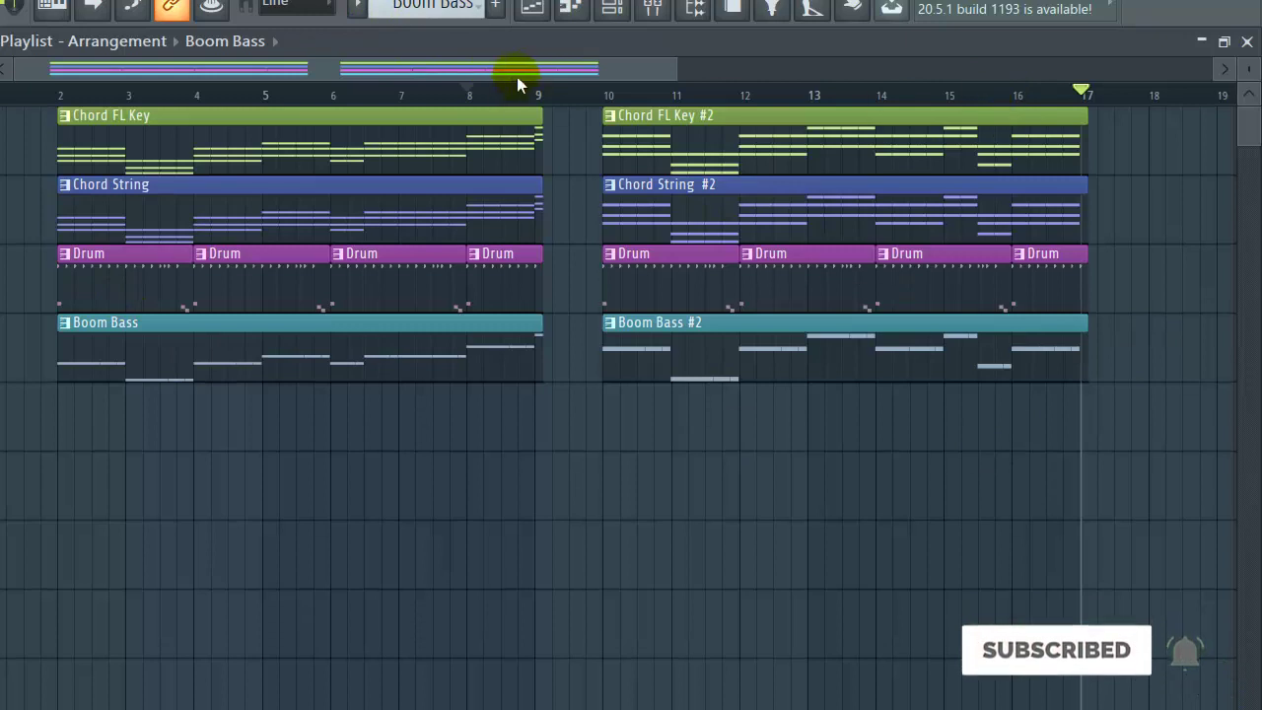
# Show the empty playlist area after bar 17, check the remaining verses on the chord sheet, and close the sheet
pyautogui.moveTo(519, 75); pyautogui.dragTo(912, 68)
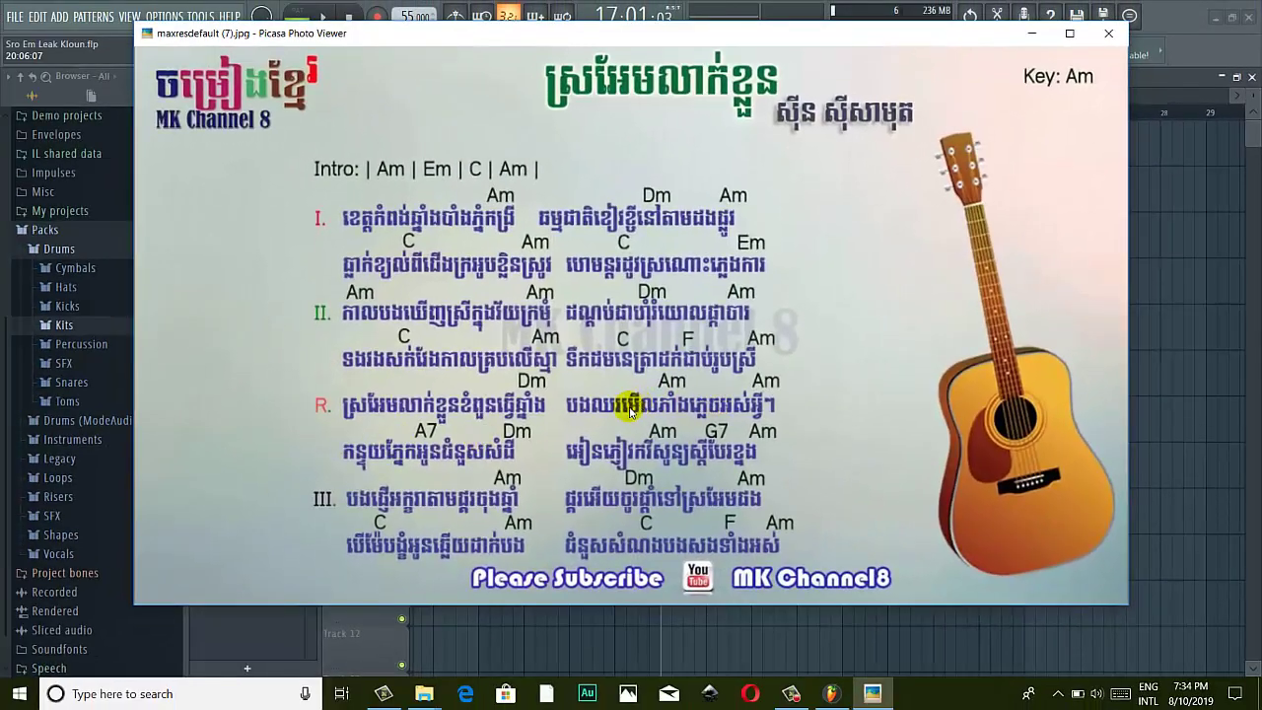
pyautogui.scroll(1, 463, 504)
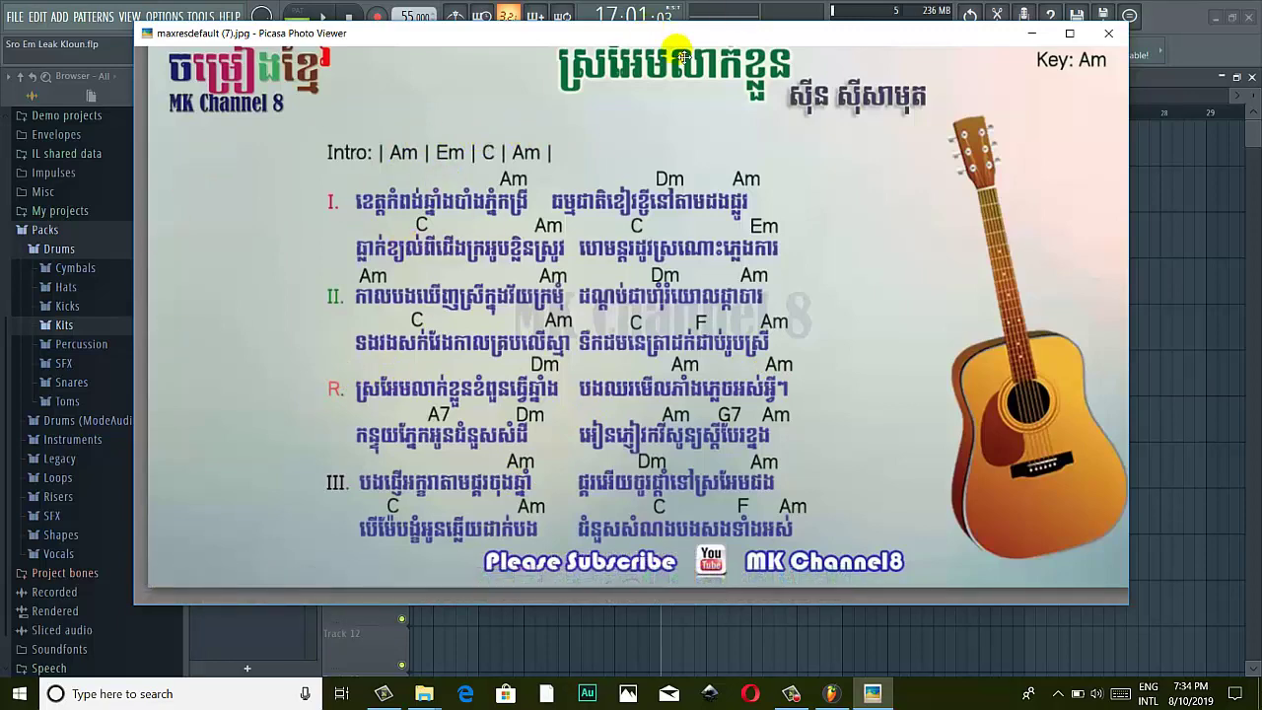
pyautogui.click(1110, 36)
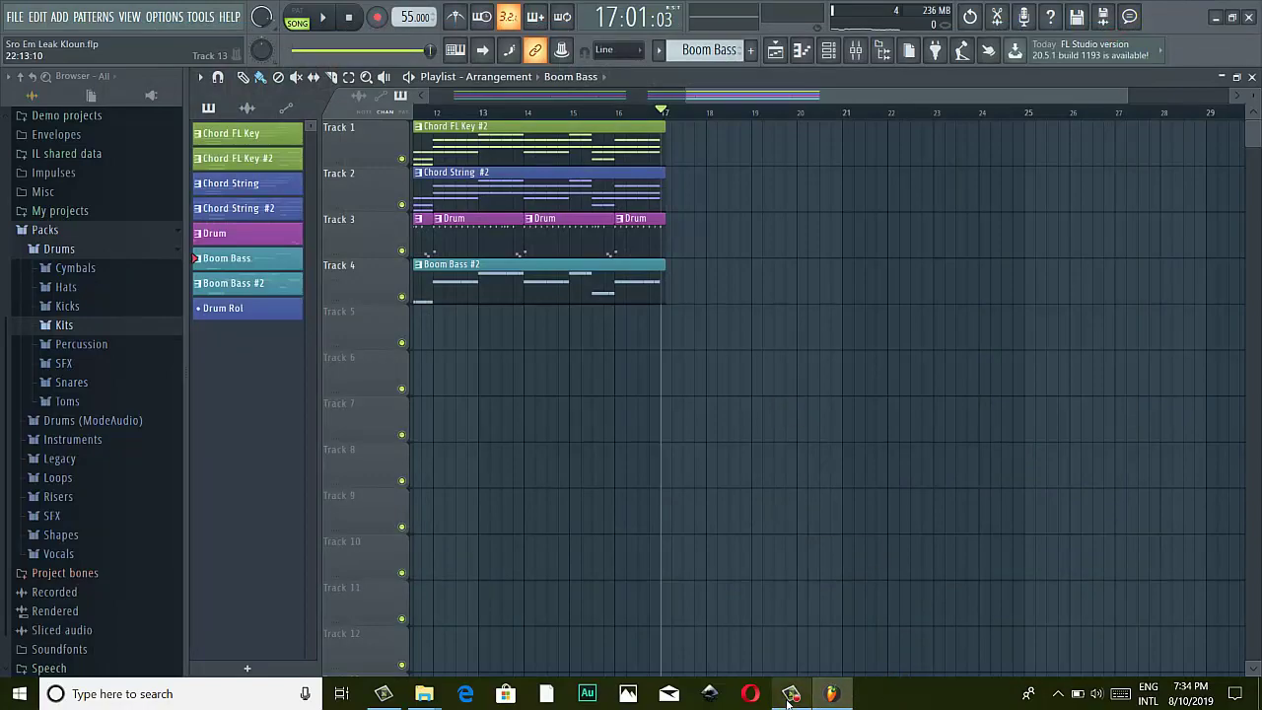